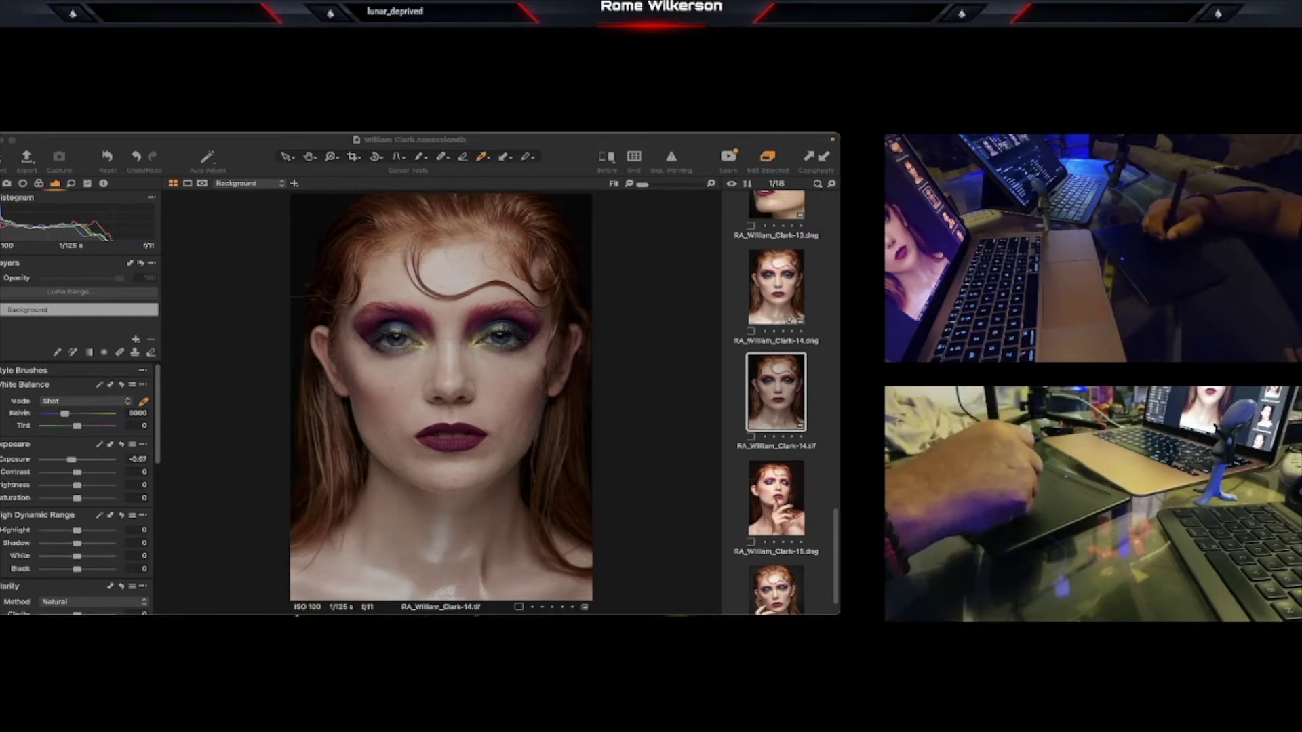
- Browse the session's portraits and select the DNG image numbered 16, with the hands raised near the chin
{"action": "left_click", "coordinate": [828, 531]}
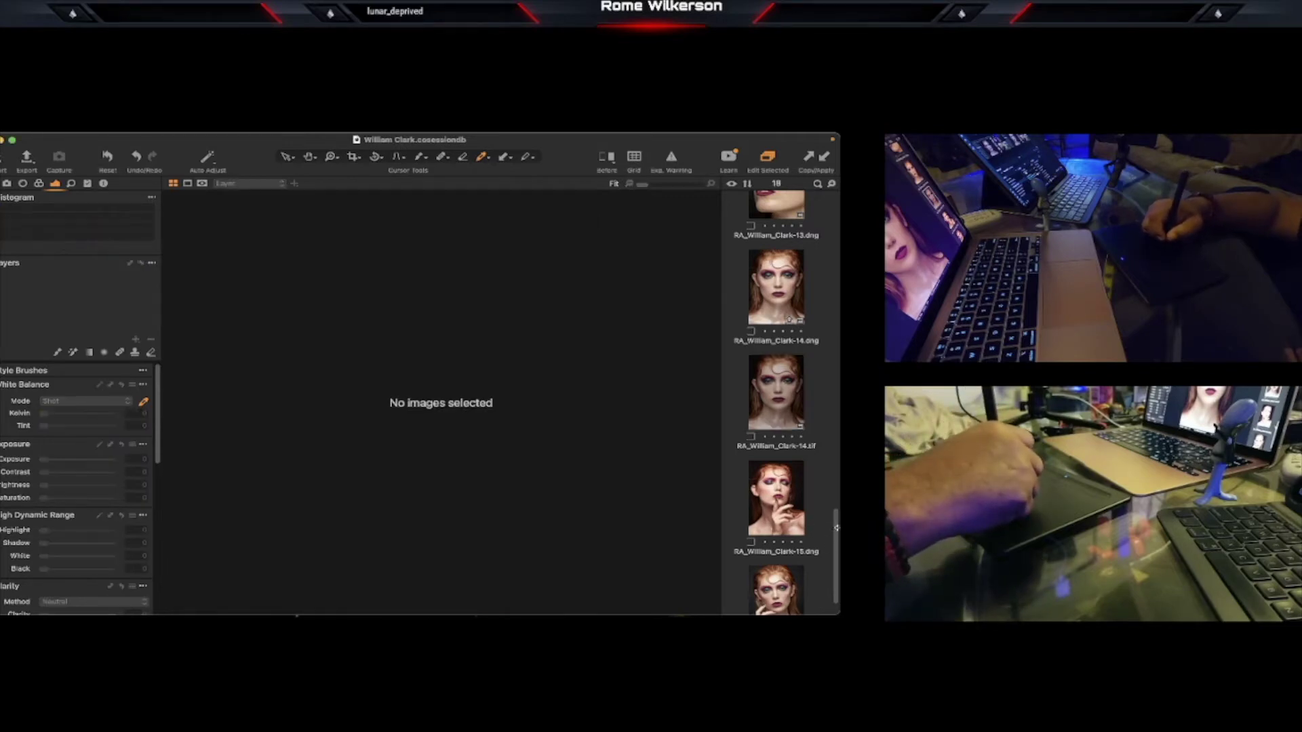
{"action": "scroll", "coordinate": [828, 531], "scroll_direction": "up", "scroll_amount": 2}
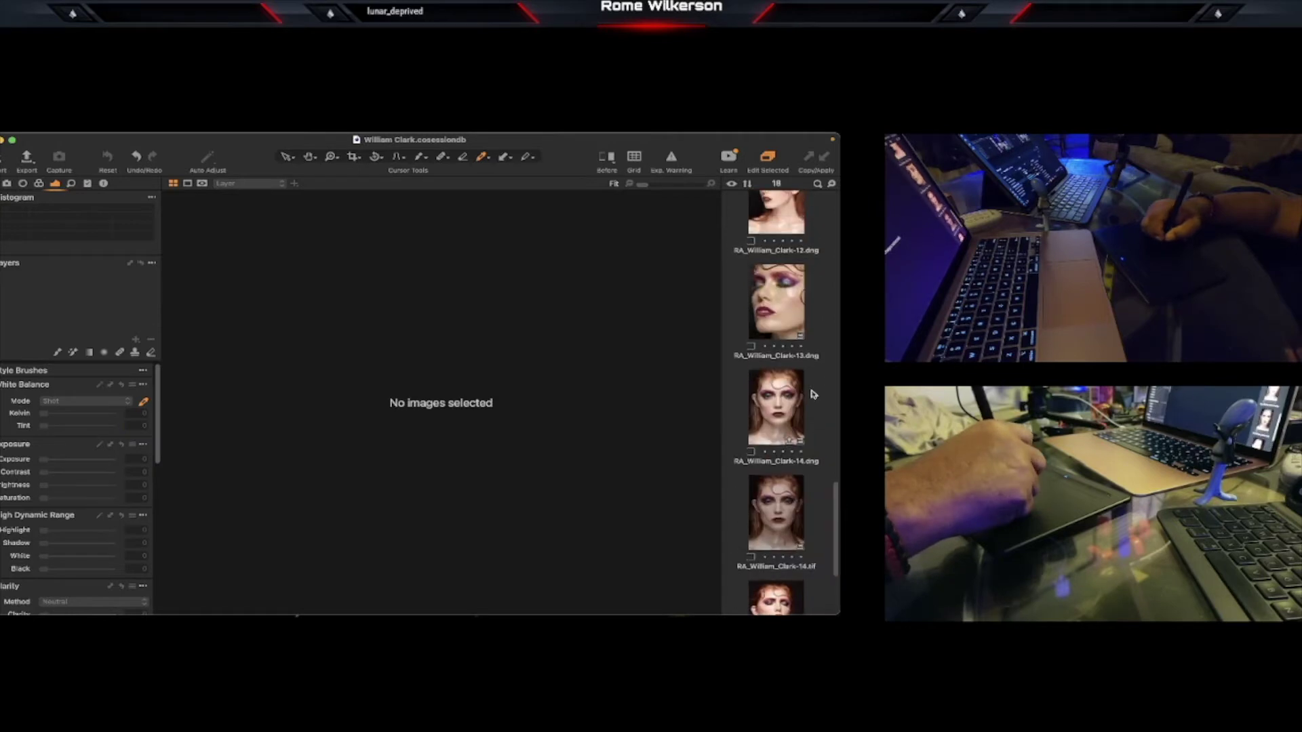
{"action": "left_click", "coordinate": [785, 412]}
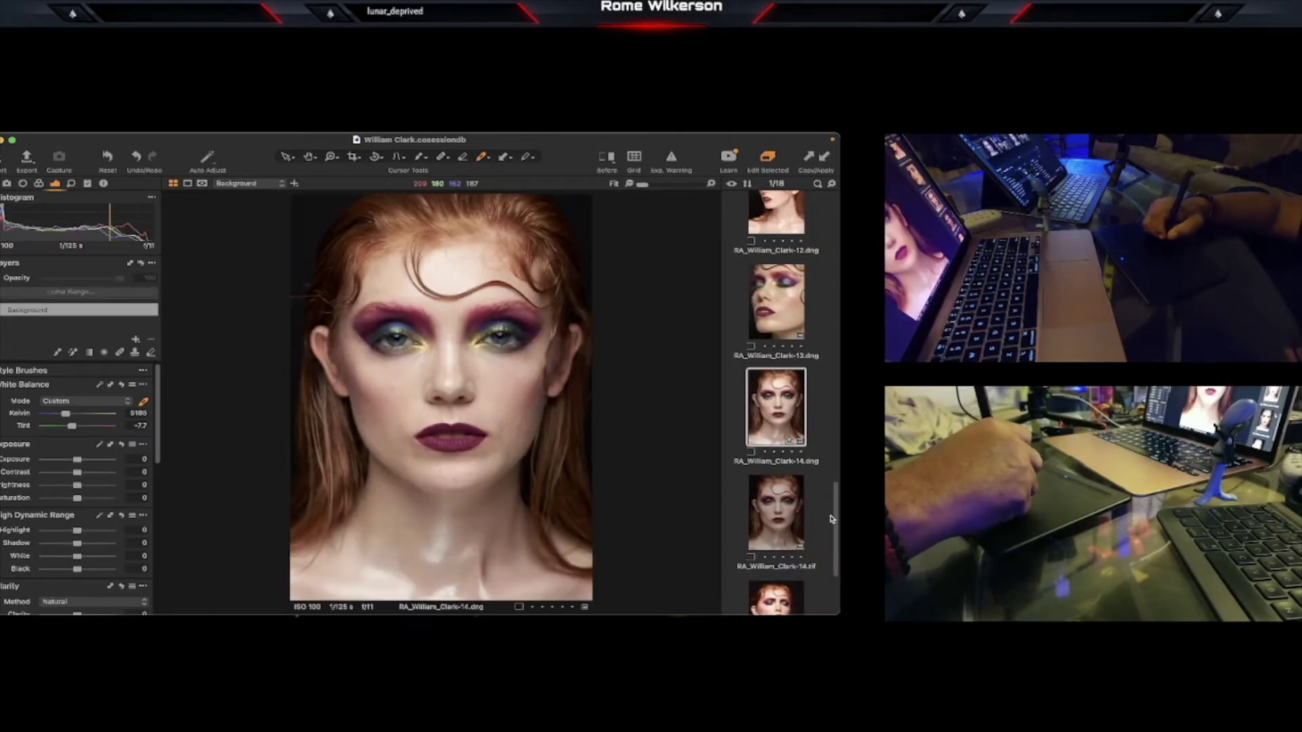
{"action": "scroll", "coordinate": [836, 514], "scroll_direction": "up", "scroll_amount": 8}
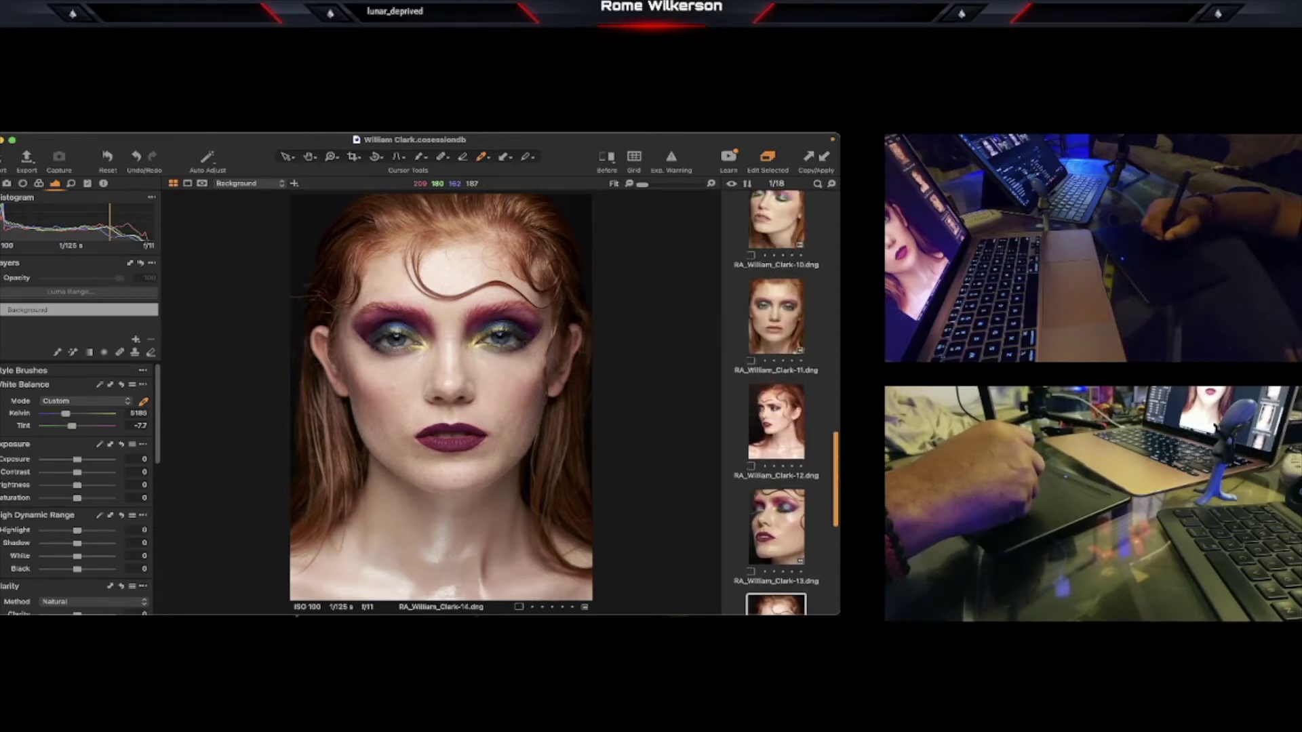
{"action": "scroll", "coordinate": [777, 403], "scroll_direction": "up", "scroll_amount": 3}
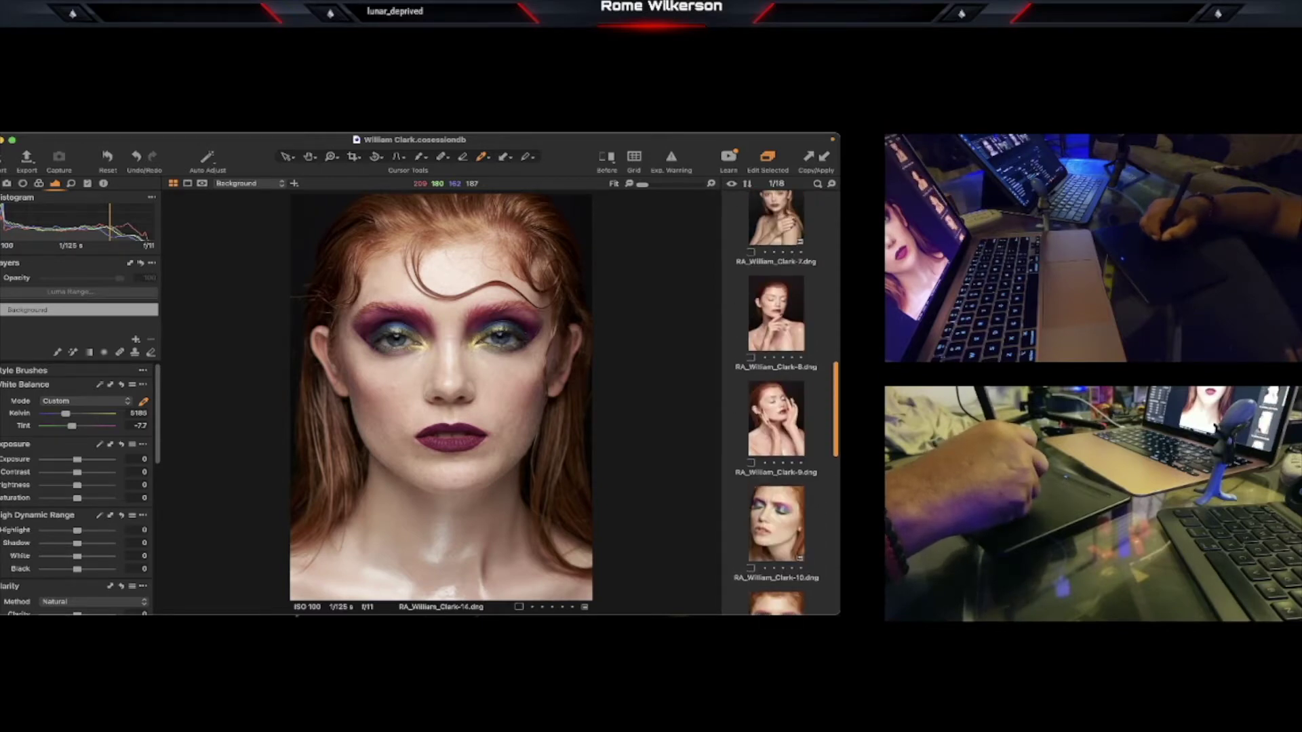
{"action": "scroll", "coordinate": [776, 403], "scroll_direction": "down", "scroll_amount": 3}
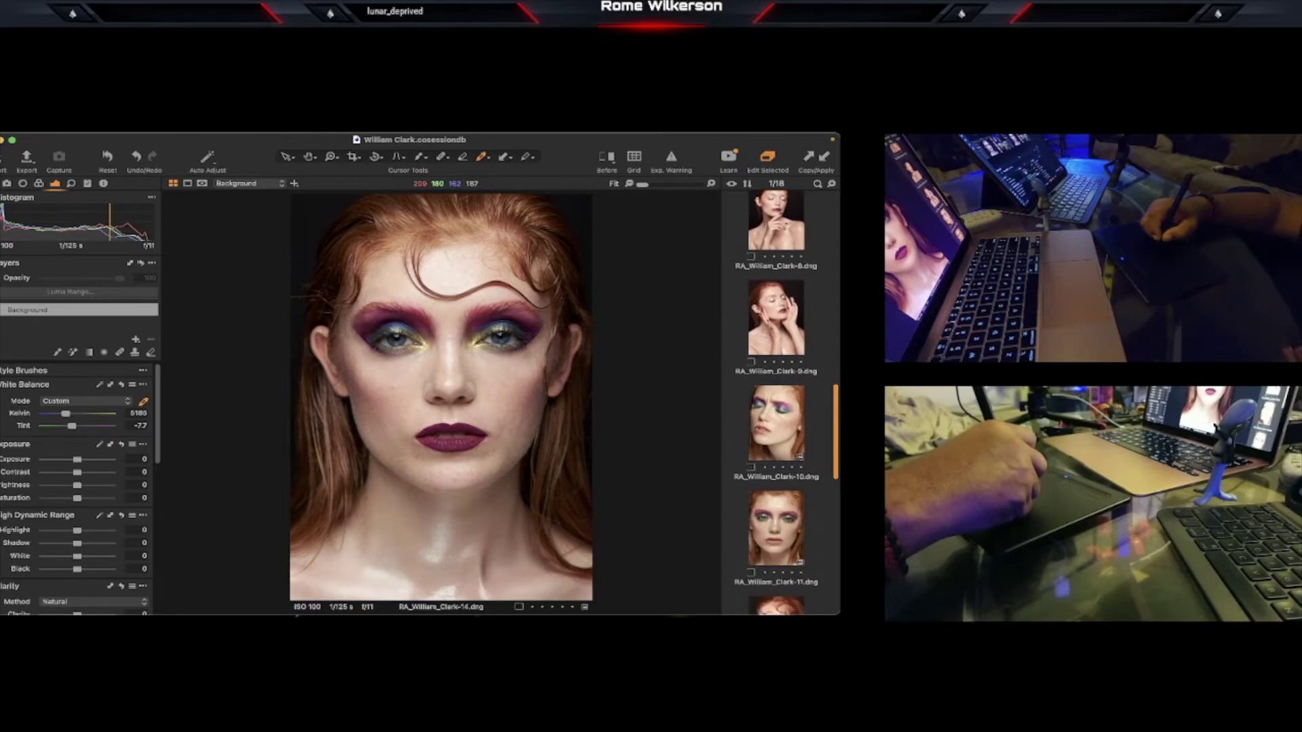
{"action": "scroll", "coordinate": [807, 565], "scroll_direction": "down", "scroll_amount": 15}
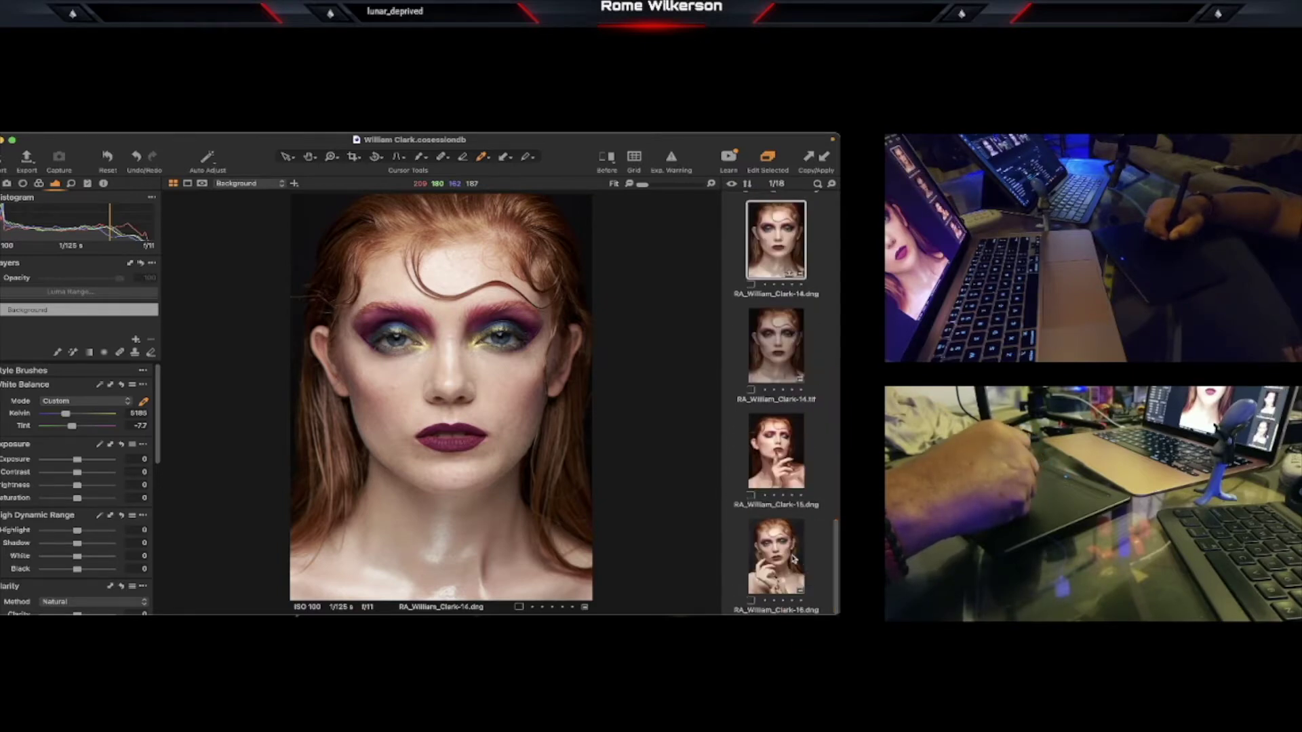
{"action": "left_click", "coordinate": [781, 556]}
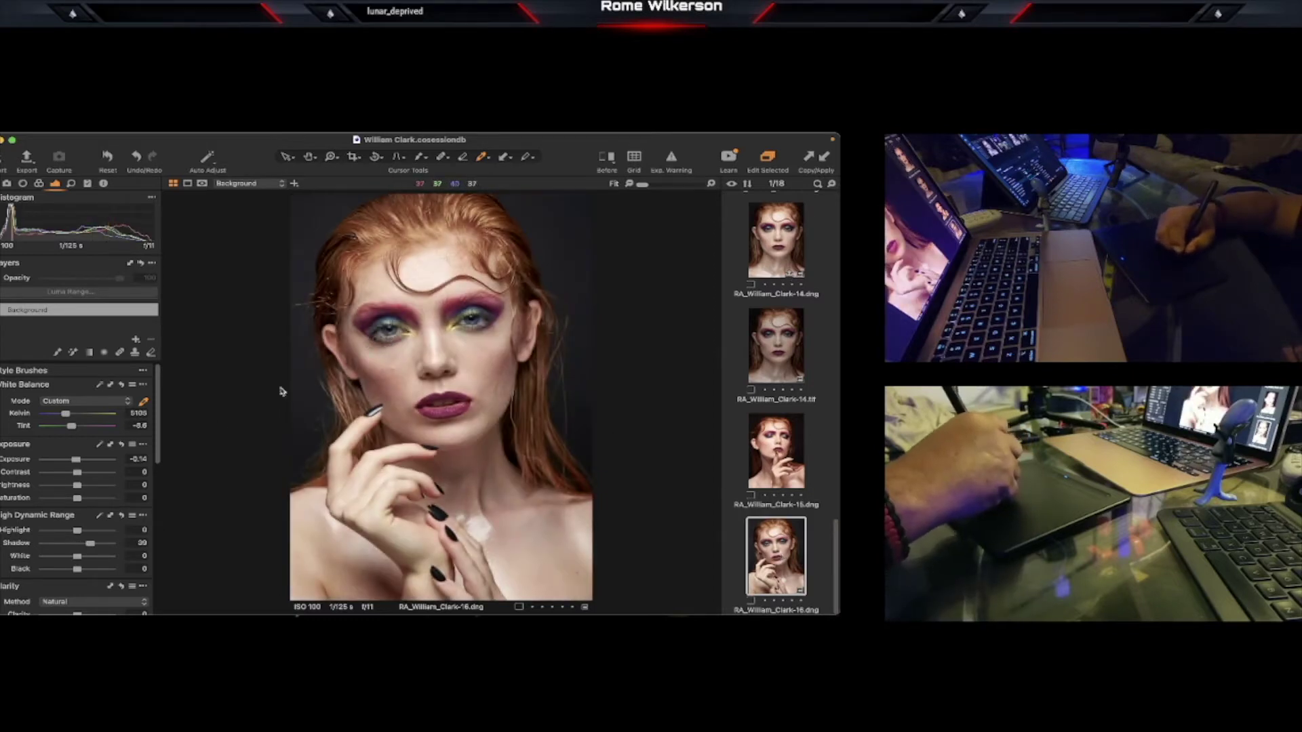
- Inspect the eye makeup in the portrait up close with the Loupe tool
{"action": "left_click", "coordinate": [332, 161]}
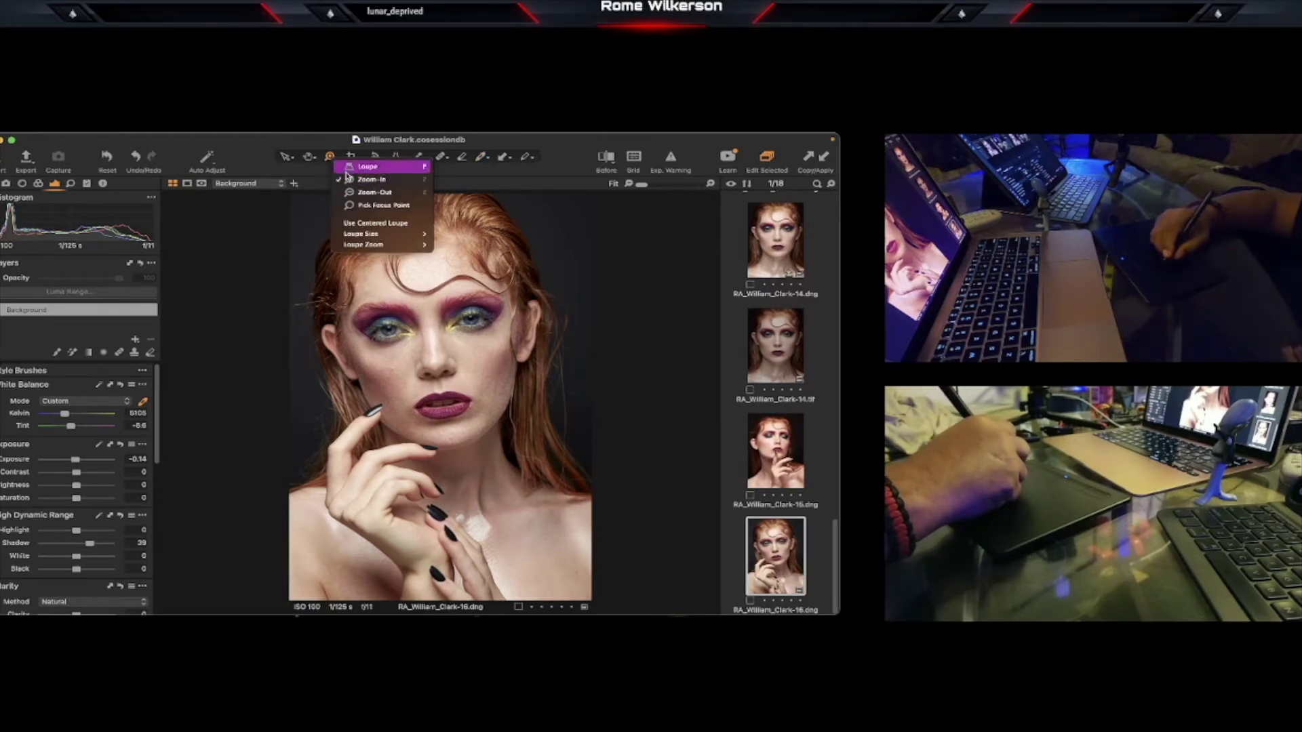
{"action": "left_click", "coordinate": [346, 178]}
{"action": "left_click", "coordinate": [335, 160]}
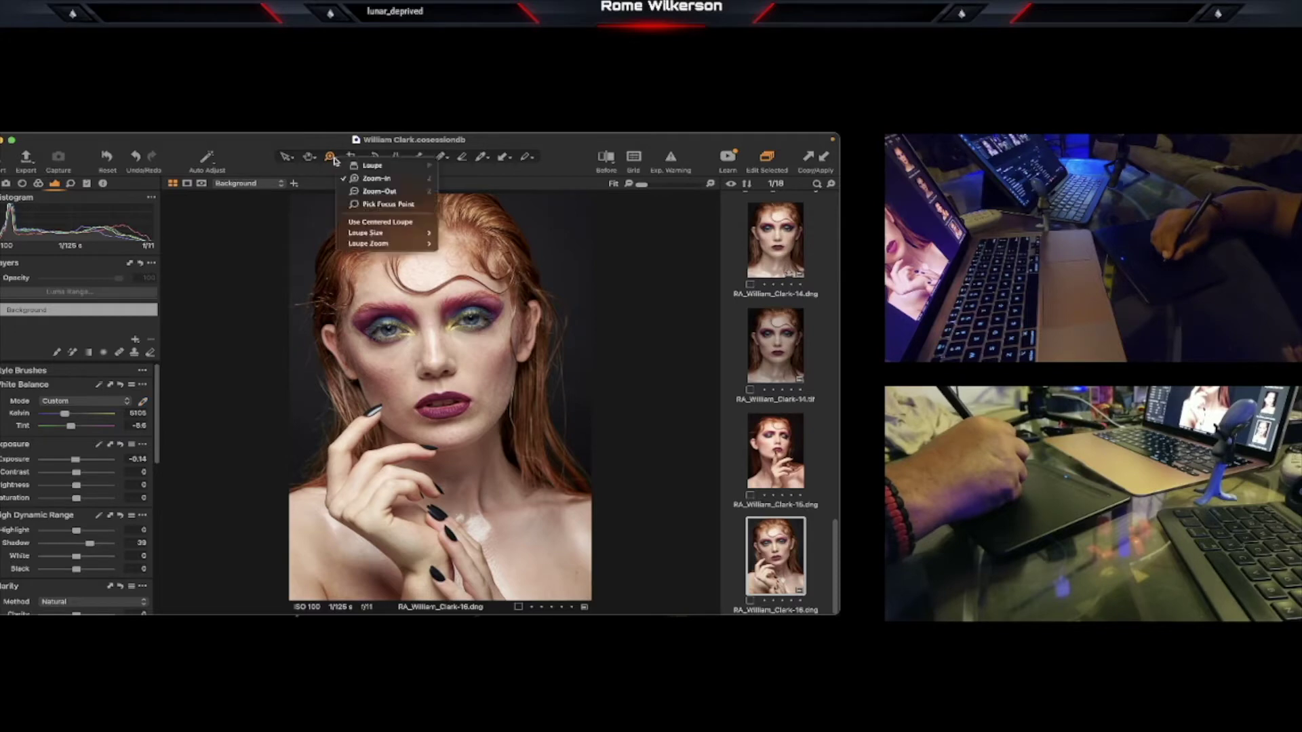
{"action": "key", "text": "p"}
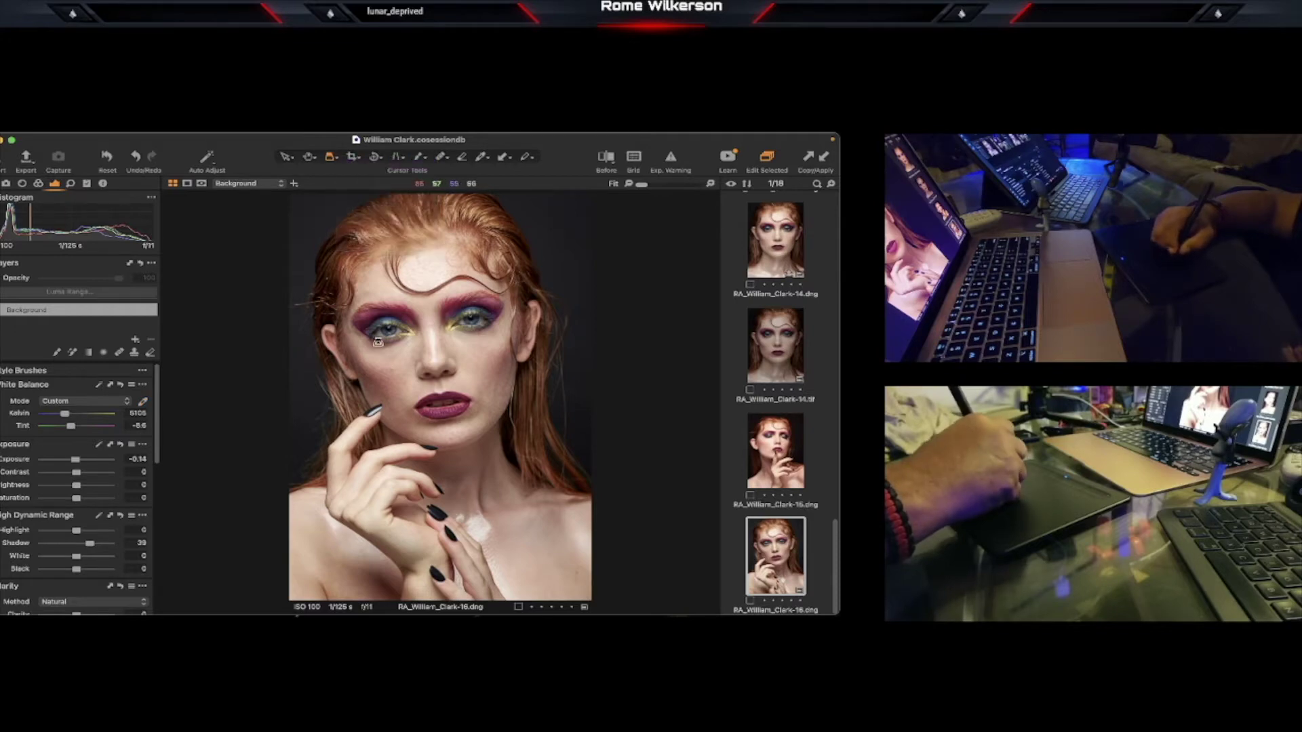
{"action": "left_click_drag", "start_coordinate": [378, 341], "coordinate": [410, 330]}
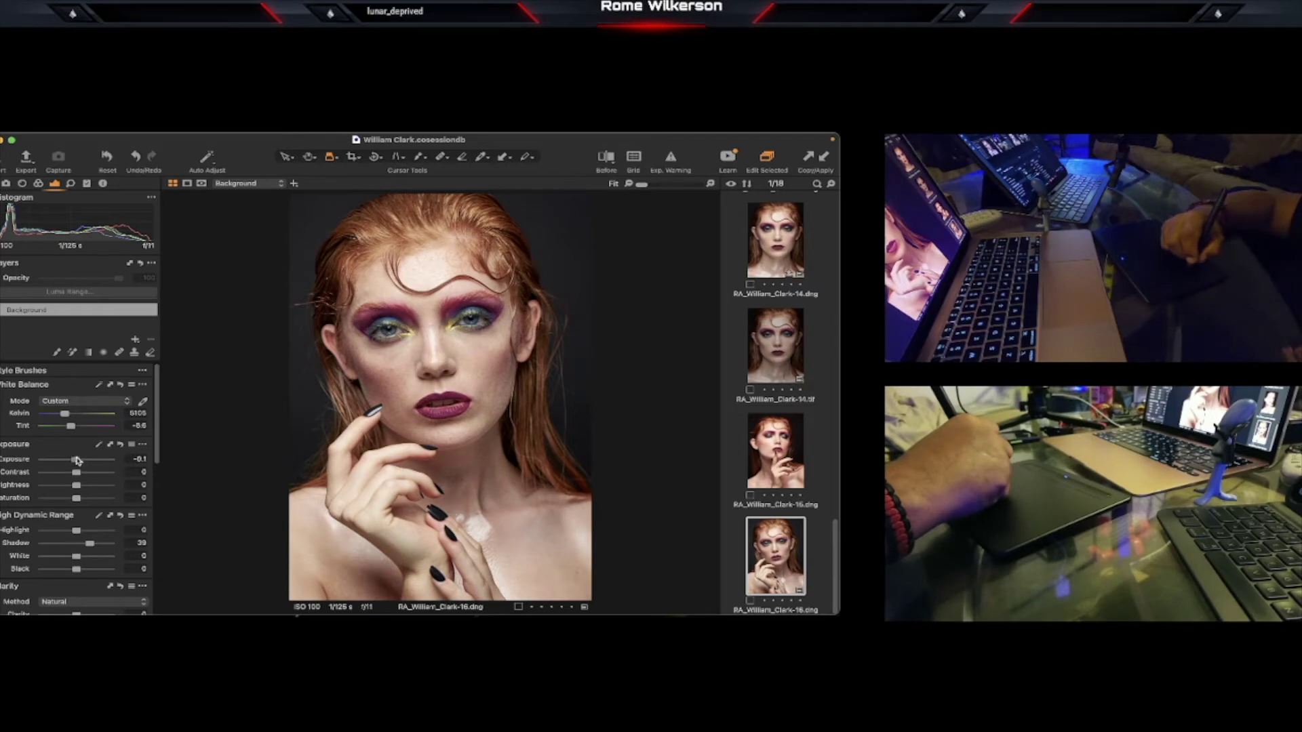
- Lower the portrait's Exposure to -0.44
{"action": "left_click_drag", "start_coordinate": [77, 460], "coordinate": [74, 461]}
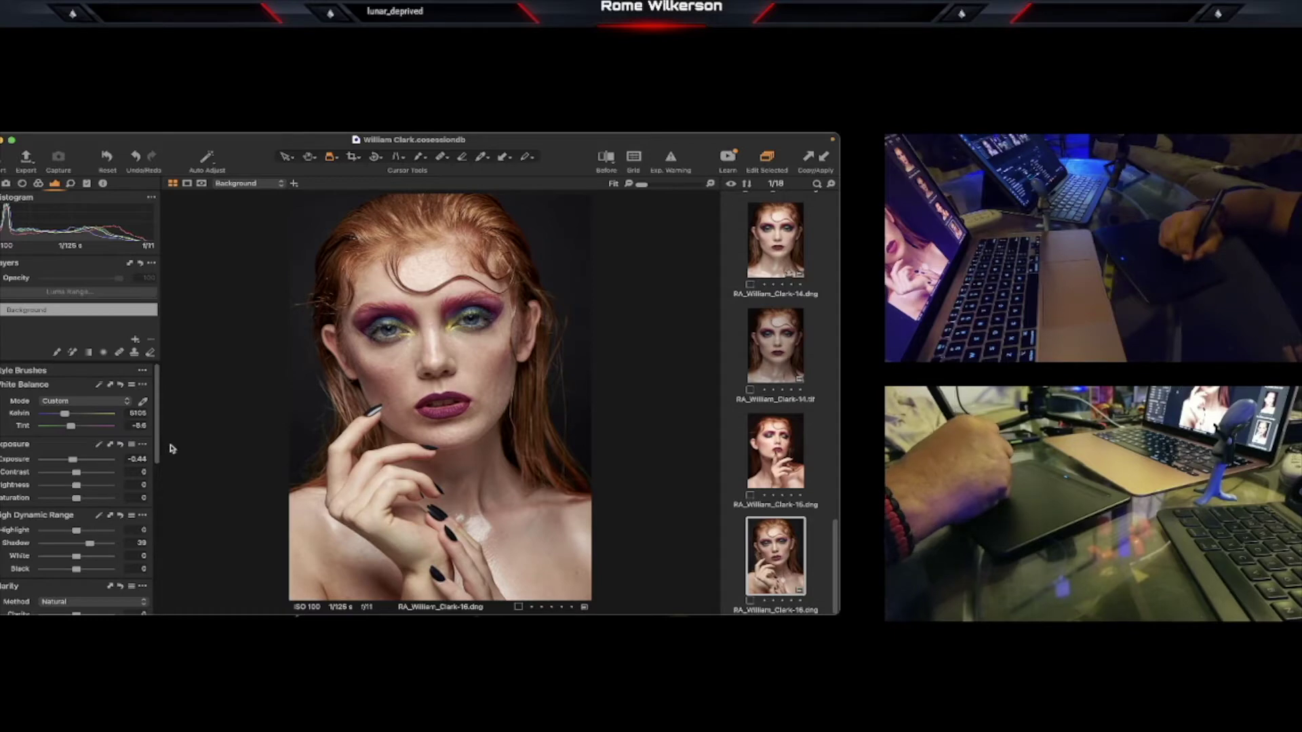
{"action": "left_click_drag", "start_coordinate": [158, 454], "coordinate": [158, 465]}
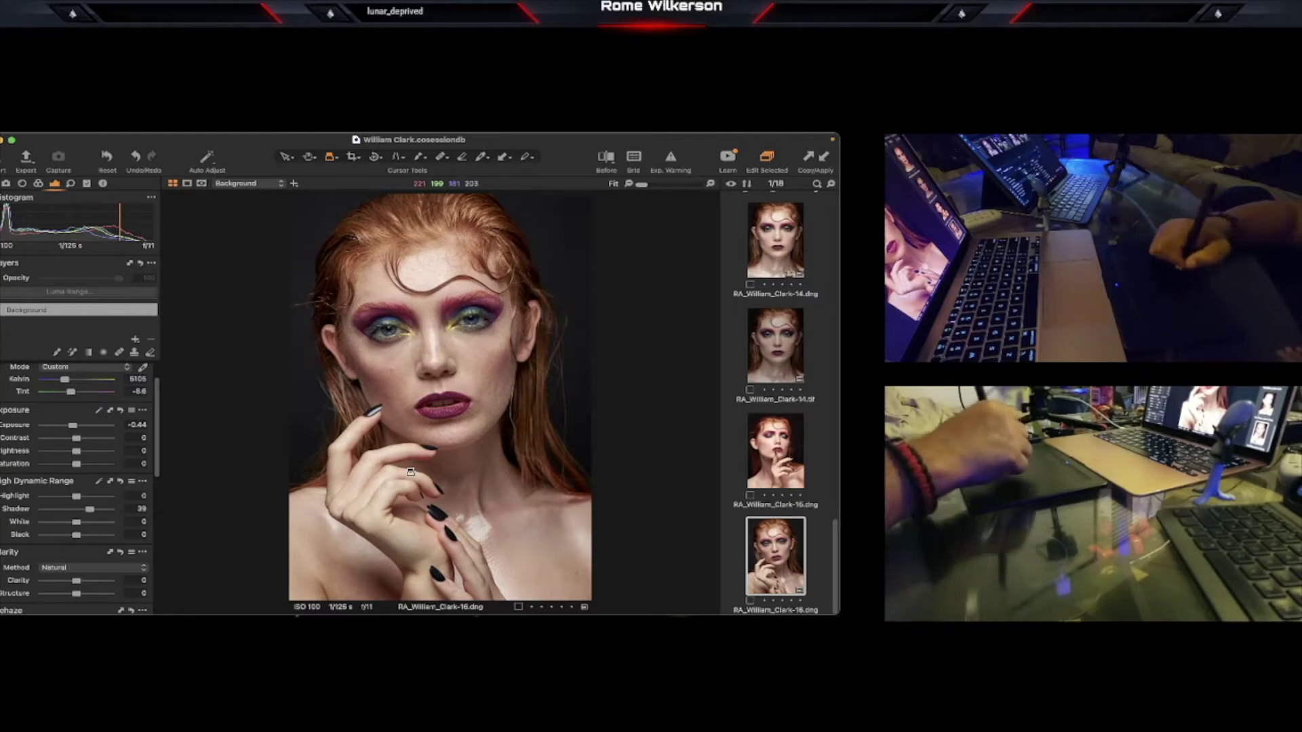
{"action": "mouse_move", "coordinate": [617, 615]}
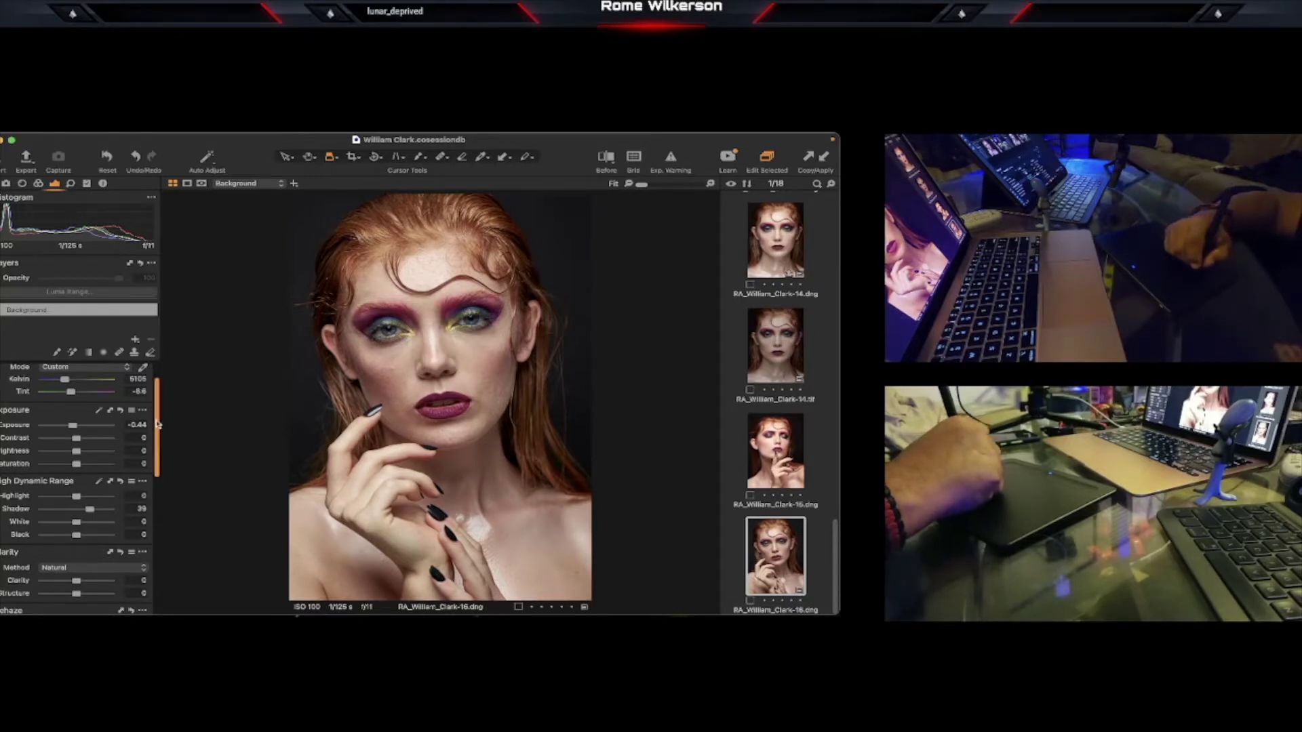
{"action": "left_click_drag", "start_coordinate": [158, 424], "coordinate": [156, 428]}
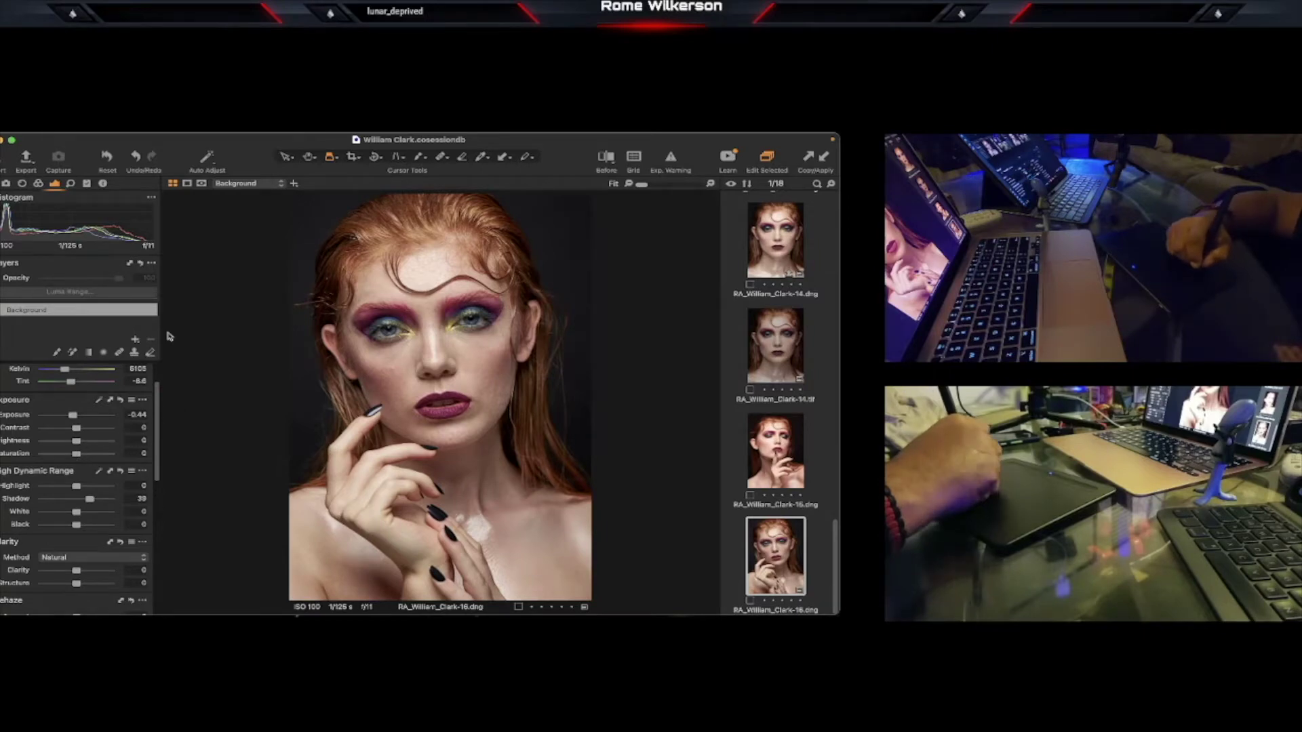
- Sample the forehead's skin tone in the Color Editor, widen the selected color range, and set the Saturation amount to 1.6
{"action": "left_click", "coordinate": [39, 185]}
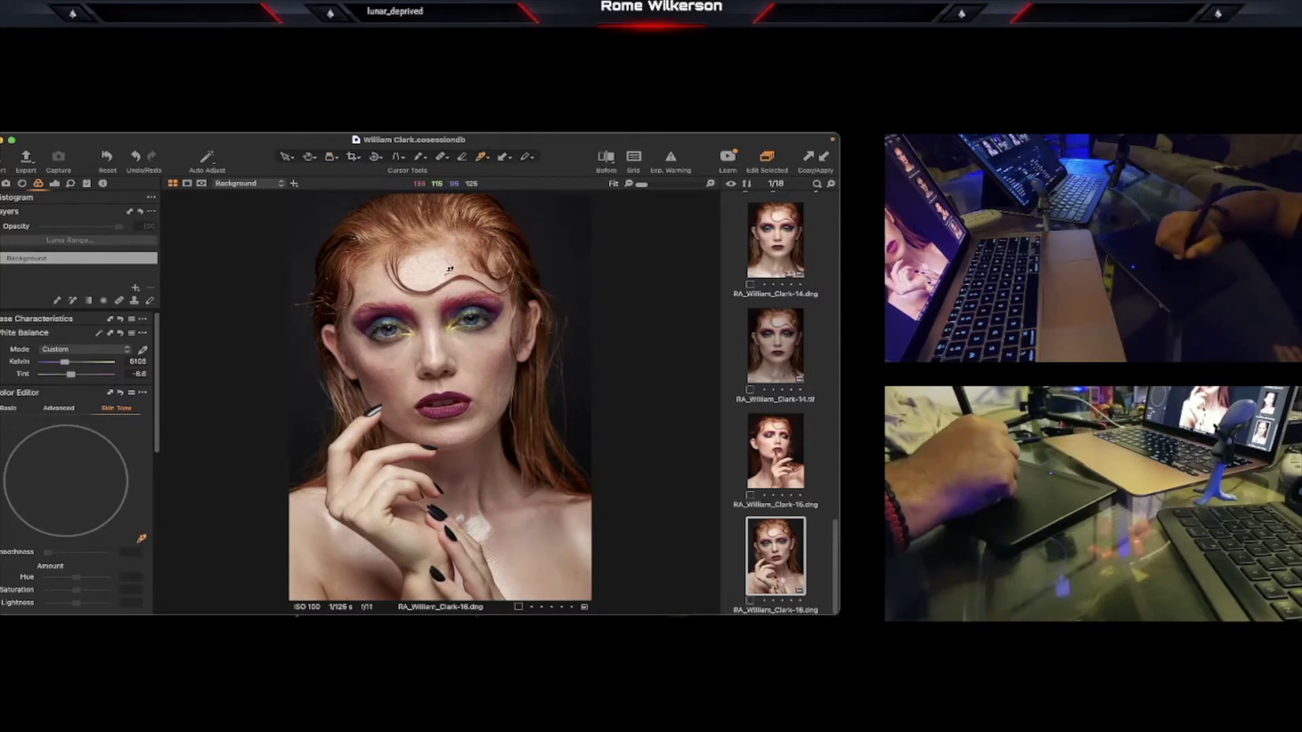
{"action": "left_click", "coordinate": [424, 271]}
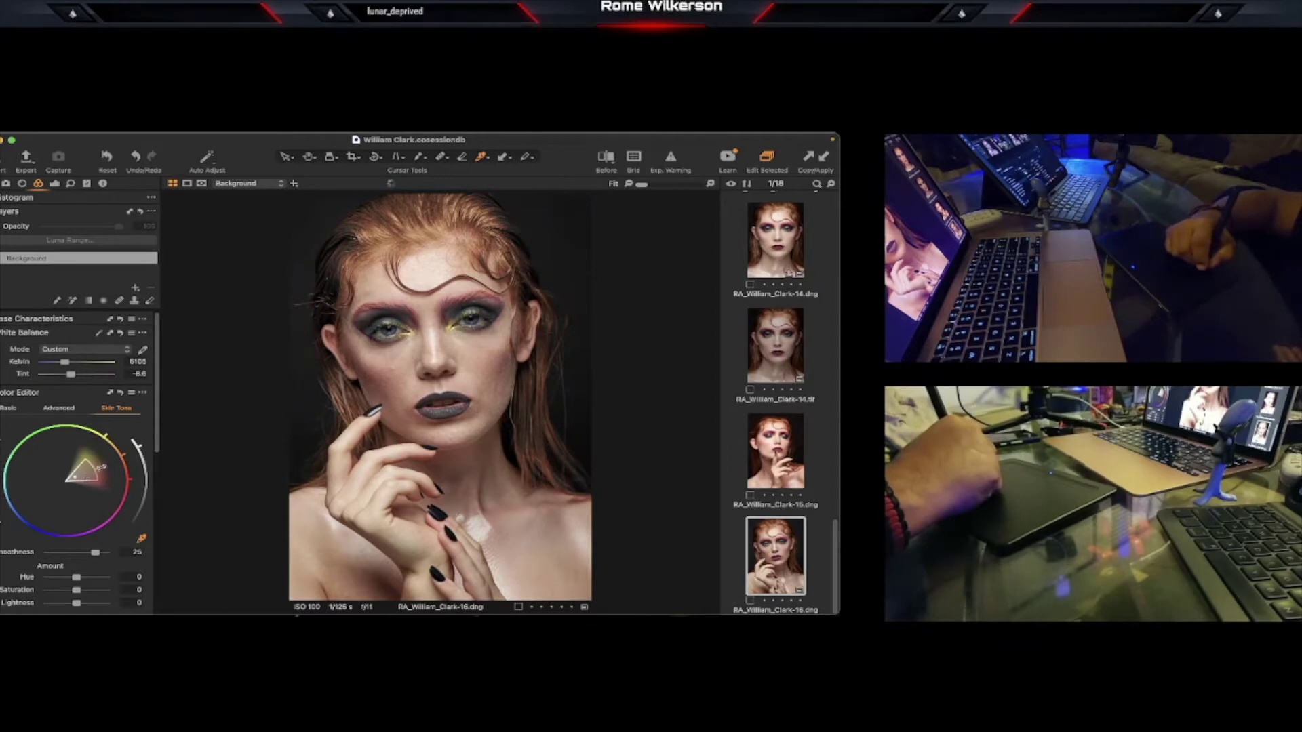
{"action": "left_click_drag", "start_coordinate": [102, 466], "coordinate": [121, 450]}
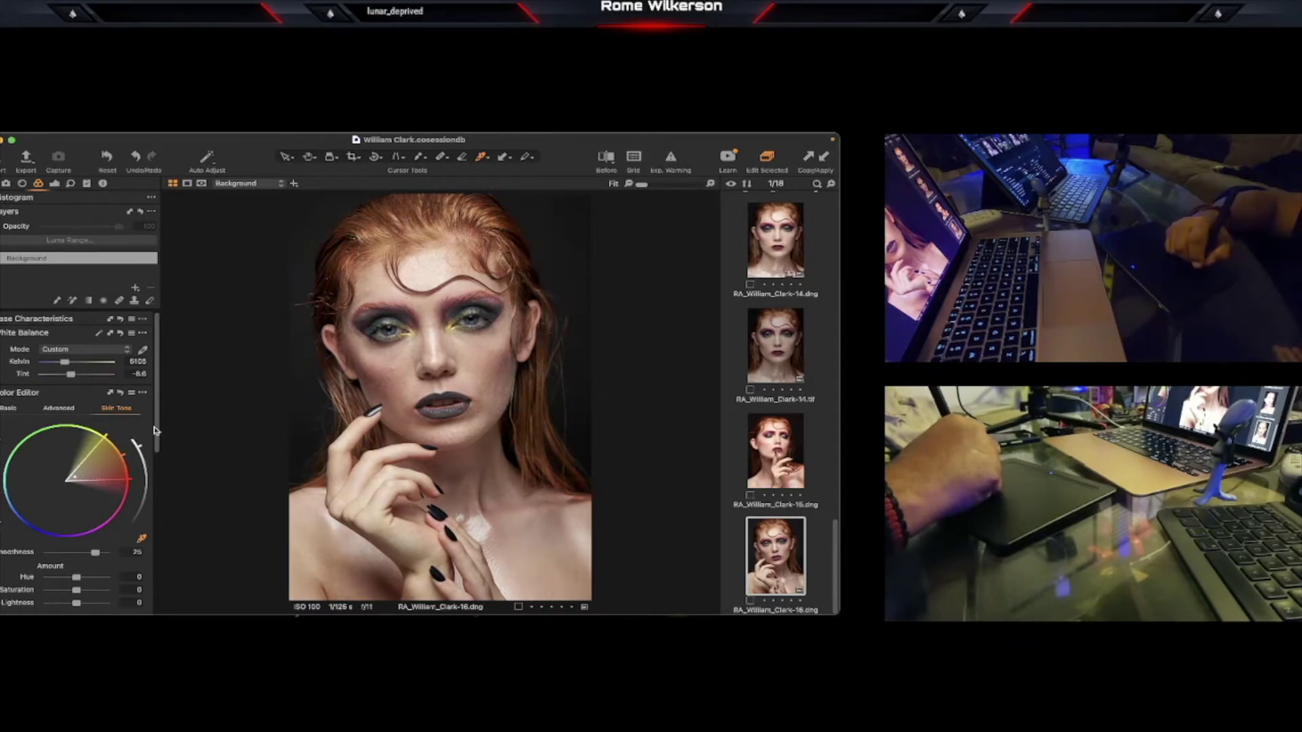
{"action": "left_click_drag", "start_coordinate": [157, 429], "coordinate": [157, 475]}
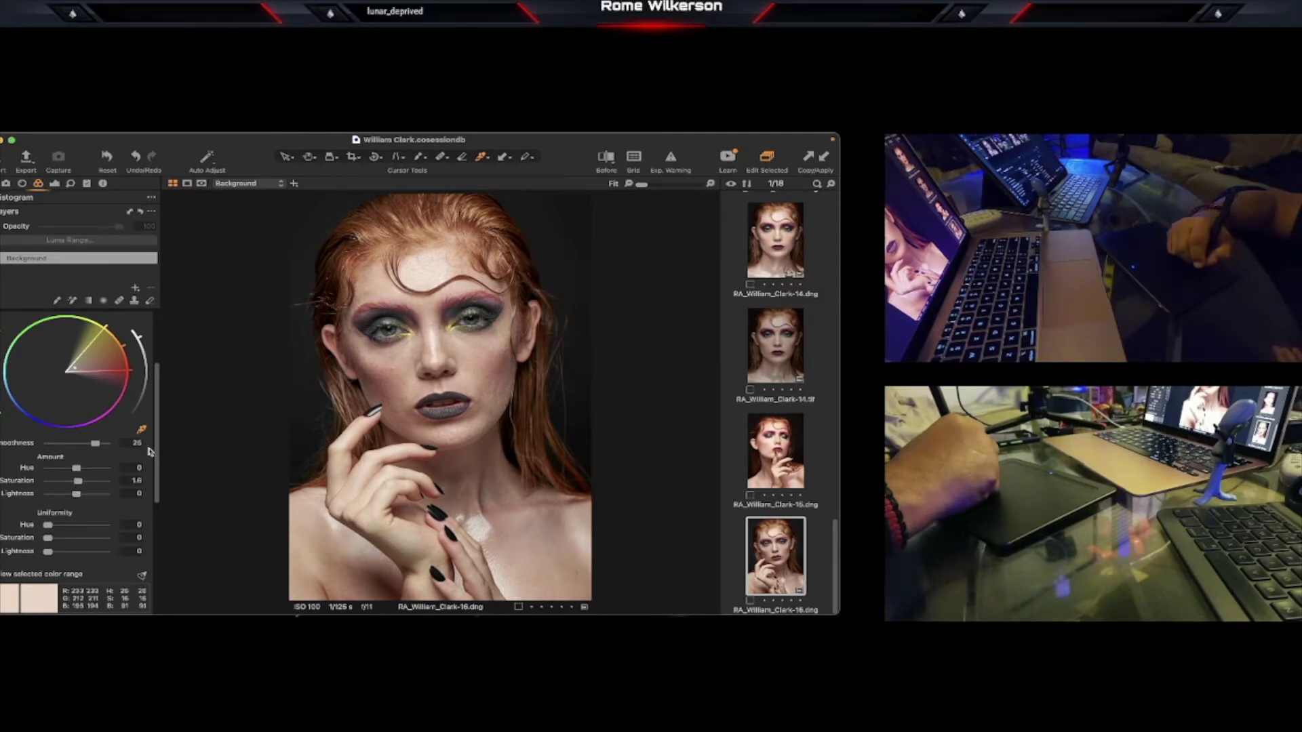
{"action": "left_click_drag", "start_coordinate": [157, 442], "coordinate": [163, 514]}
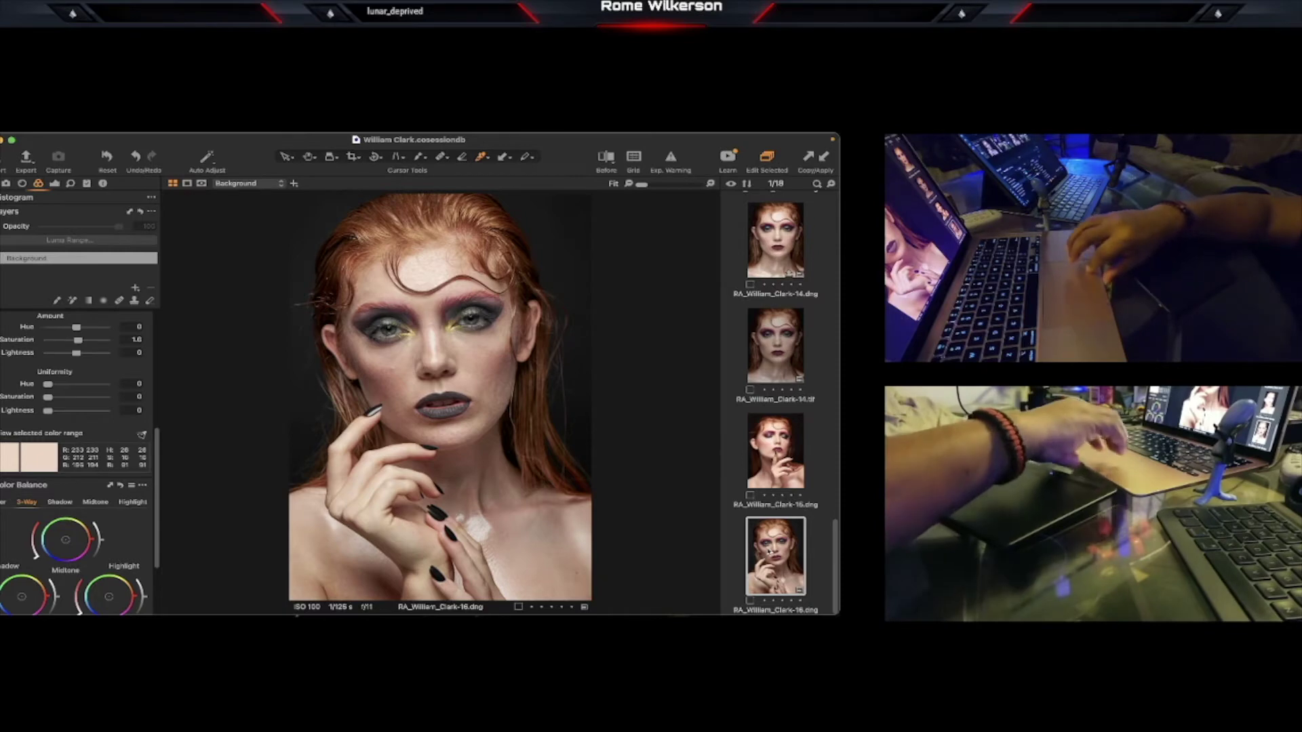
- Send the adjusted portrait to Adobe Photoshop 2021 for editing as a TIFF variant
{"action": "right_click", "coordinate": [621, 233]}
{"action": "mouse_move", "coordinate": [683, 362]}
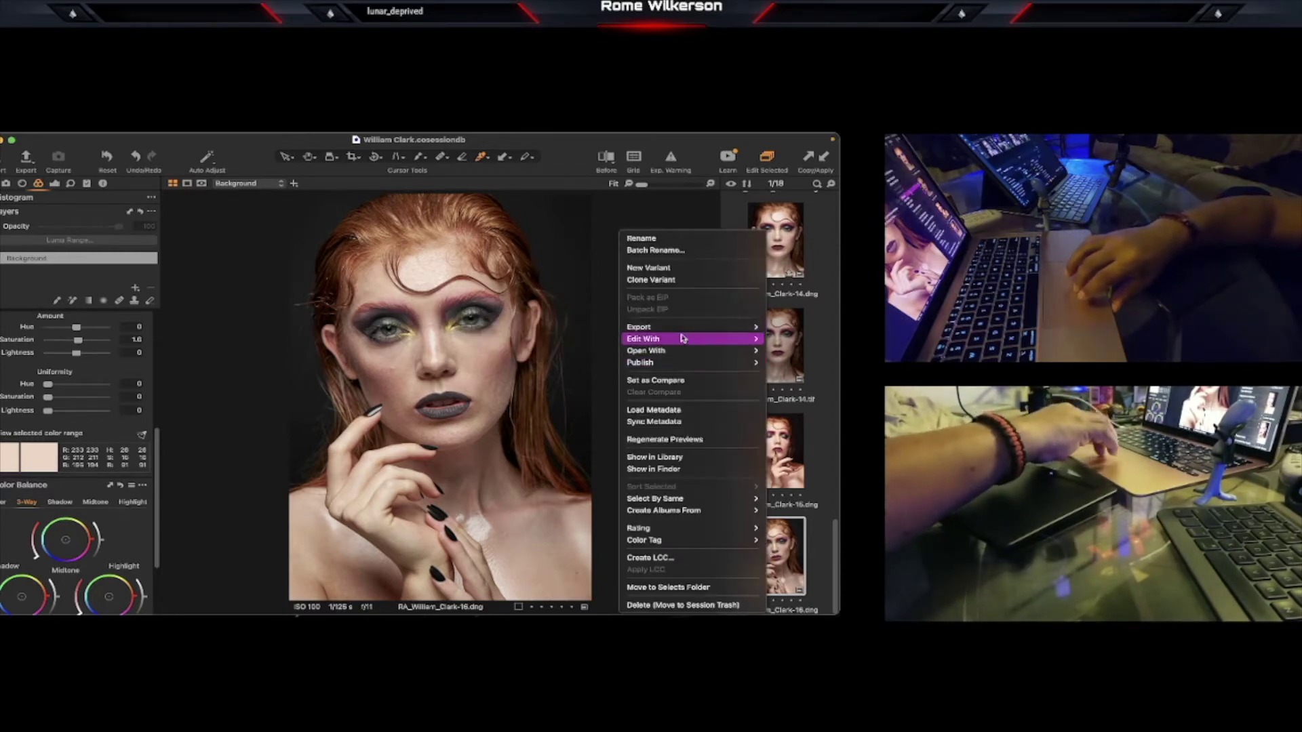
{"action": "mouse_move", "coordinate": [682, 339]}
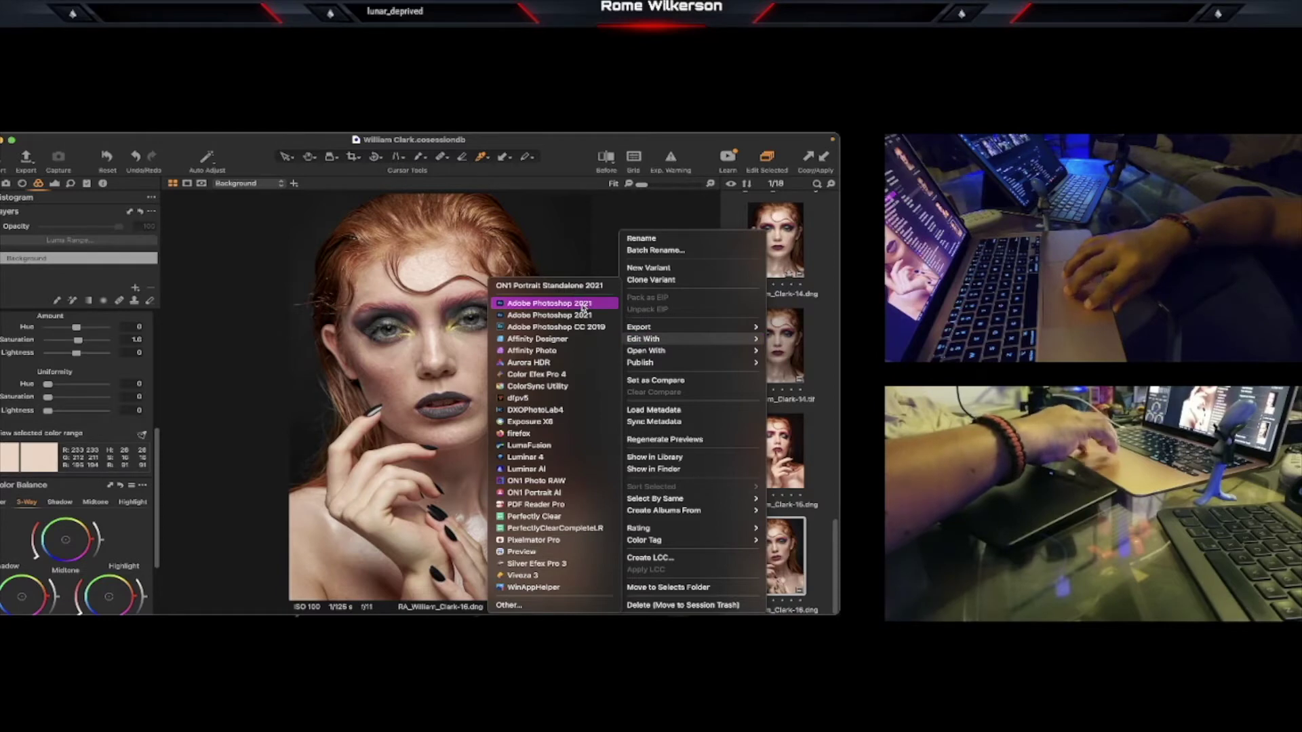
{"action": "left_click", "coordinate": [583, 305]}
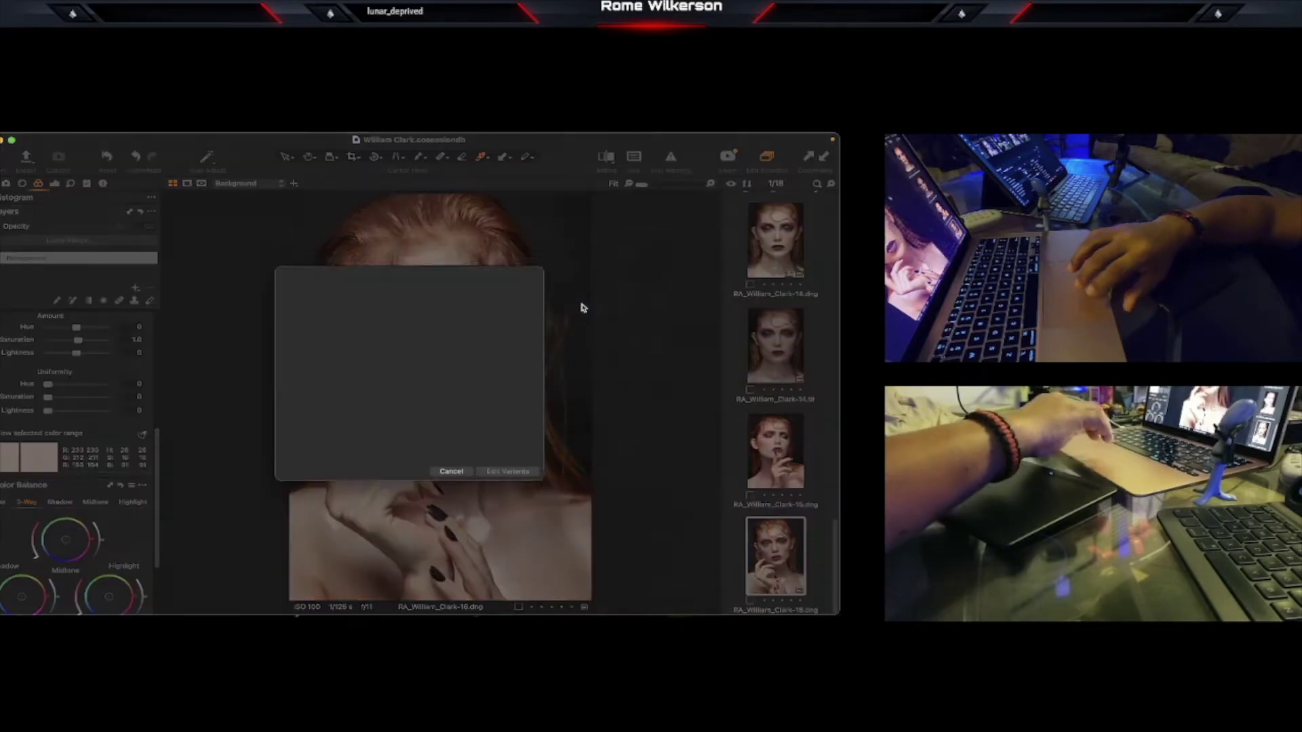
{"action": "left_click", "coordinate": [510, 458]}
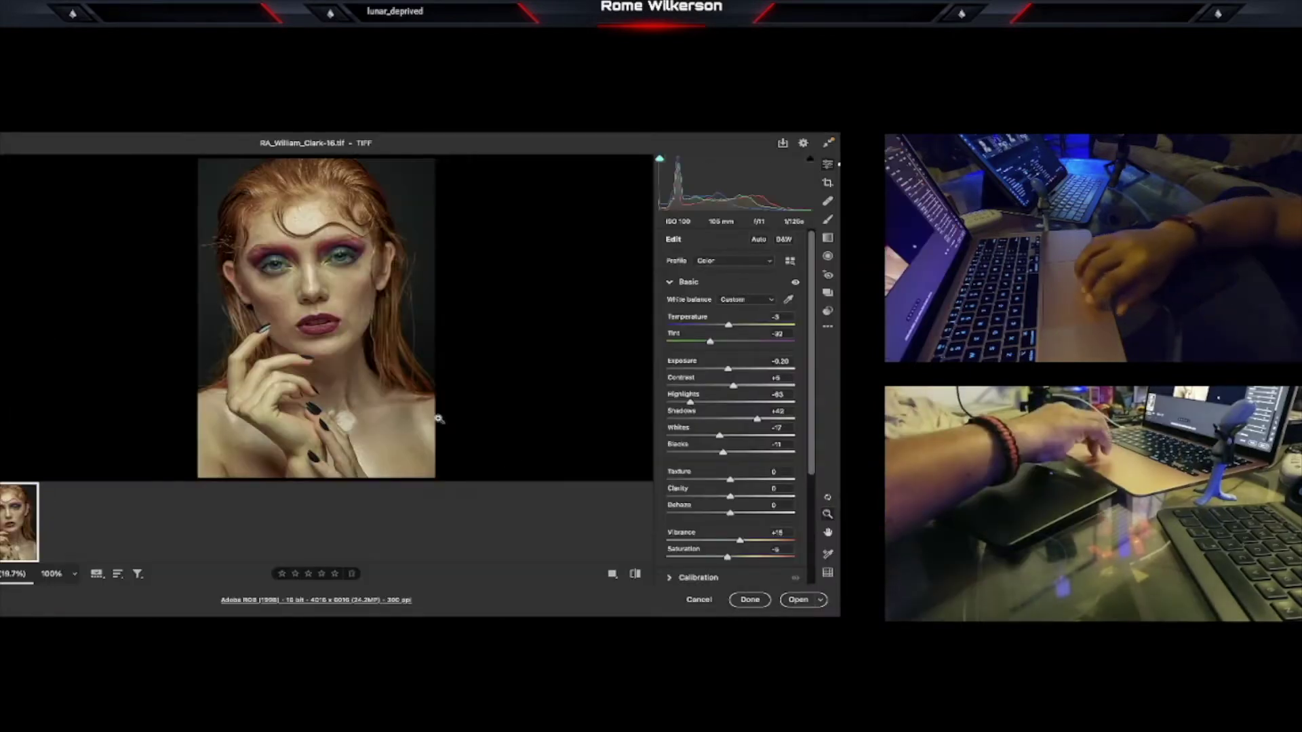
- Set the TIFF's Temperature to -4, Tint to -9 and Exposure to -0.35 in Camera Raw
{"action": "left_click", "coordinate": [285, 272]}
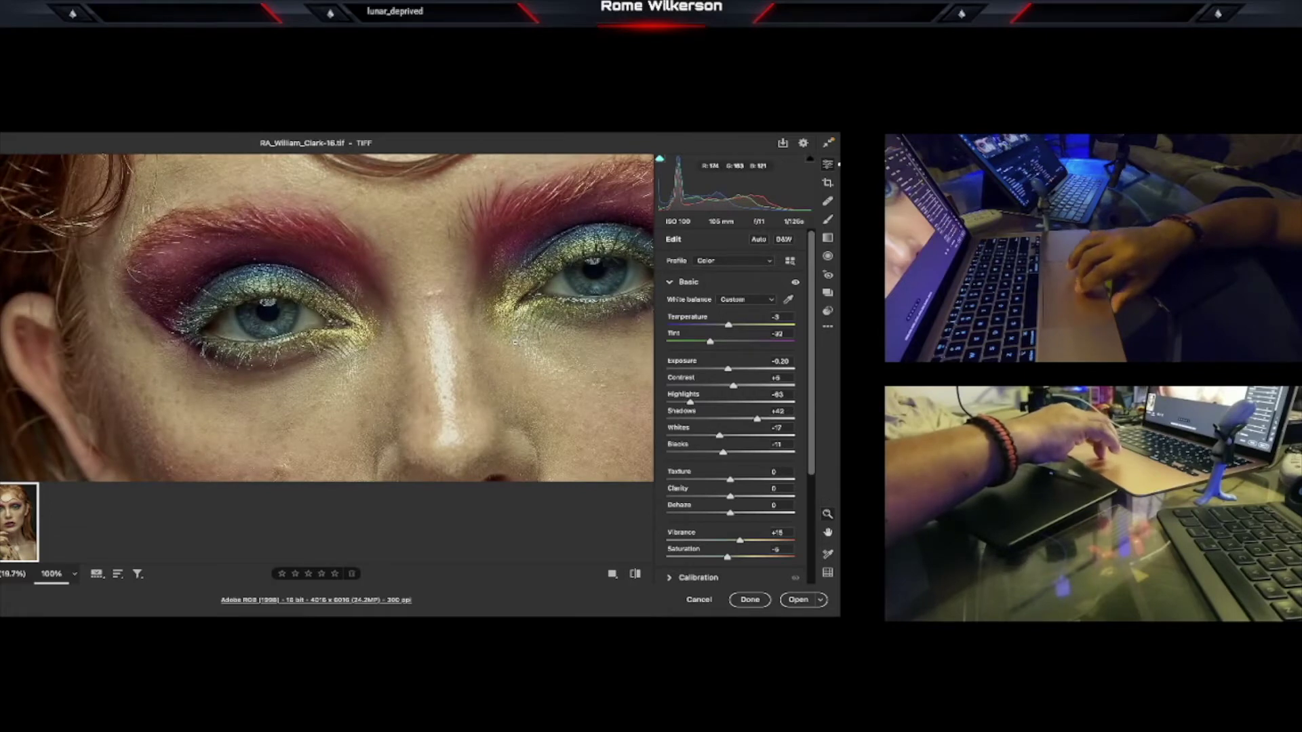
{"action": "scroll", "coordinate": [470, 301], "scroll_direction": "right", "scroll_amount": 3}
{"action": "left_click_drag", "start_coordinate": [515, 343], "coordinate": [538, 329]}
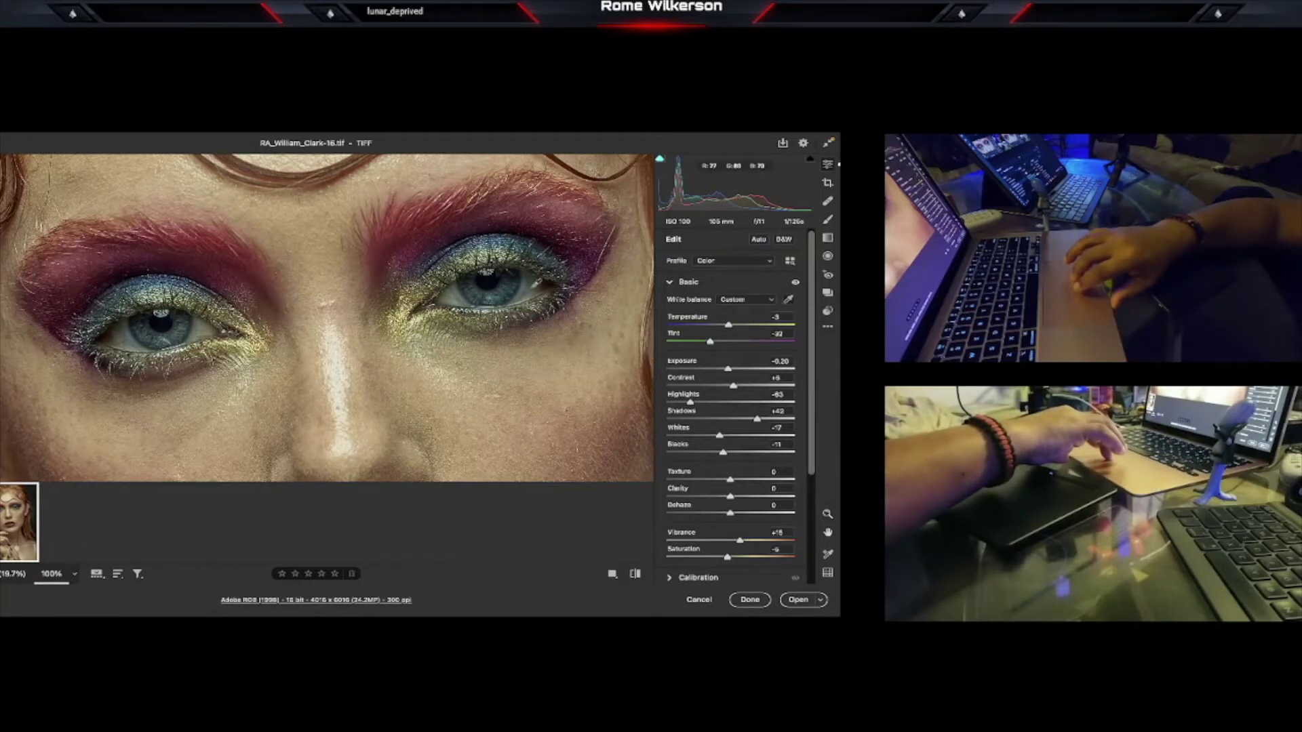
{"action": "left_click", "coordinate": [546, 367]}
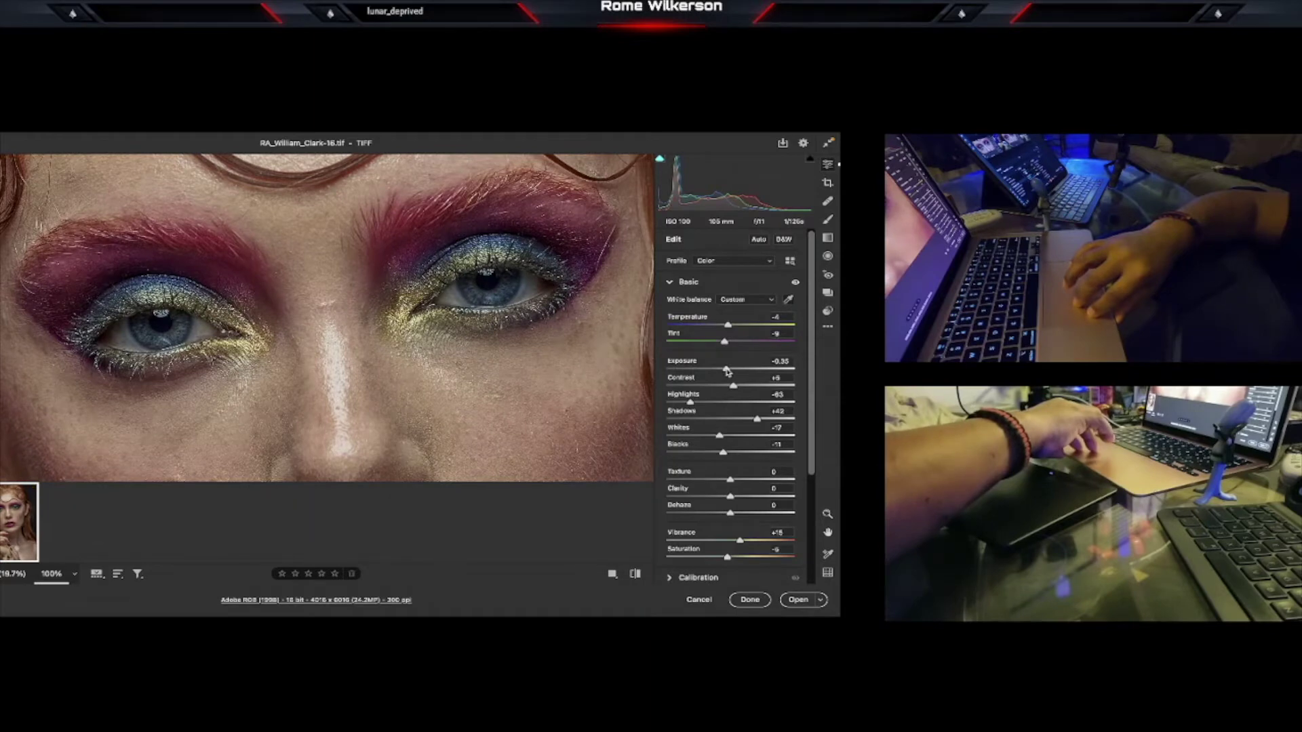
{"action": "scroll", "coordinate": [745, 387], "scroll_direction": "down", "scroll_amount": 3}
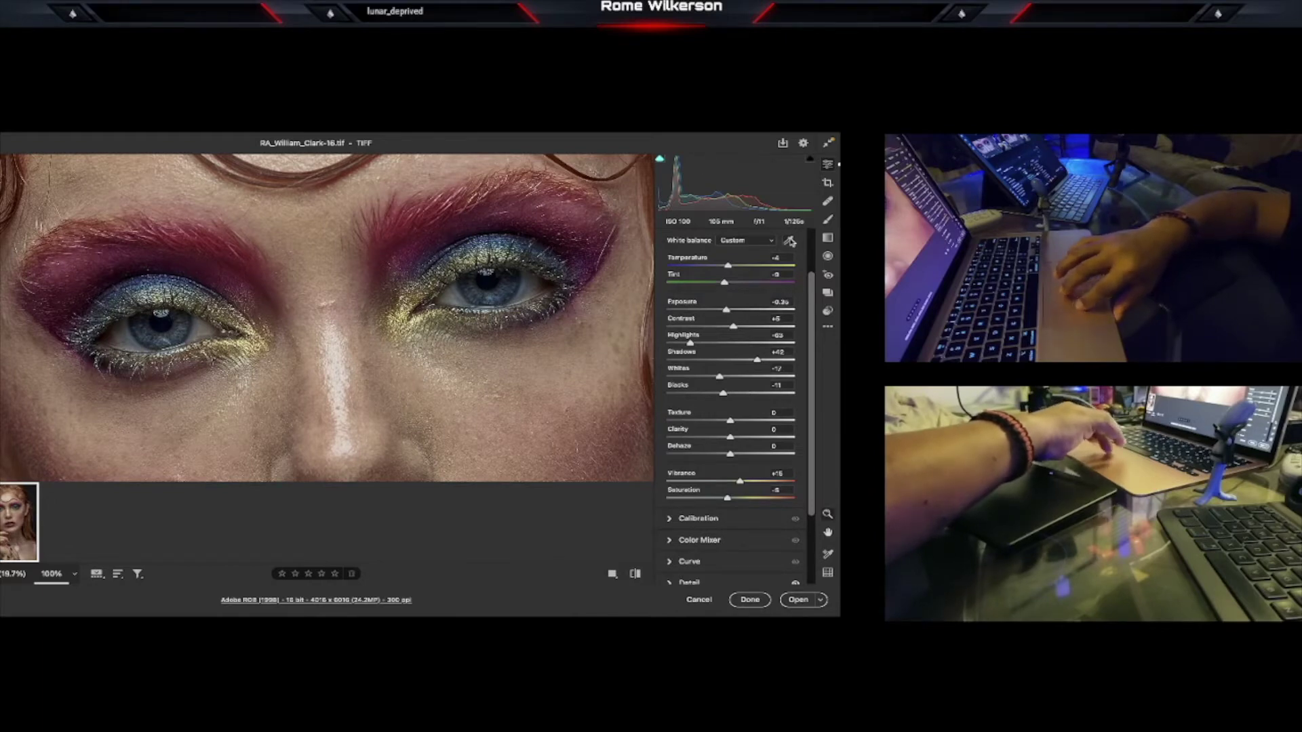
{"action": "left_click", "coordinate": [387, 341]}
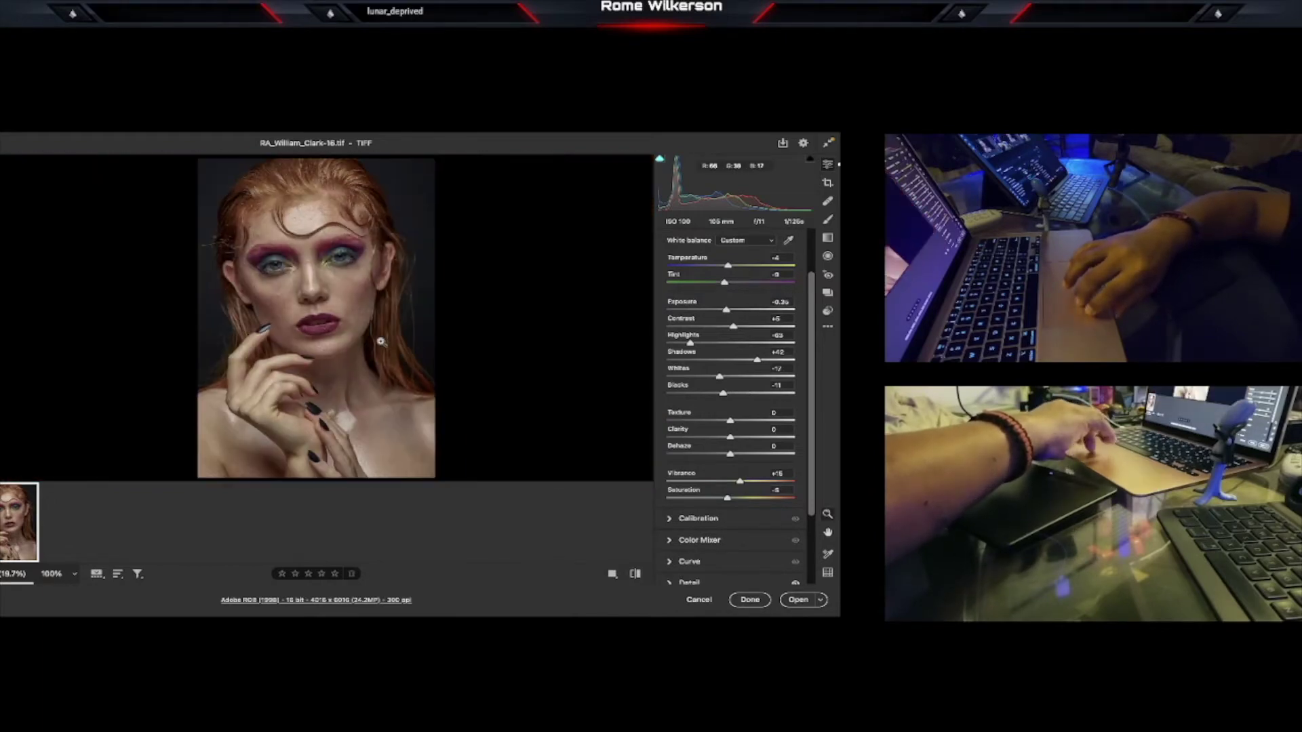
- Set the Highlights to -62, judging the effect on the skin around the eyes, nose and lips
{"action": "left_click", "coordinate": [313, 303]}
{"action": "scroll", "coordinate": [313, 303], "scroll_direction": "up", "scroll_amount": 5}
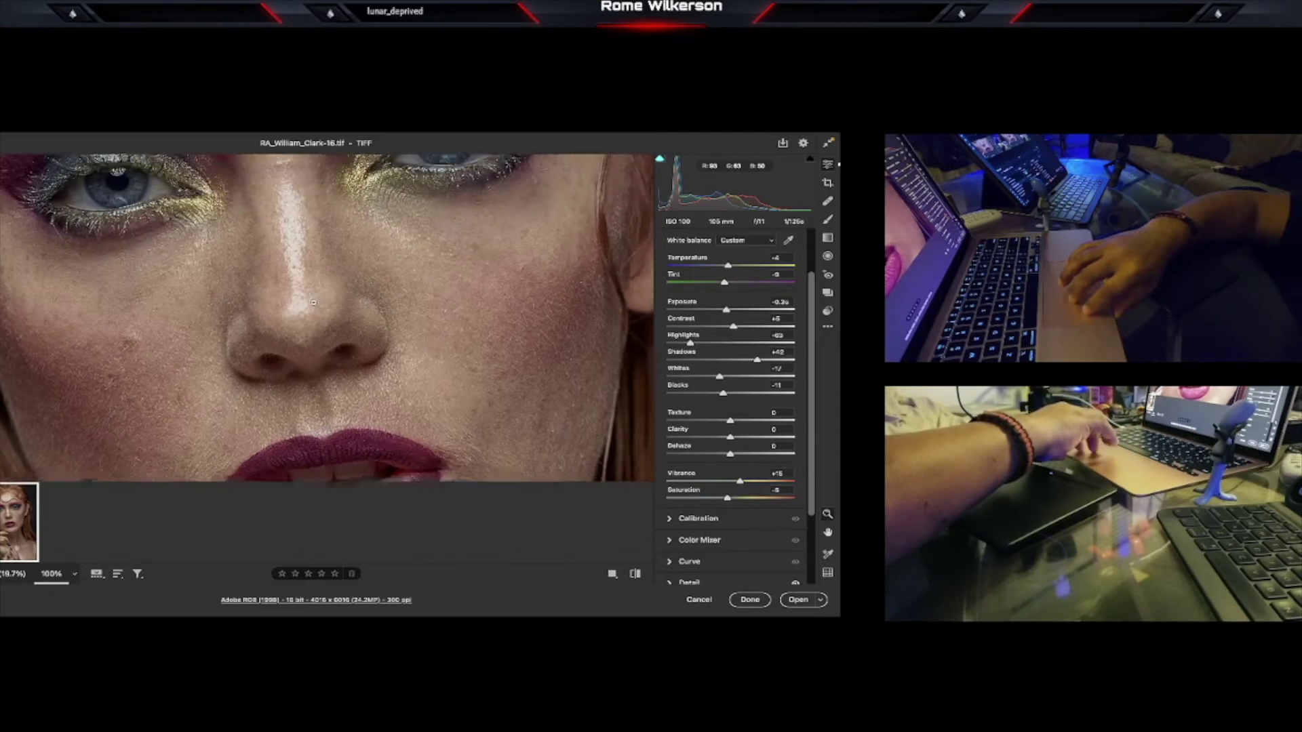
{"action": "scroll", "coordinate": [314, 302], "scroll_direction": "up", "scroll_amount": 2}
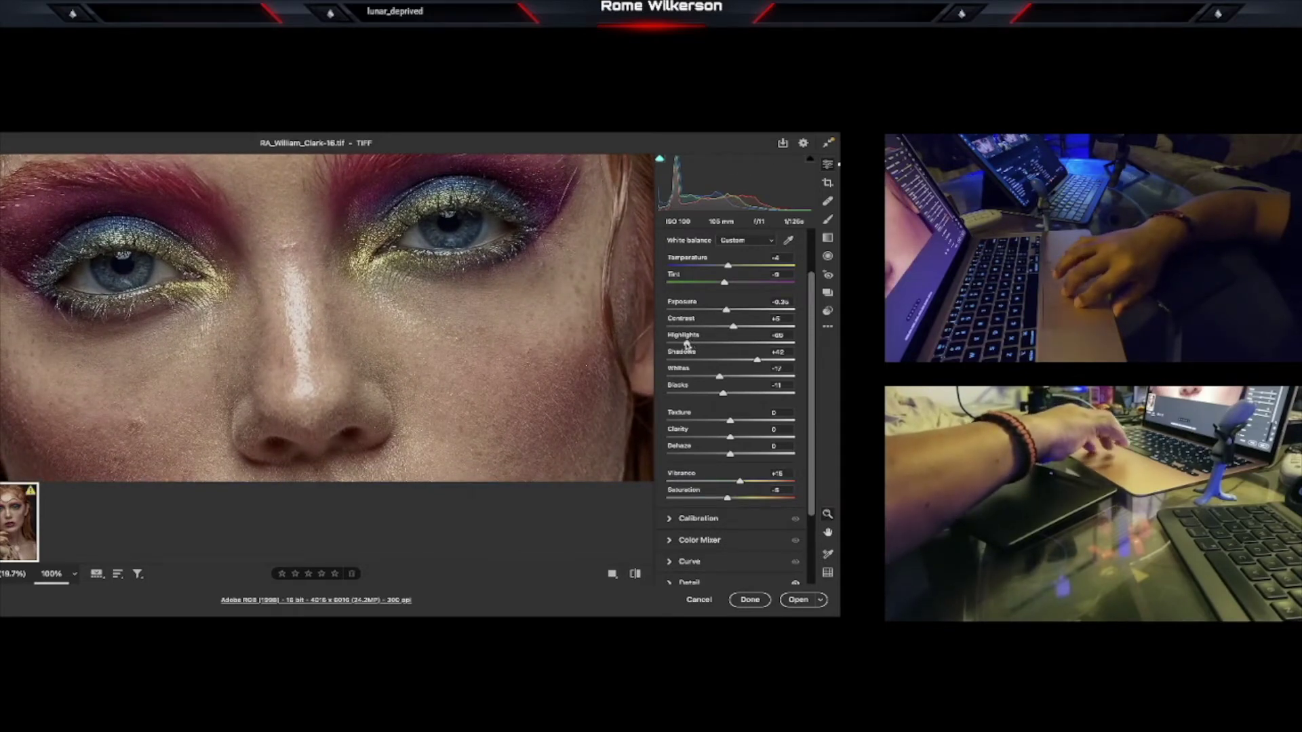
{"action": "left_click_drag", "start_coordinate": [683, 344], "coordinate": [684, 344]}
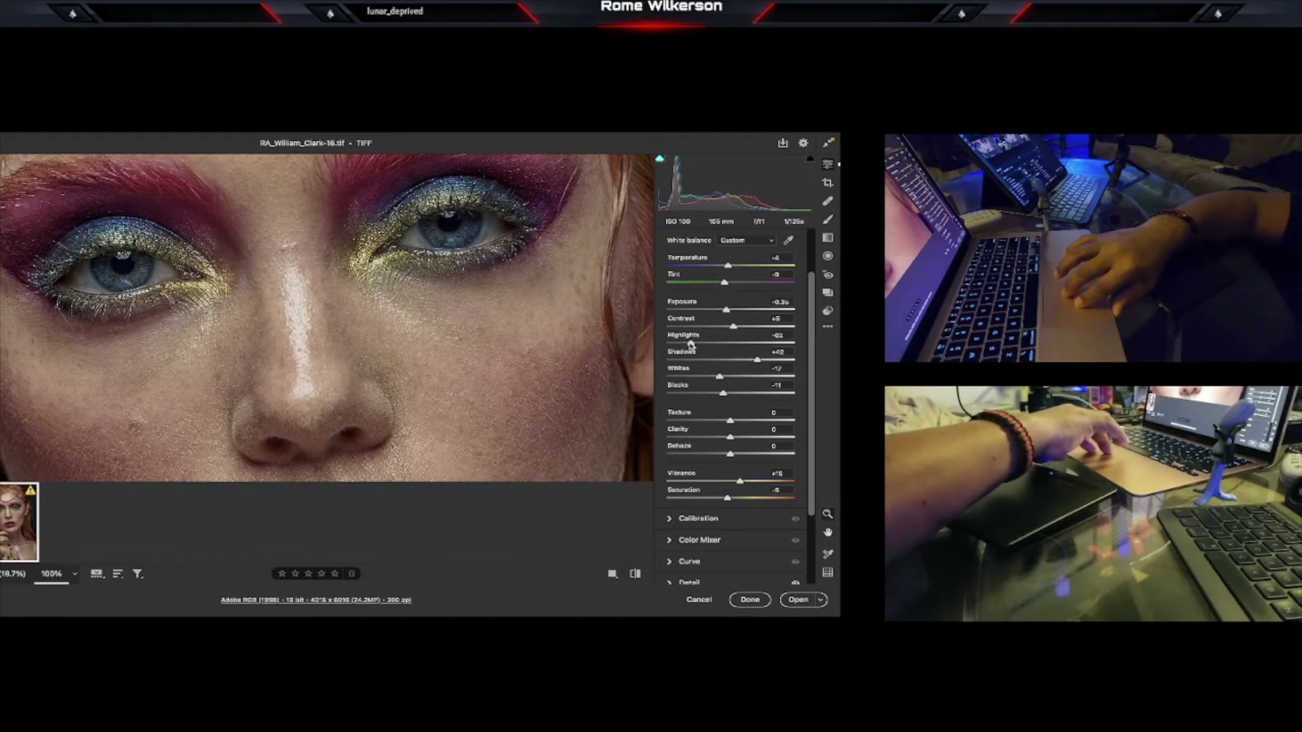
{"action": "scroll", "coordinate": [723, 349], "scroll_direction": "down", "scroll_amount": 5}
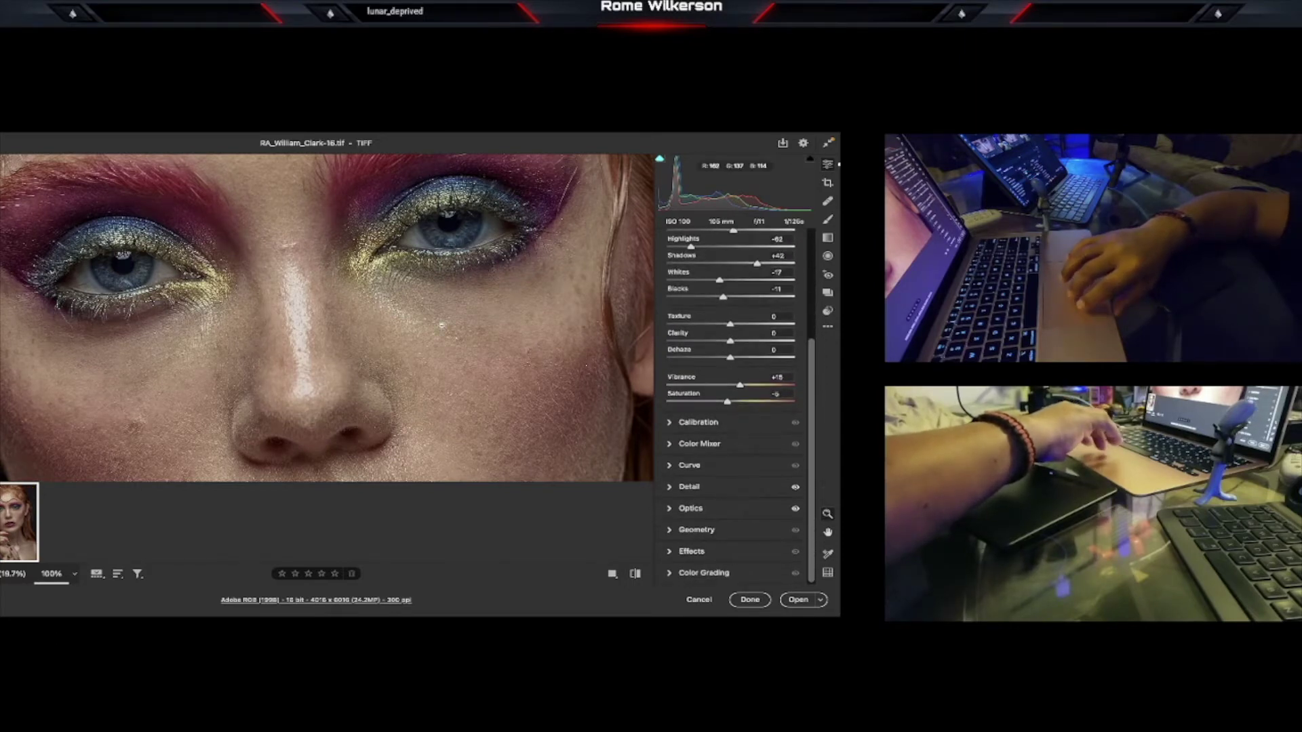
{"action": "scroll", "coordinate": [442, 326], "scroll_direction": "down", "scroll_amount": 10}
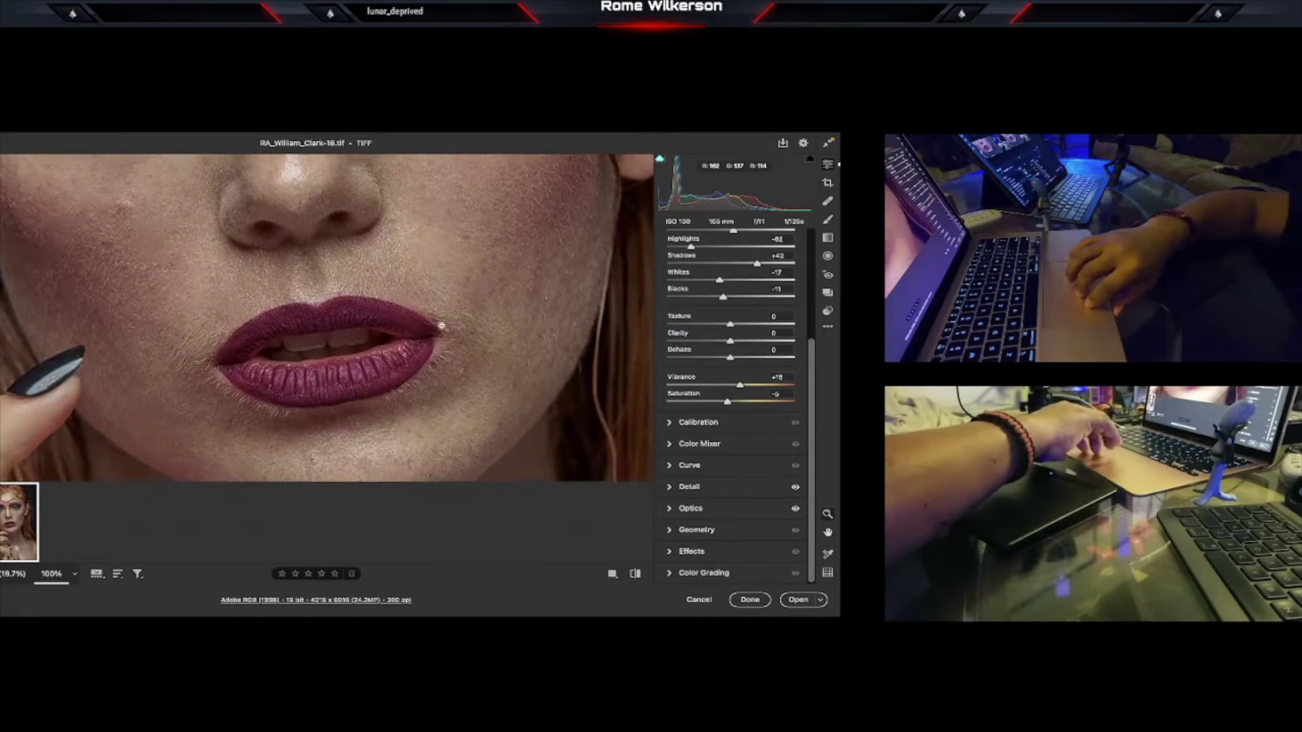
- Examine the portrait at 100% from chin, neck and hands up to the eyes, forehead and hairline, checking skin highlights and texture
{"action": "scroll", "coordinate": [441, 327], "scroll_direction": "down", "scroll_amount": 8}
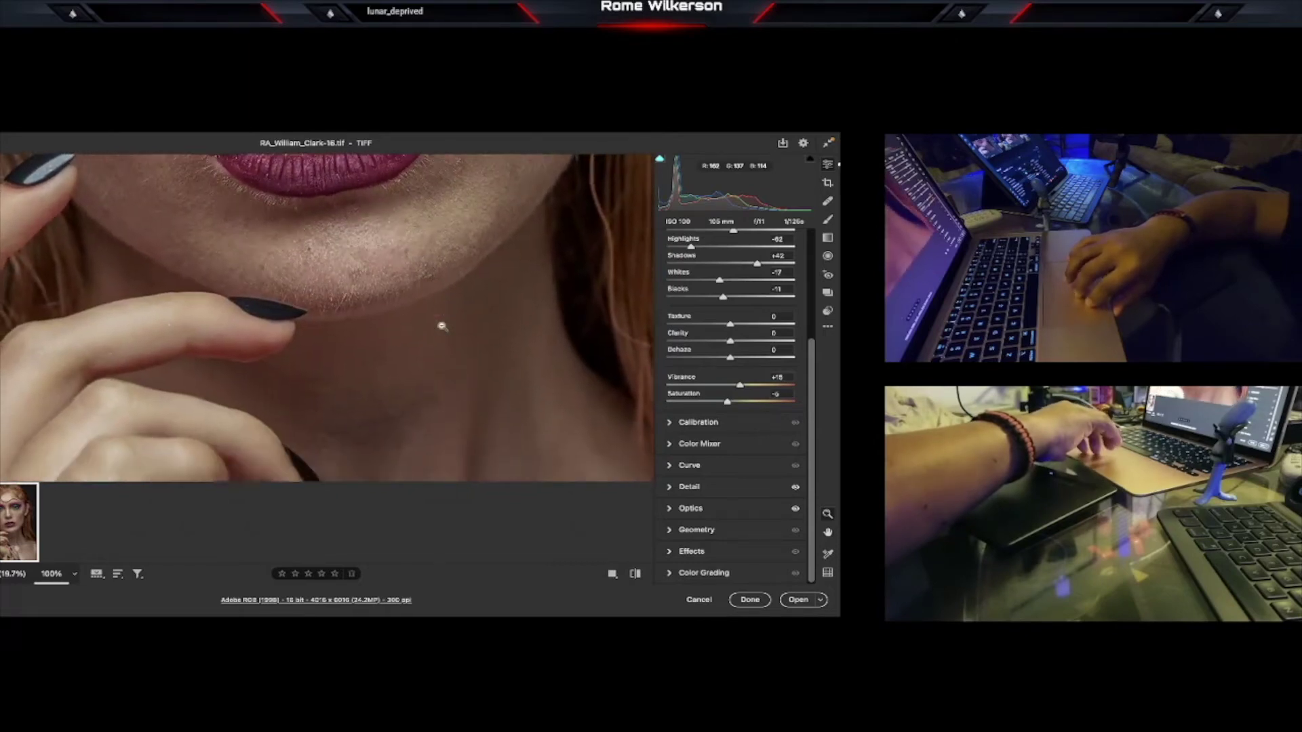
{"action": "scroll", "coordinate": [441, 326], "scroll_direction": "down", "scroll_amount": 10}
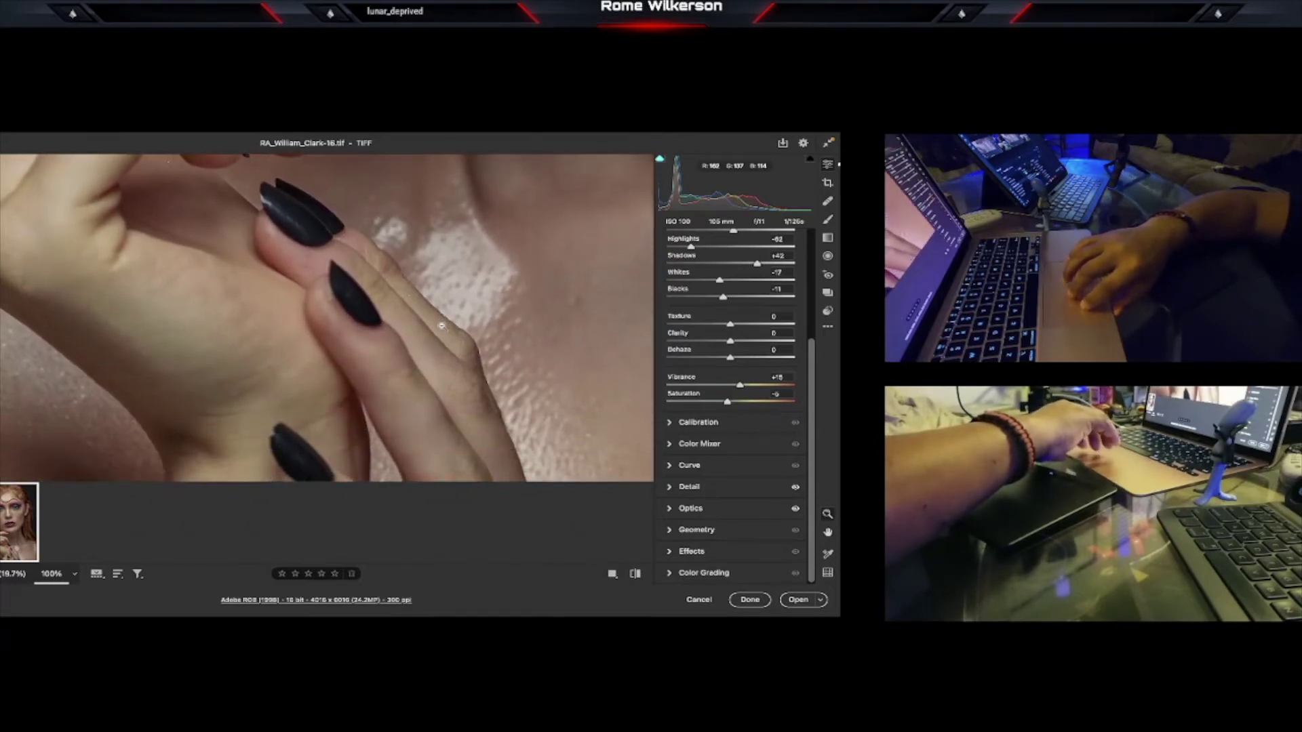
{"action": "scroll", "coordinate": [441, 326], "scroll_direction": "up", "scroll_amount": 5}
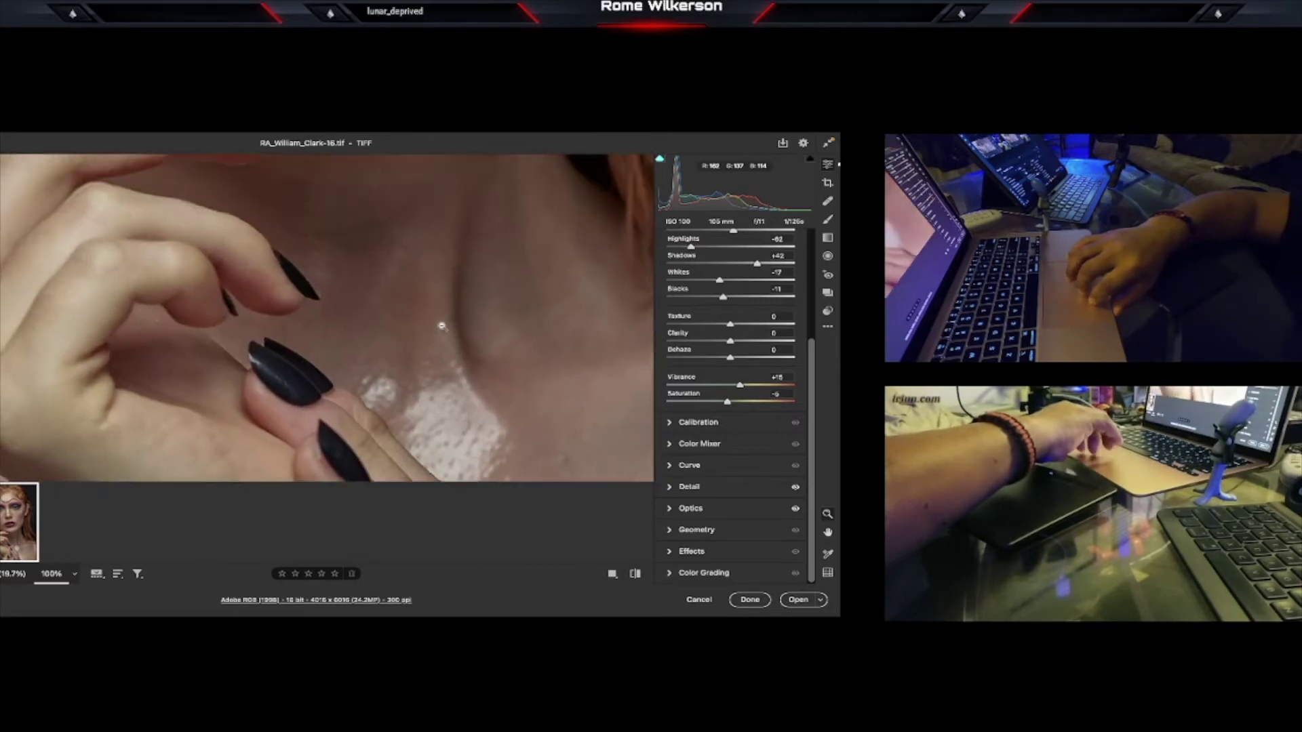
{"action": "scroll", "coordinate": [442, 326], "scroll_direction": "up", "scroll_amount": 15}
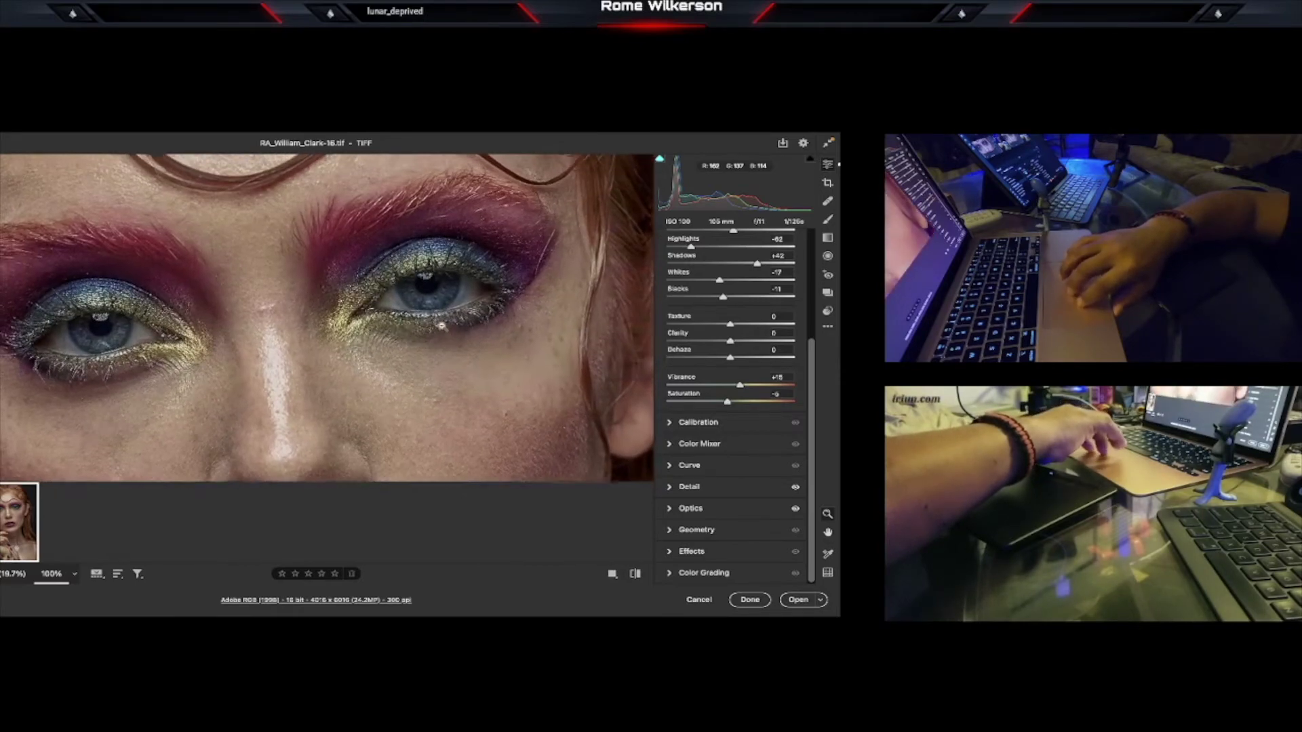
{"action": "scroll", "coordinate": [441, 326], "scroll_direction": "left", "scroll_amount": 2}
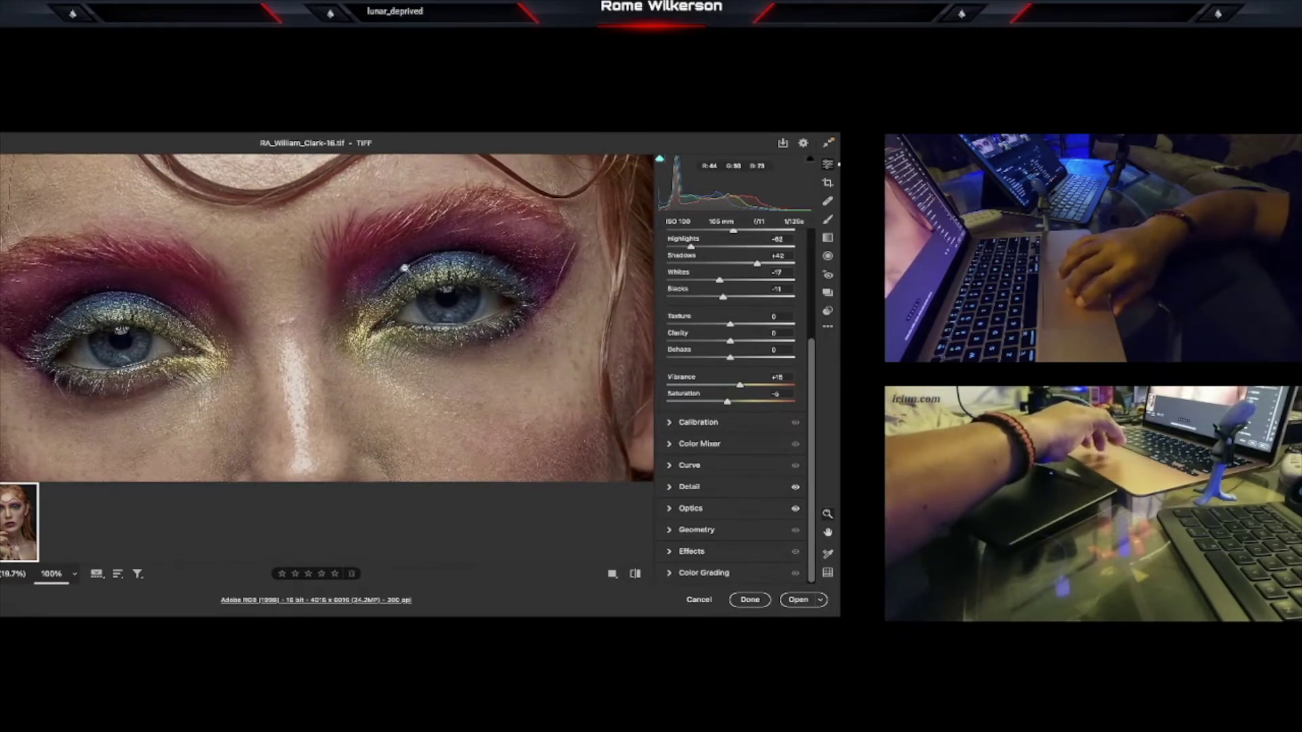
{"action": "scroll", "coordinate": [404, 268], "scroll_direction": "up", "scroll_amount": 5}
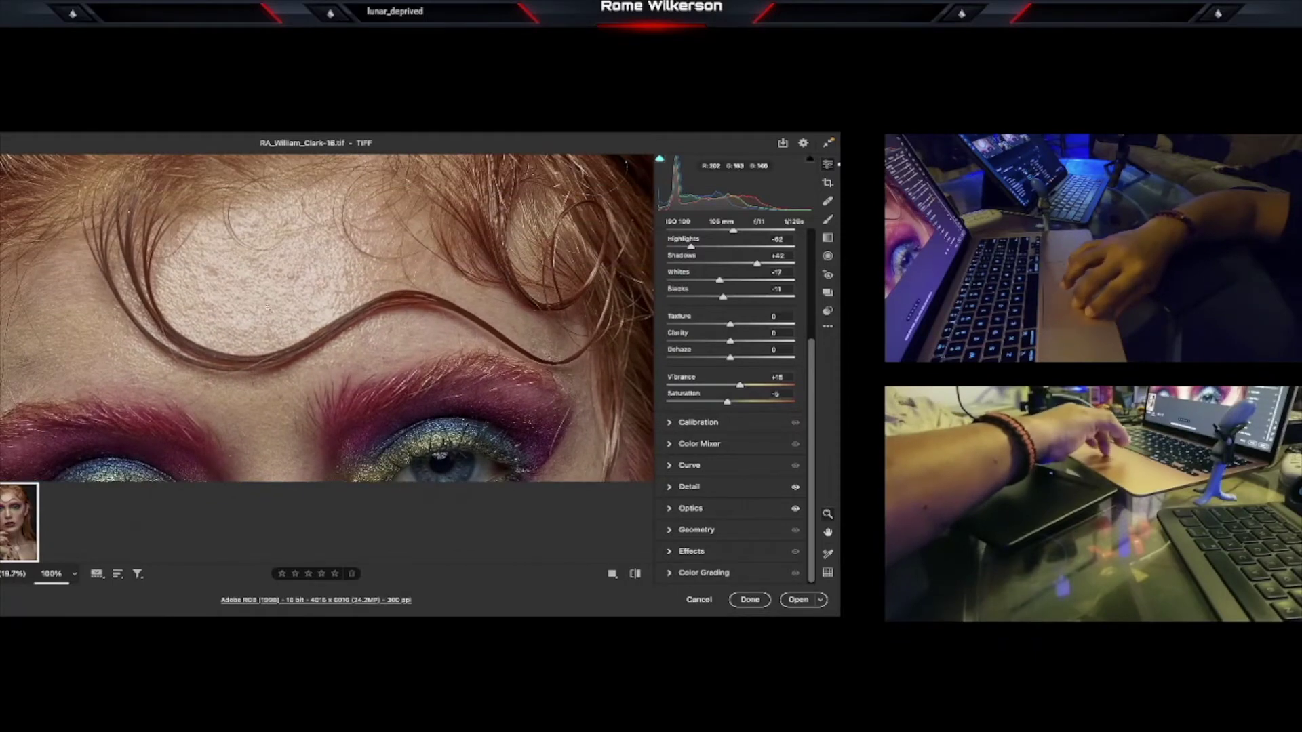
{"action": "scroll", "coordinate": [244, 291], "scroll_direction": "right", "scroll_amount": 5}
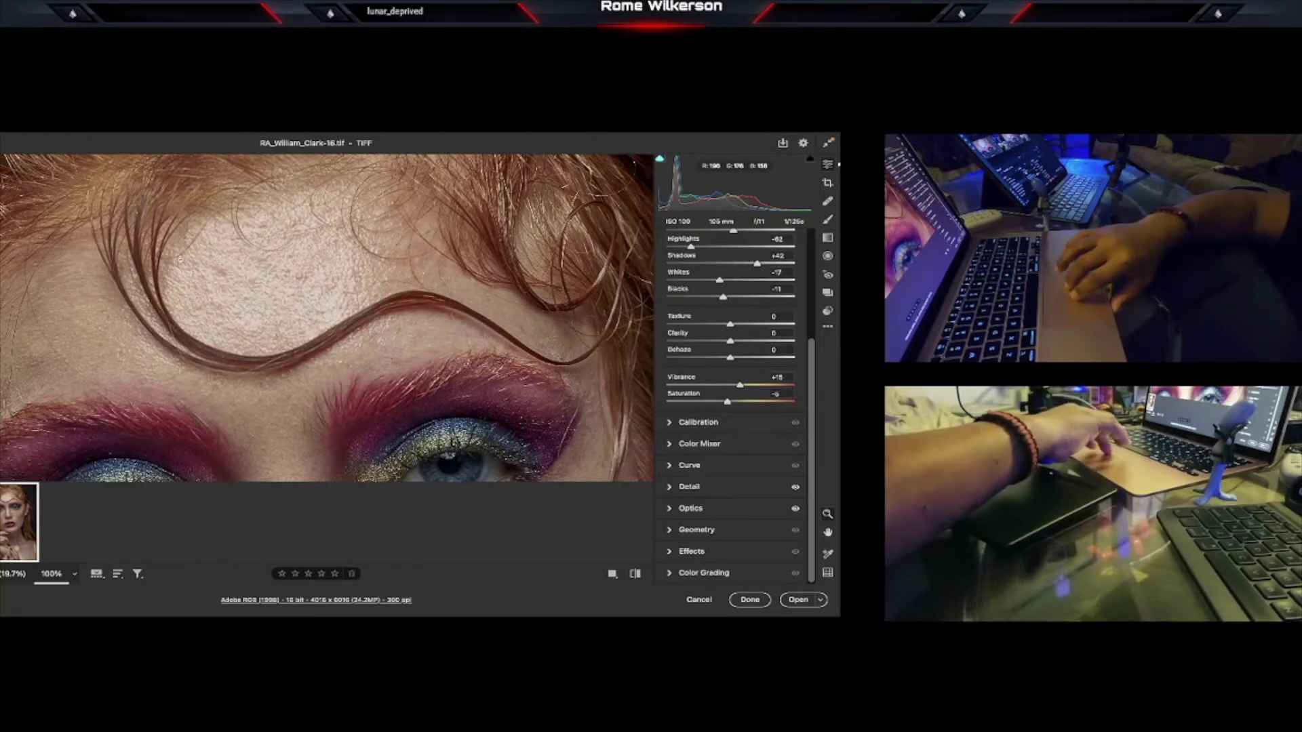
{"action": "scroll", "coordinate": [278, 278], "scroll_direction": "right", "scroll_amount": 2}
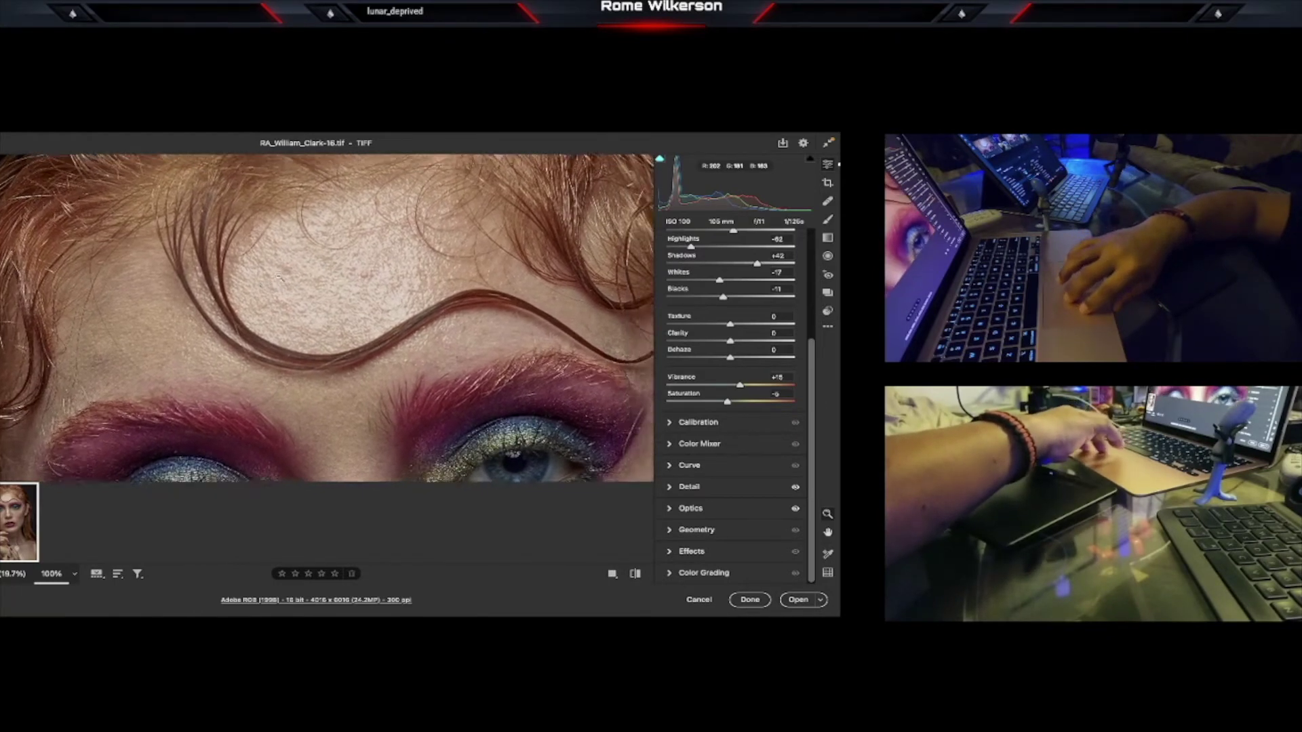
{"action": "scroll", "coordinate": [278, 276], "scroll_direction": "up", "scroll_amount": 3}
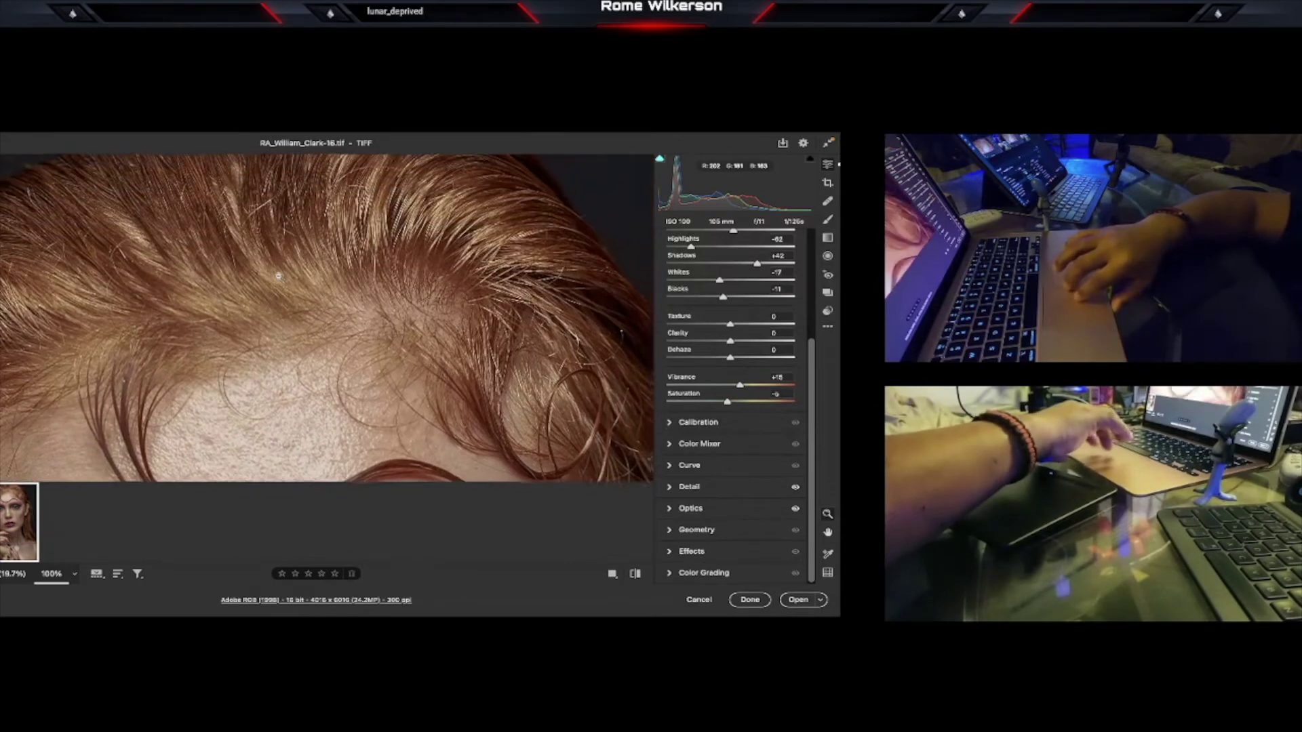
{"action": "scroll", "coordinate": [278, 276], "scroll_direction": "down", "scroll_amount": 4}
{"action": "scroll", "coordinate": [279, 275], "scroll_direction": "down", "scroll_amount": 8}
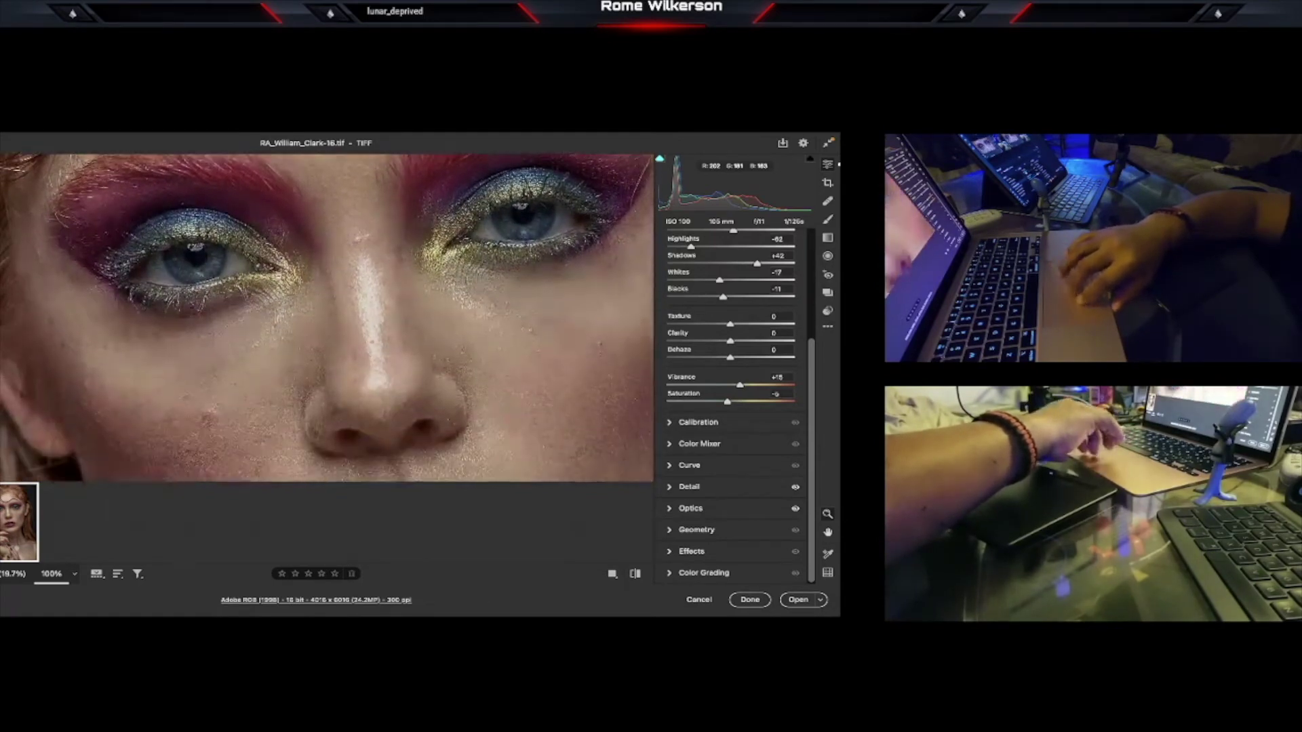
{"action": "scroll", "coordinate": [293, 289], "scroll_direction": "up", "scroll_amount": 8}
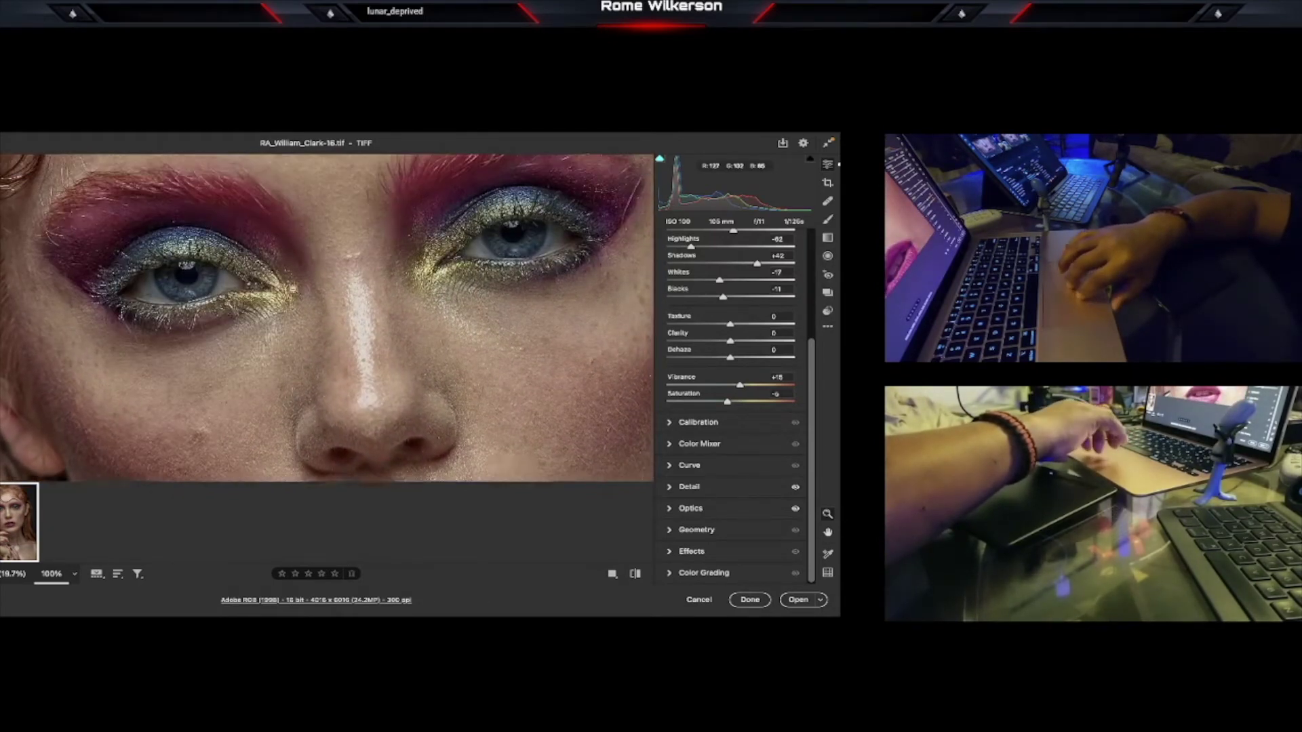
{"action": "scroll", "coordinate": [293, 290], "scroll_direction": "down", "scroll_amount": 4}
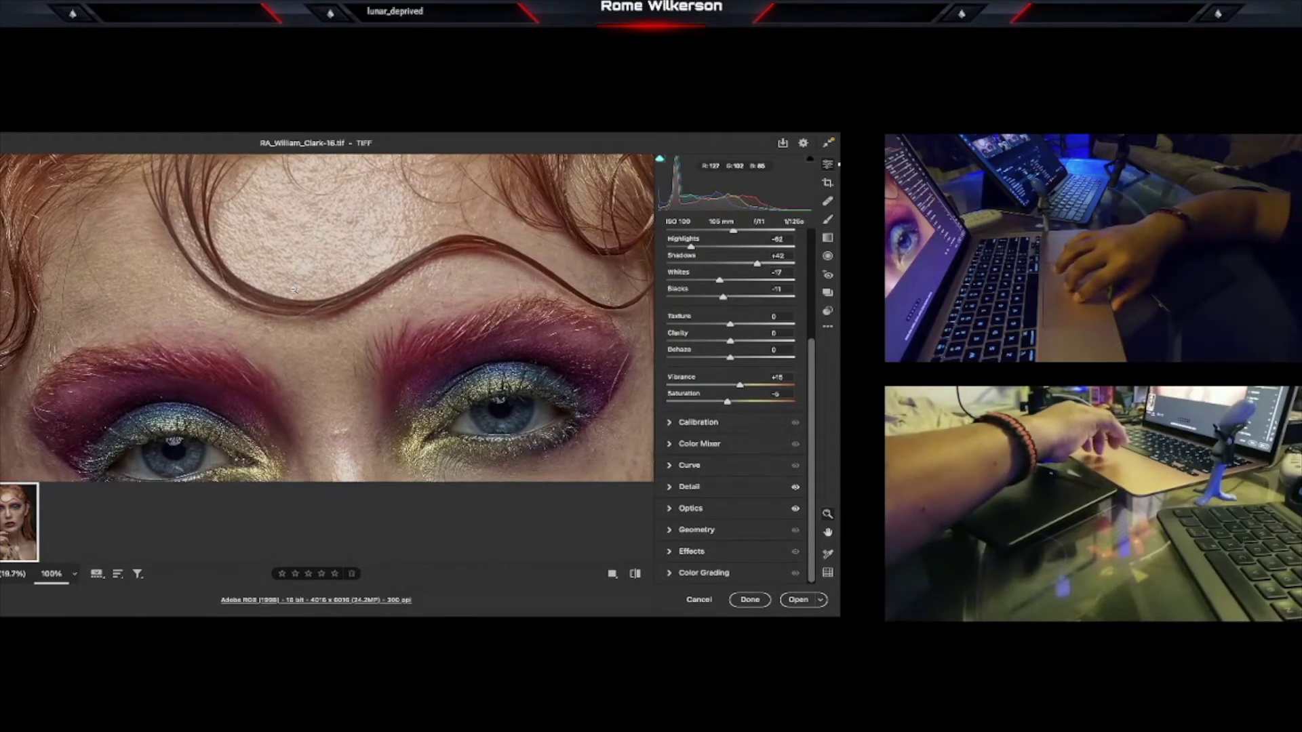
{"action": "scroll", "coordinate": [293, 290], "scroll_direction": "down", "scroll_amount": 2}
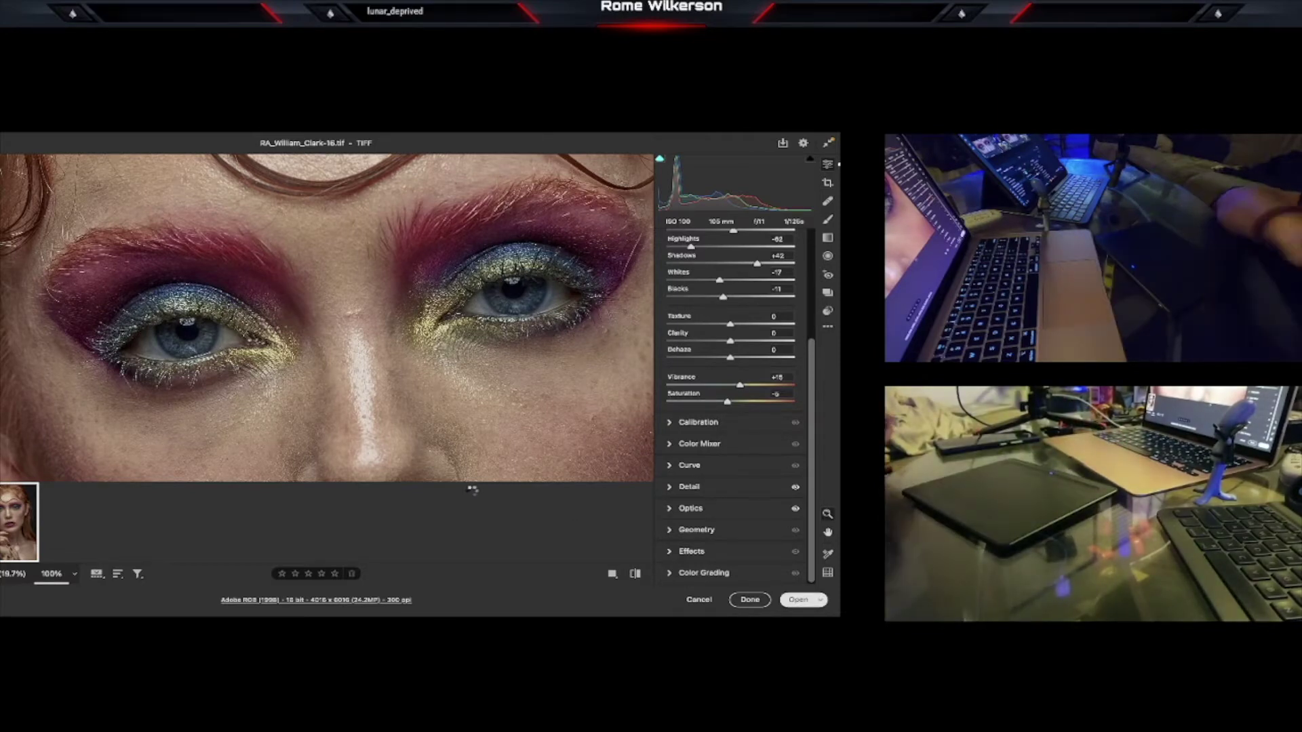
- Open the adjusted portrait from Camera Raw in Photoshop and inspect the face at 66.7% magnification
{"action": "key", "text": "Return"}
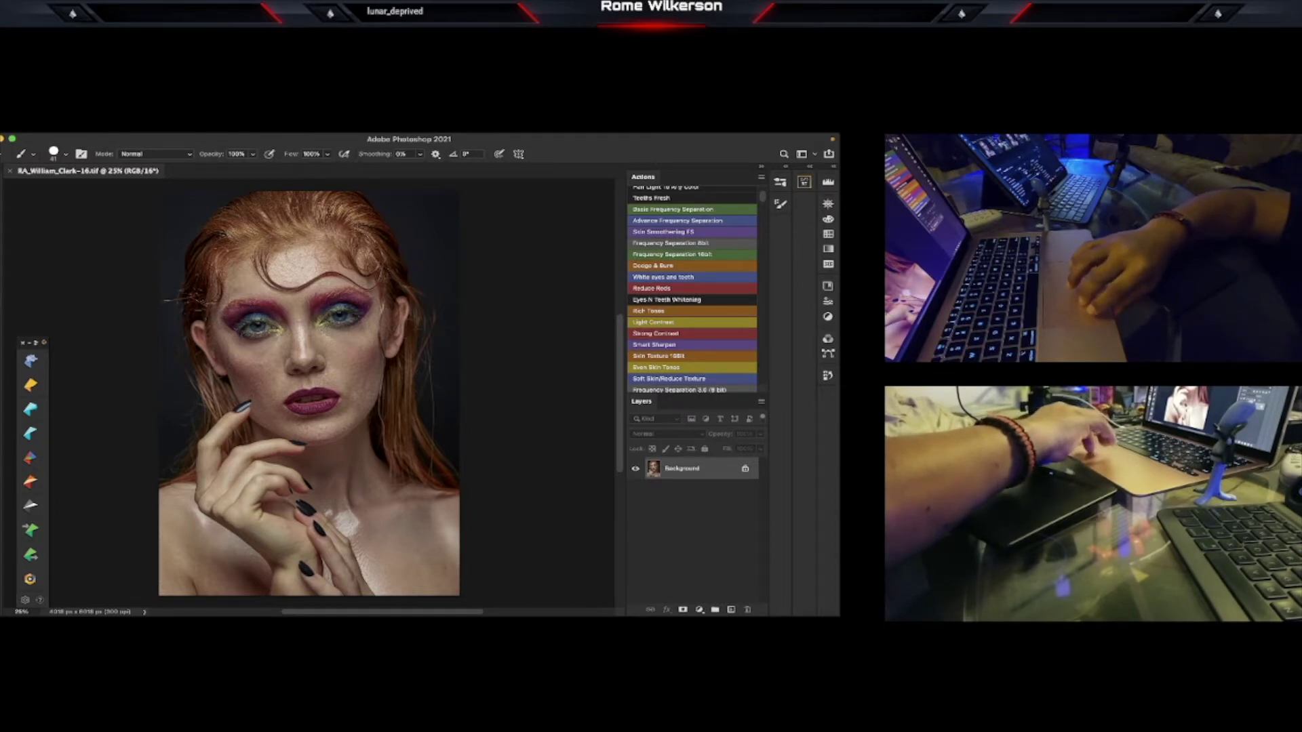
{"action": "key", "text": "z"}
{"action": "left_click", "coordinate": [325, 292]}
{"action": "left_click", "coordinate": [325, 292]}
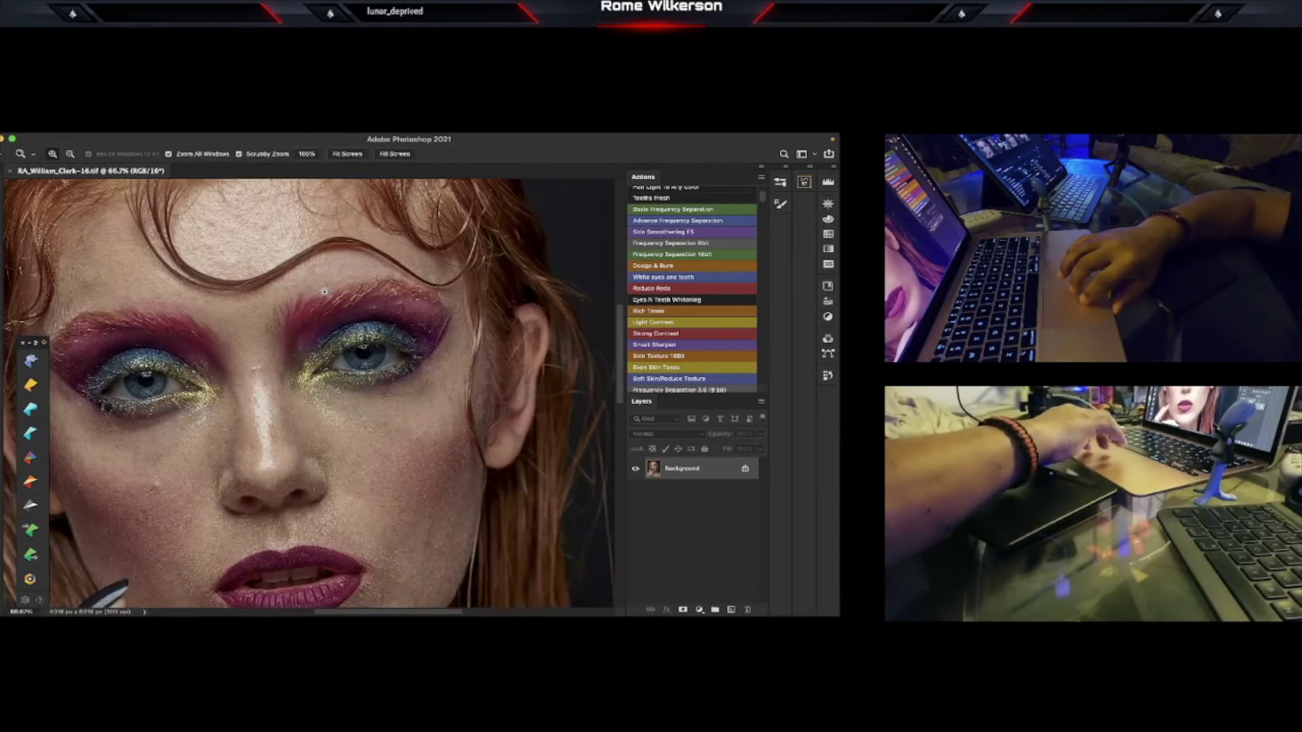
{"action": "scroll", "coordinate": [325, 292], "scroll_direction": "left", "scroll_amount": 5}
{"action": "scroll", "coordinate": [325, 291], "scroll_direction": "down", "scroll_amount": 1}
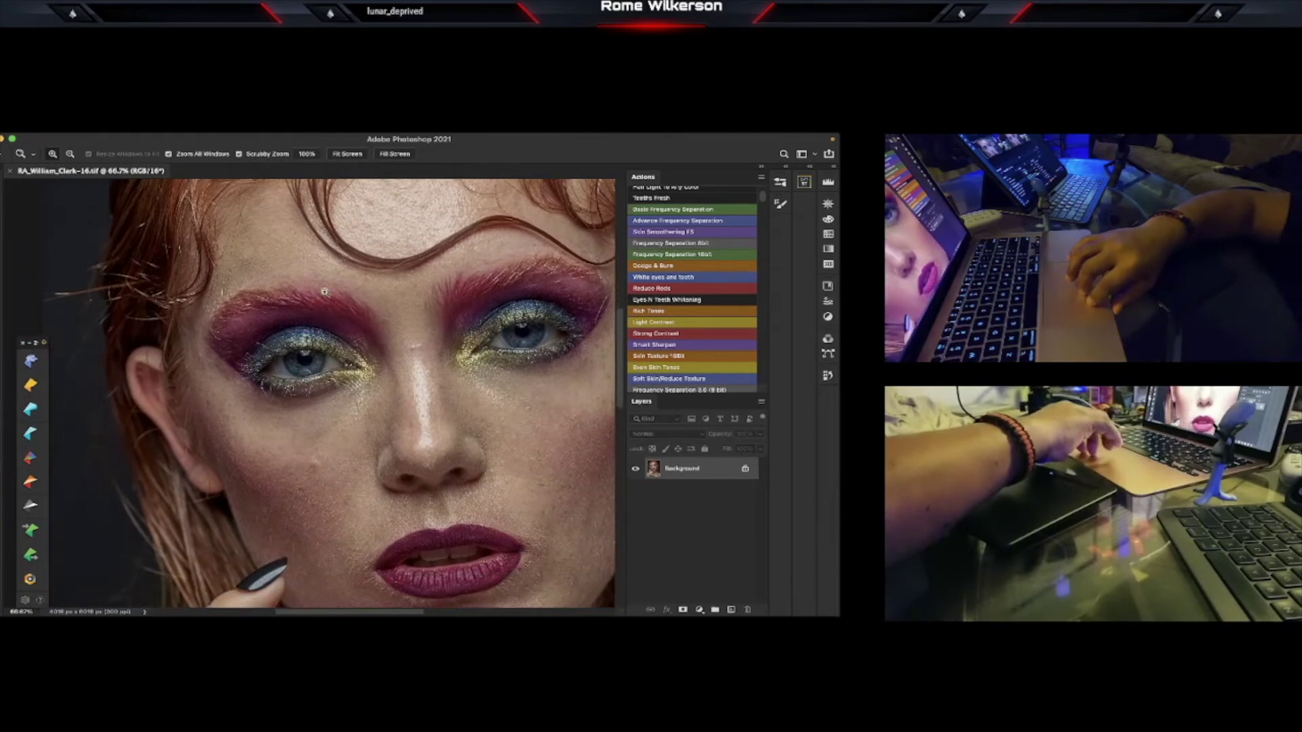
{"action": "scroll", "coordinate": [325, 291], "scroll_direction": "down", "scroll_amount": 3}
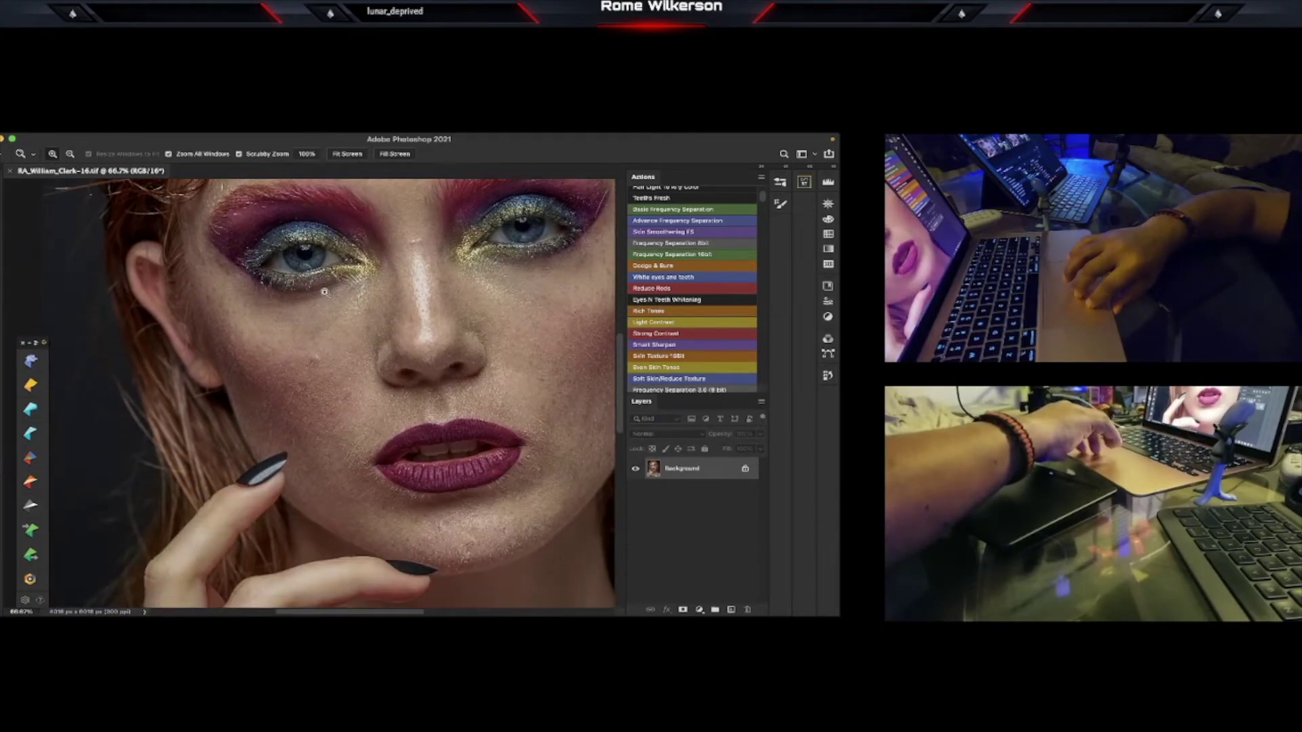
{"action": "scroll", "coordinate": [325, 292], "scroll_direction": "right", "scroll_amount": 4}
{"action": "scroll", "coordinate": [325, 292], "scroll_direction": "up", "scroll_amount": 3}
{"action": "scroll", "coordinate": [325, 291], "scroll_direction": "up", "scroll_amount": 3}
{"action": "scroll", "coordinate": [325, 292], "scroll_direction": "left", "scroll_amount": 2}
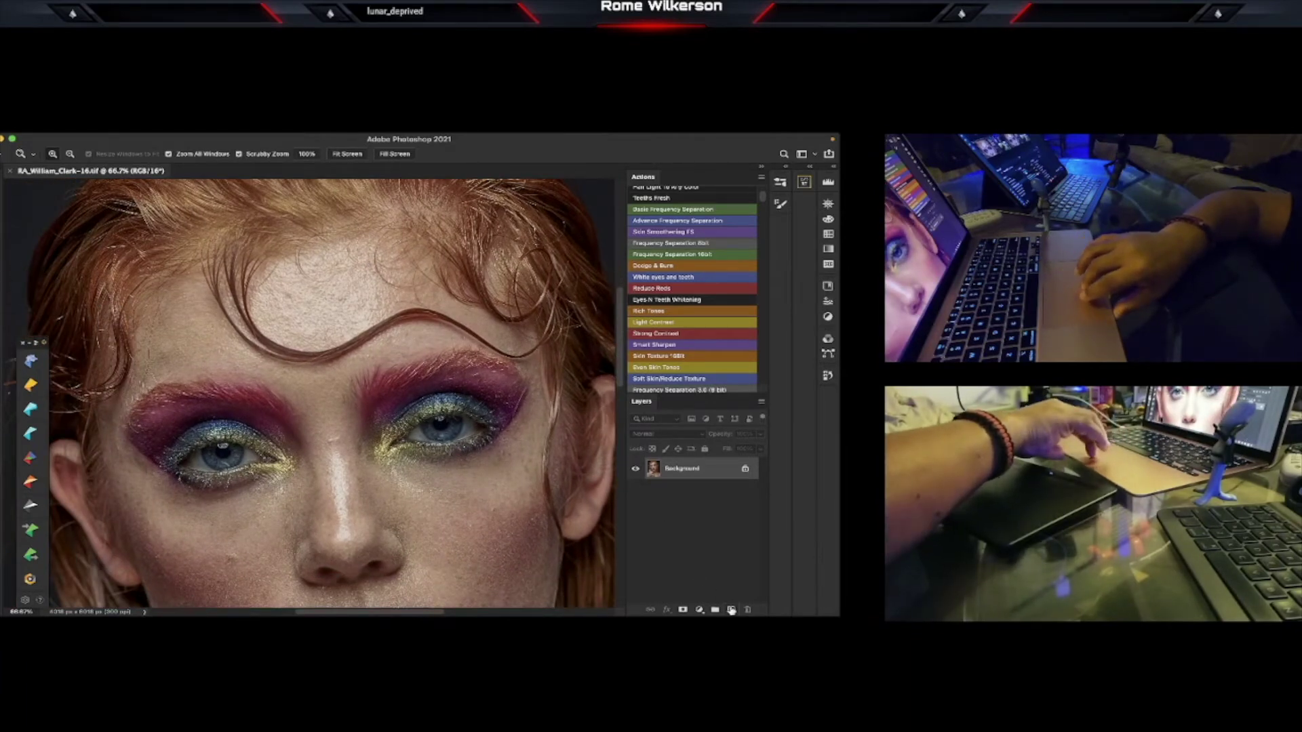
- Add a new empty layer above the Background and switch to the Brush tool for marking up the portrait
{"action": "left_click", "coordinate": [731, 610]}
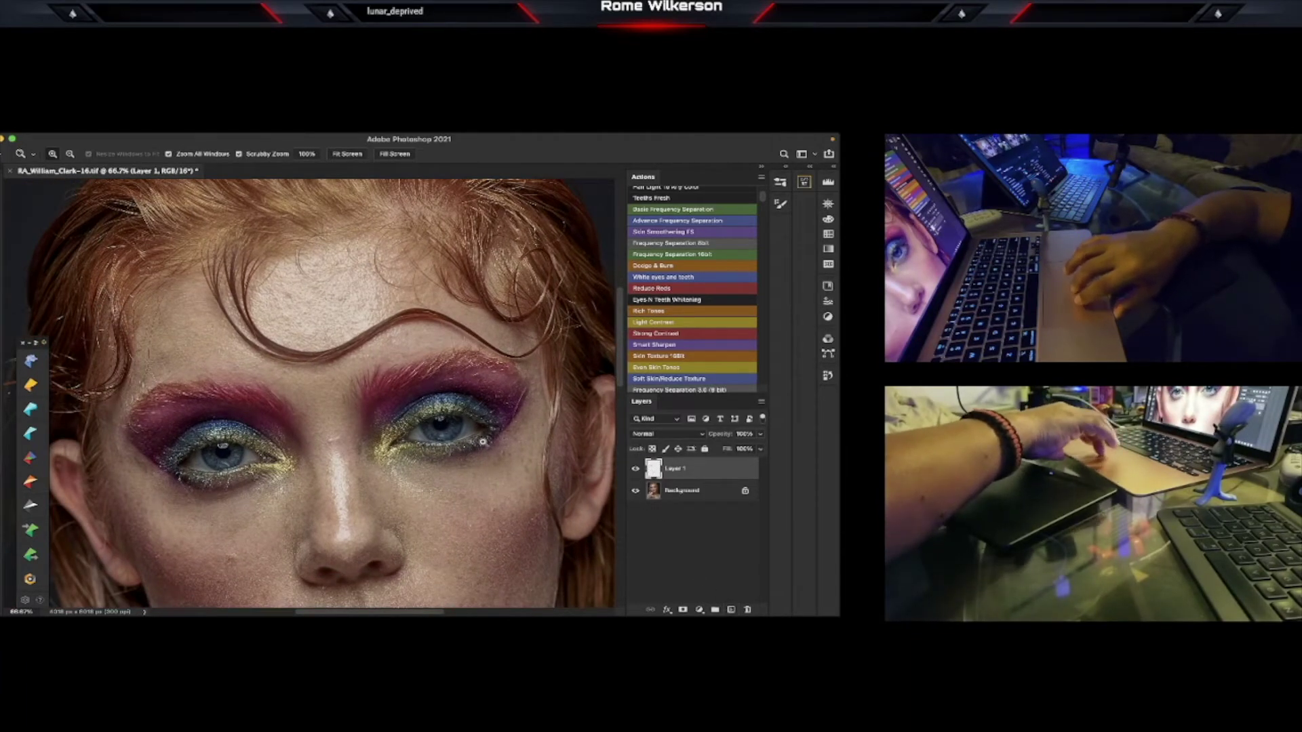
{"action": "scroll", "coordinate": [419, 441], "scroll_direction": "left", "scroll_amount": 3}
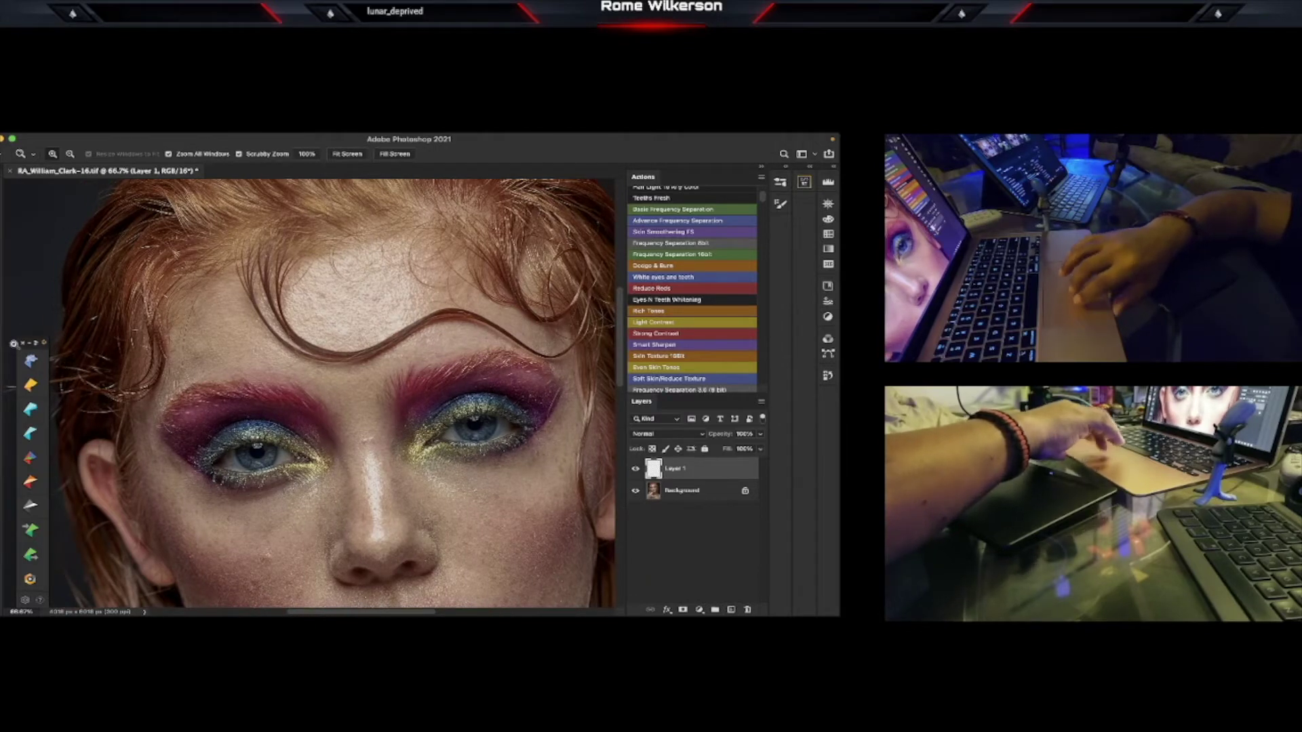
{"action": "key", "text": "b"}
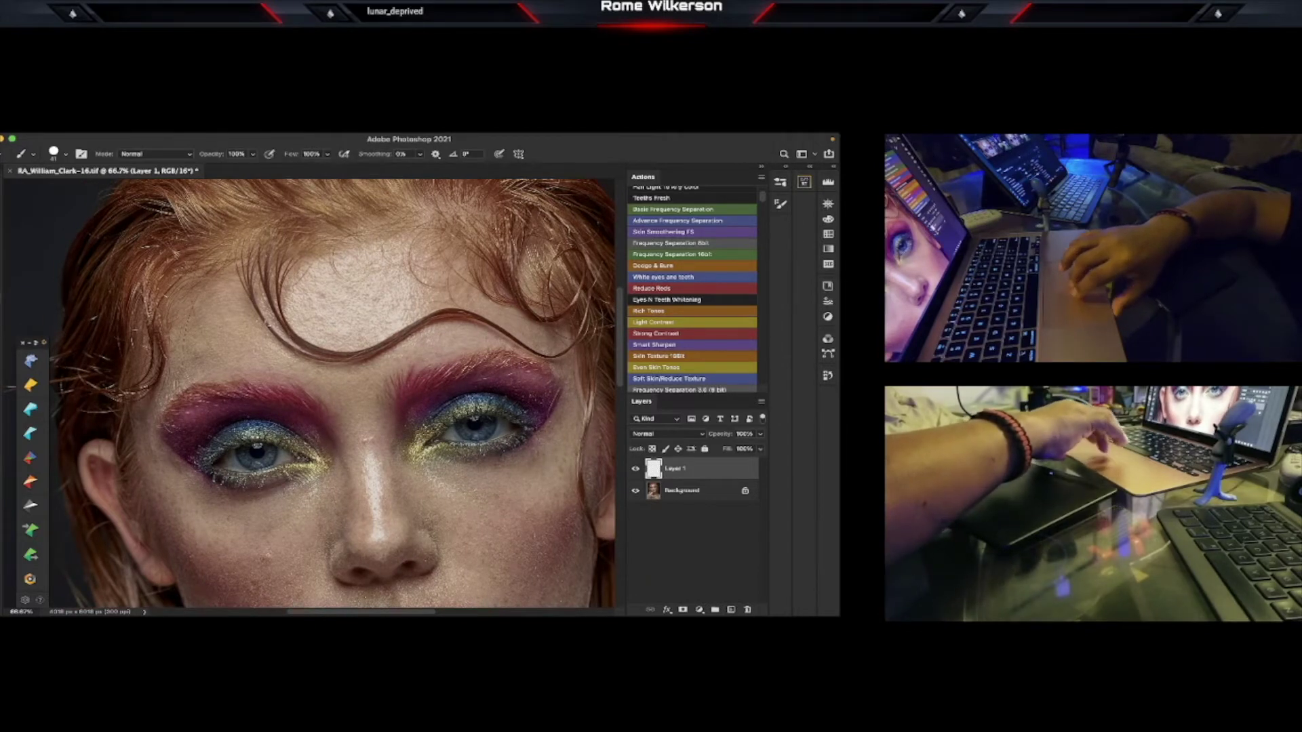
{"action": "scroll", "coordinate": [312, 393], "scroll_direction": "down", "scroll_amount": 2}
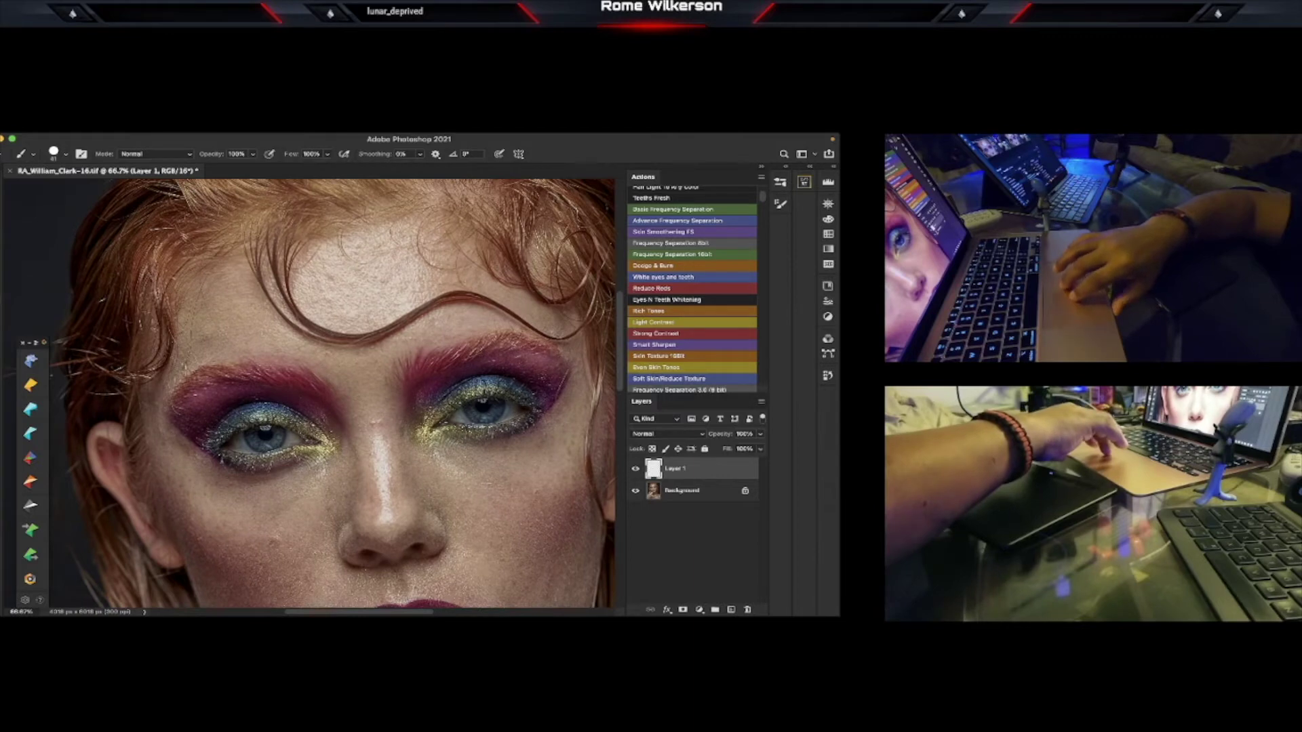
- Paint red marks around the shiny forehead, cheek blemish, nose bridge, darker side of the forehead and outer end of the opposite eyebrow
{"action": "mouse_move", "coordinate": [402, 233]}
{"action": "left_mouse_down"}
{"action": "mouse_move", "coordinate": [310, 237]}
{"action": "mouse_move", "coordinate": [297, 296]}
{"action": "mouse_move", "coordinate": [366, 325]}
{"action": "mouse_move", "coordinate": [460, 293]}
{"action": "mouse_move", "coordinate": [433, 250]}
{"action": "mouse_move", "coordinate": [379, 232]}
{"action": "left_mouse_up"}
{"action": "scroll", "coordinate": [249, 377], "scroll_direction": "down", "scroll_amount": 5}
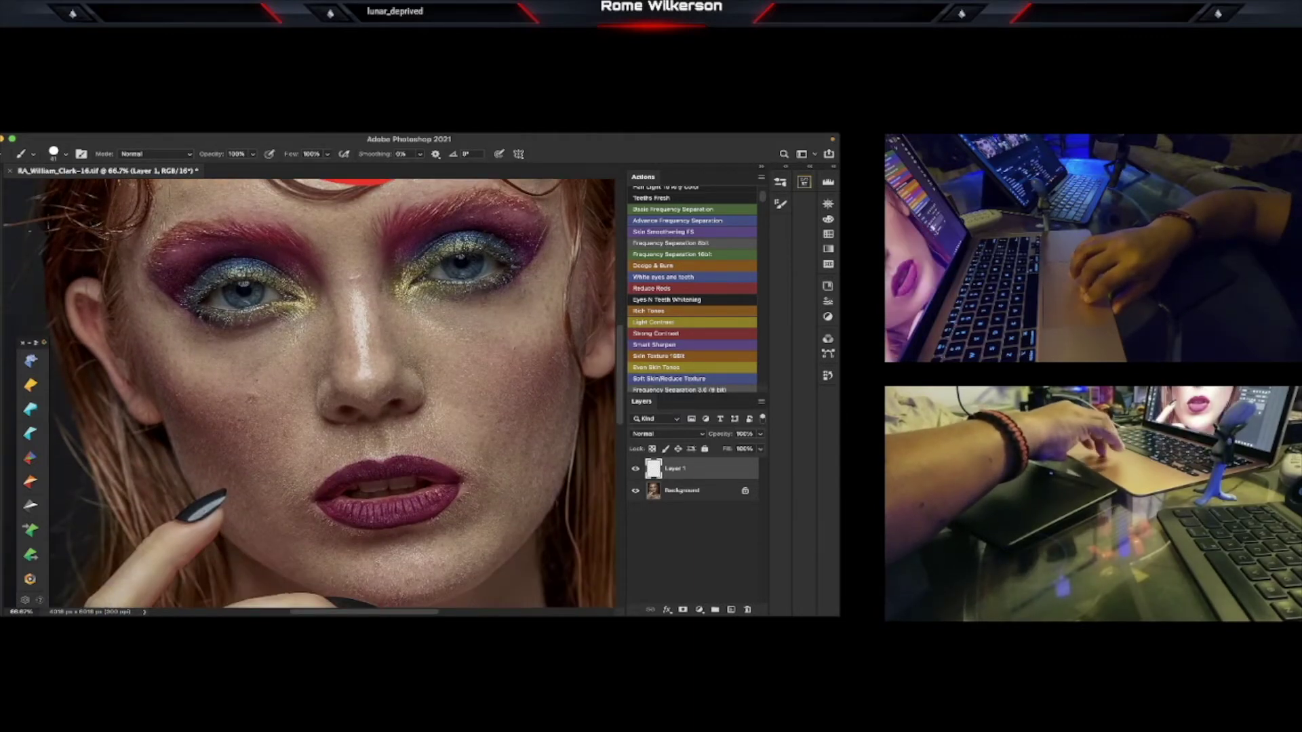
{"action": "mouse_move", "coordinate": [250, 377]}
{"action": "left_mouse_down"}
{"action": "mouse_move", "coordinate": [233, 404]}
{"action": "mouse_move", "coordinate": [268, 404]}
{"action": "left_mouse_up"}
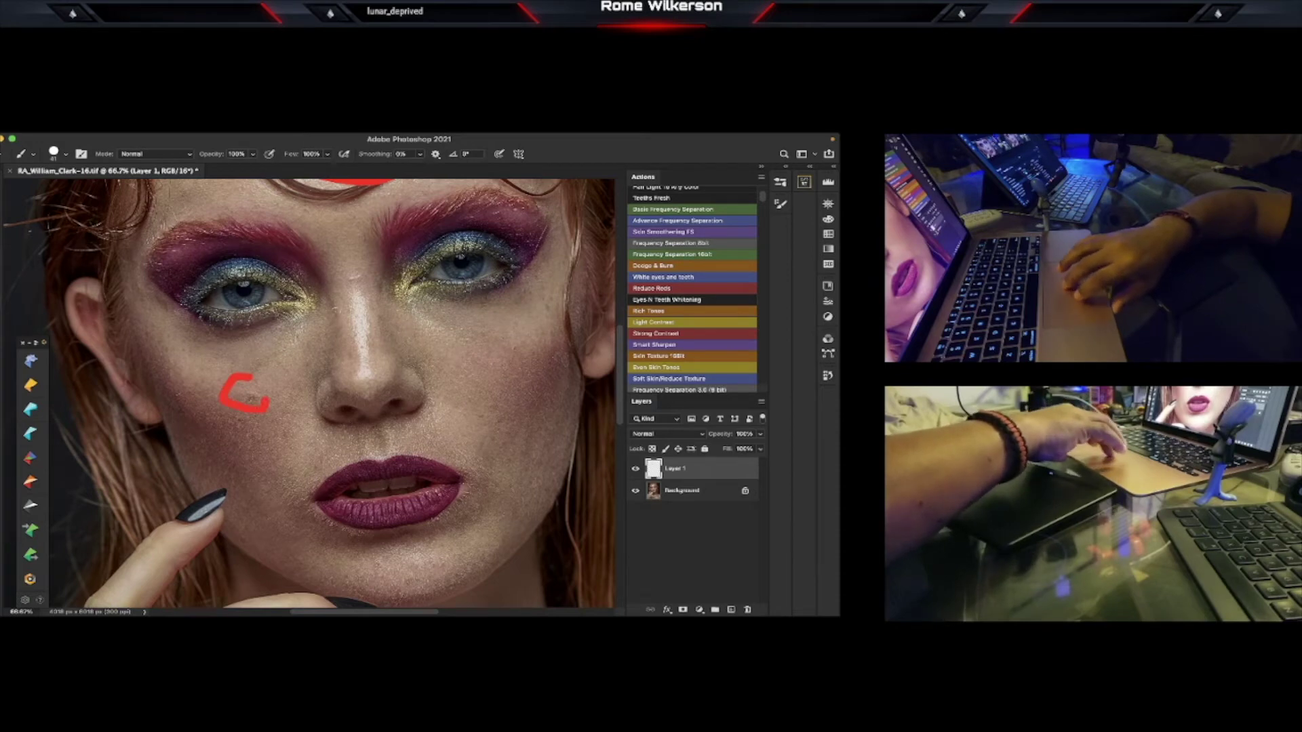
{"action": "left_click_drag", "start_coordinate": [337, 275], "coordinate": [362, 288]}
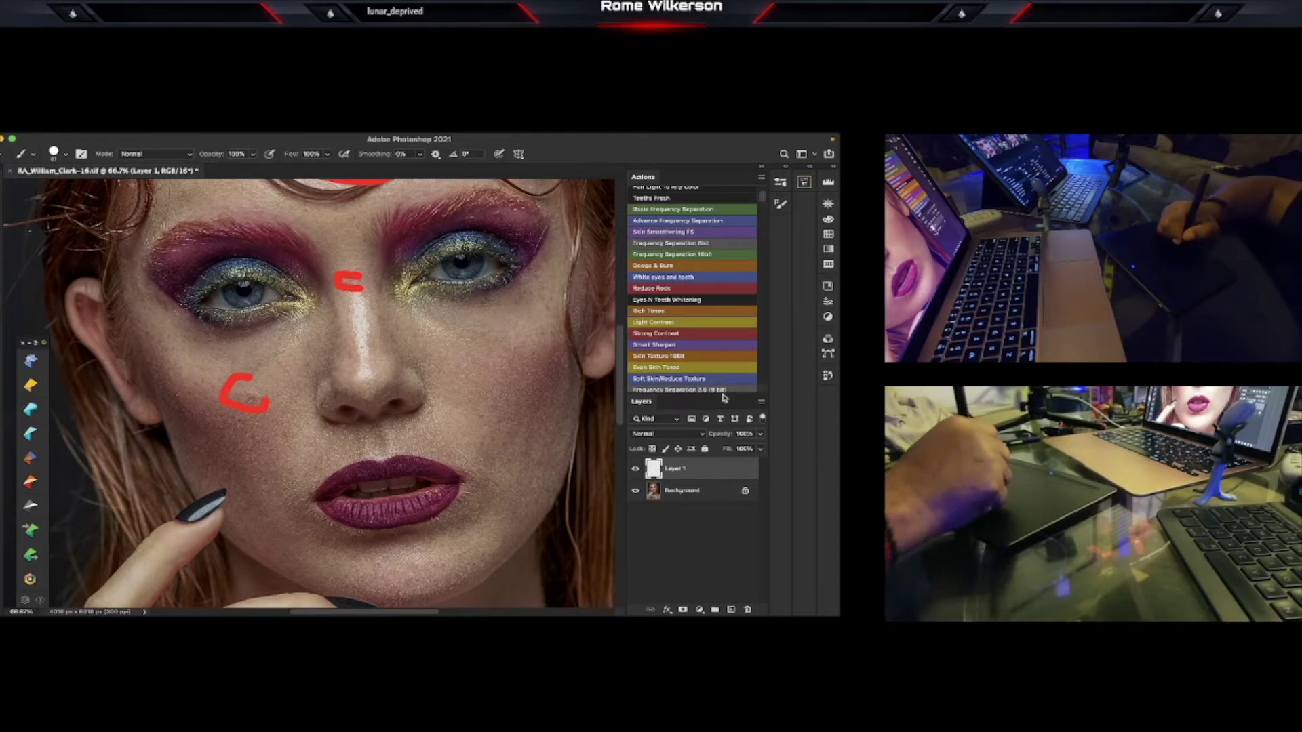
{"action": "scroll", "coordinate": [619, 353], "scroll_direction": "up", "scroll_amount": 5}
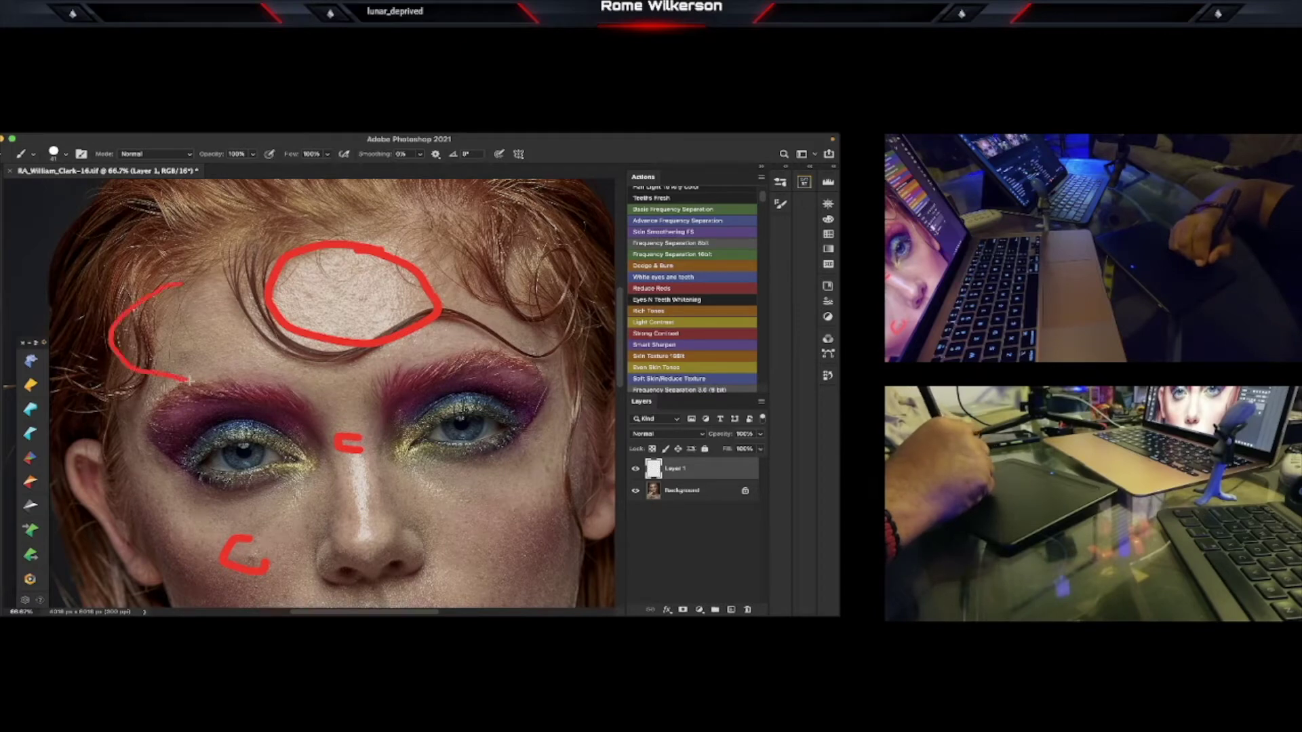
{"action": "mouse_move", "coordinate": [190, 382]}
{"action": "left_mouse_down"}
{"action": "mouse_move", "coordinate": [230, 361]}
{"action": "mouse_move", "coordinate": [232, 307]}
{"action": "mouse_move", "coordinate": [159, 298]}
{"action": "left_mouse_up"}
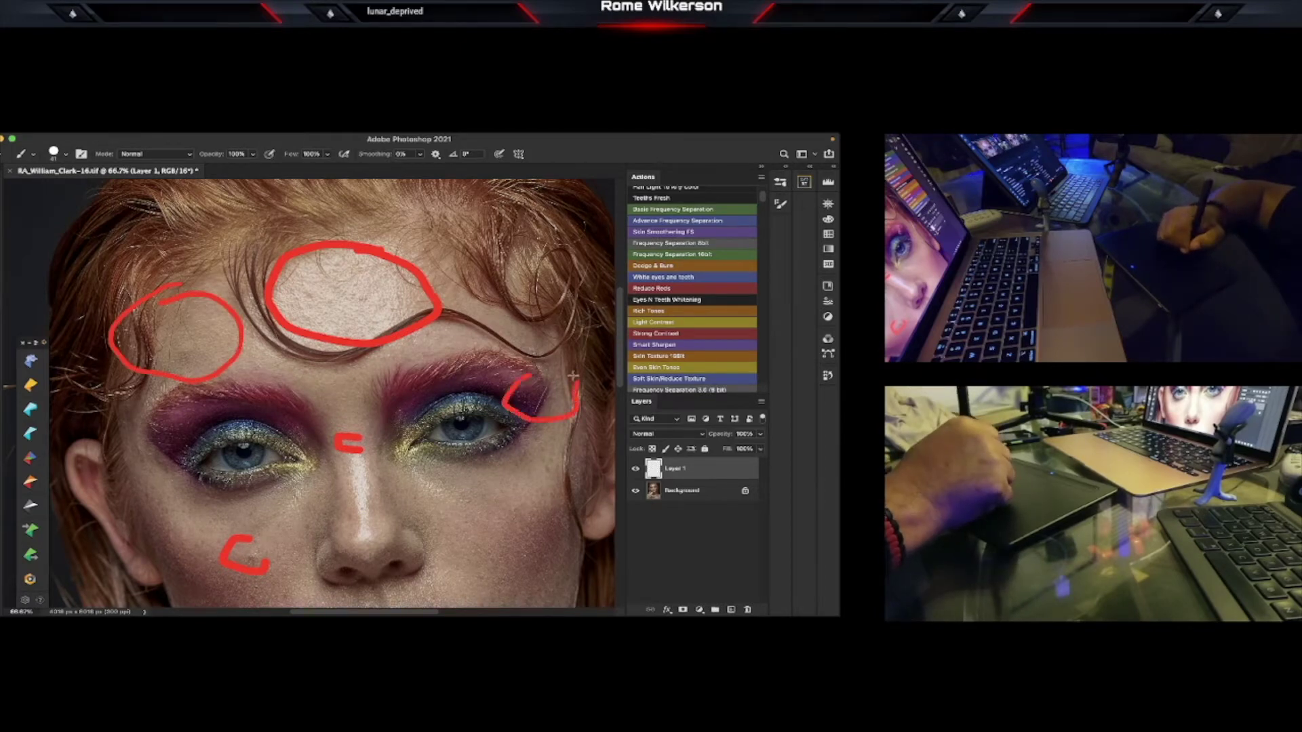
- Check the hands and chest, then circle the stray hairs against the background on both sides of the head in red
{"action": "scroll", "coordinate": [621, 365], "scroll_direction": "down", "scroll_amount": 8}
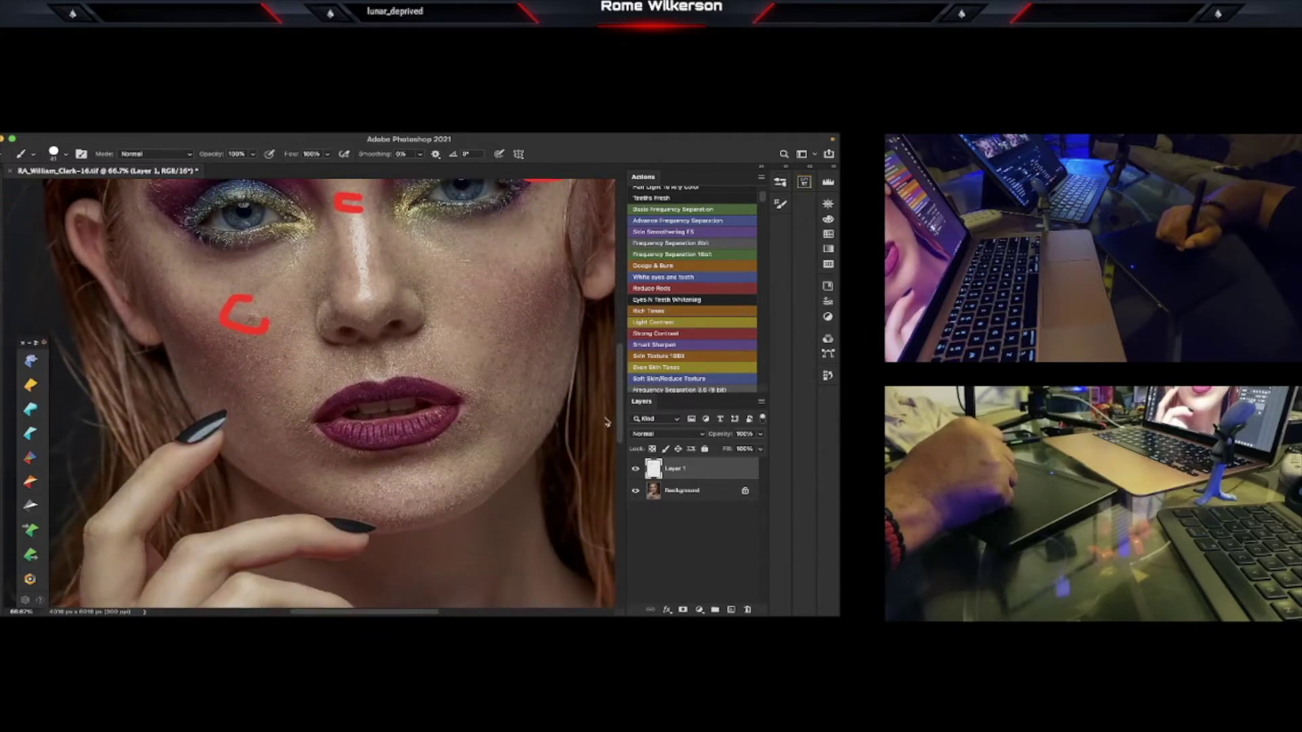
{"action": "scroll", "coordinate": [607, 422], "scroll_direction": "down", "scroll_amount": 6}
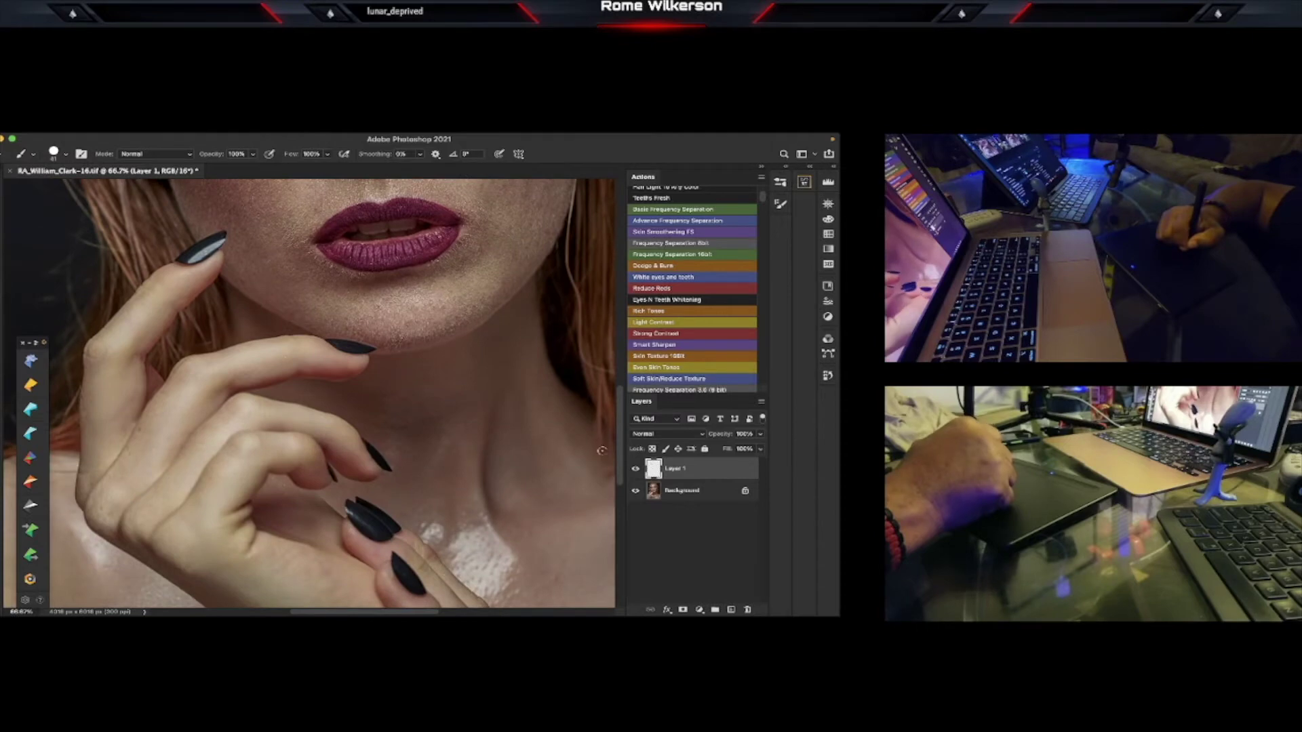
{"action": "scroll", "coordinate": [619, 433], "scroll_direction": "down", "scroll_amount": 7}
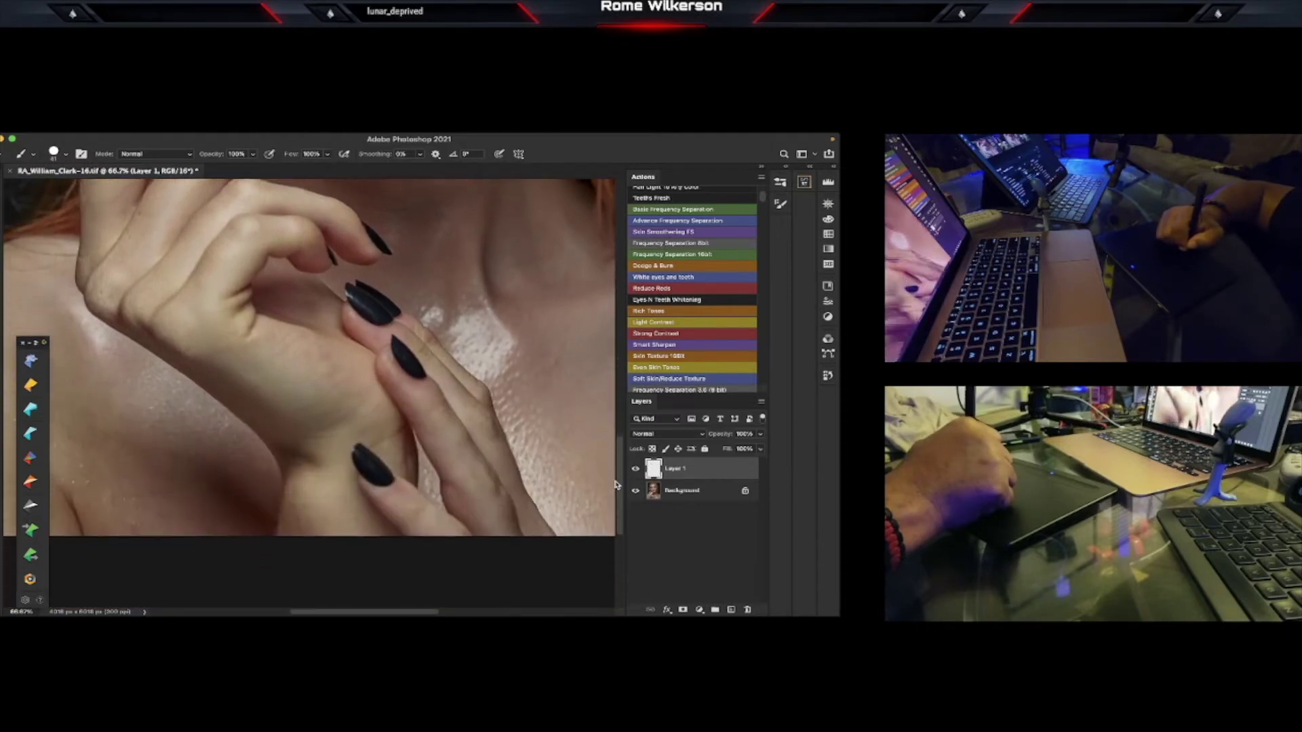
{"action": "left_click_drag", "start_coordinate": [617, 479], "coordinate": [613, 361]}
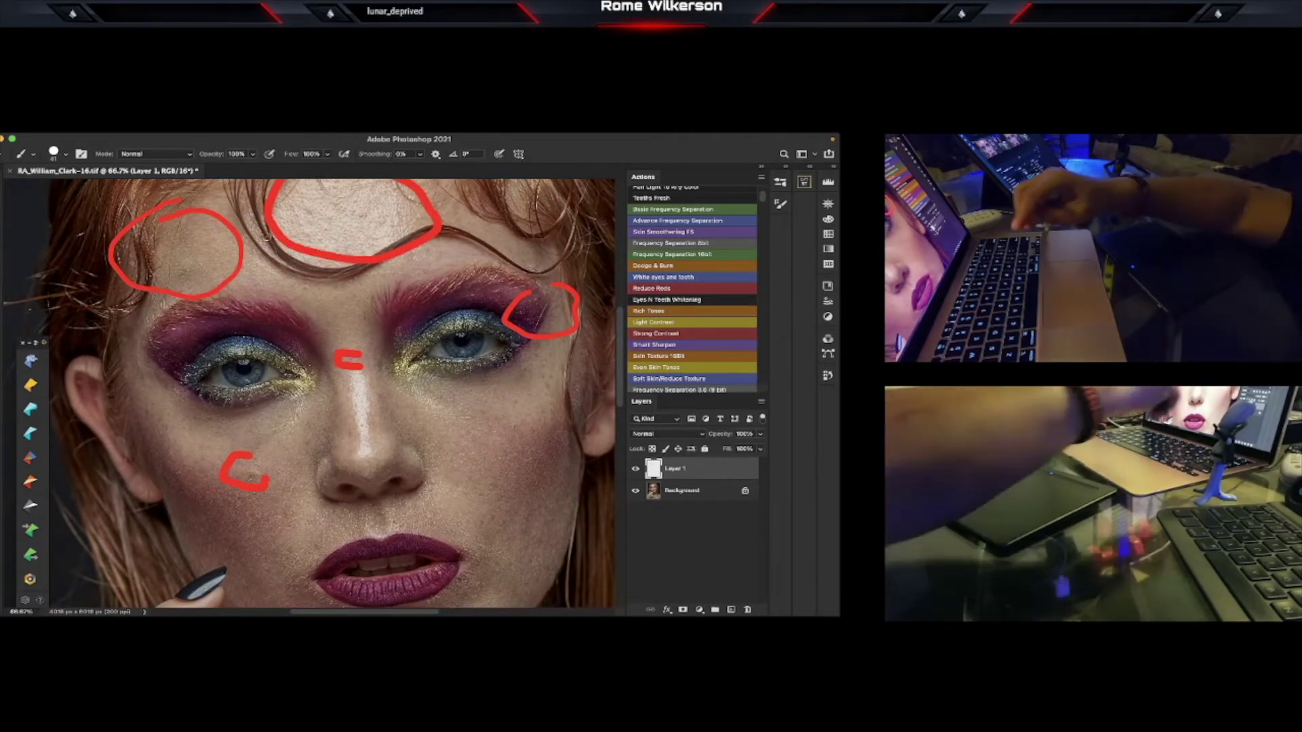
{"action": "scroll", "coordinate": [270, 241], "scroll_direction": "down", "scroll_amount": 1}
{"action": "scroll", "coordinate": [269, 240], "scroll_direction": "down", "scroll_amount": 1}
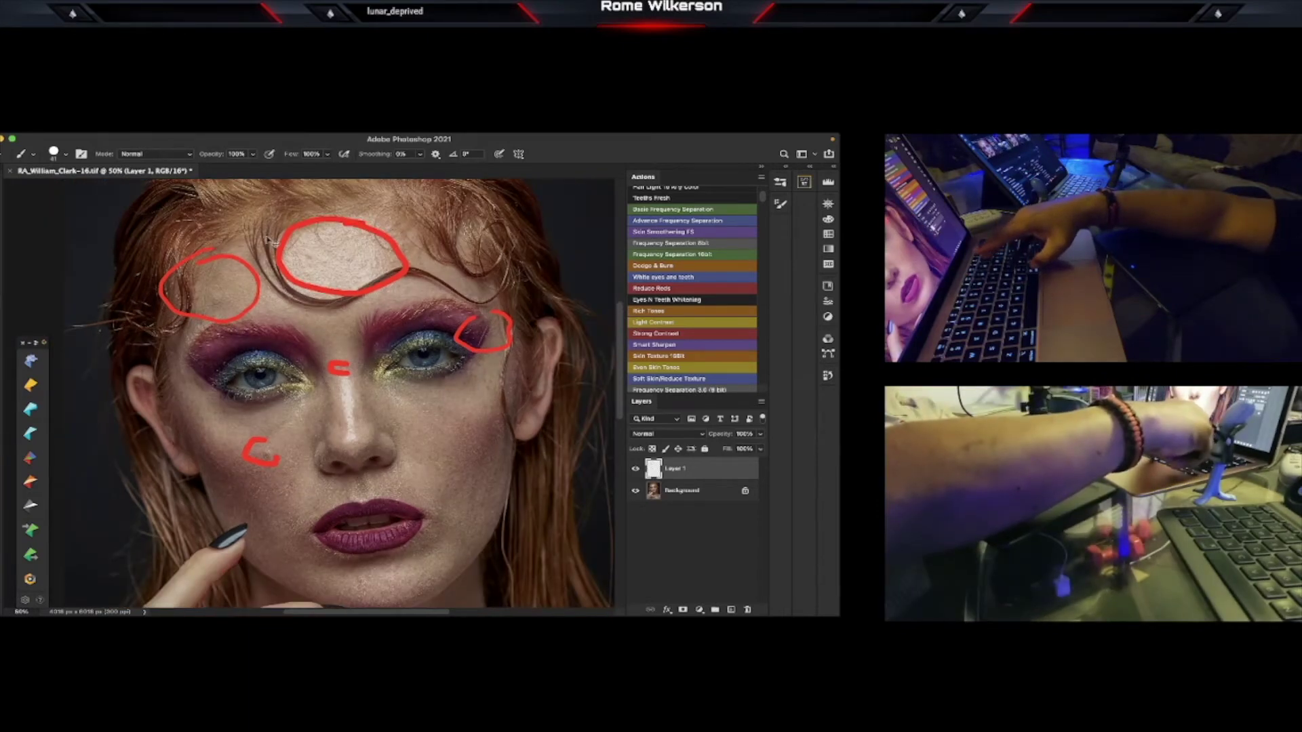
{"action": "scroll", "coordinate": [268, 240], "scroll_direction": "down", "scroll_amount": 1}
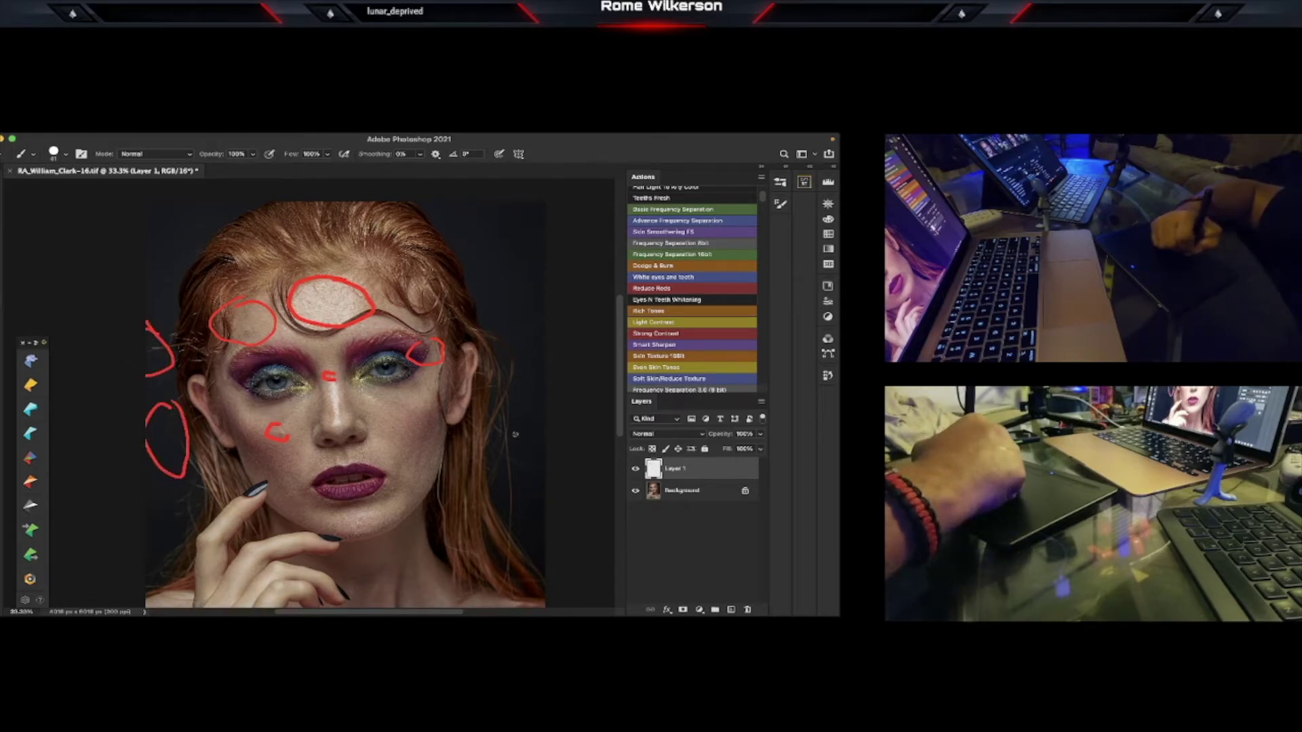
{"action": "left_click_drag", "start_coordinate": [484, 463], "coordinate": [536, 481]}
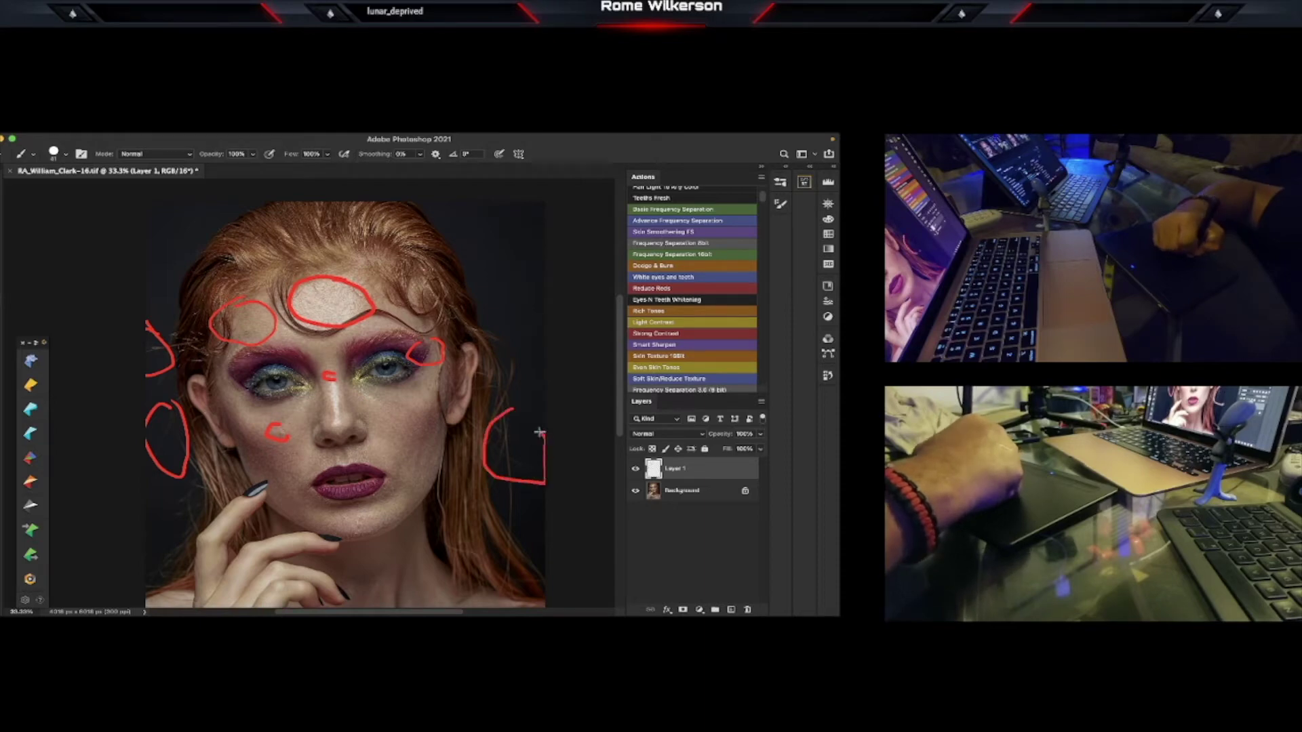
{"action": "left_click_drag", "start_coordinate": [539, 432], "coordinate": [513, 409]}
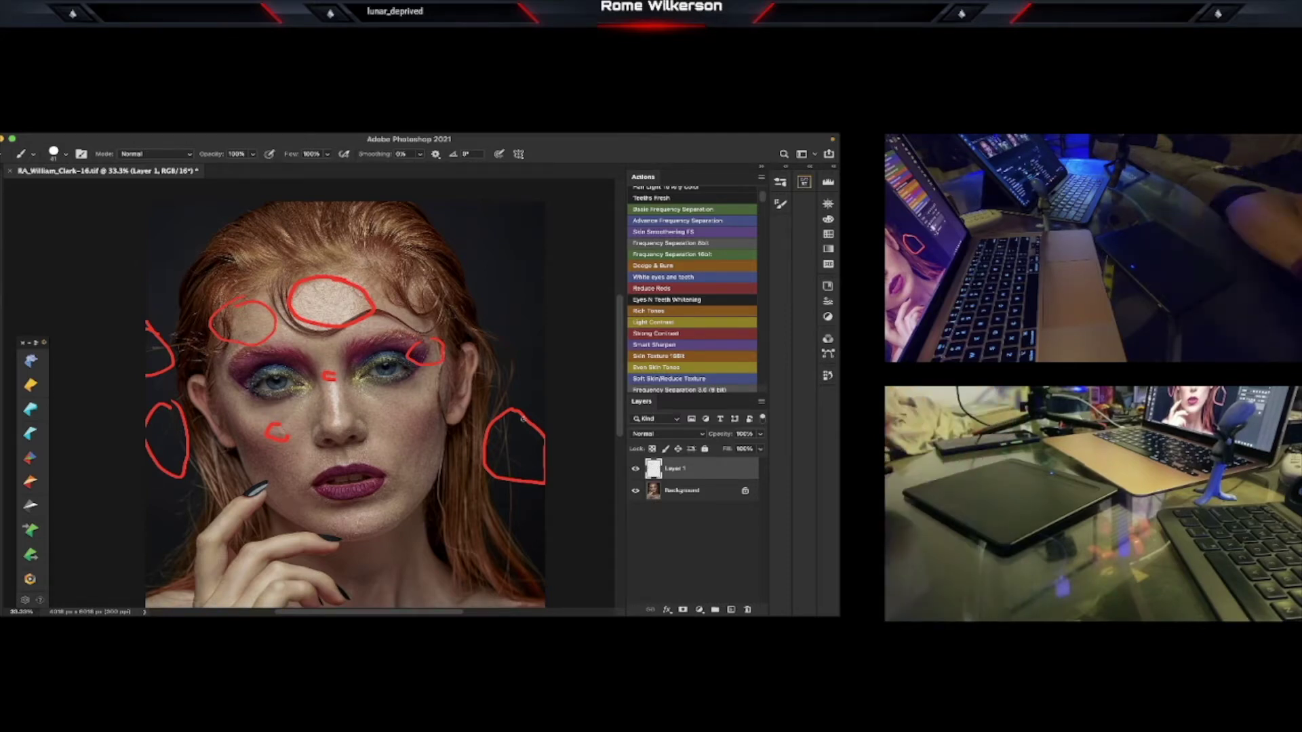
- Hide and delete the layer holding the red problem-area marks
{"action": "left_click", "coordinate": [637, 469]}
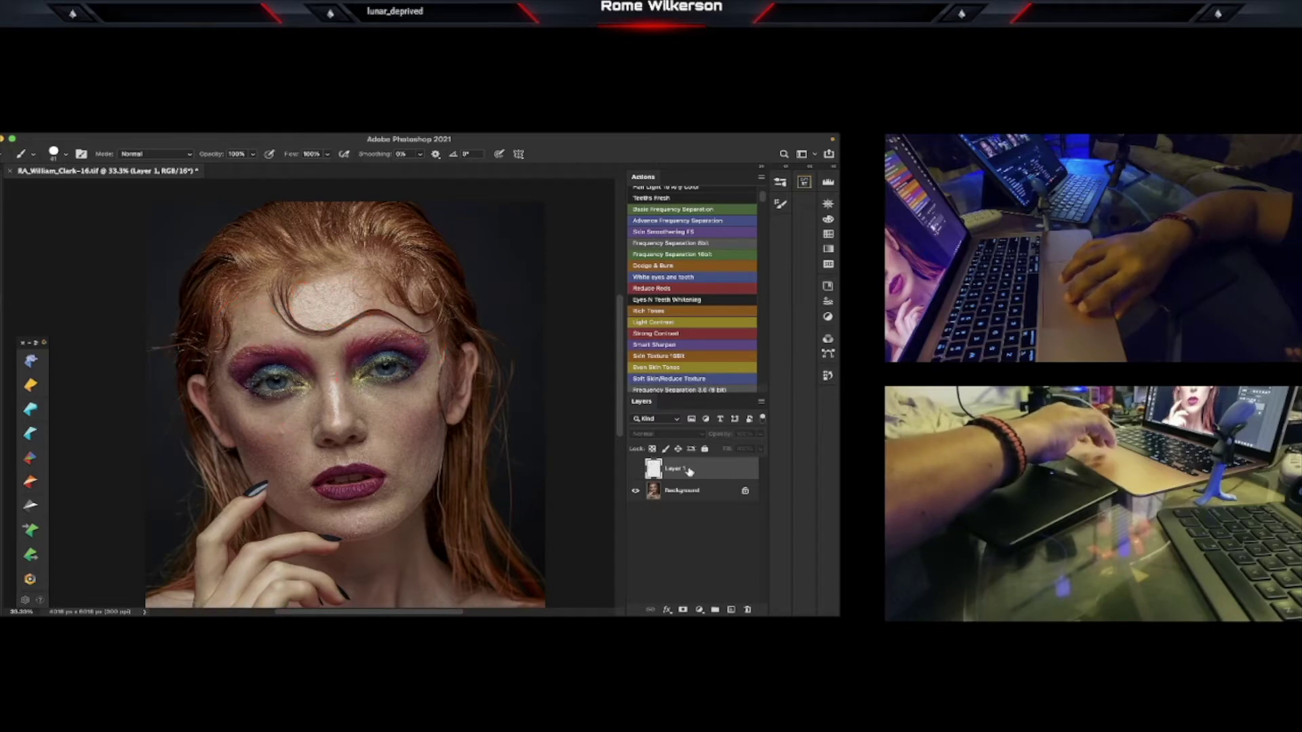
{"action": "left_click", "coordinate": [749, 610]}
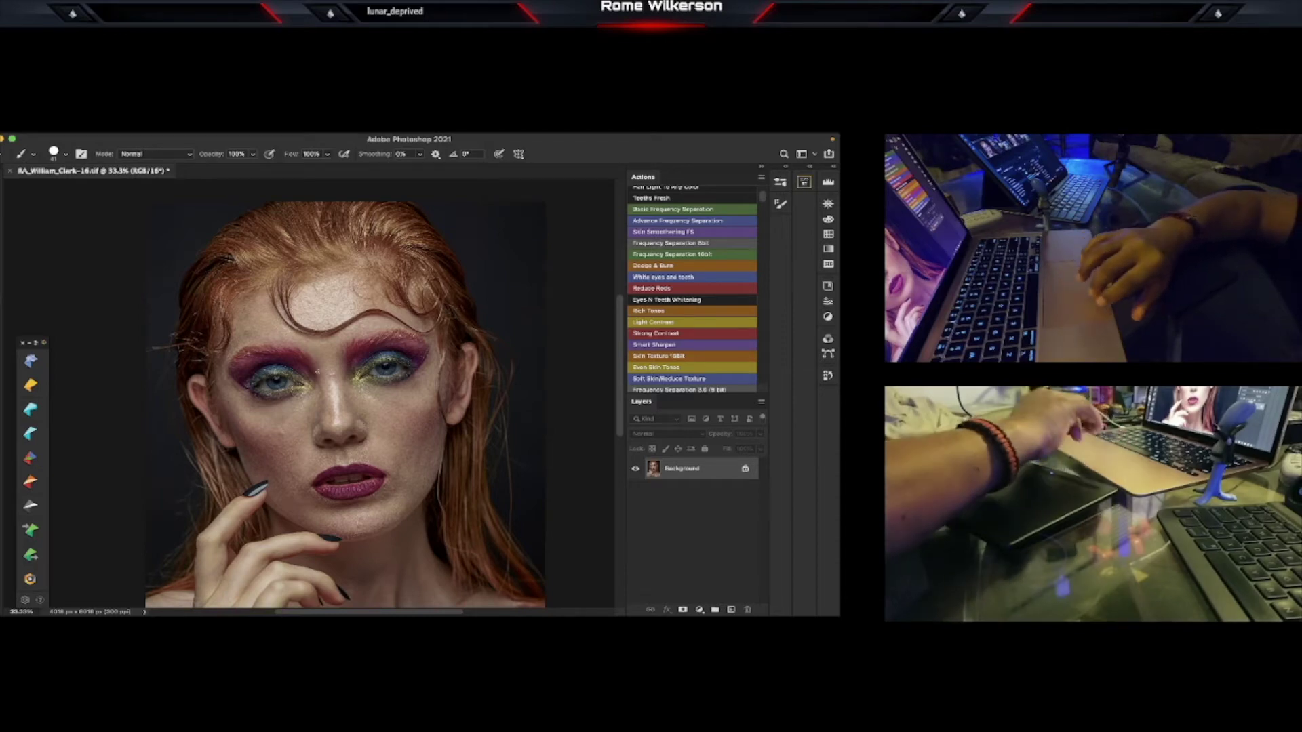
- Run the Basic Frequency Separation action with a Gaussian Blur radius of 17.6 pixels and expand the resulting layer group
{"action": "left_click", "coordinate": [668, 212]}
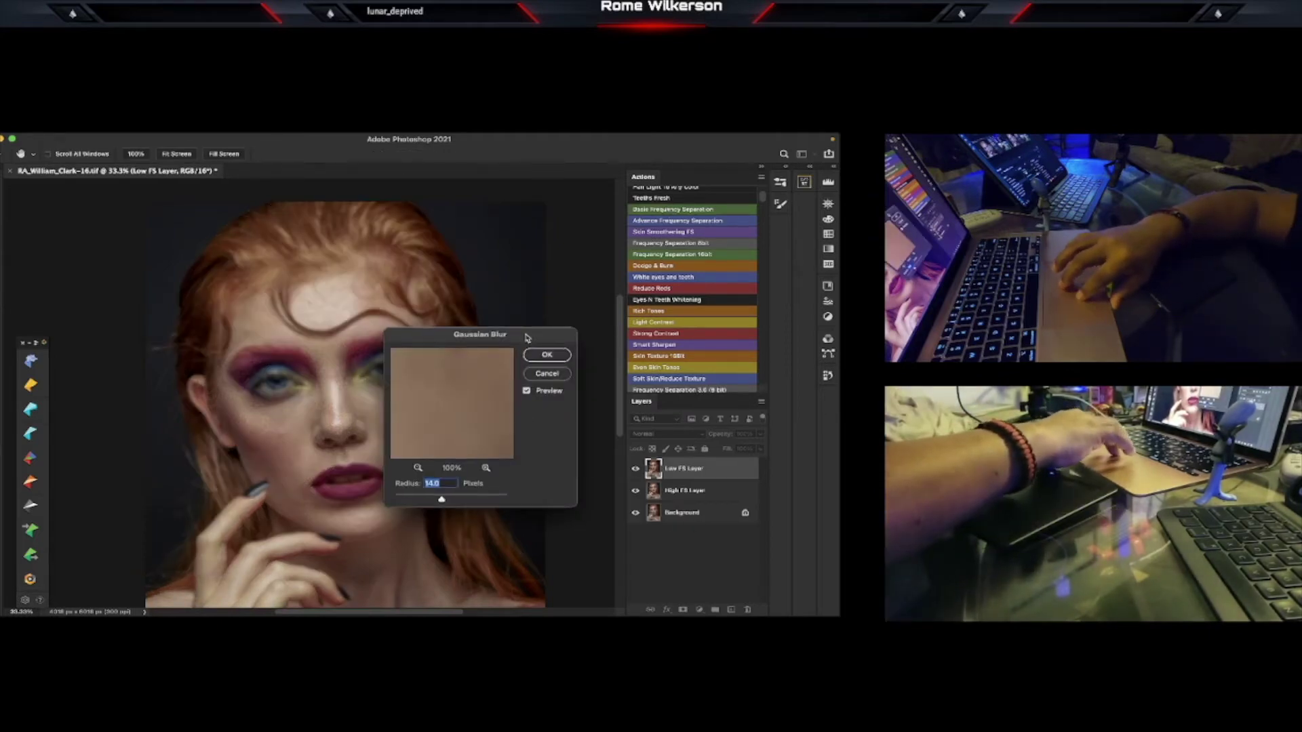
{"action": "left_click_drag", "start_coordinate": [524, 337], "coordinate": [555, 325]}
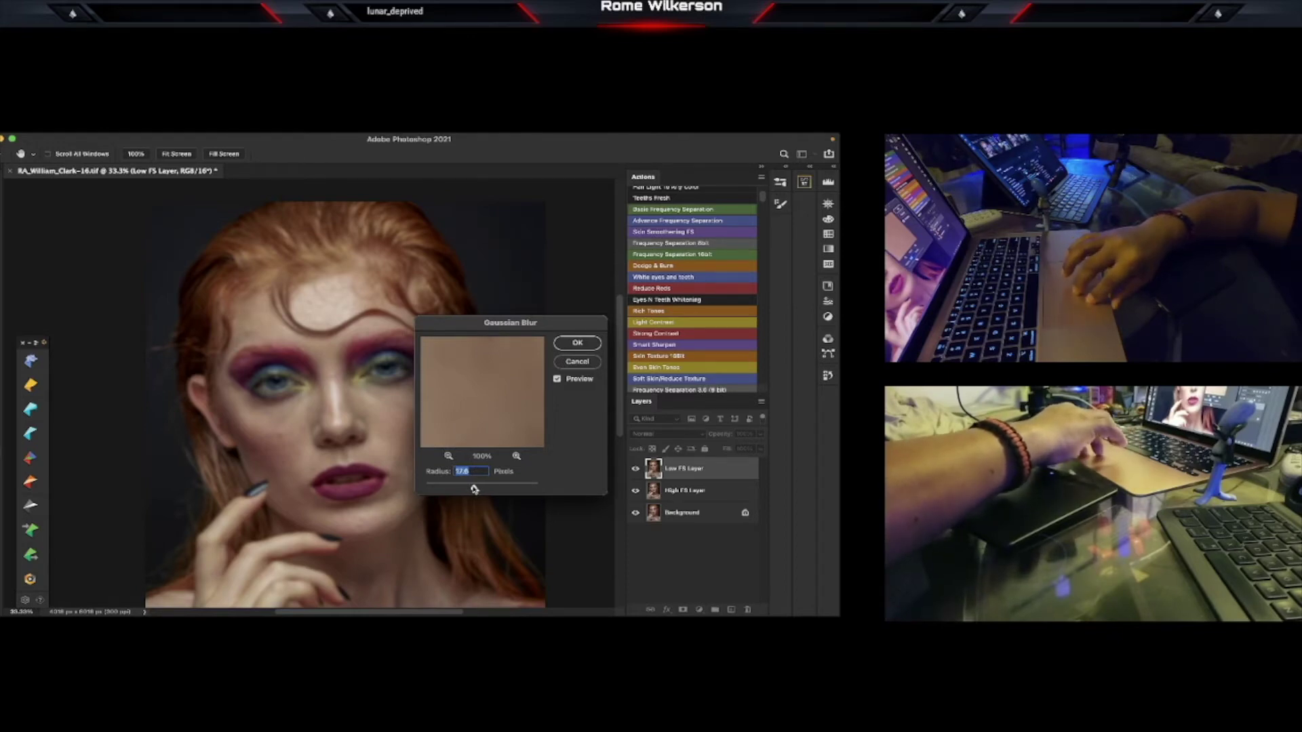
{"action": "left_click", "coordinate": [578, 346]}
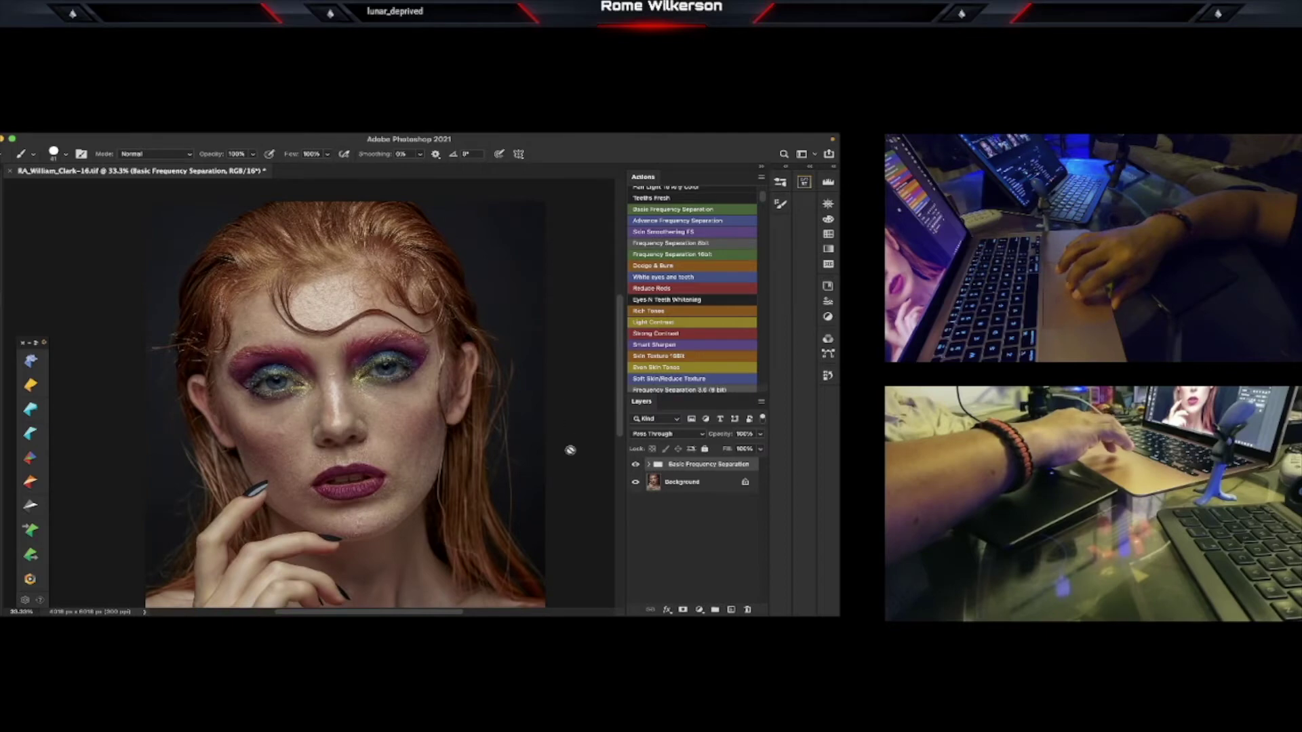
{"action": "left_click", "coordinate": [649, 465]}
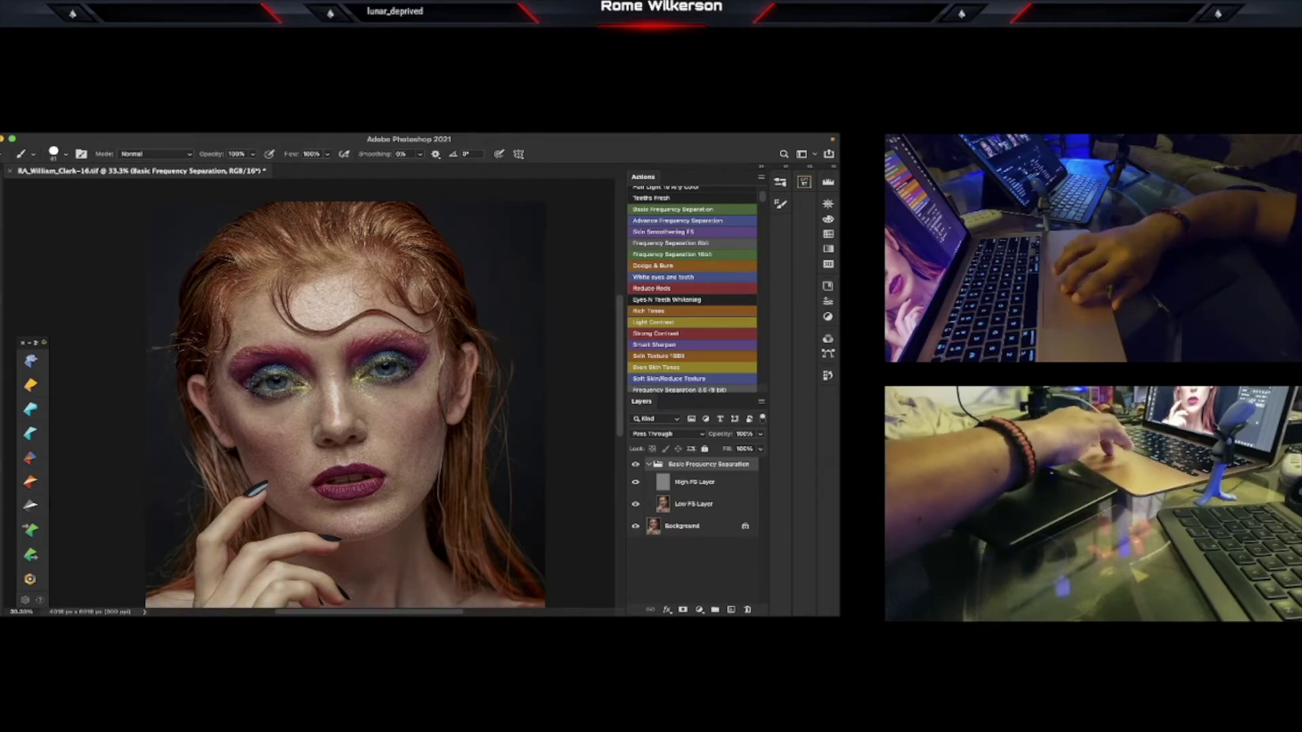
- Examine the skin texture and blemishes on the forehead at 100%, and check the rest of the face at lower magnification
{"action": "key", "text": "z"}
{"action": "left_click", "coordinate": [317, 274]}
{"action": "left_click", "coordinate": [317, 274]}
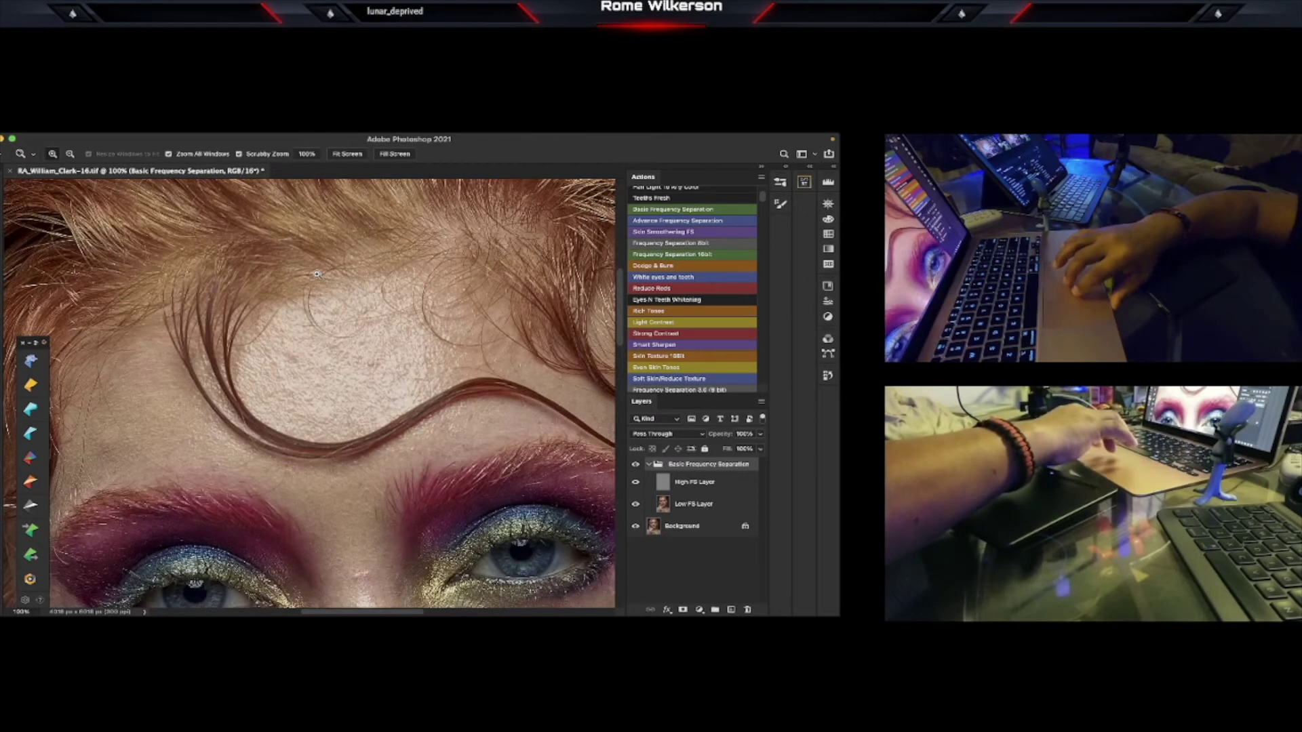
{"action": "scroll", "coordinate": [316, 274], "scroll_direction": "up", "scroll_amount": 3}
{"action": "scroll", "coordinate": [317, 274], "scroll_direction": "right", "scroll_amount": 2}
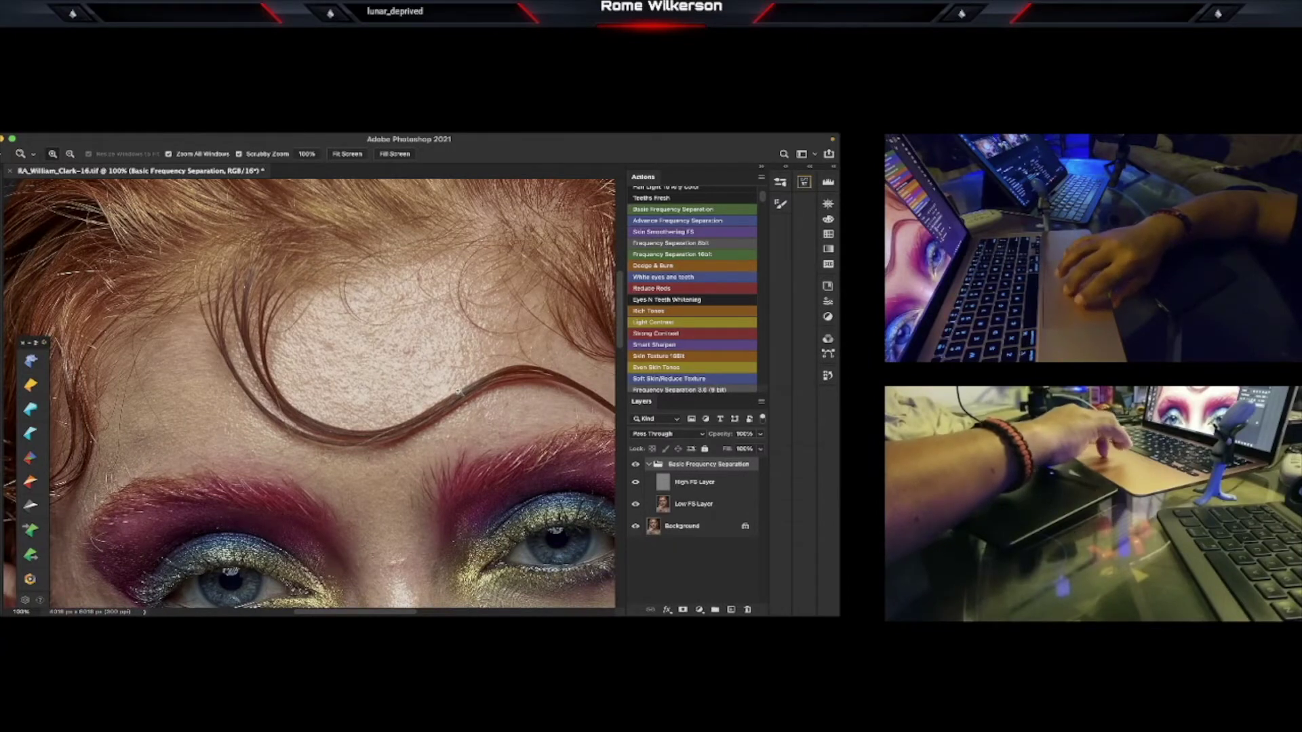
{"action": "scroll", "coordinate": [459, 392], "scroll_direction": "down", "scroll_amount": 5}
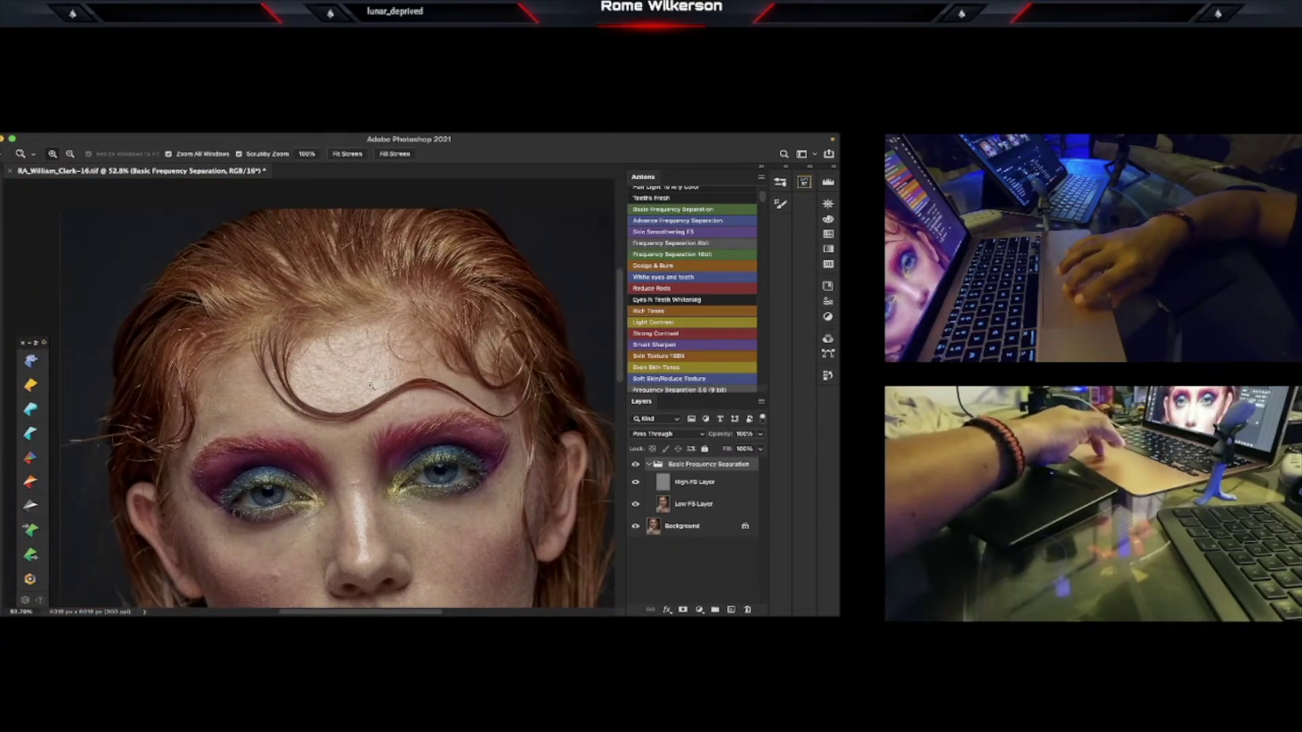
{"action": "scroll", "coordinate": [459, 392], "scroll_direction": "down", "scroll_amount": 3}
{"action": "scroll", "coordinate": [371, 385], "scroll_direction": "up", "scroll_amount": 3}
{"action": "scroll", "coordinate": [371, 385], "scroll_direction": "down", "scroll_amount": 2}
{"action": "scroll", "coordinate": [371, 385], "scroll_direction": "left", "scroll_amount": 2}
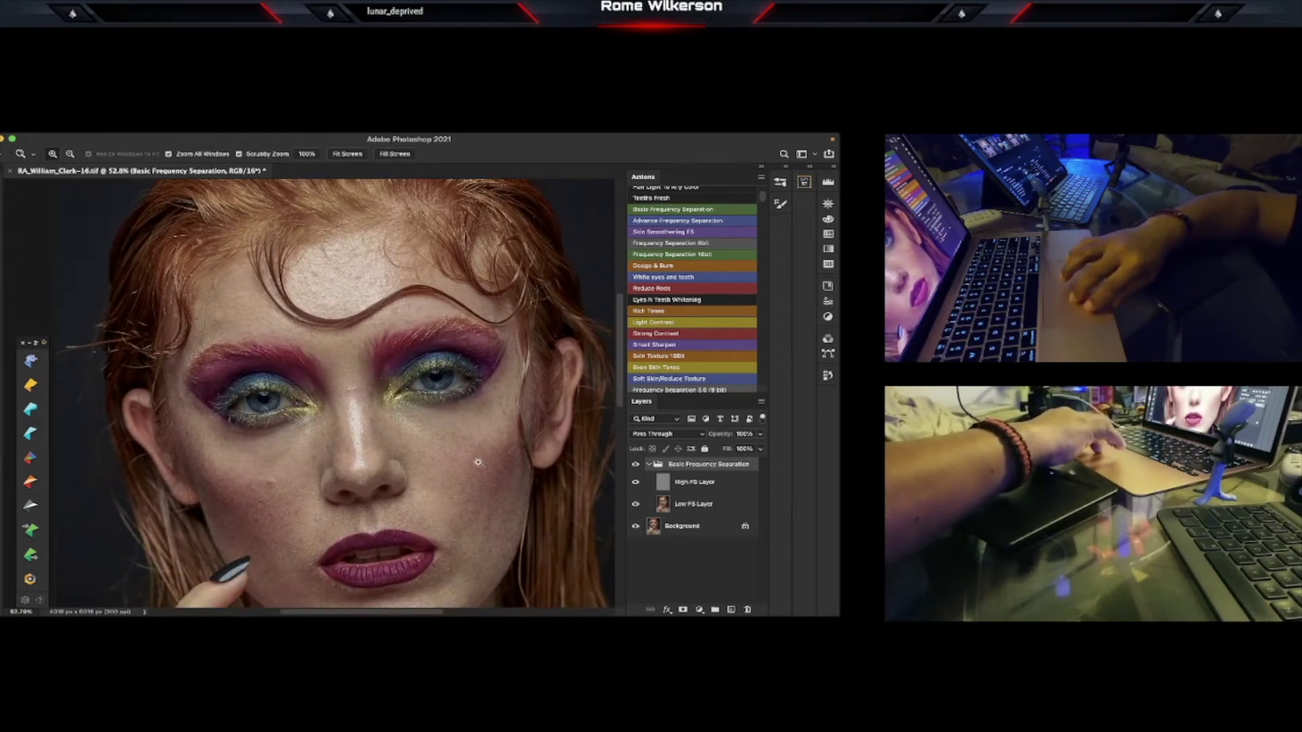
- Add a Black & White adjustment layer above the High FS Layer and darken its Reds to emphasise the skin flaws
{"action": "left_click", "coordinate": [717, 485]}
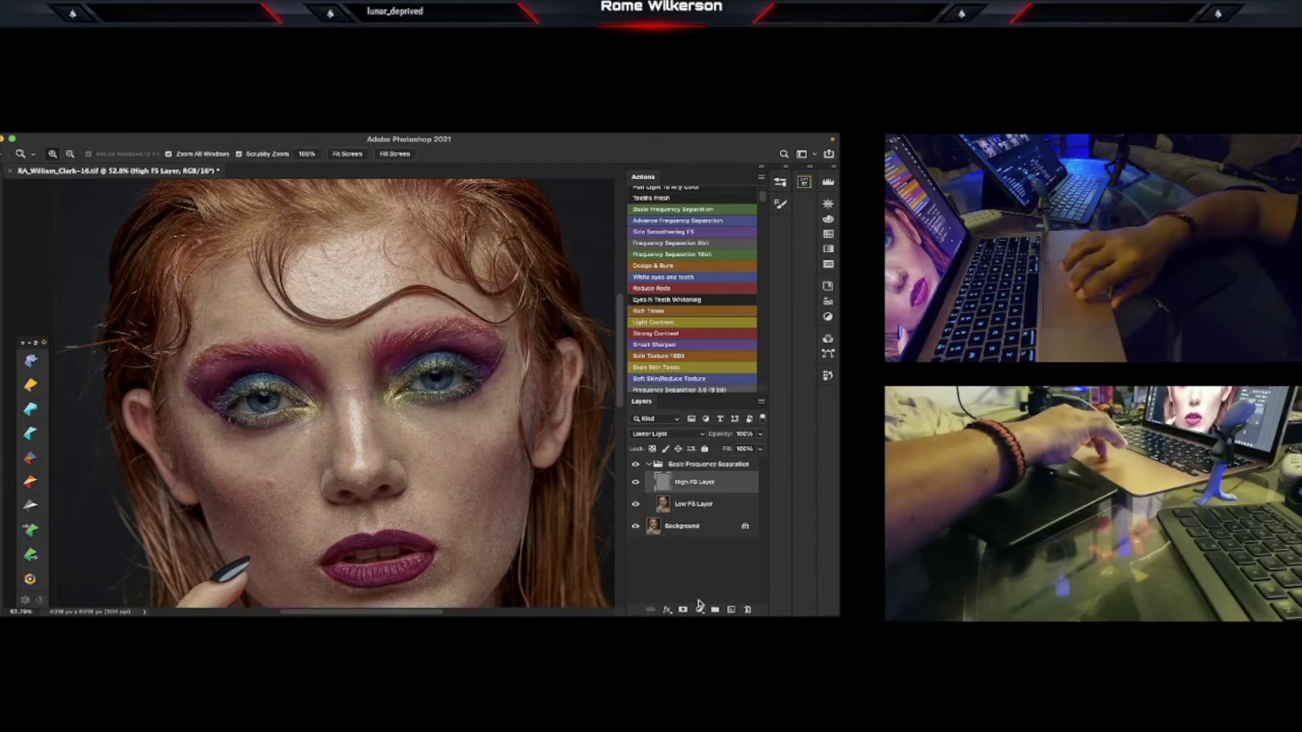
{"action": "left_click", "coordinate": [701, 609]}
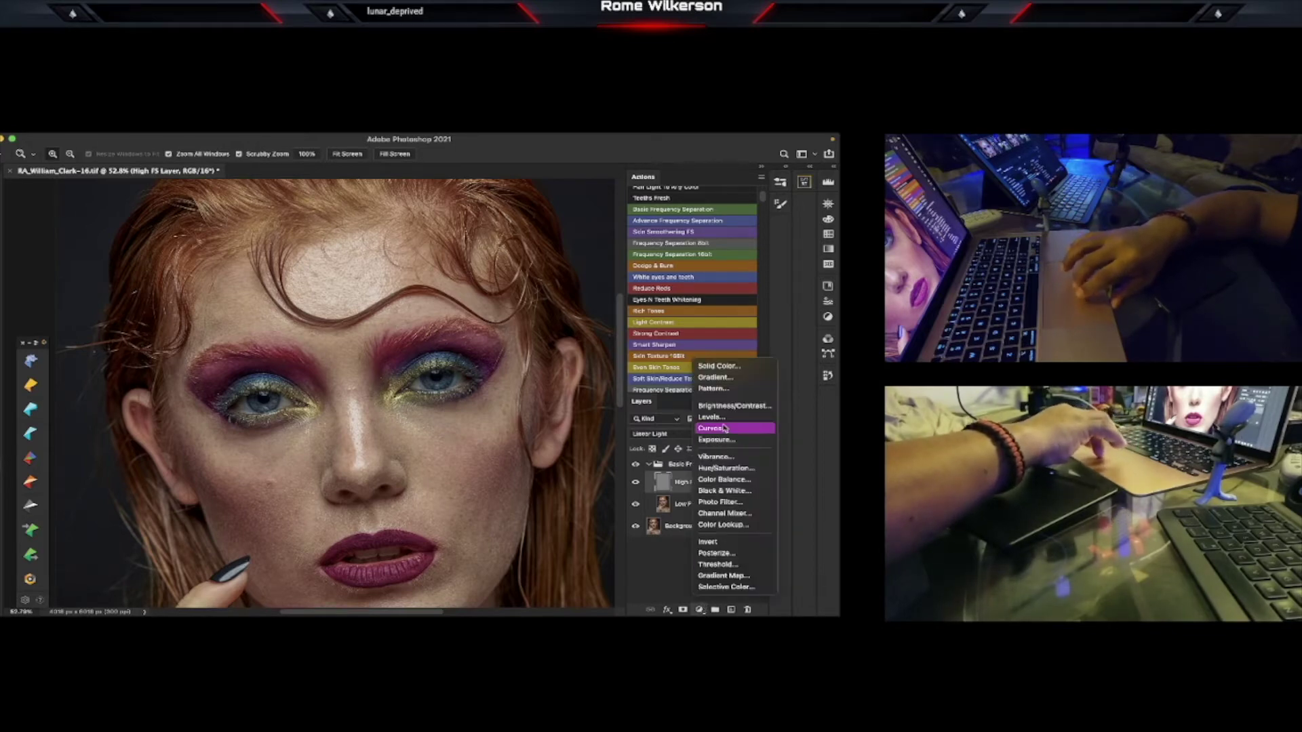
{"action": "left_click", "coordinate": [721, 491]}
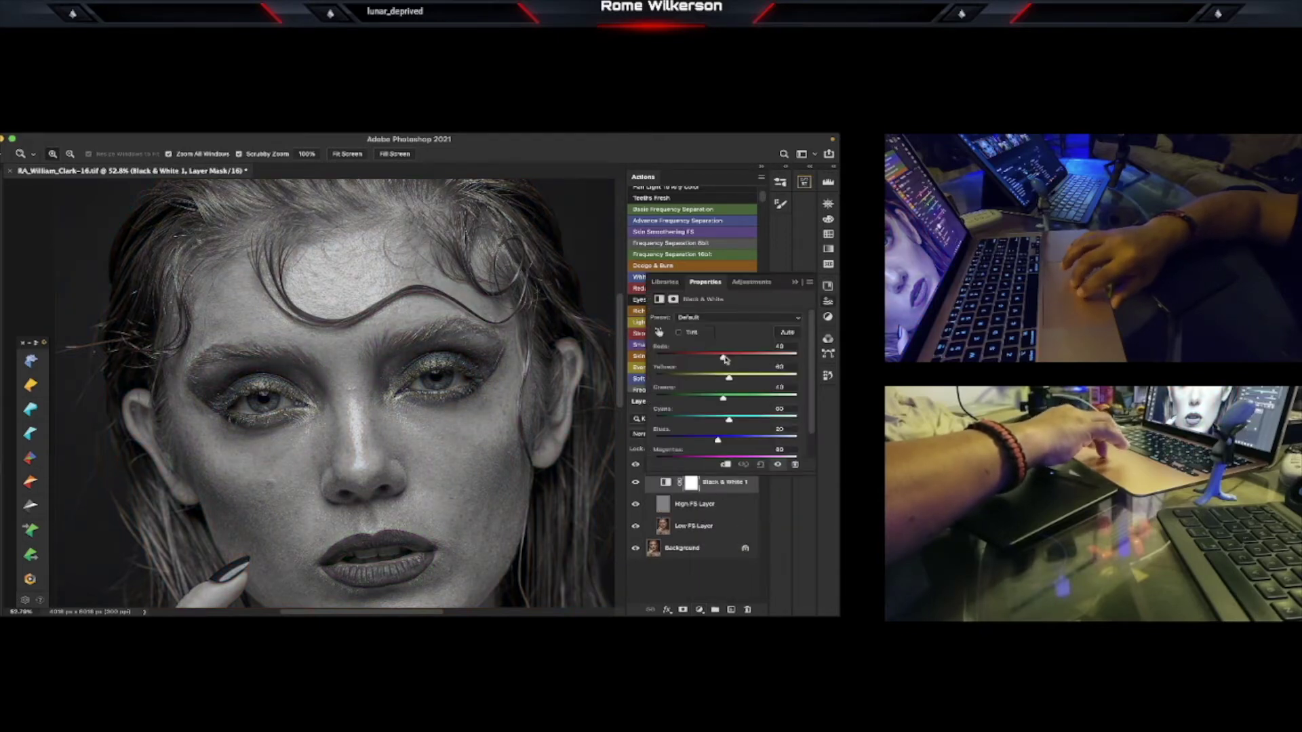
{"action": "left_click_drag", "start_coordinate": [725, 360], "coordinate": [697, 359]}
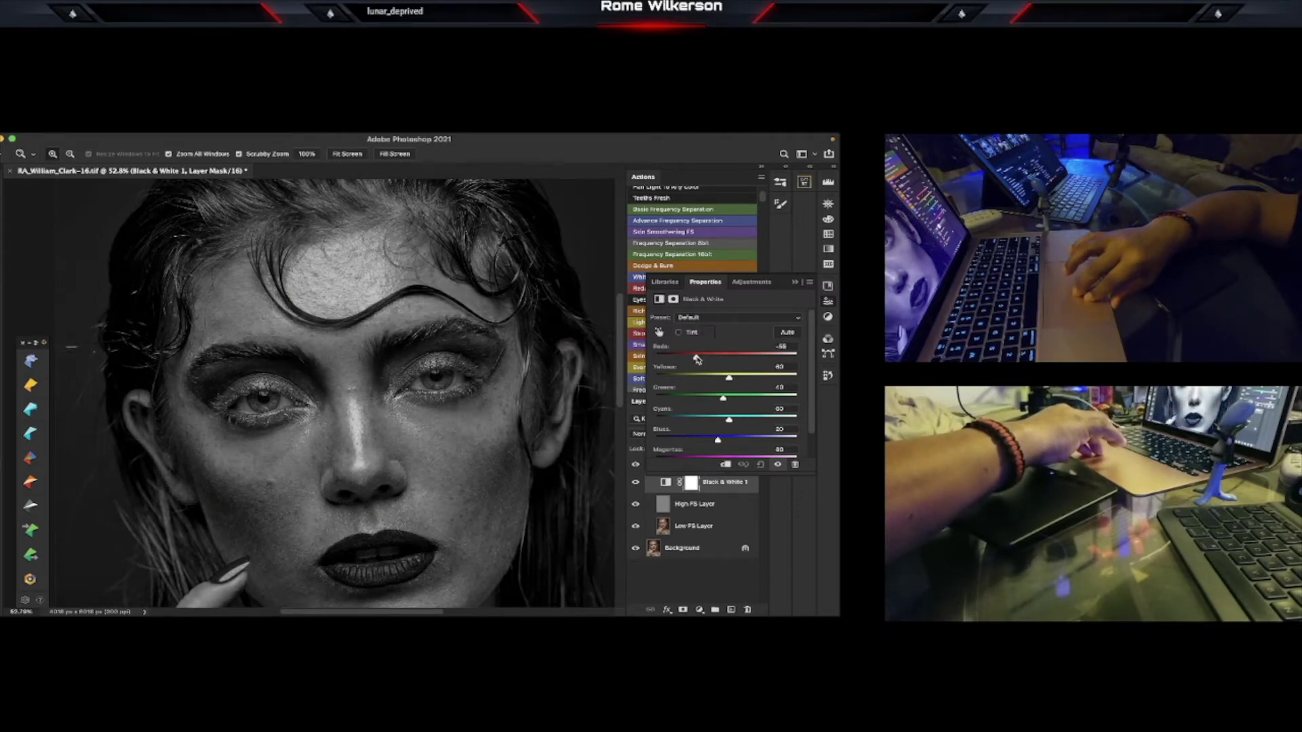
{"action": "left_click", "coordinate": [796, 284]}
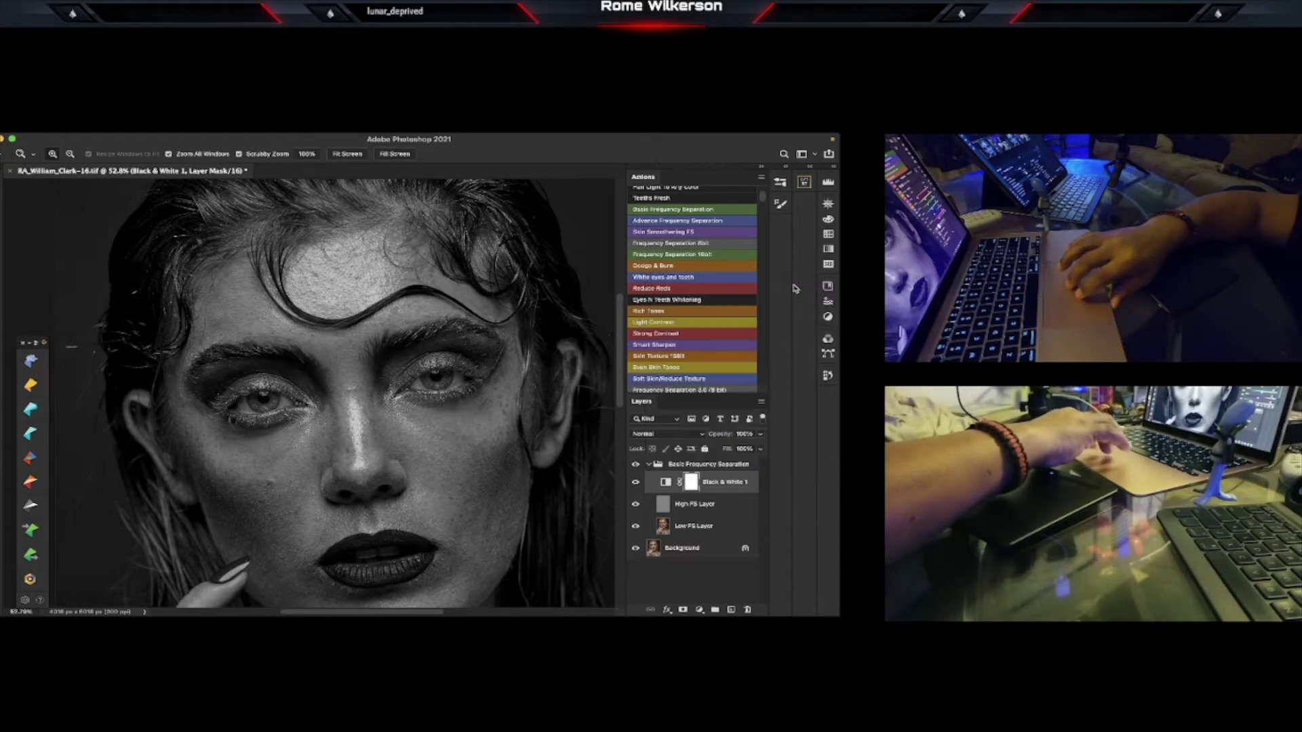
- Heal blemishes on the darker side of the forehead on the High FS Layer, using an enlarged Spot Healing Brush
{"action": "scroll", "coordinate": [349, 446], "scroll_direction": "down", "scroll_amount": 6}
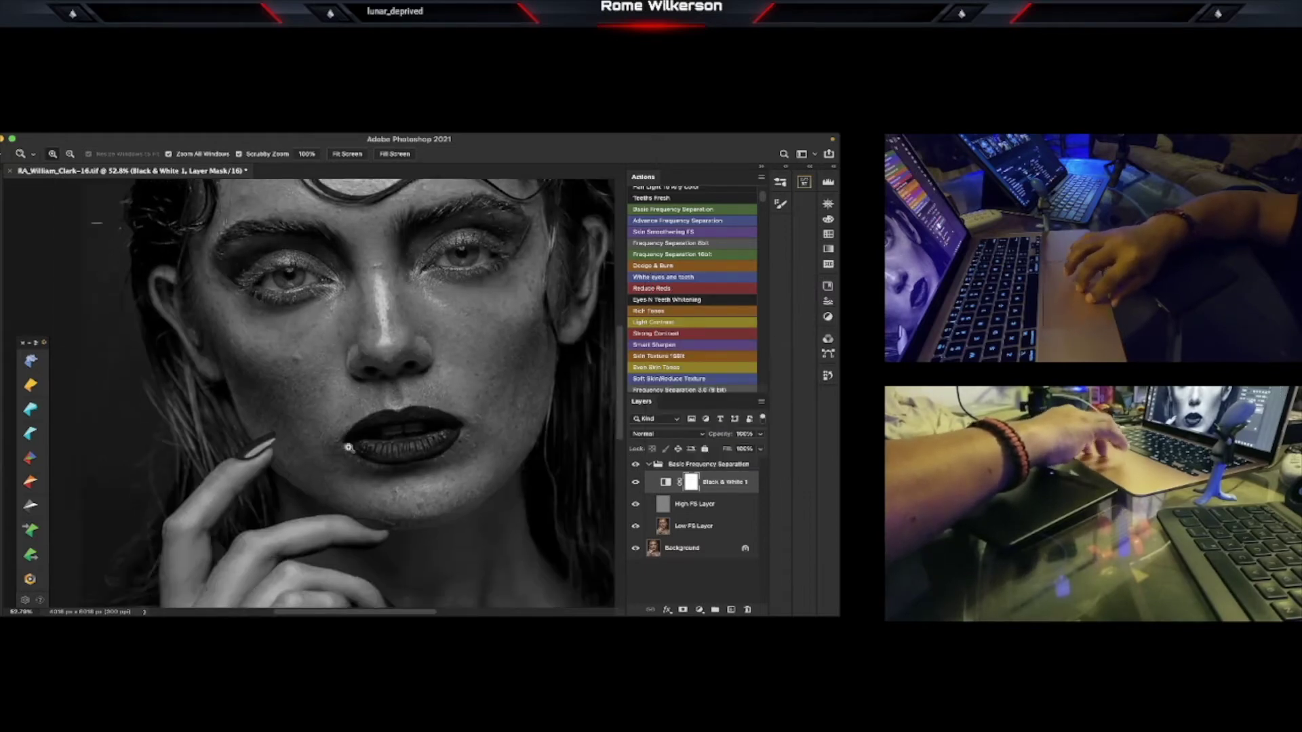
{"action": "scroll", "coordinate": [349, 446], "scroll_direction": "up", "scroll_amount": 4}
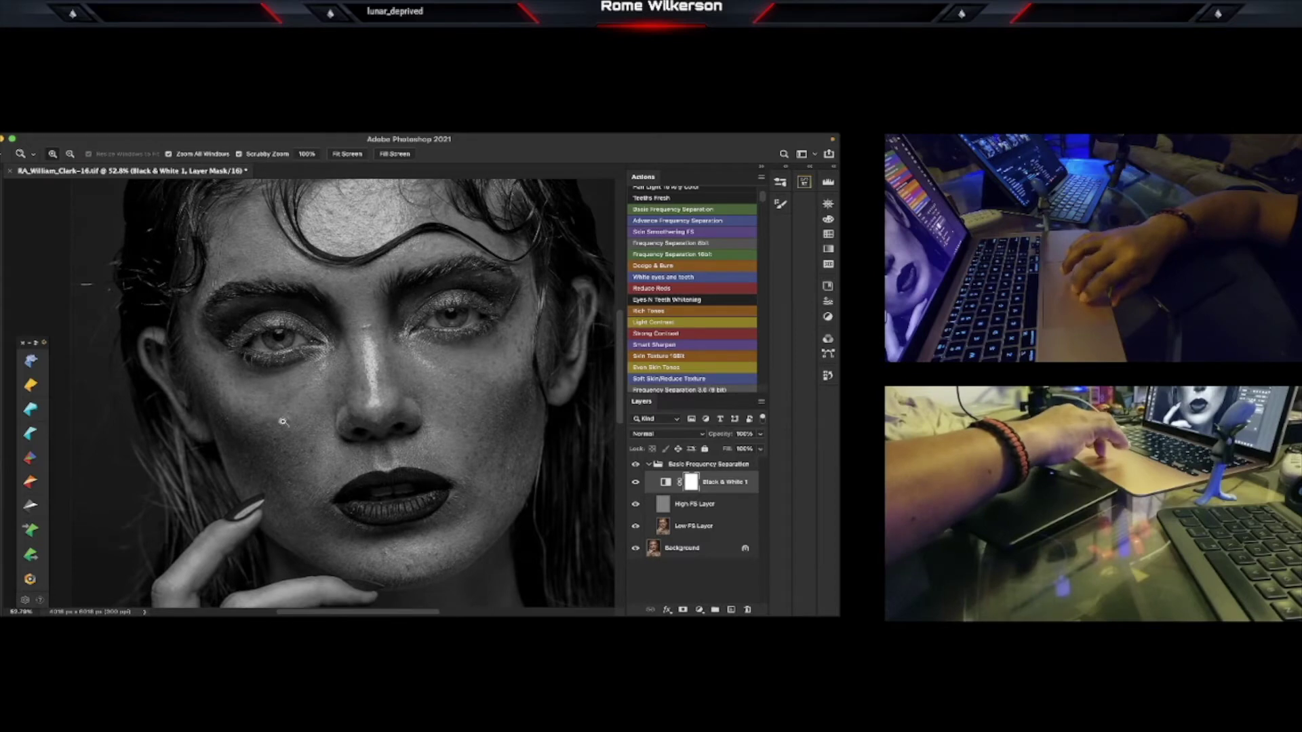
{"action": "scroll", "coordinate": [350, 446], "scroll_direction": "up", "scroll_amount": 2}
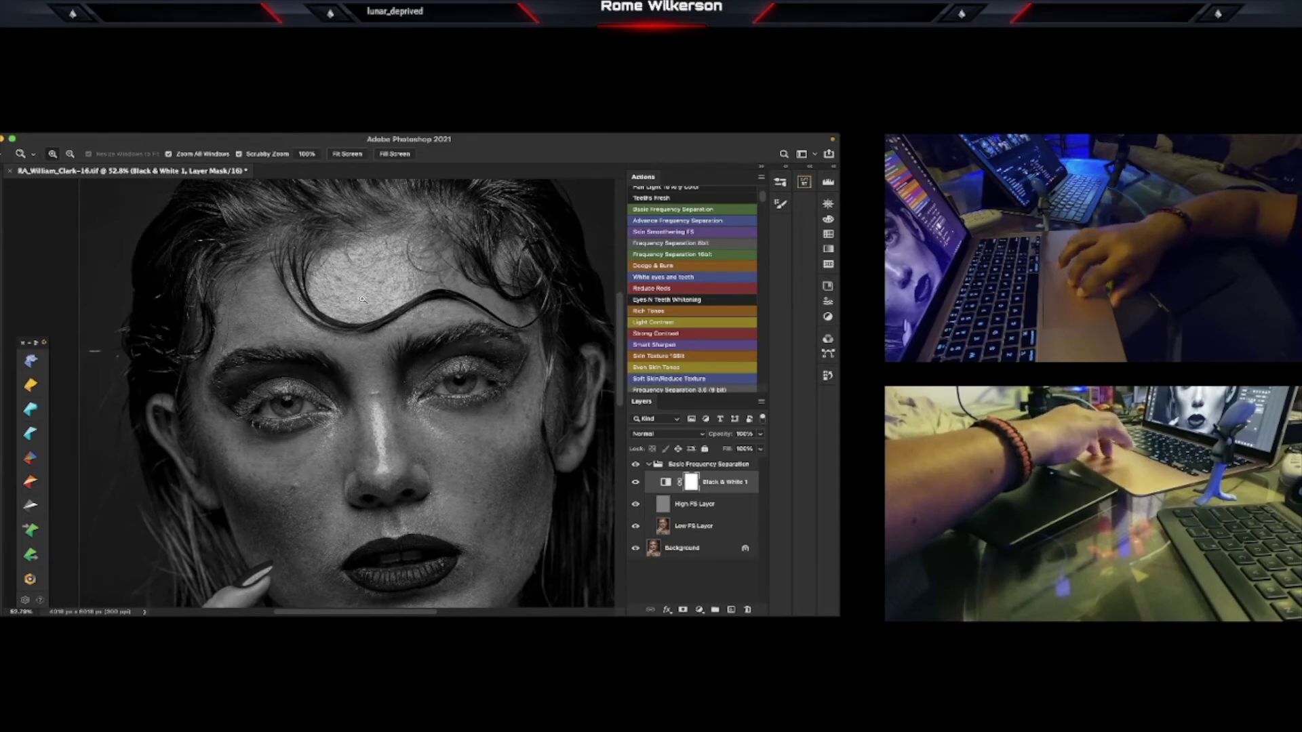
{"action": "scroll", "coordinate": [362, 299], "scroll_direction": "left", "scroll_amount": 3}
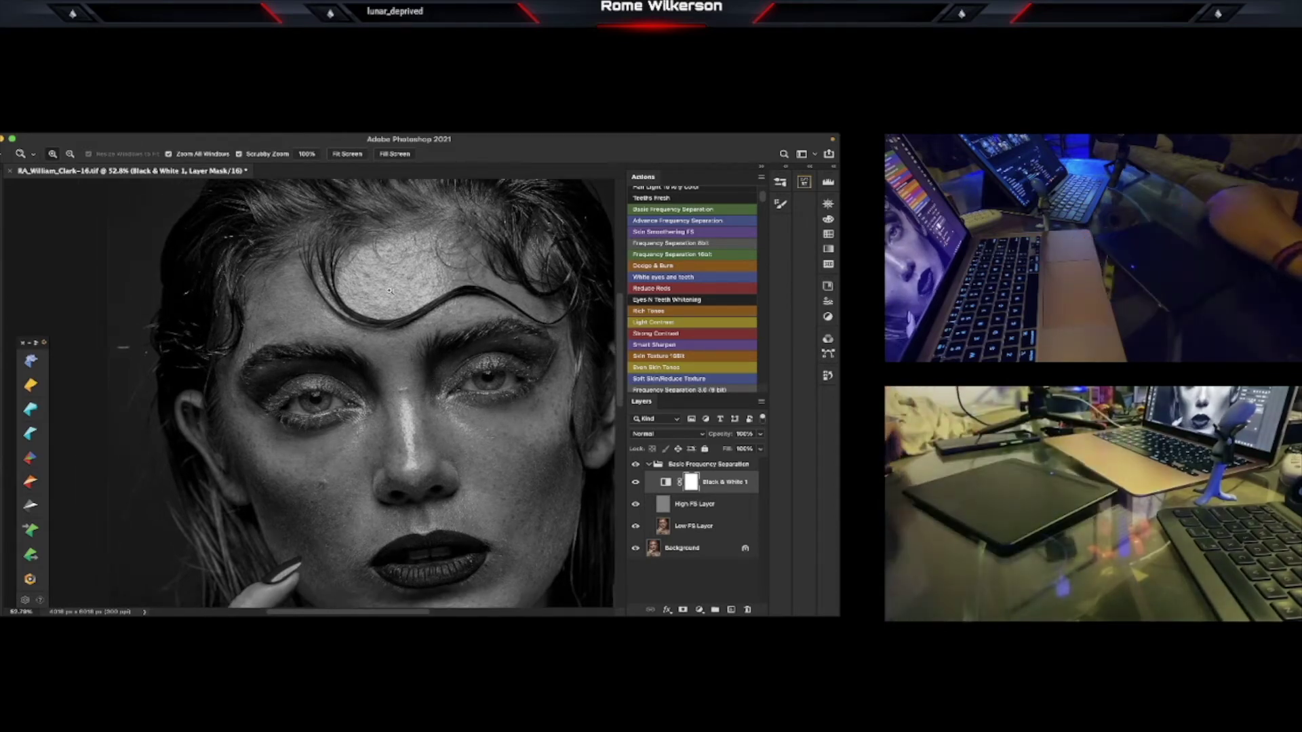
{"action": "left_click", "coordinate": [691, 504]}
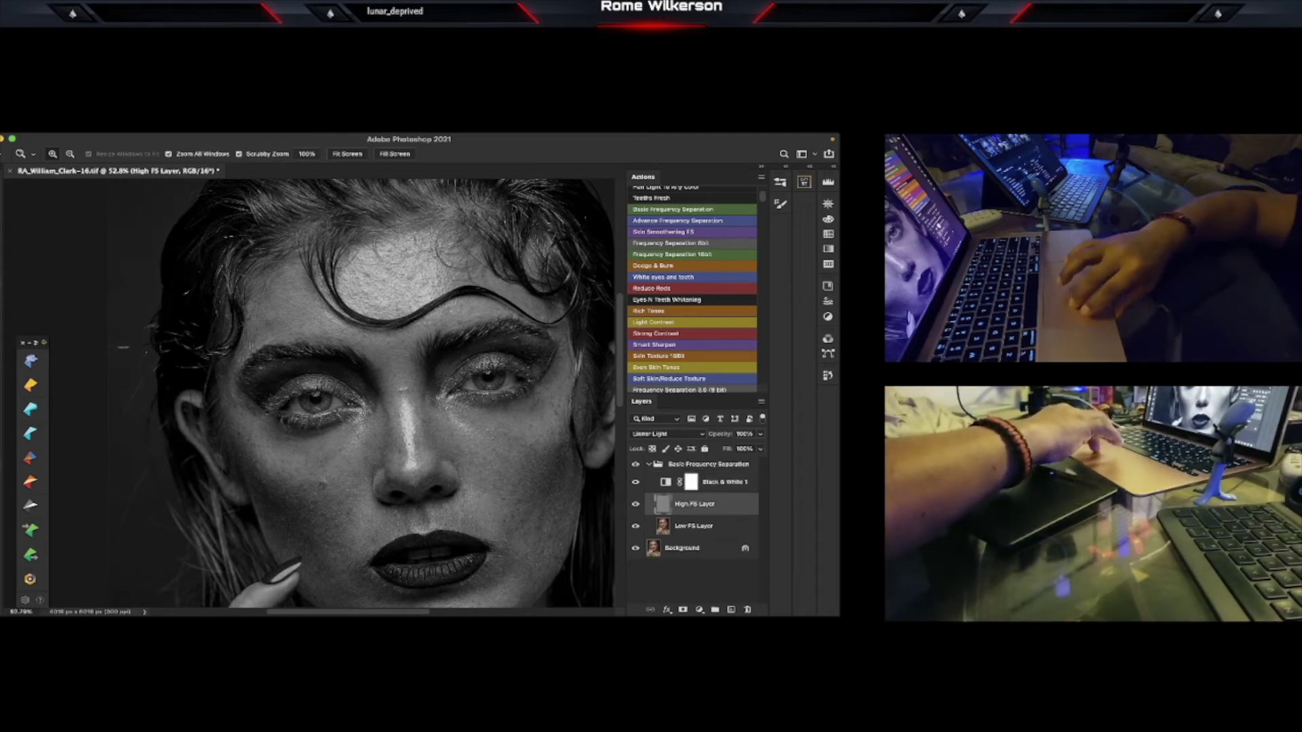
{"action": "left_click", "coordinate": [7, 283]}
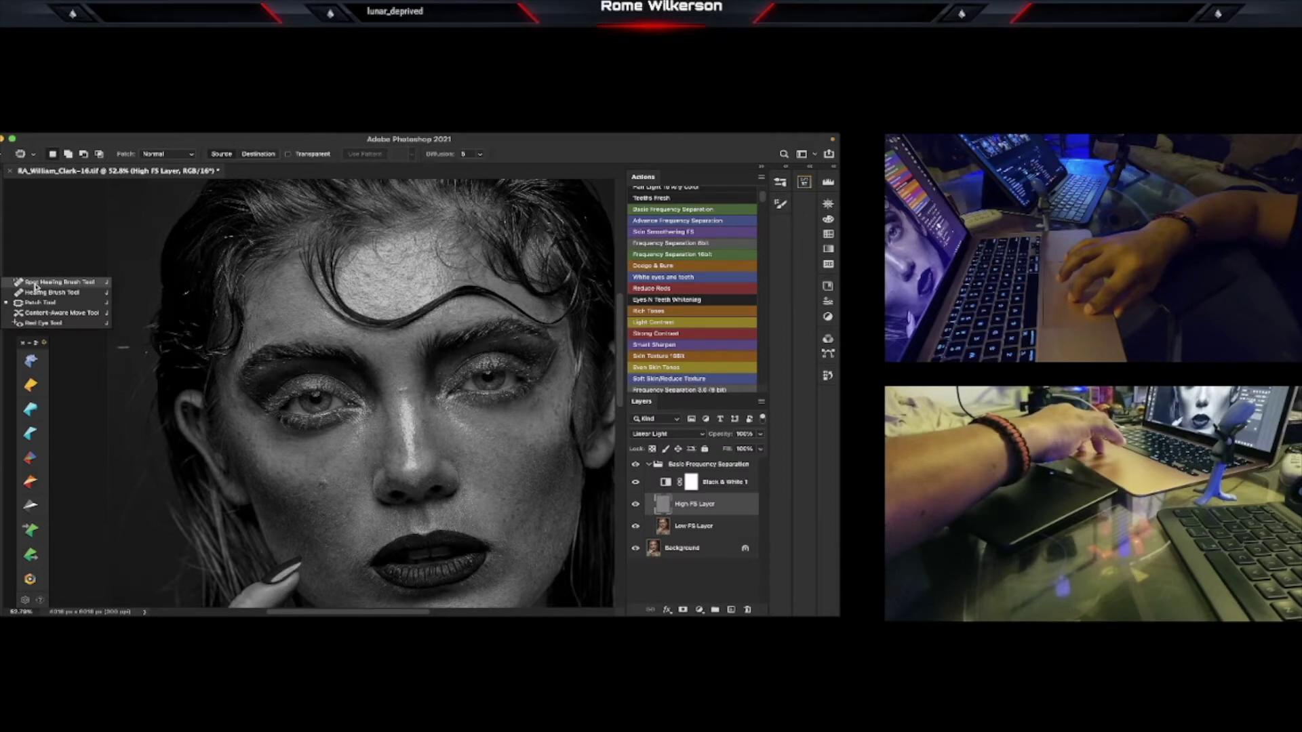
{"action": "left_click", "coordinate": [35, 287]}
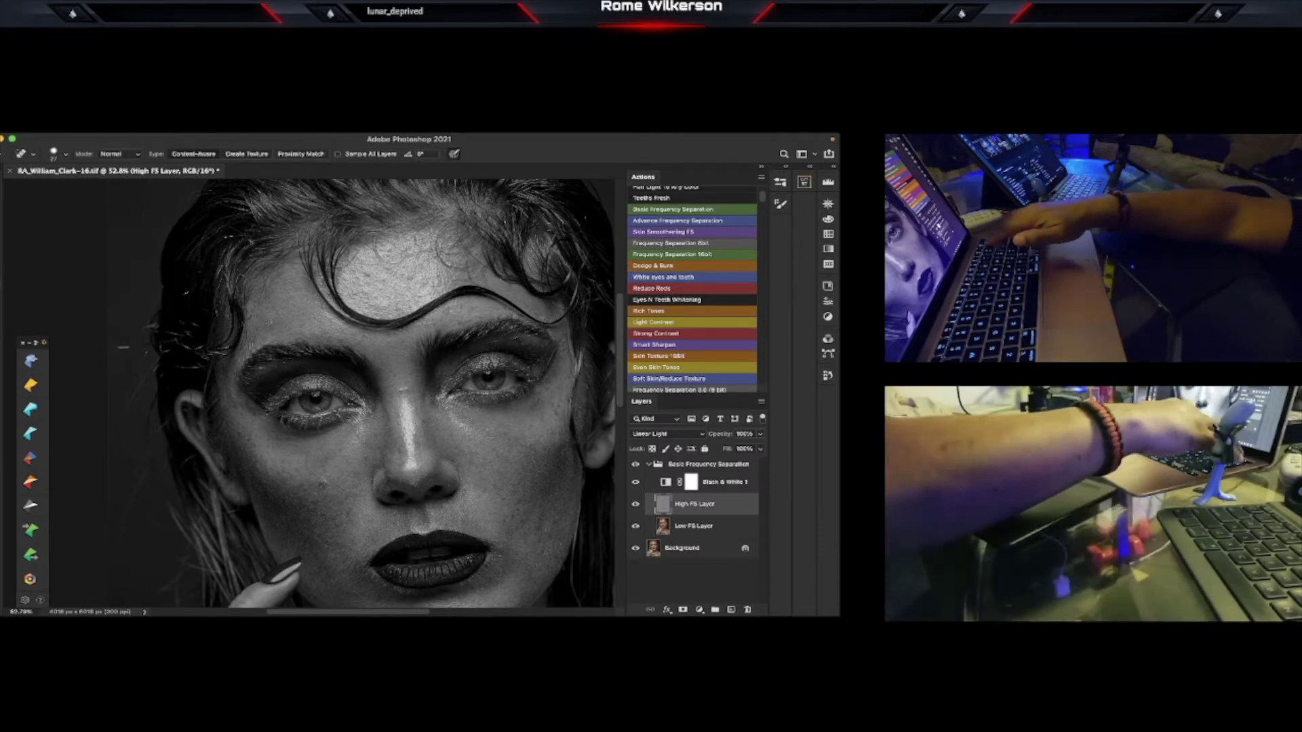
{"action": "key", "text": "bracketright"}
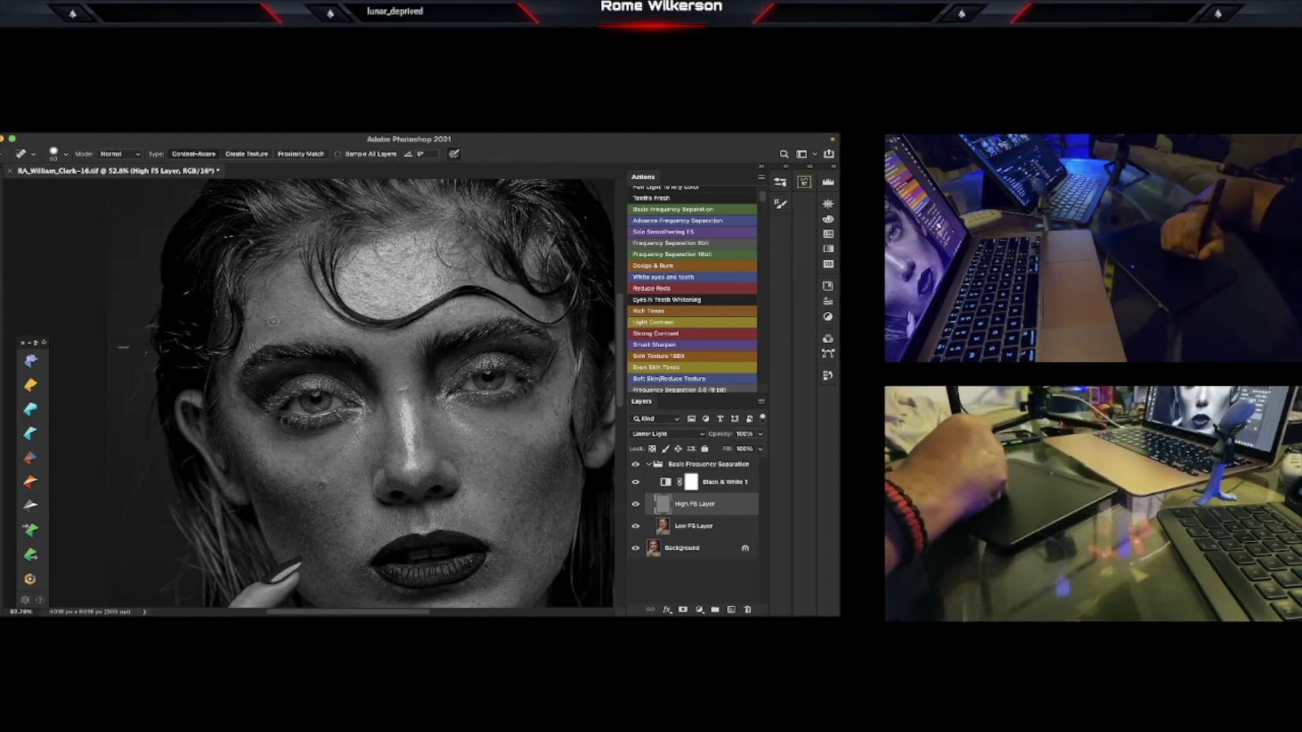
{"action": "left_click_drag", "start_coordinate": [268, 323], "coordinate": [259, 330]}
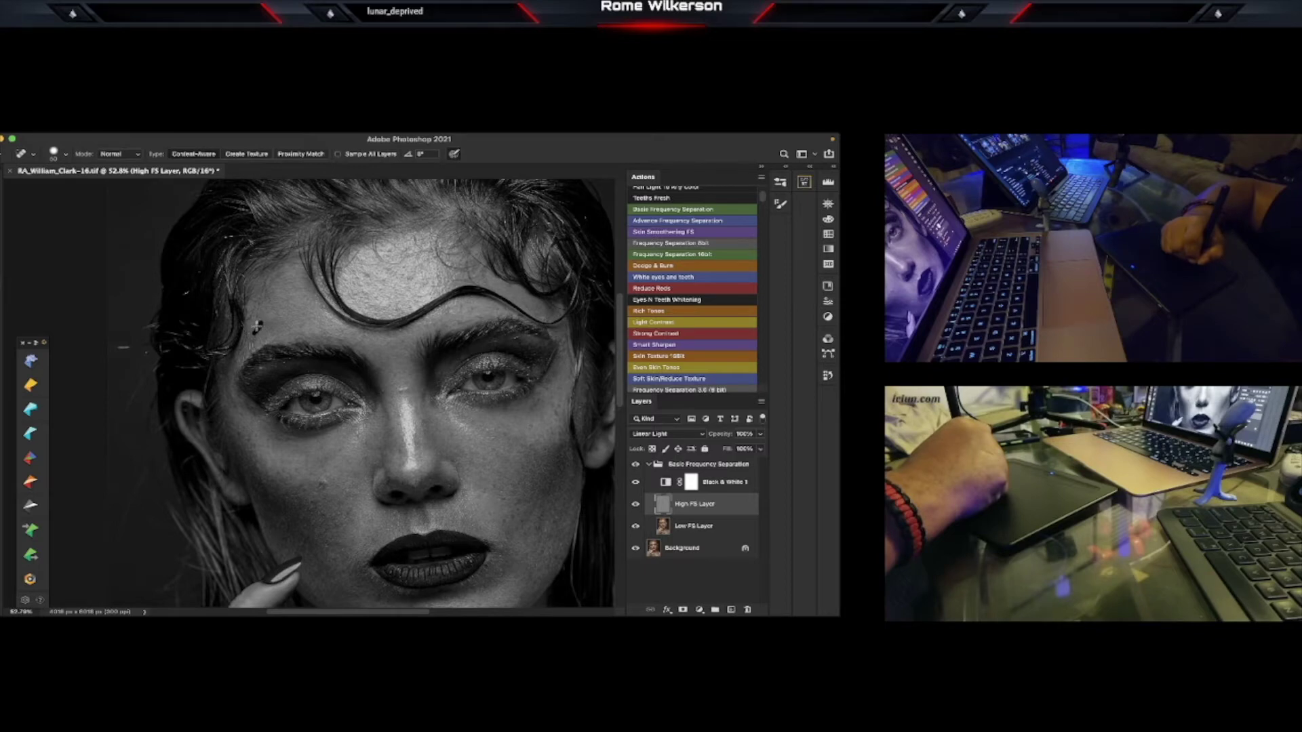
{"action": "mouse_move", "coordinate": [259, 312]}
{"action": "left_mouse_down"}
{"action": "mouse_move", "coordinate": [269, 278]}
{"action": "mouse_move", "coordinate": [261, 309]}
{"action": "left_mouse_up"}
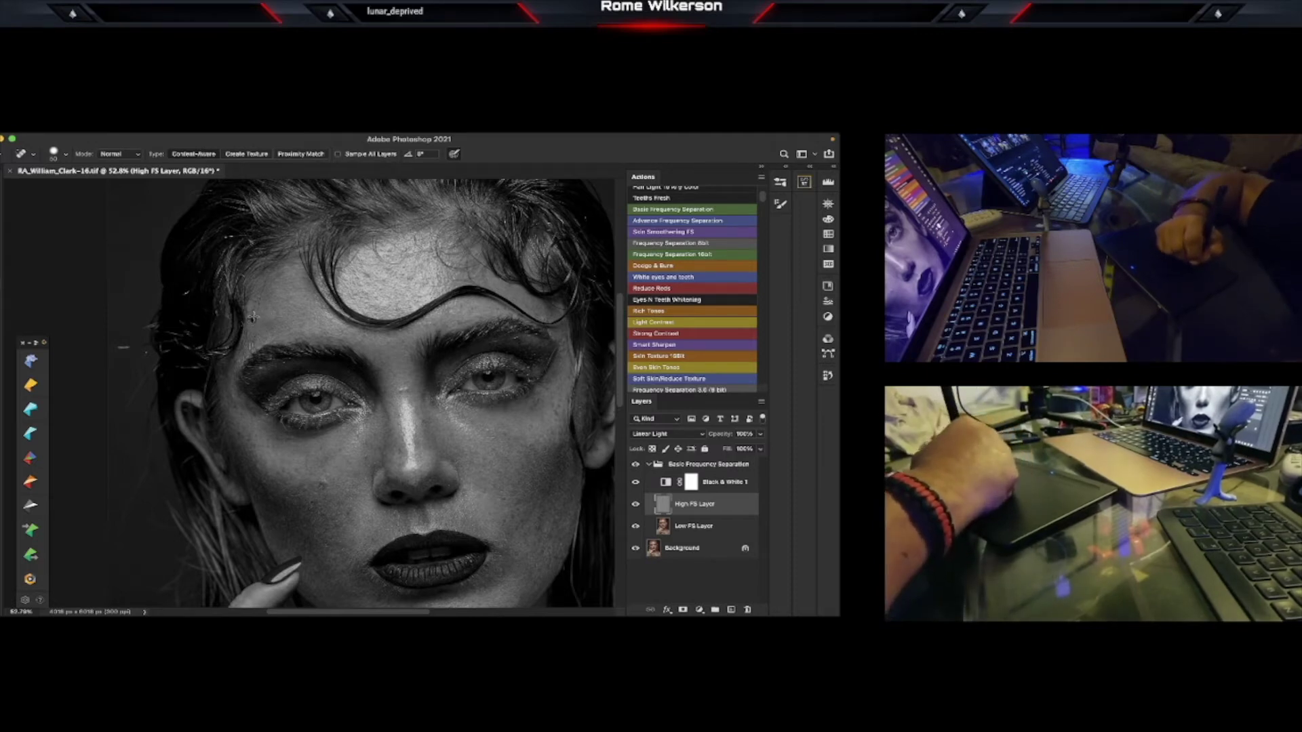
{"action": "left_click_drag", "start_coordinate": [264, 290], "coordinate": [271, 273]}
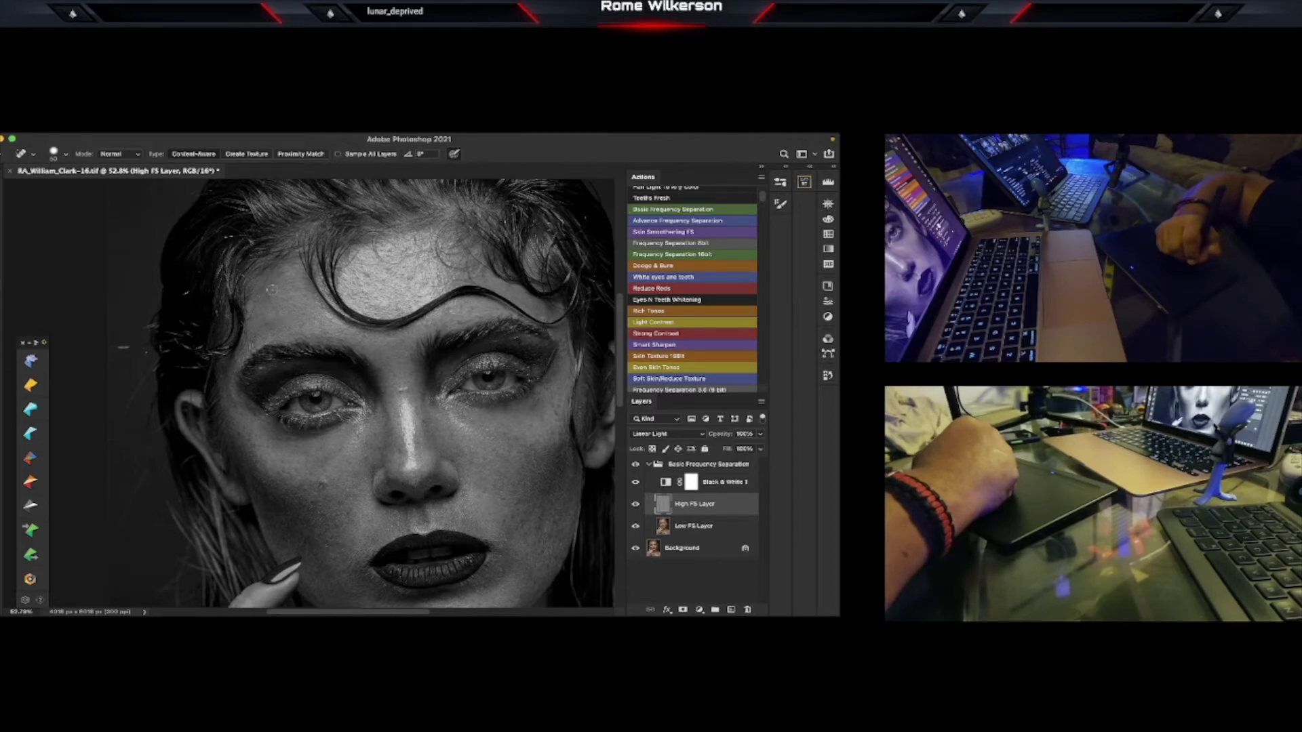
{"action": "mouse_move", "coordinate": [265, 282]}
{"action": "left_mouse_down"}
{"action": "mouse_move", "coordinate": [247, 316]}
{"action": "mouse_move", "coordinate": [265, 285]}
{"action": "mouse_move", "coordinate": [261, 301]}
{"action": "left_mouse_up"}
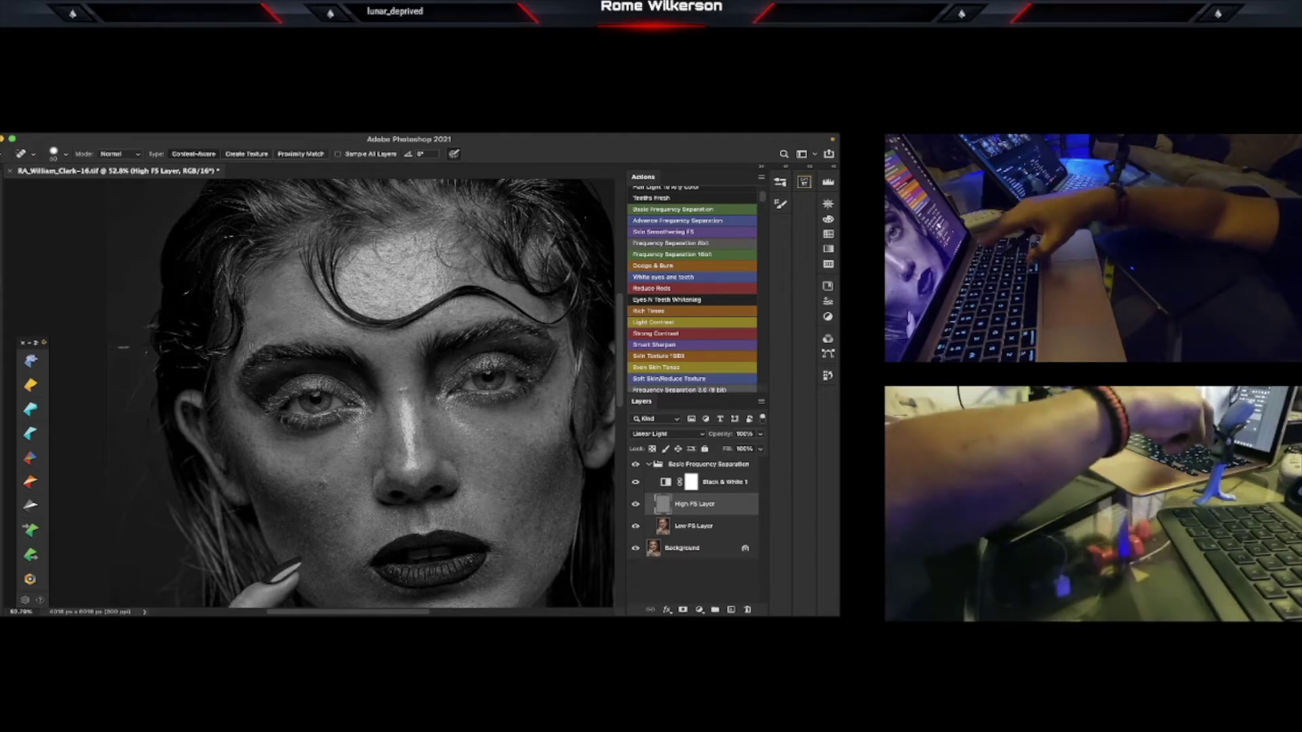
- Heal the rough texture and fine stray hairs in the shiny central forehead area on the High FS Layer at 100% magnification
{"action": "key", "text": "super+equal"}
{"action": "key", "text": "super+equal"}
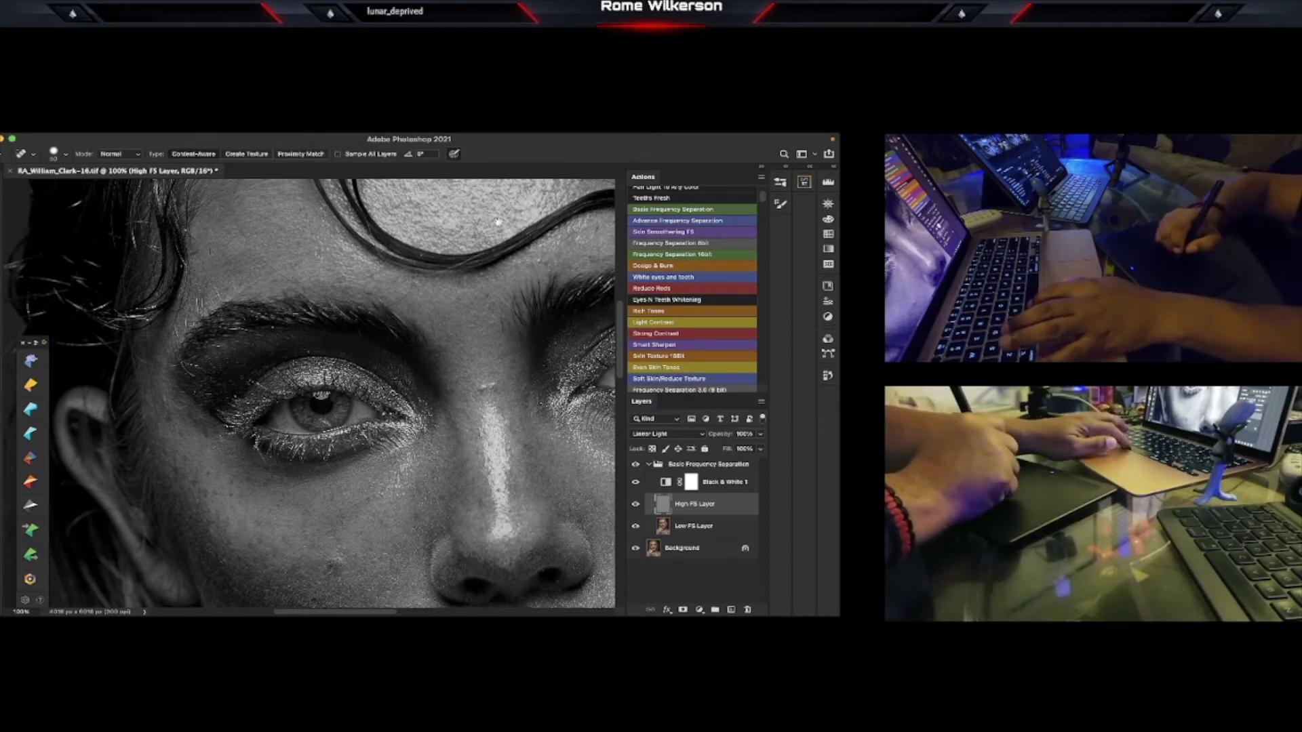
{"action": "mouse_move", "coordinate": [498, 222]}
{"action": "left_mouse_down"}
{"action": "mouse_move", "coordinate": [479, 413]}
{"action": "mouse_move", "coordinate": [491, 417]}
{"action": "left_mouse_up"}
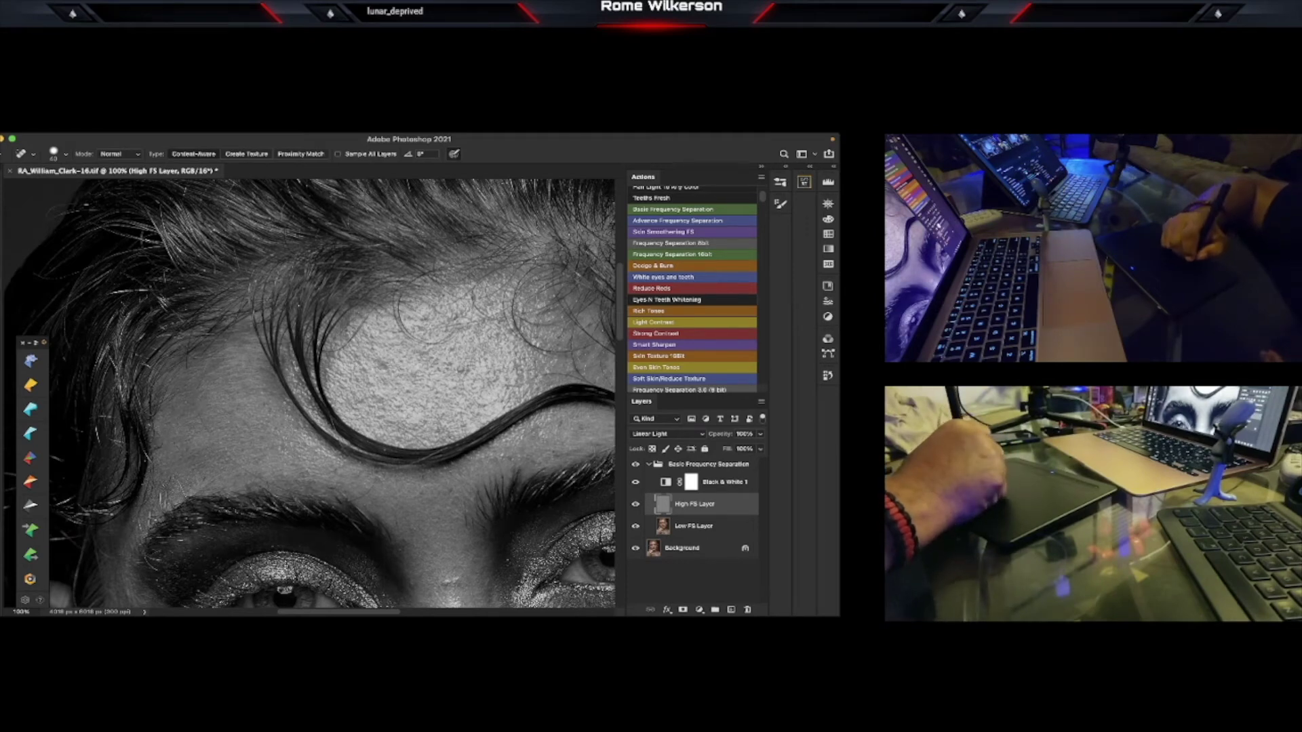
{"action": "mouse_move", "coordinate": [383, 361]}
{"action": "left_mouse_down"}
{"action": "mouse_move", "coordinate": [423, 352]}
{"action": "mouse_move", "coordinate": [467, 371]}
{"action": "left_mouse_up"}
{"action": "mouse_move", "coordinate": [443, 363]}
{"action": "left_mouse_down"}
{"action": "mouse_move", "coordinate": [451, 352]}
{"action": "mouse_move", "coordinate": [408, 387]}
{"action": "mouse_move", "coordinate": [432, 360]}
{"action": "mouse_move", "coordinate": [403, 362]}
{"action": "mouse_move", "coordinate": [379, 394]}
{"action": "mouse_move", "coordinate": [373, 384]}
{"action": "left_mouse_up"}
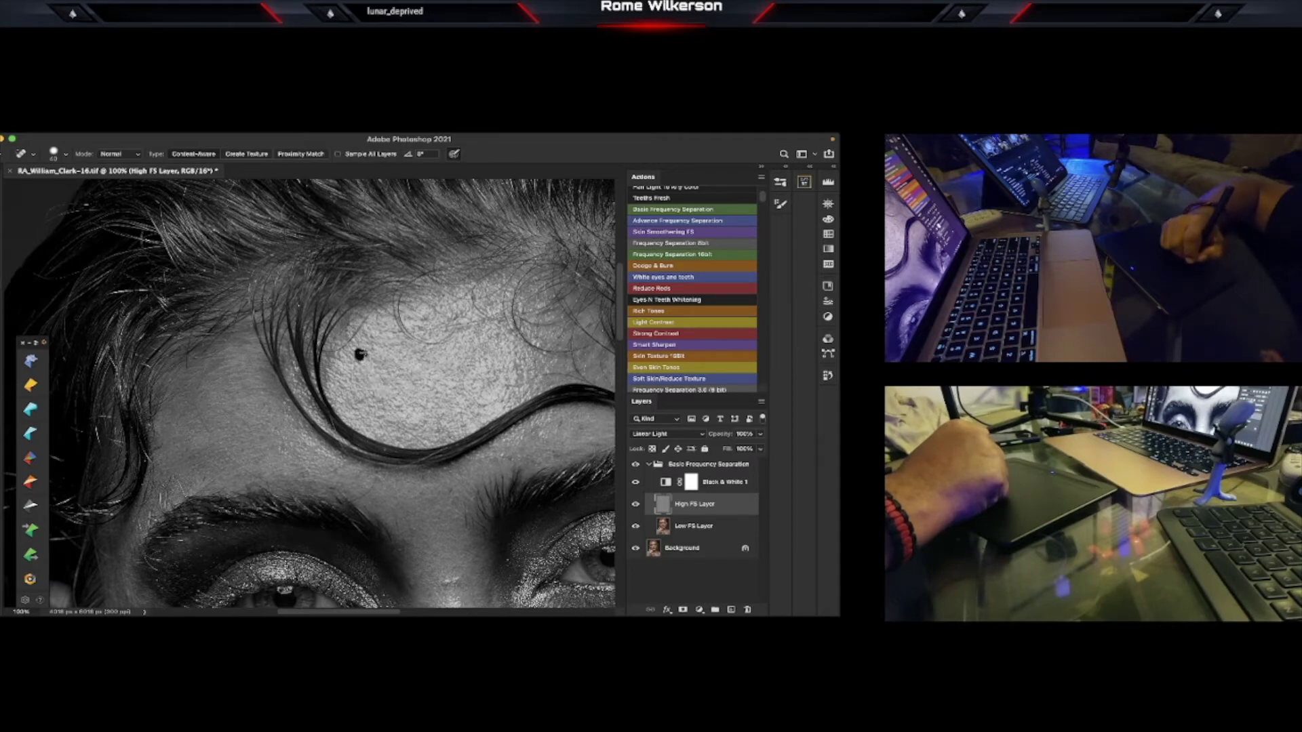
{"action": "left_click_drag", "start_coordinate": [360, 354], "coordinate": [360, 361]}
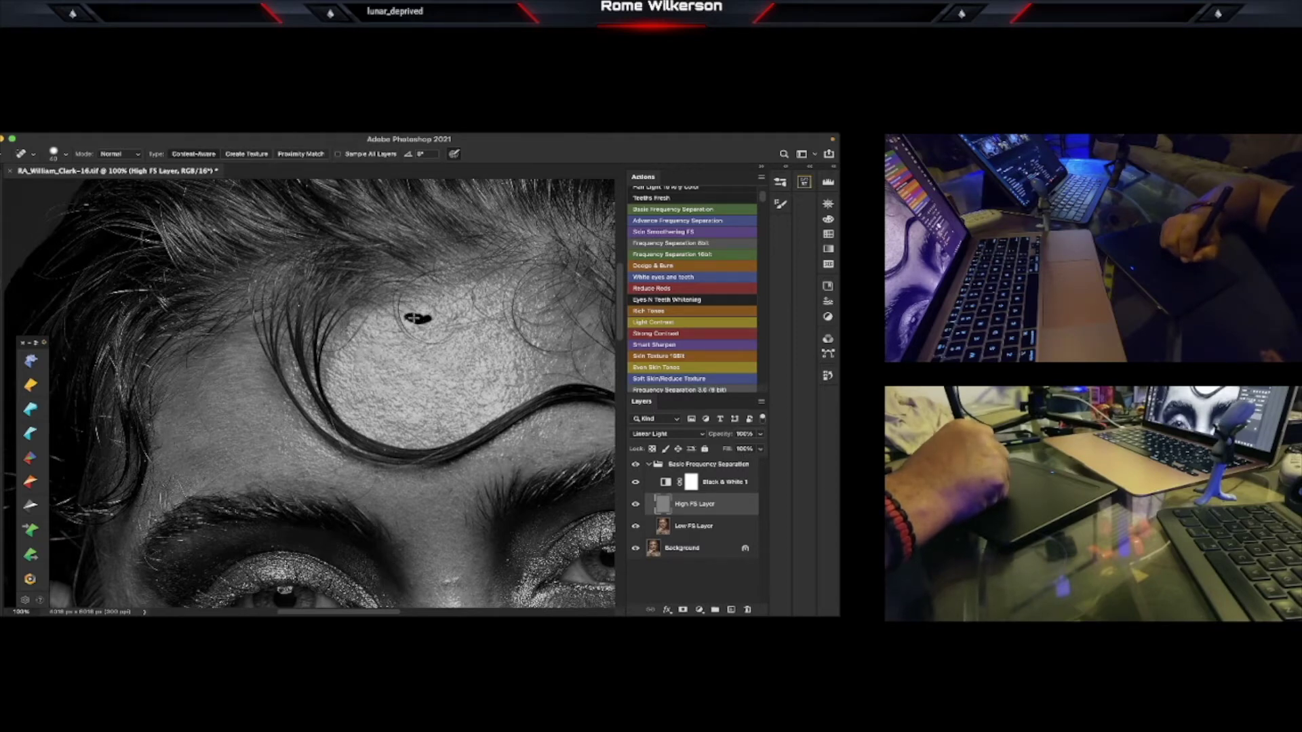
{"action": "left_click_drag", "start_coordinate": [417, 317], "coordinate": [417, 317]}
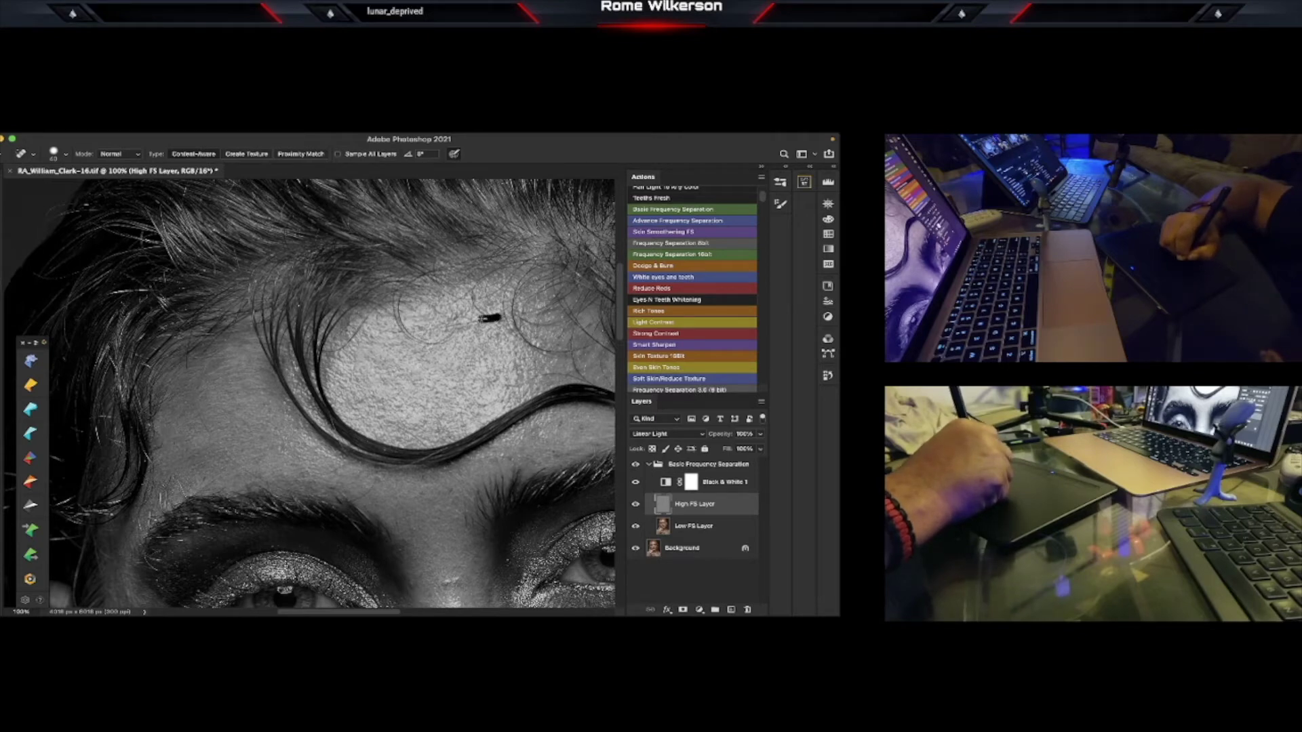
{"action": "left_click_drag", "start_coordinate": [490, 317], "coordinate": [387, 331]}
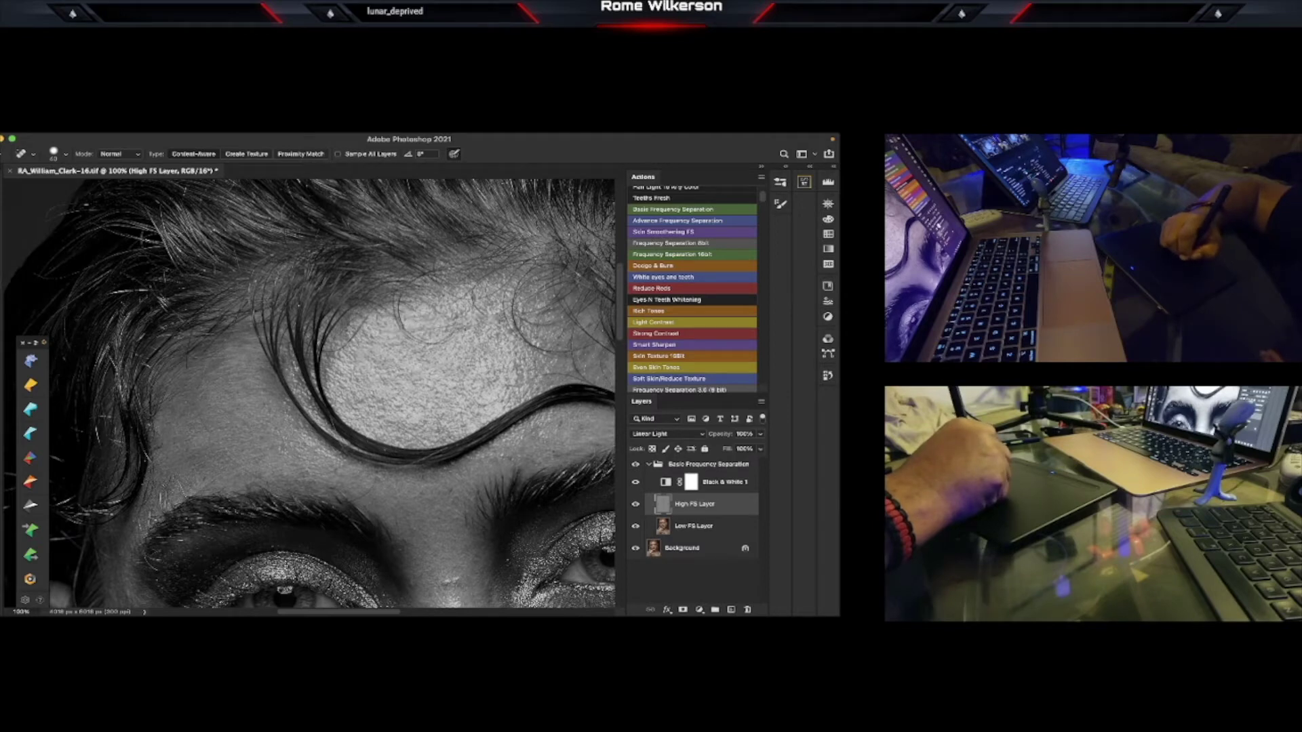
{"action": "mouse_move", "coordinate": [463, 327]}
{"action": "left_mouse_down"}
{"action": "mouse_move", "coordinate": [437, 317]}
{"action": "mouse_move", "coordinate": [469, 323]}
{"action": "mouse_move", "coordinate": [409, 339]}
{"action": "mouse_move", "coordinate": [396, 296]}
{"action": "left_mouse_up"}
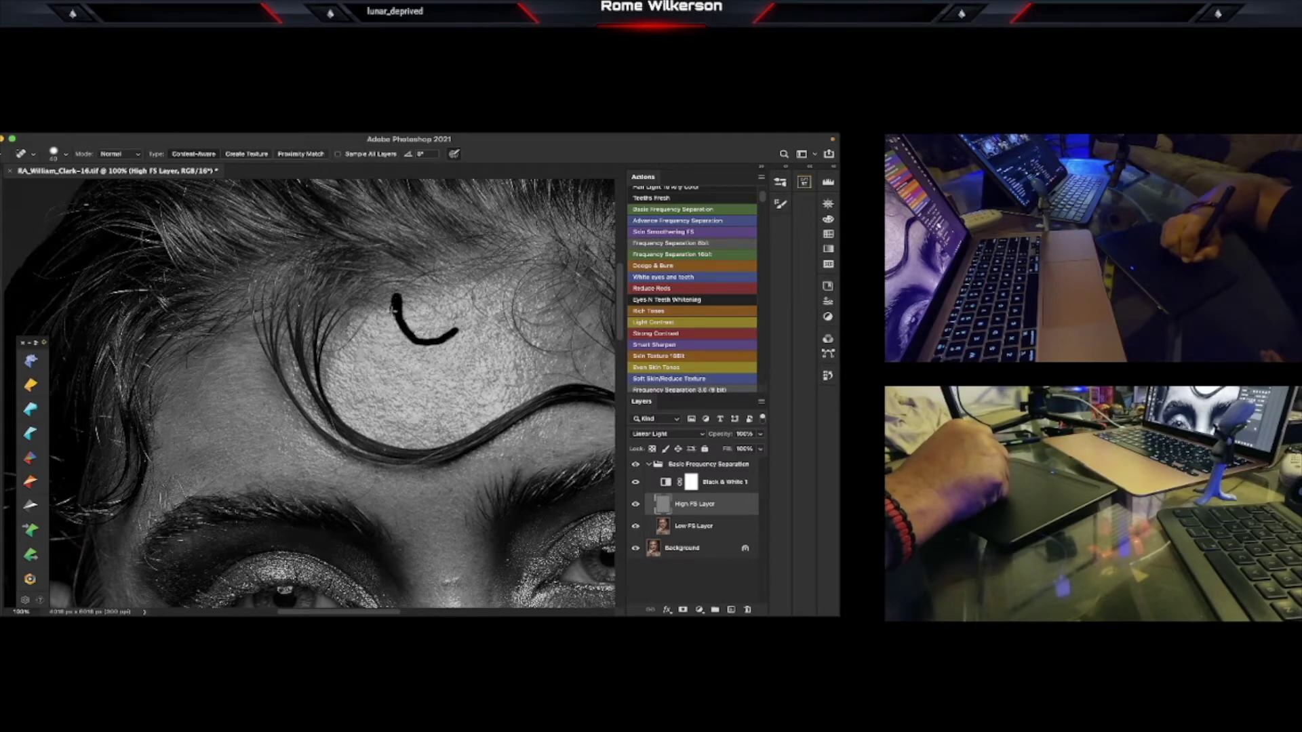
{"action": "left_click_drag", "start_coordinate": [397, 296], "coordinate": [396, 314]}
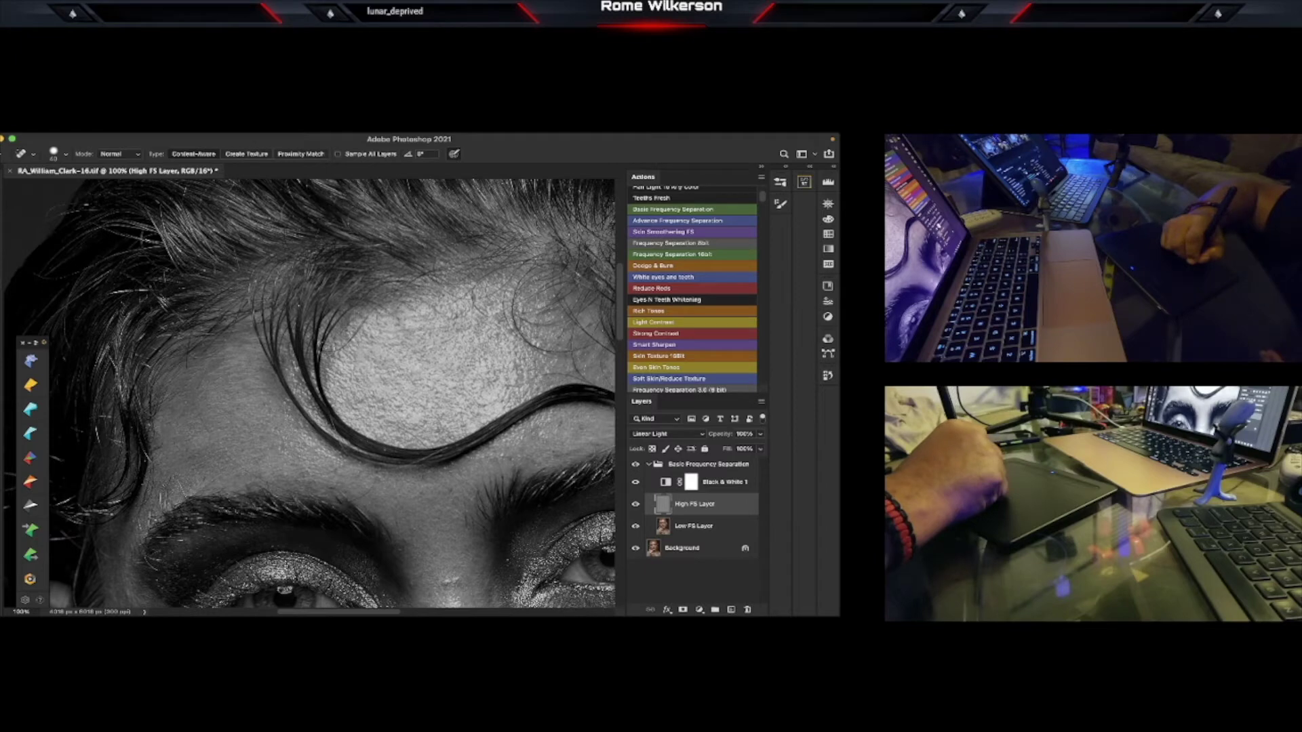
- Heal the remaining rough spots along the edges and inside the shiny forehead patch framed by the hair strand on the High FS Layer
{"action": "left_click_drag", "start_coordinate": [330, 351], "coordinate": [405, 299]}
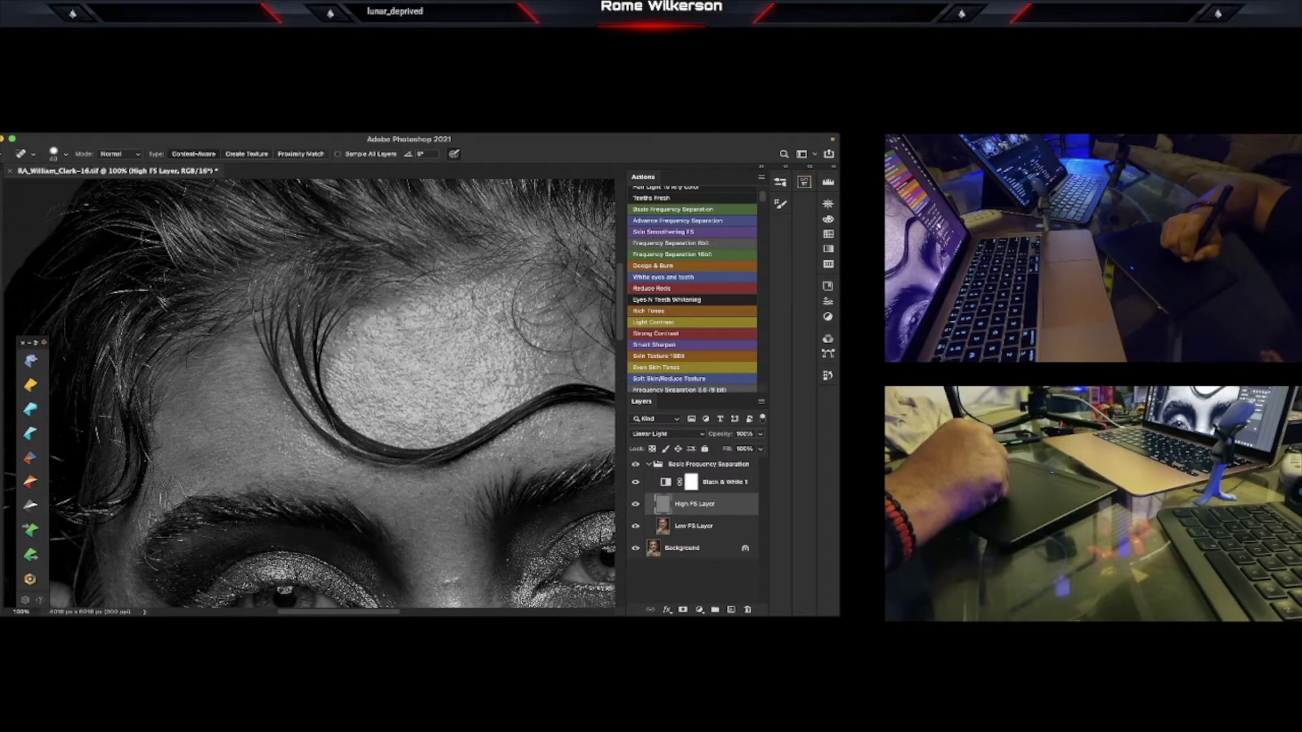
{"action": "left_click", "coordinate": [395, 323]}
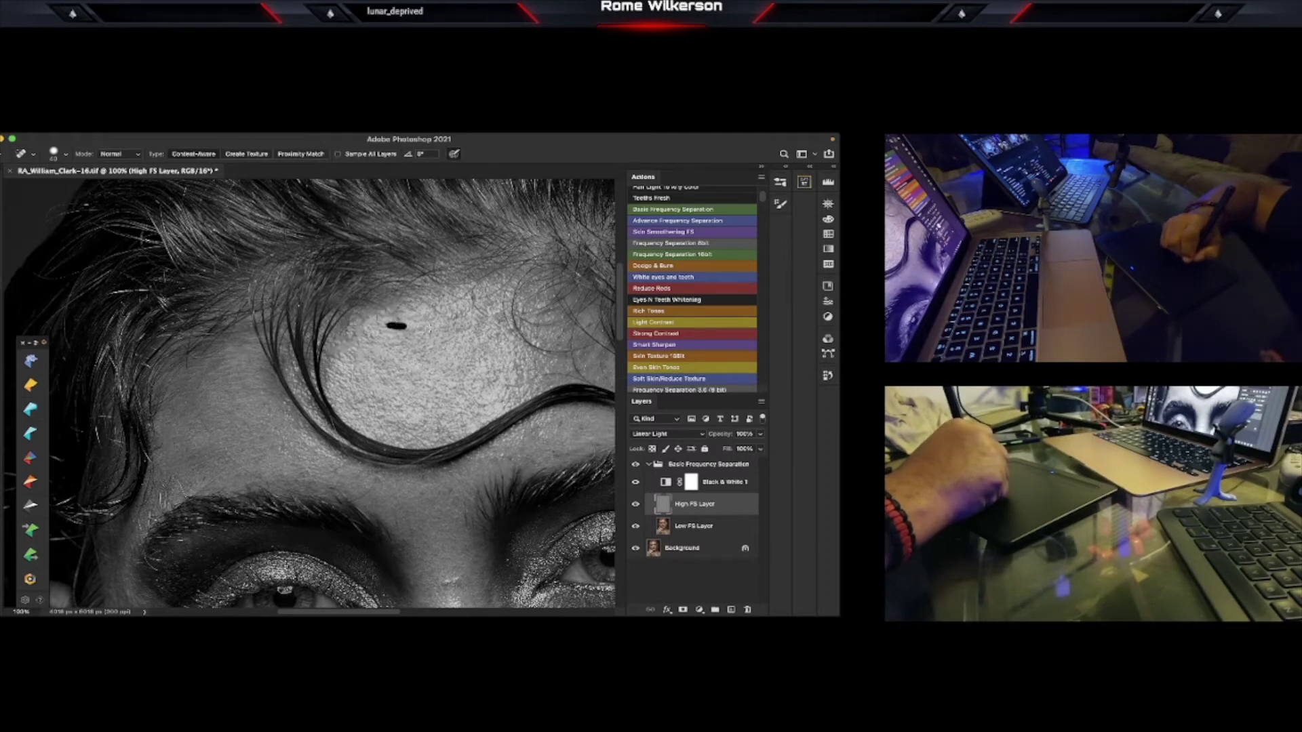
{"action": "mouse_move", "coordinate": [405, 327]}
{"action": "left_mouse_down"}
{"action": "mouse_move", "coordinate": [434, 330]}
{"action": "mouse_move", "coordinate": [401, 316]}
{"action": "mouse_move", "coordinate": [373, 331]}
{"action": "left_mouse_up"}
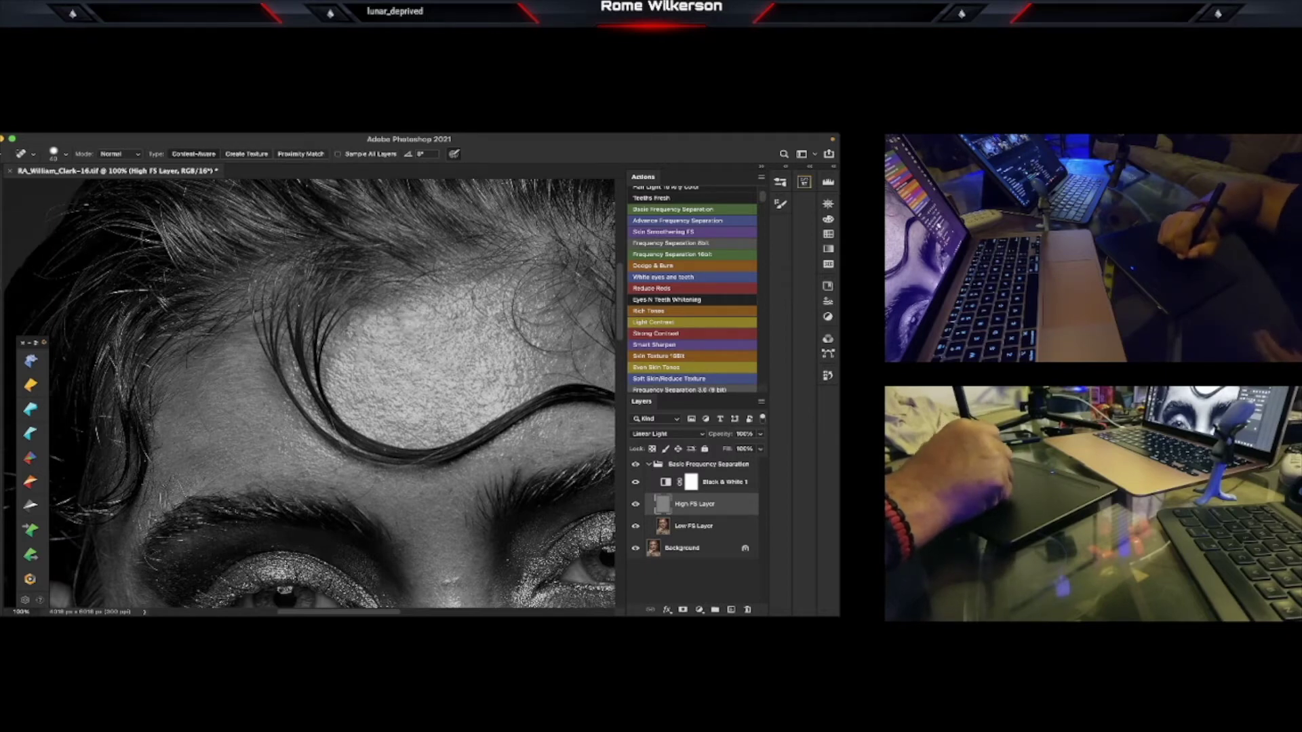
{"action": "mouse_move", "coordinate": [489, 318]}
{"action": "left_mouse_down"}
{"action": "mouse_move", "coordinate": [473, 290]}
{"action": "mouse_move", "coordinate": [488, 313]}
{"action": "mouse_move", "coordinate": [481, 296]}
{"action": "mouse_move", "coordinate": [445, 289]}
{"action": "mouse_move", "coordinate": [477, 292]}
{"action": "mouse_move", "coordinate": [421, 307]}
{"action": "mouse_move", "coordinate": [468, 304]}
{"action": "left_mouse_up"}
{"action": "left_click_drag", "start_coordinate": [469, 298], "coordinate": [449, 305]}
{"action": "mouse_move", "coordinate": [515, 363]}
{"action": "left_mouse_down"}
{"action": "mouse_move", "coordinate": [521, 380]}
{"action": "mouse_move", "coordinate": [506, 386]}
{"action": "mouse_move", "coordinate": [559, 370]}
{"action": "left_mouse_up"}
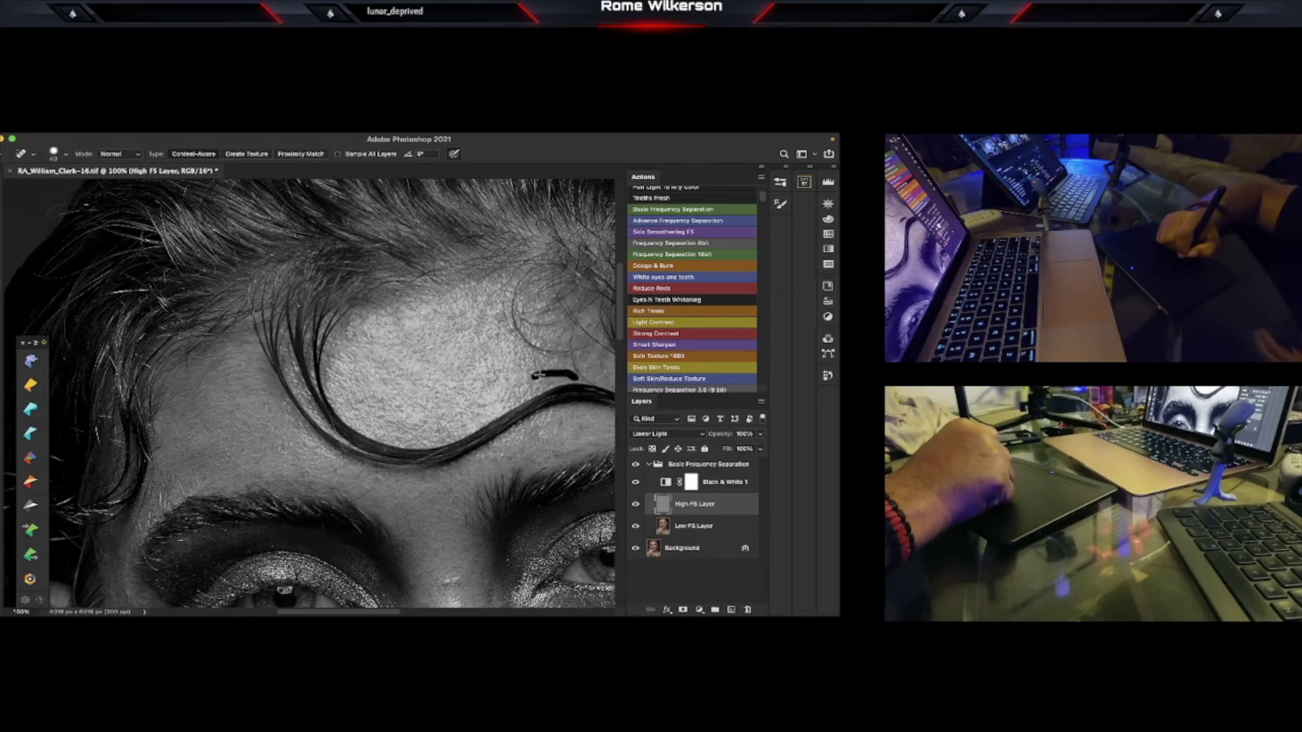
{"action": "left_click_drag", "start_coordinate": [535, 373], "coordinate": [536, 373]}
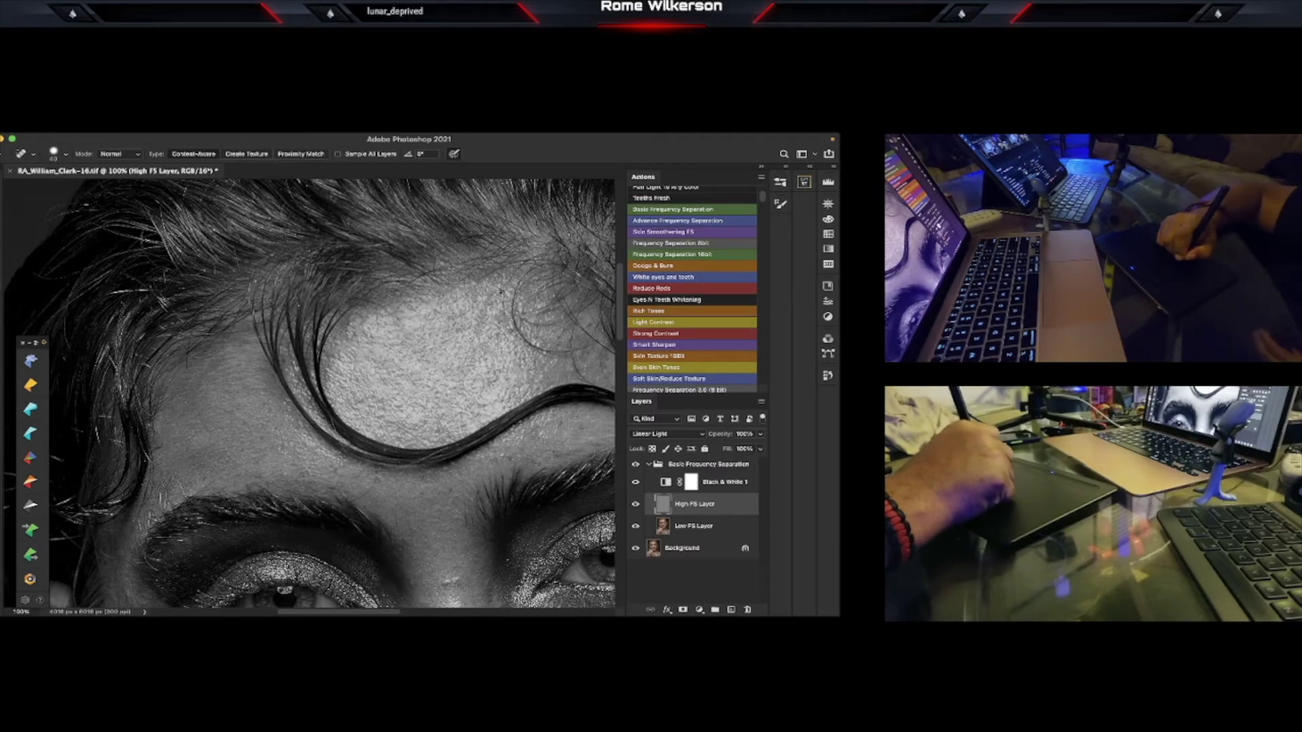
{"action": "left_click_drag", "start_coordinate": [501, 291], "coordinate": [450, 303]}
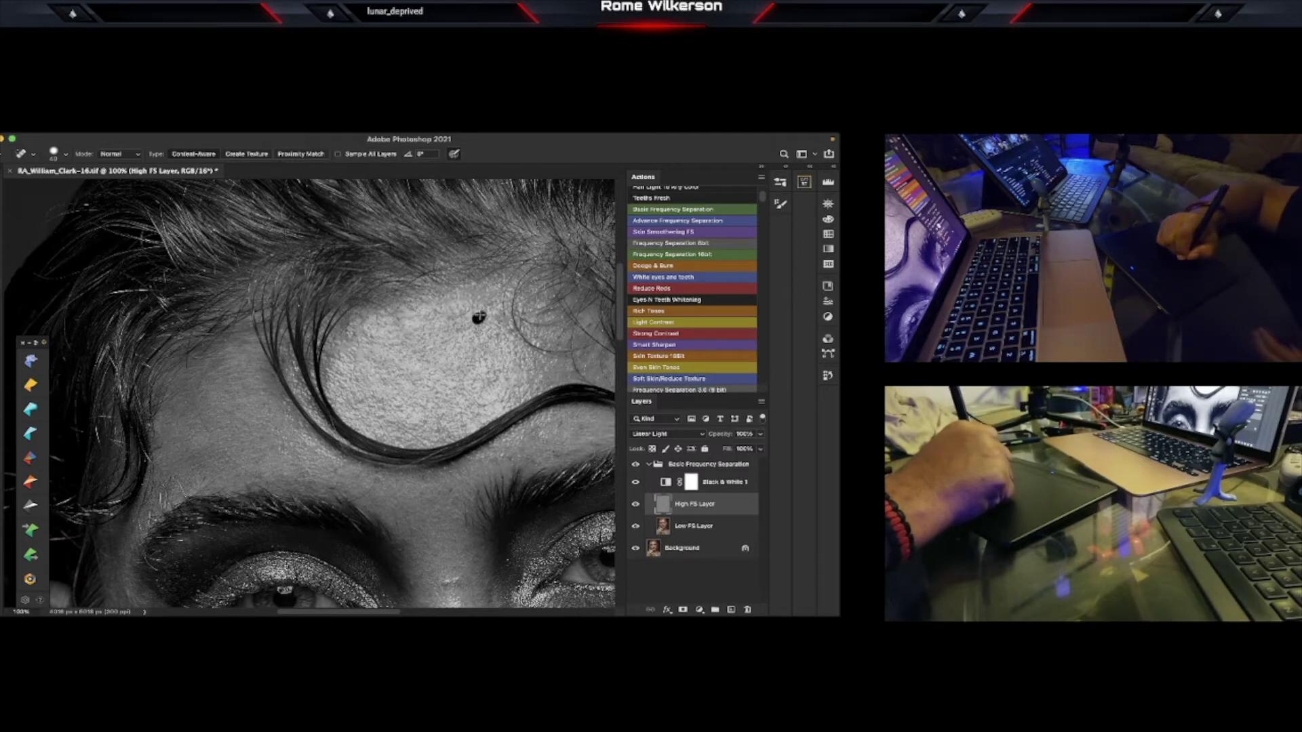
{"action": "left_click_drag", "start_coordinate": [479, 322], "coordinate": [465, 319]}
{"action": "left_click_drag", "start_coordinate": [454, 316], "coordinate": [435, 314]}
{"action": "mouse_move", "coordinate": [500, 377]}
{"action": "left_mouse_down"}
{"action": "mouse_move", "coordinate": [479, 386]}
{"action": "mouse_move", "coordinate": [494, 374]}
{"action": "left_mouse_up"}
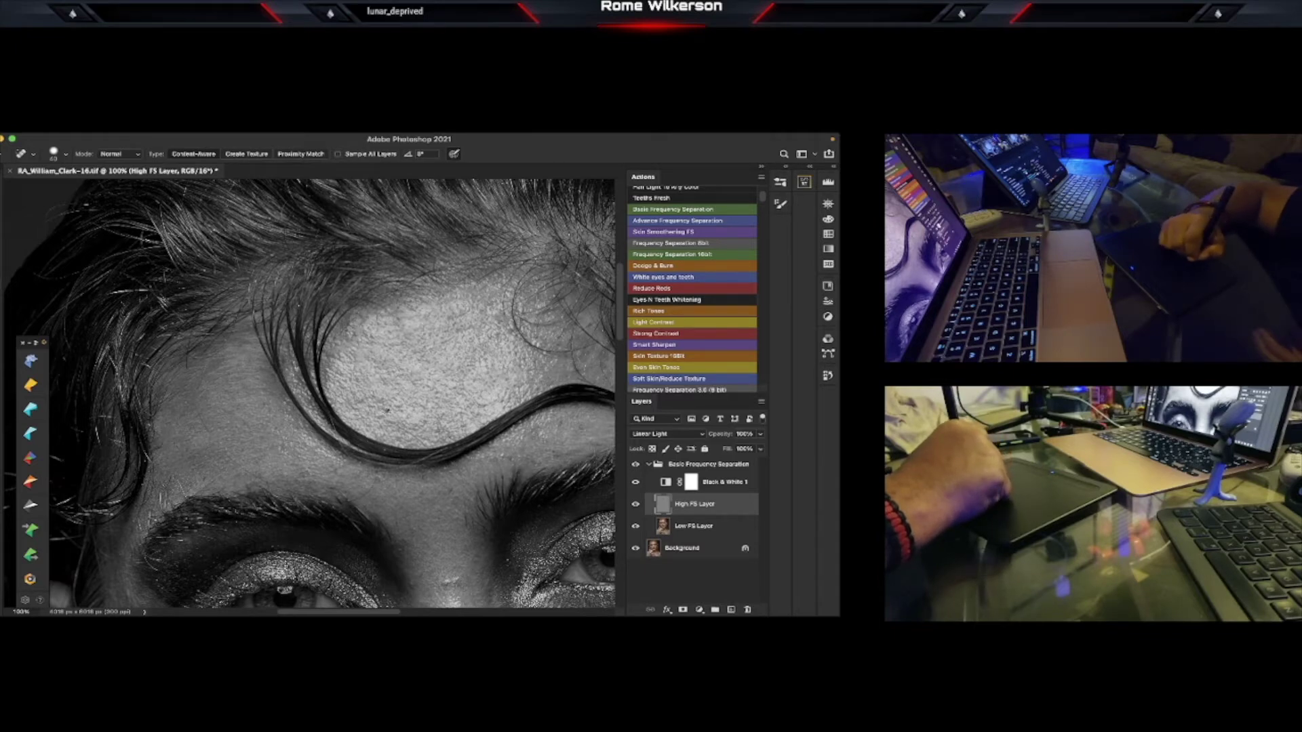
{"action": "mouse_move", "coordinate": [396, 405]}
{"action": "left_mouse_down"}
{"action": "mouse_move", "coordinate": [405, 425]}
{"action": "mouse_move", "coordinate": [374, 417]}
{"action": "left_mouse_up"}
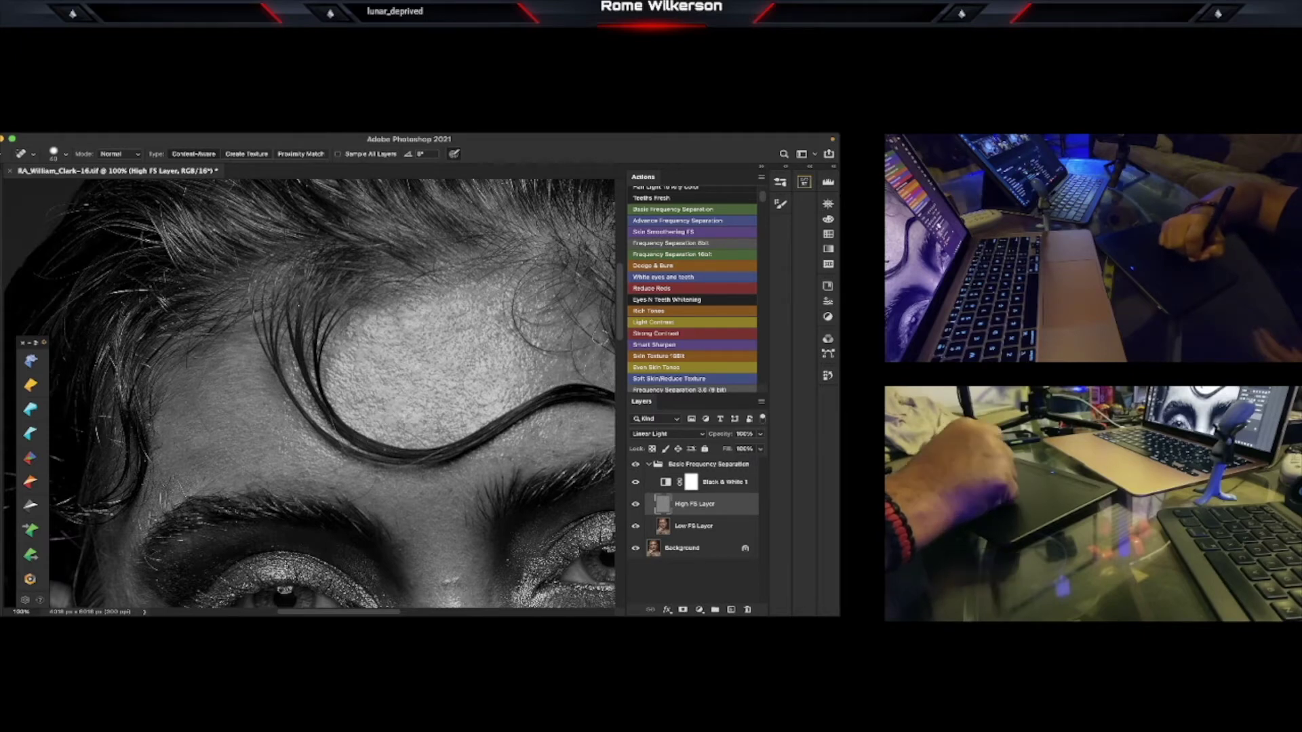
- Heal the small flaws on the forehead skin between the curved hair strand and the eyebrow on the darker side of the face
{"action": "left_click_drag", "start_coordinate": [622, 326], "coordinate": [622, 335]}
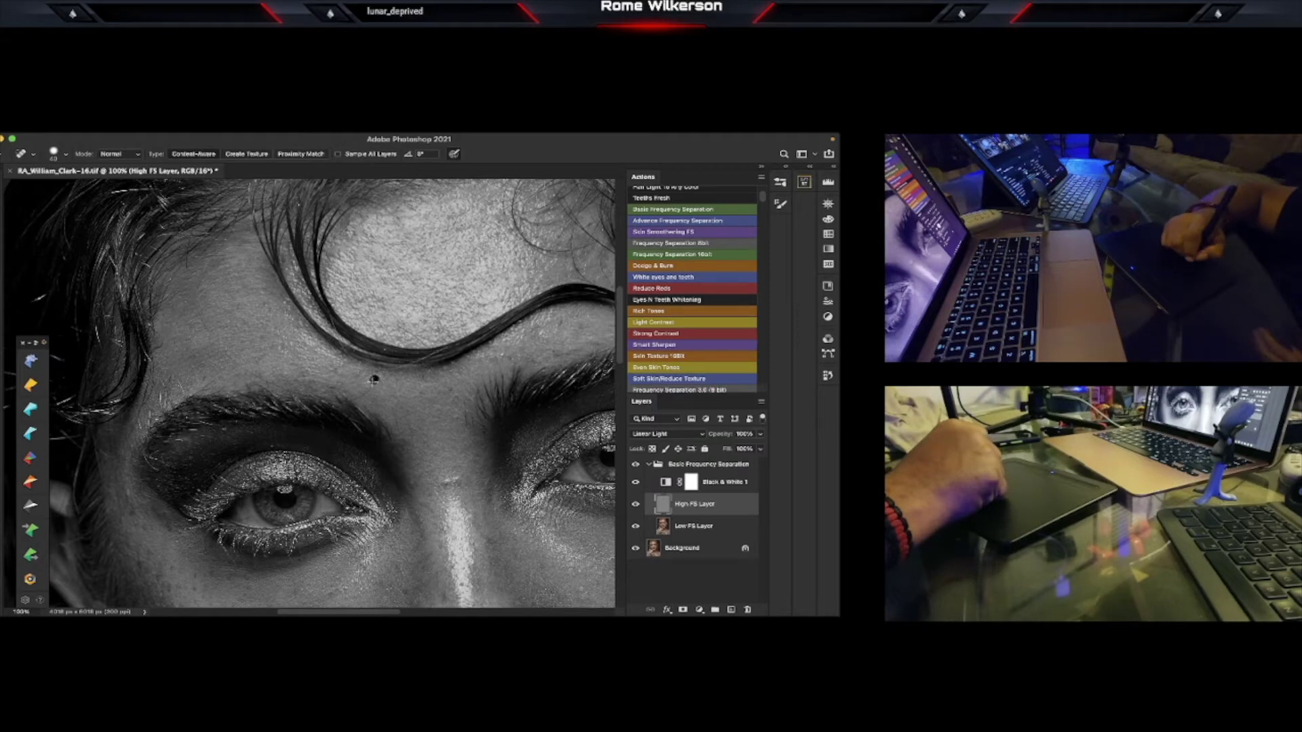
{"action": "left_click_drag", "start_coordinate": [365, 388], "coordinate": [339, 400]}
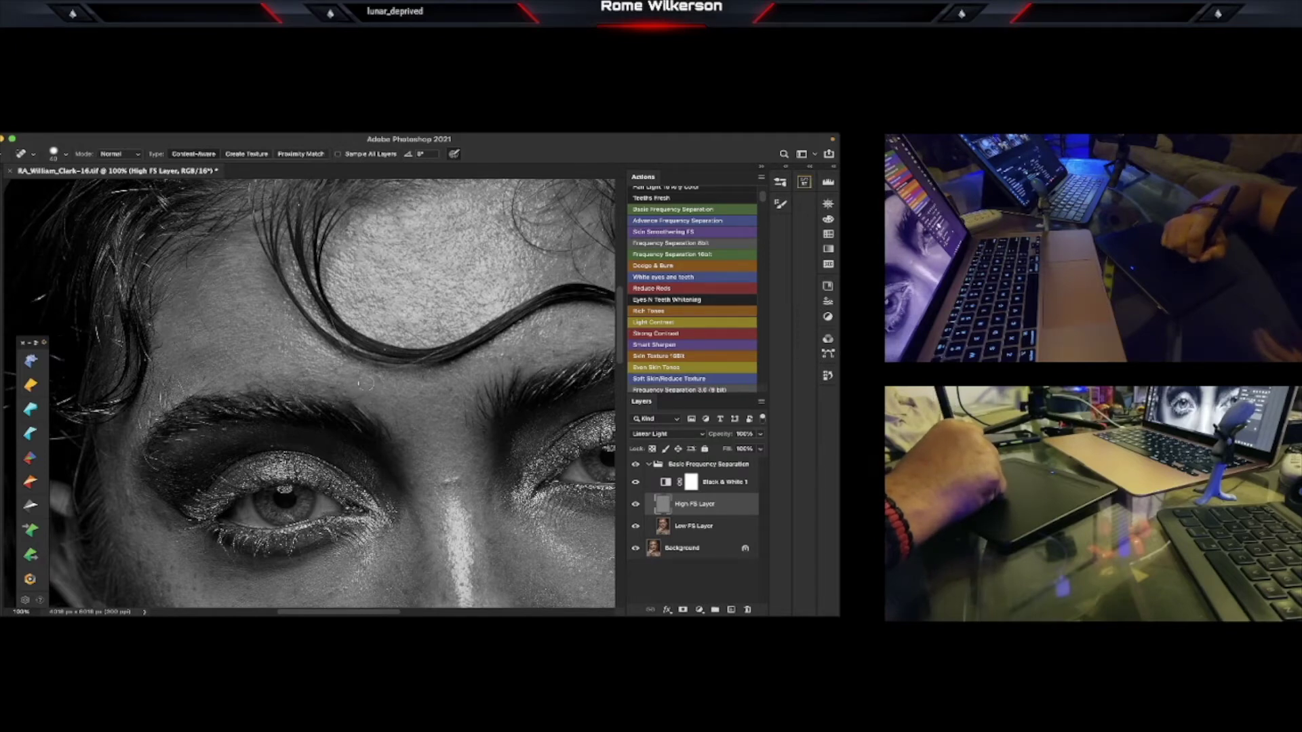
{"action": "left_click", "coordinate": [355, 396]}
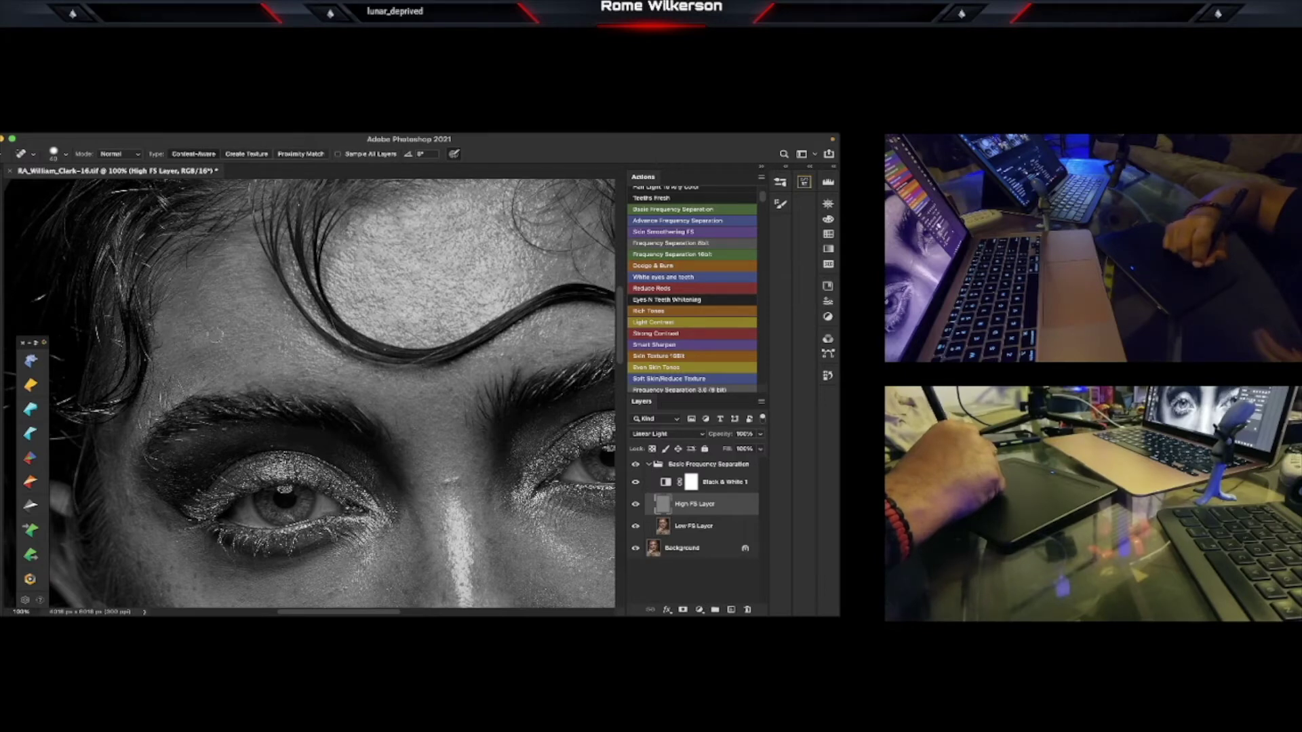
{"action": "mouse_move", "coordinate": [209, 333]}
{"action": "left_mouse_down"}
{"action": "mouse_move", "coordinate": [201, 312]}
{"action": "mouse_move", "coordinate": [204, 325]}
{"action": "left_mouse_up"}
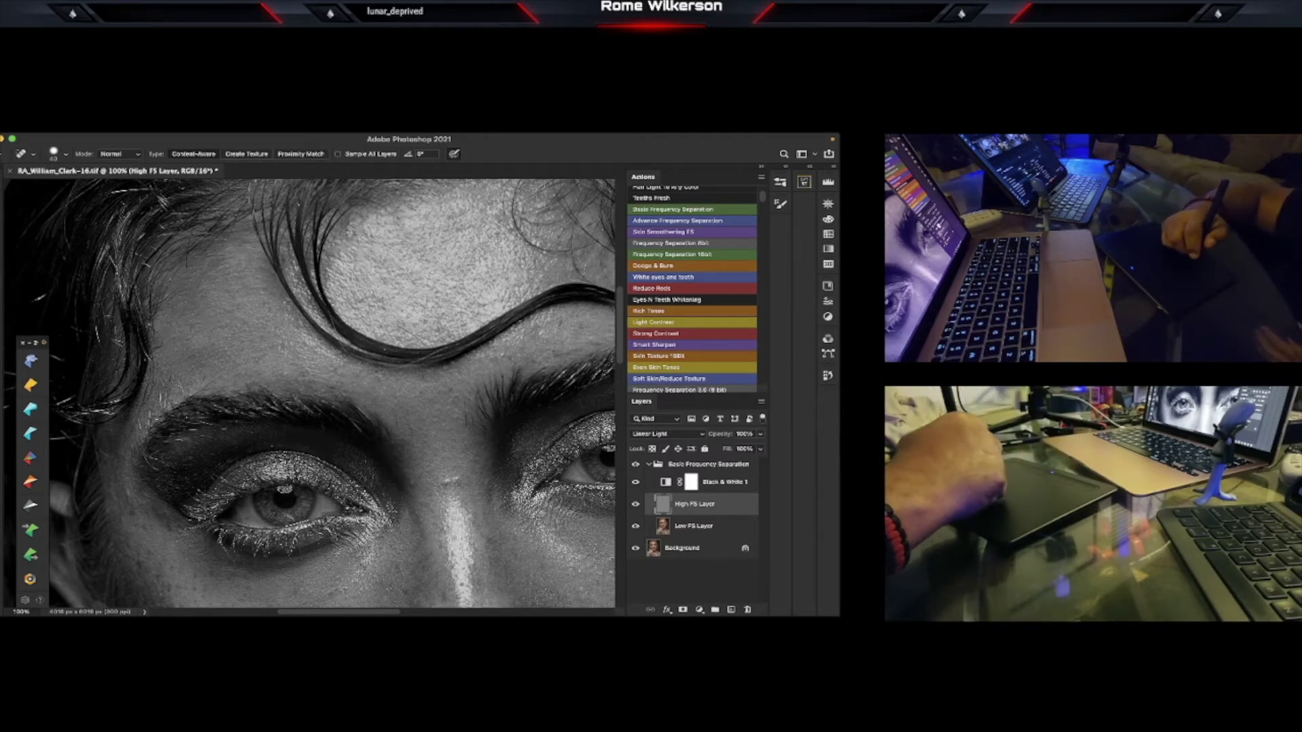
- Set the Wacom pen's Tip Feel two notches firmer for Adobe Photoshop 2021 and close the tablet preferences
{"action": "middle_click", "coordinate": [363, 388]}
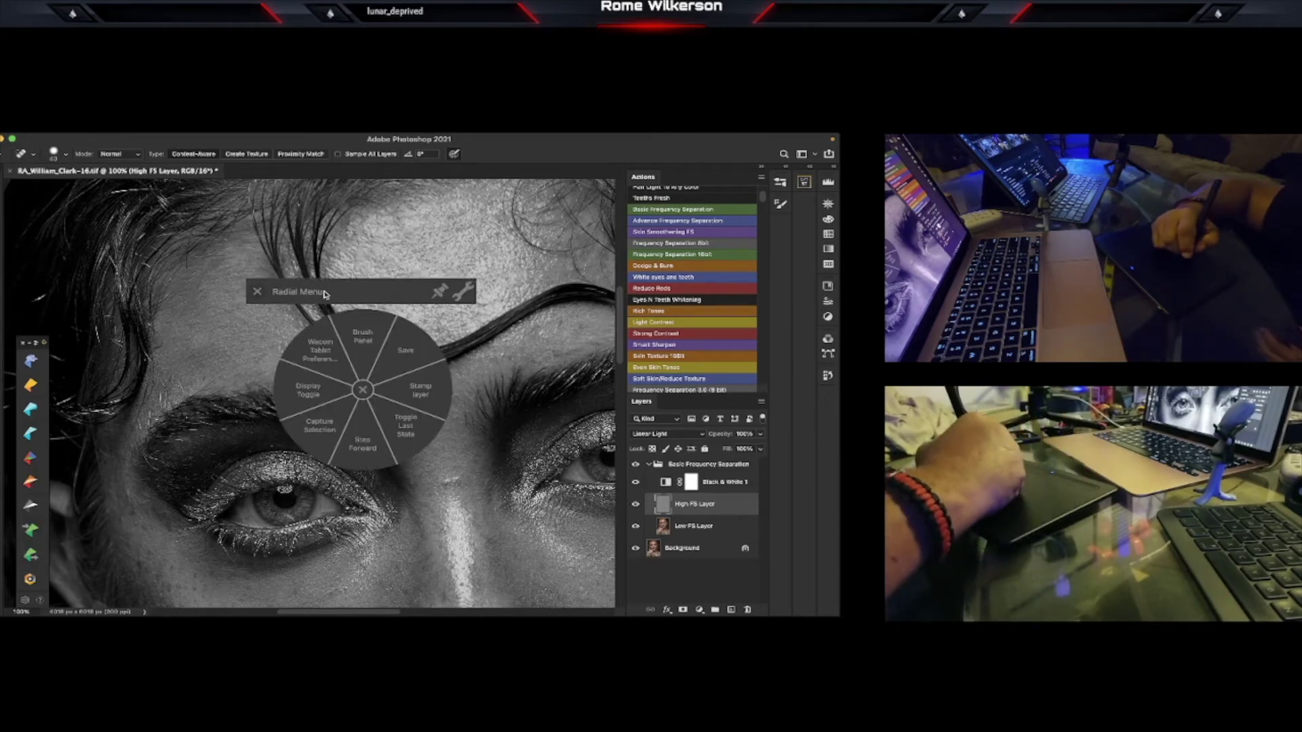
{"action": "left_click", "coordinate": [309, 351]}
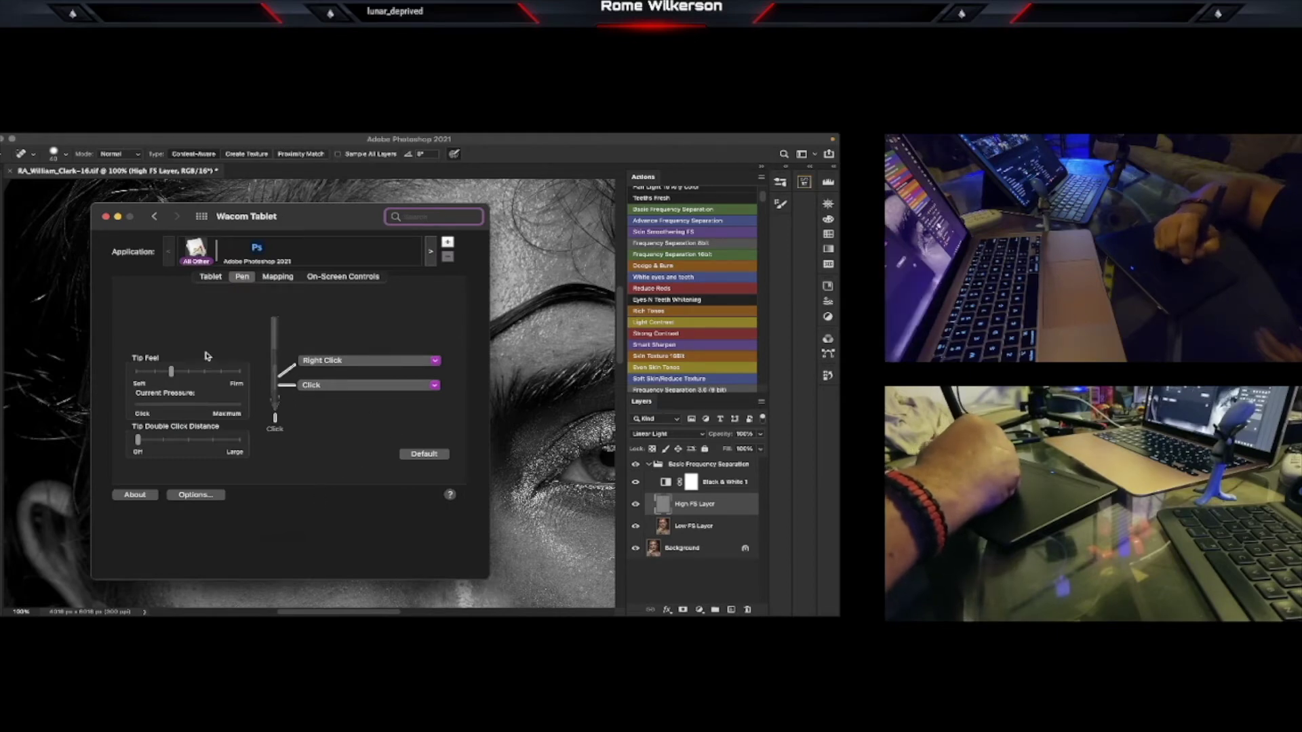
{"action": "left_click", "coordinate": [257, 249]}
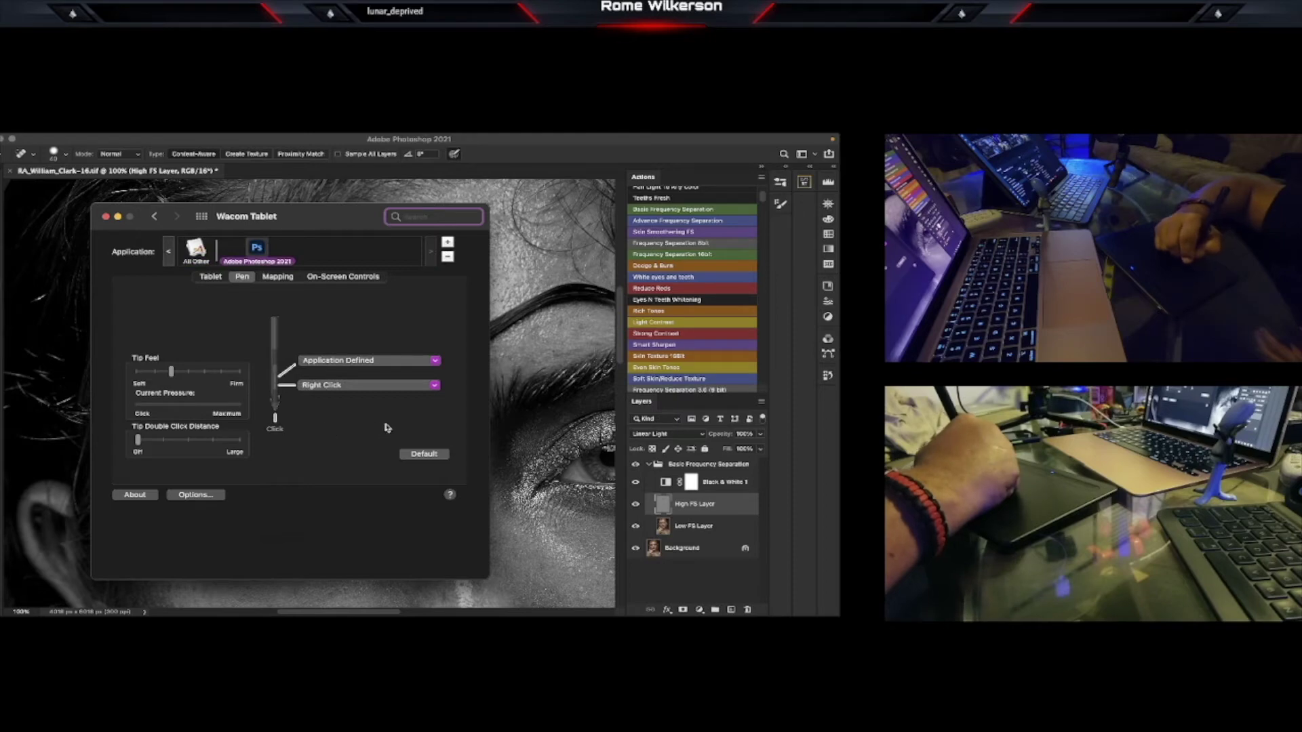
{"action": "left_click", "coordinate": [188, 373]}
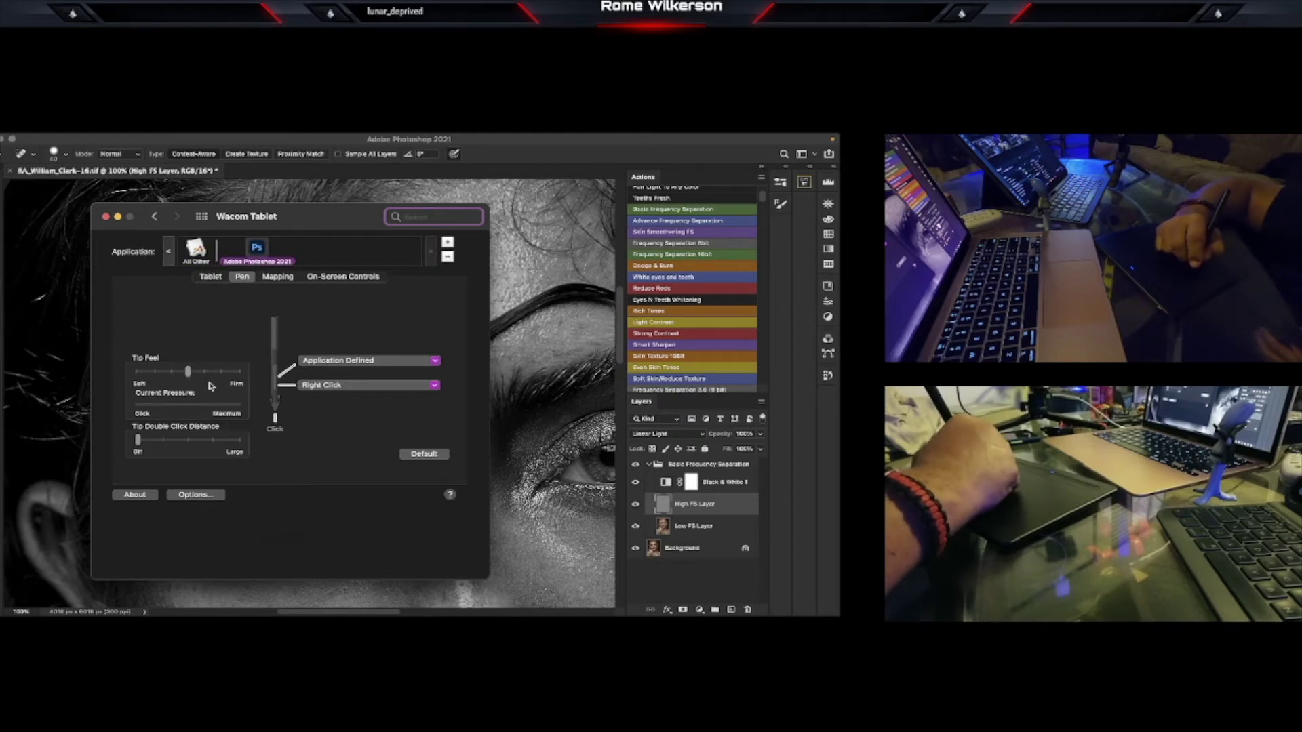
{"action": "left_click", "coordinate": [205, 373]}
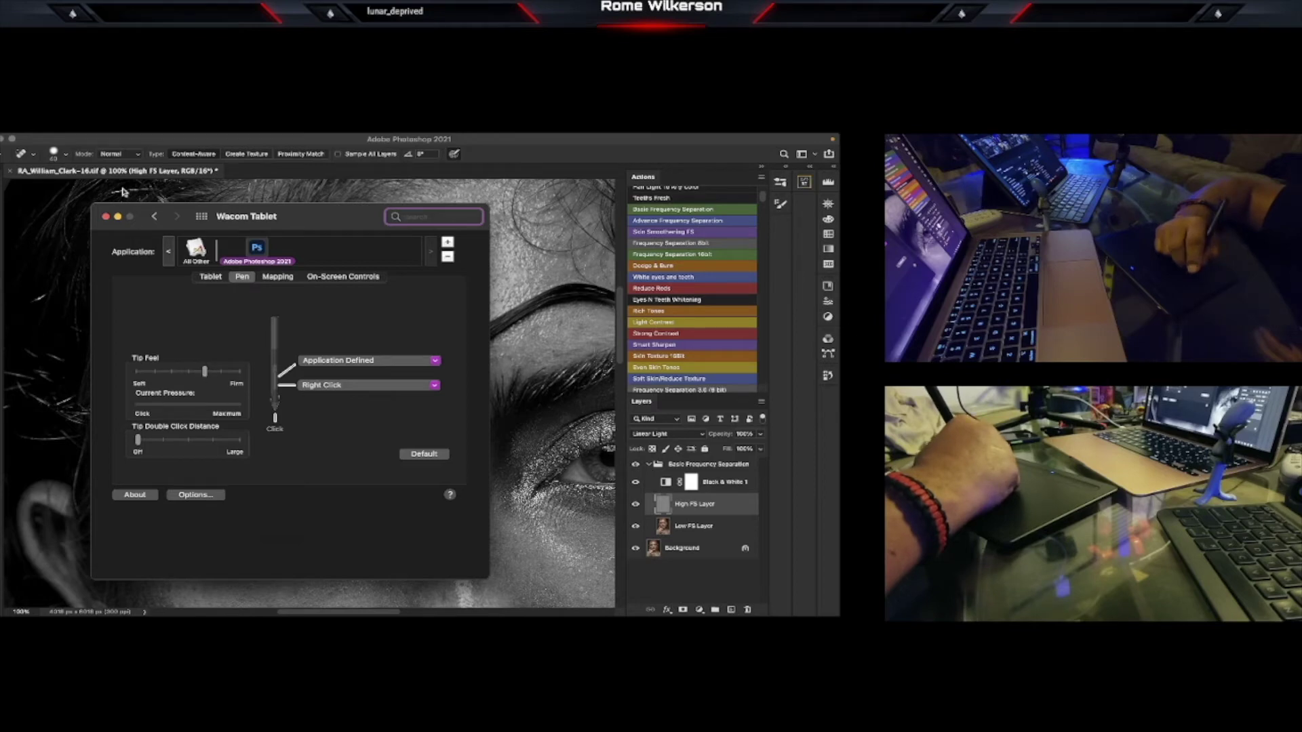
{"action": "left_click", "coordinate": [106, 216]}
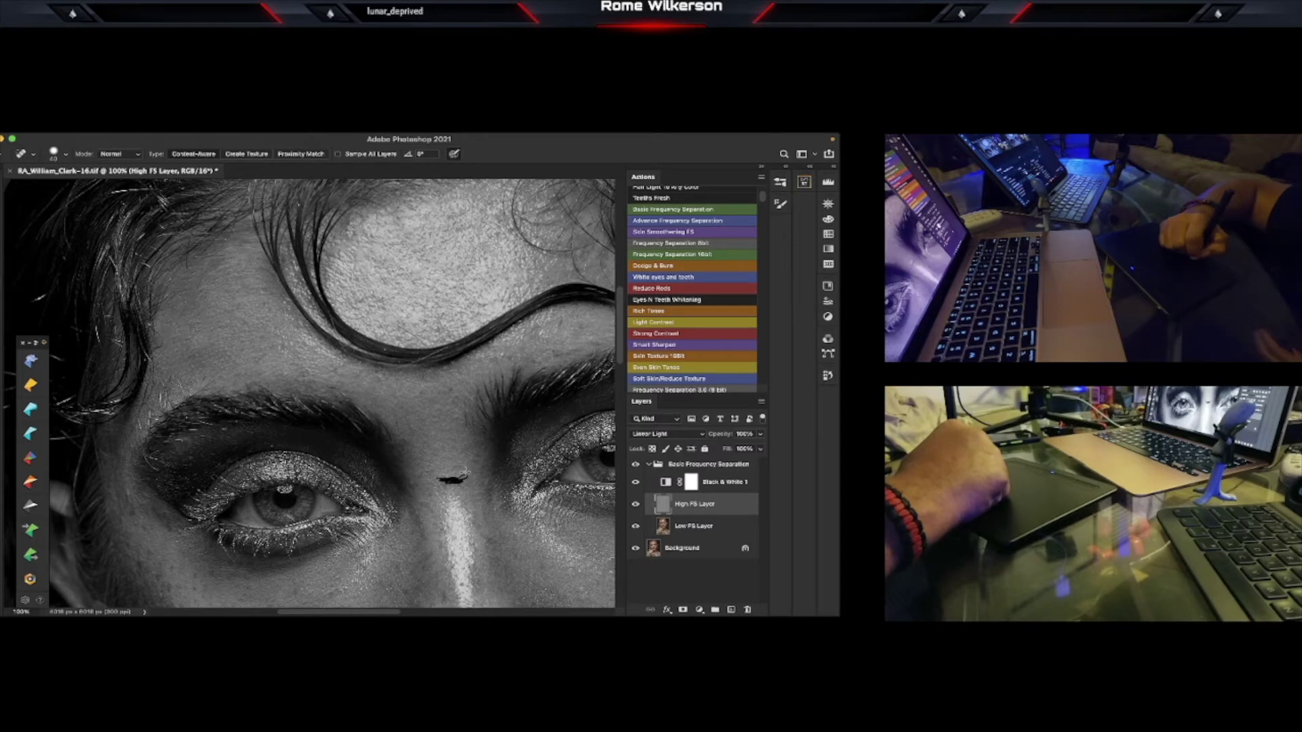
- Heal the flaws between the eyebrows, above the brow on the brighter side, and on the cheeks with the Spot Healing Brush
{"action": "left_click_drag", "start_coordinate": [464, 474], "coordinate": [444, 485]}
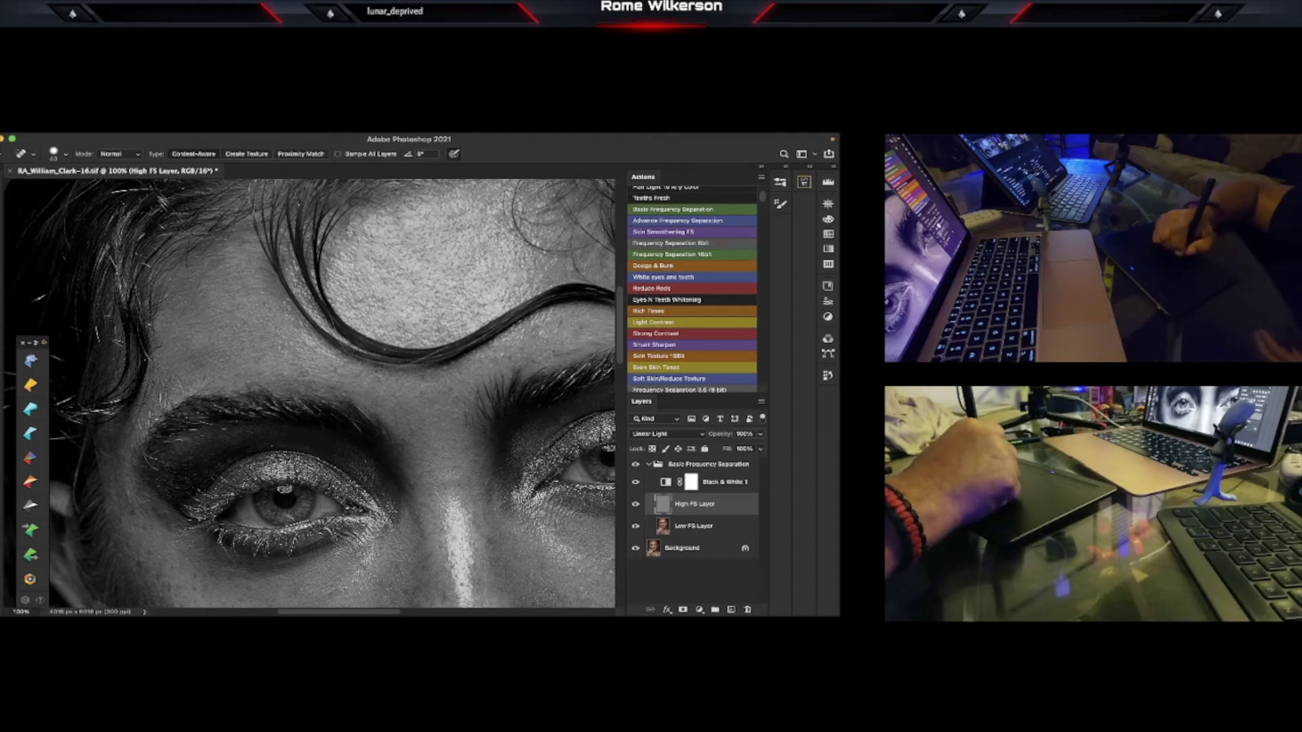
{"action": "left_click_drag", "start_coordinate": [549, 324], "coordinate": [557, 321]}
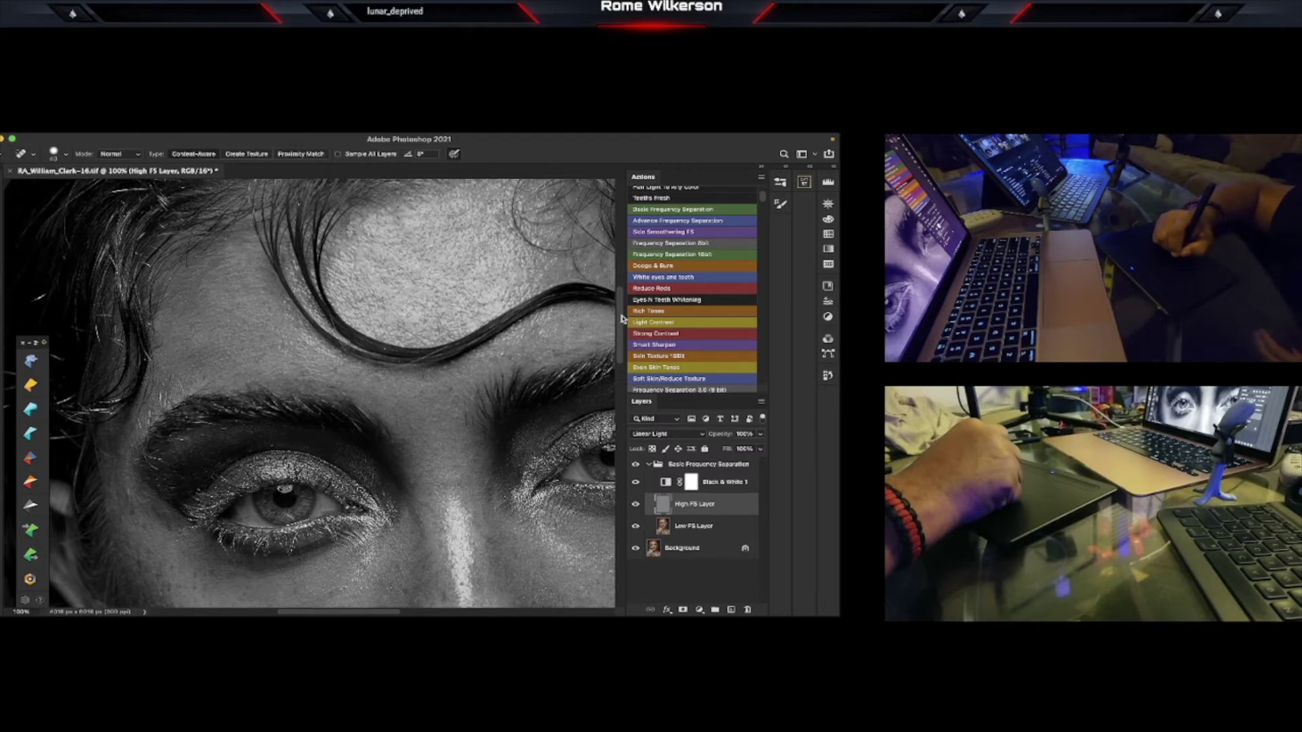
{"action": "left_click_drag", "start_coordinate": [619, 320], "coordinate": [619, 364]}
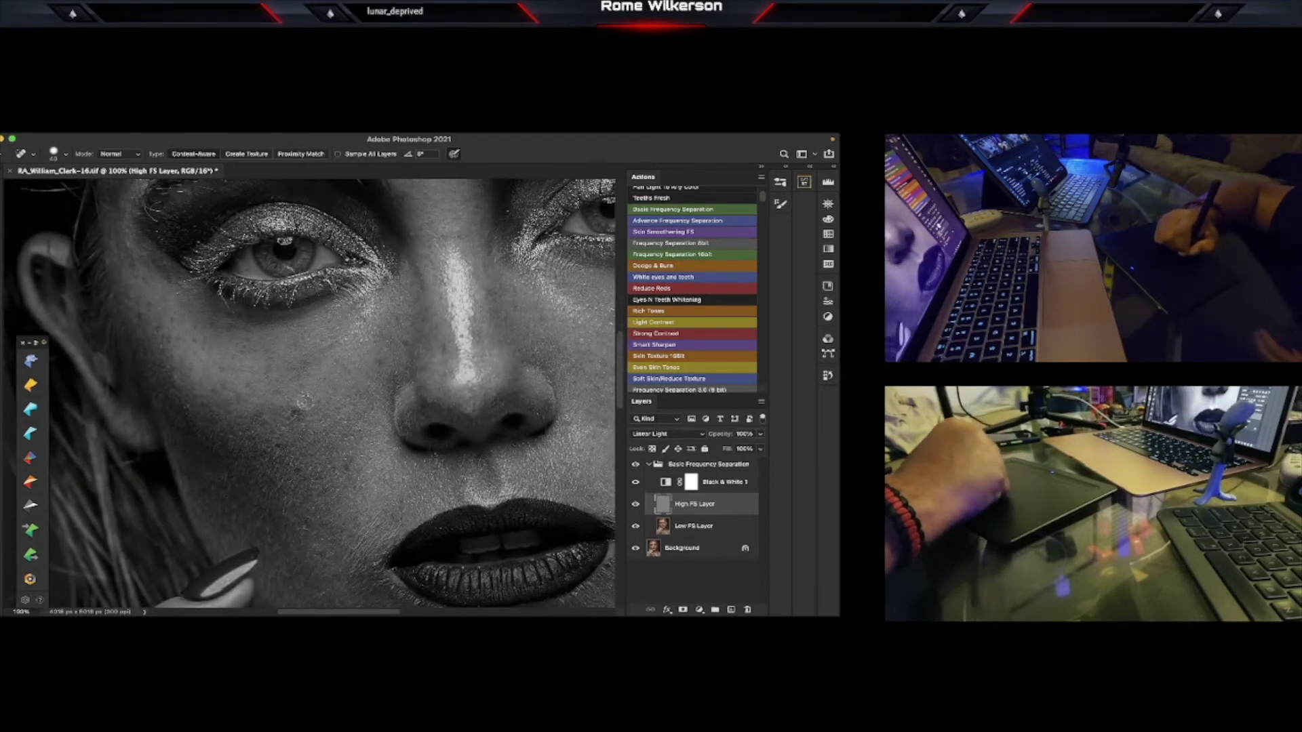
{"action": "left_click_drag", "start_coordinate": [294, 407], "coordinate": [299, 408]}
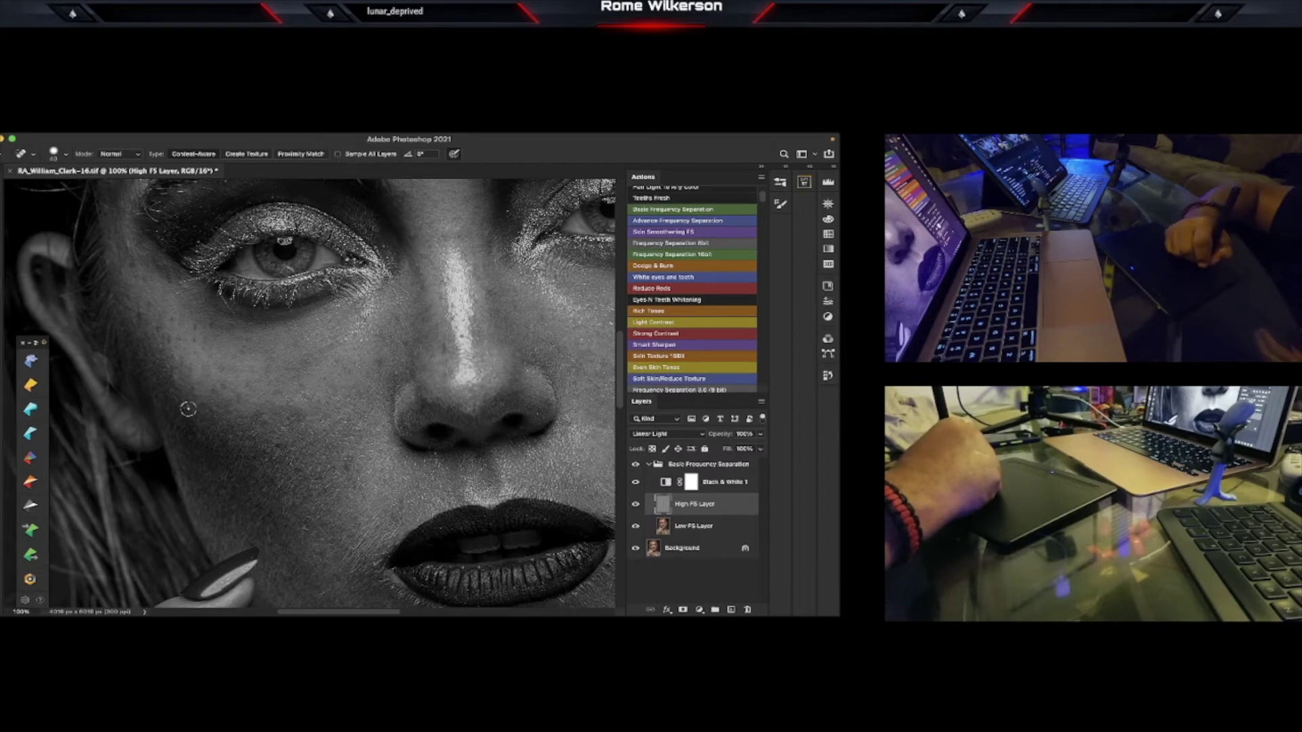
{"action": "left_click_drag", "start_coordinate": [187, 407], "coordinate": [181, 411]}
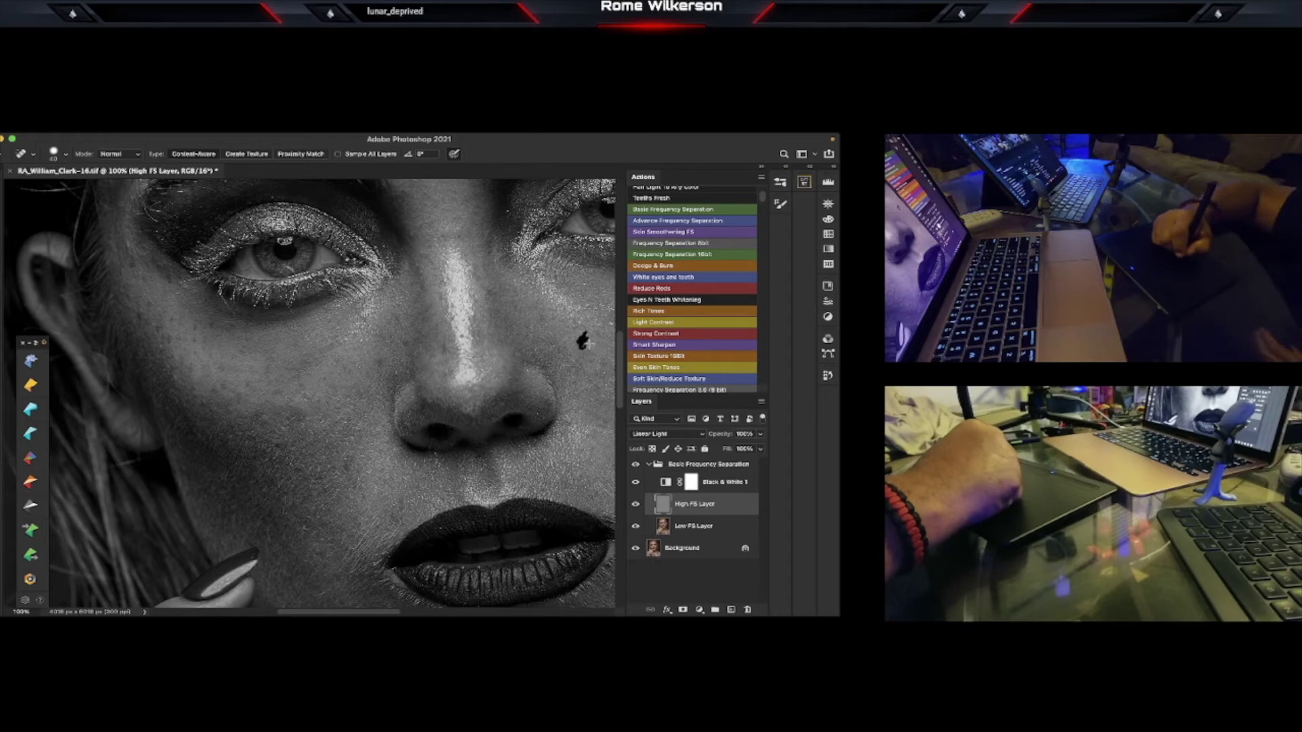
- Inspect the skin around the mouth and chin, and check the Brush Settings available for the healing brush
{"action": "left_click_drag", "start_coordinate": [622, 351], "coordinate": [621, 390]}
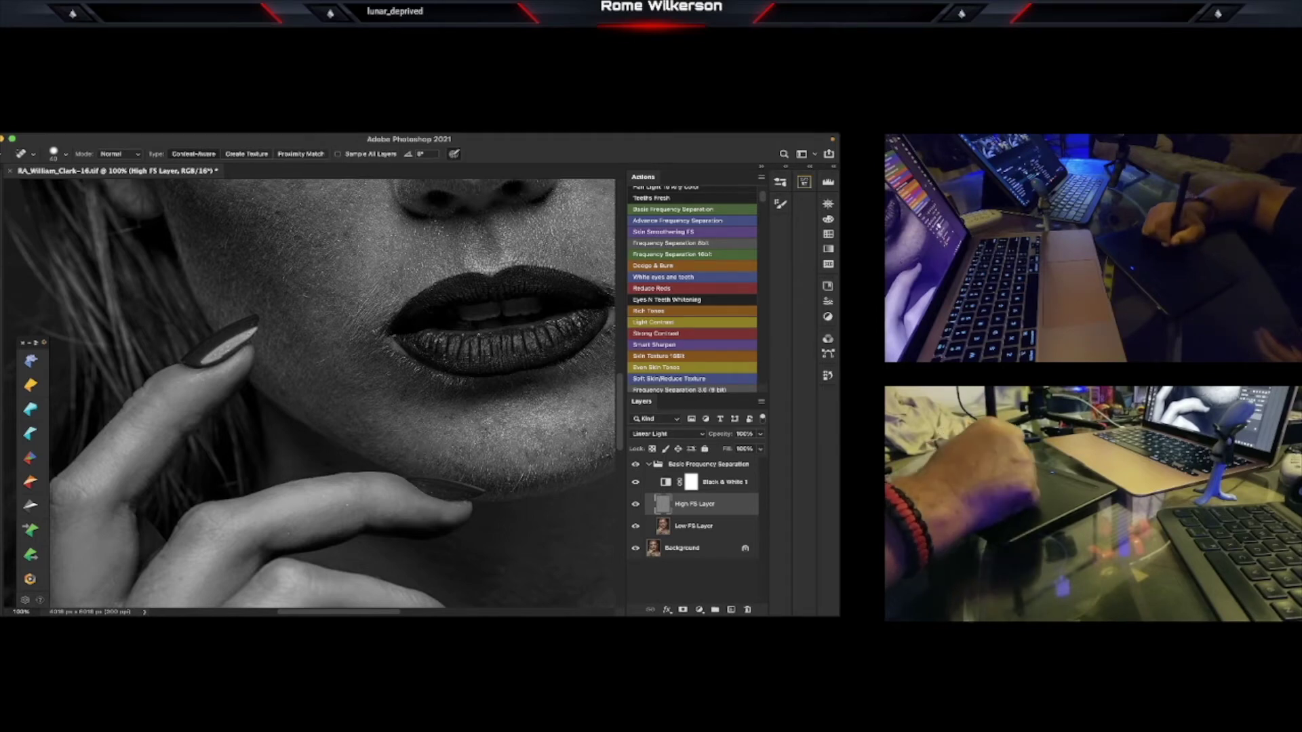
{"action": "left_click", "coordinate": [781, 206]}
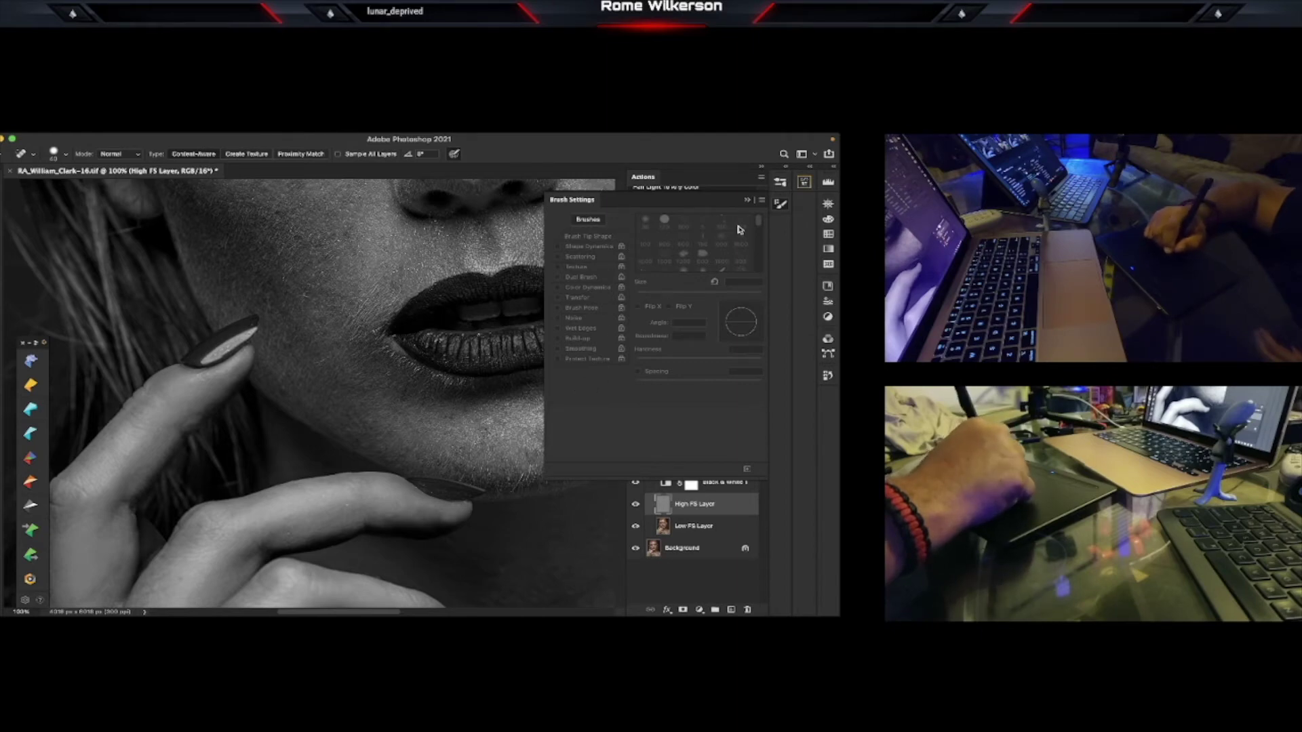
{"action": "left_click", "coordinate": [747, 200]}
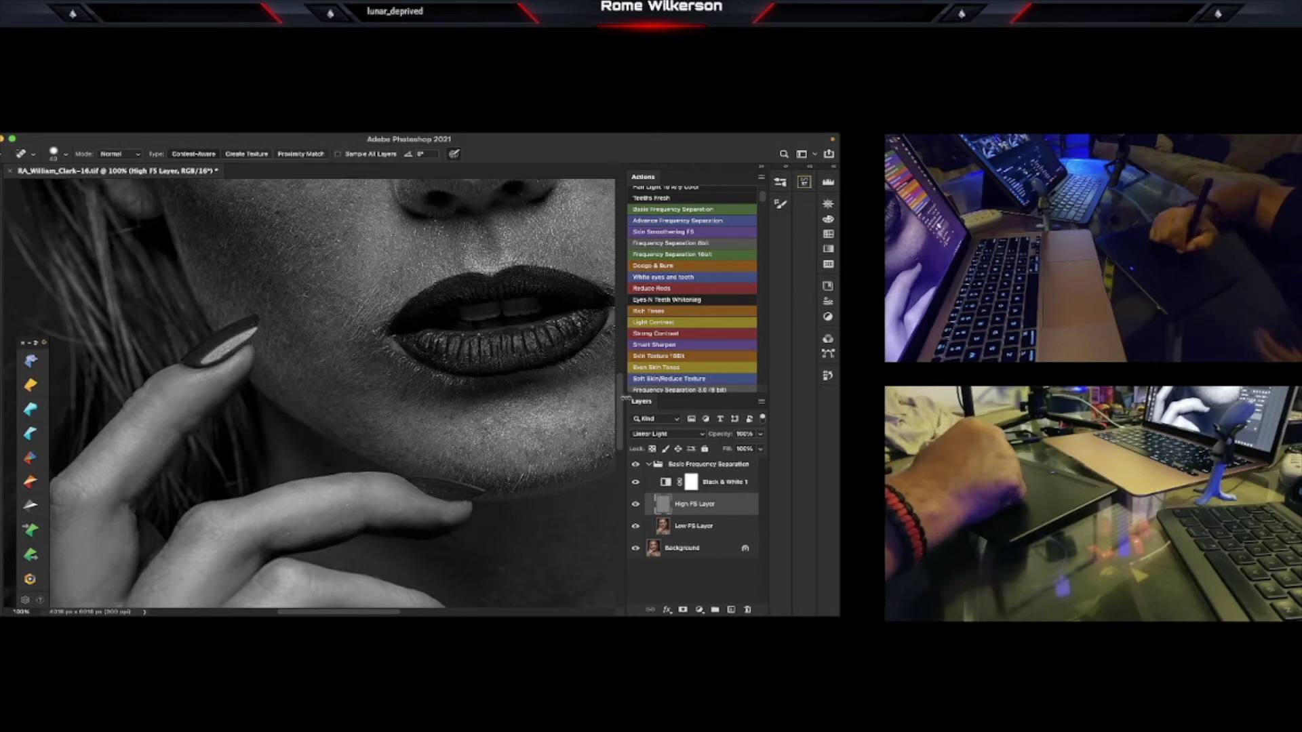
- Heal the stray hairs and texture just beneath the eyebrow on the brighter side of the face on the High FS Layer
{"action": "left_click_drag", "start_coordinate": [618, 402], "coordinate": [637, 332]}
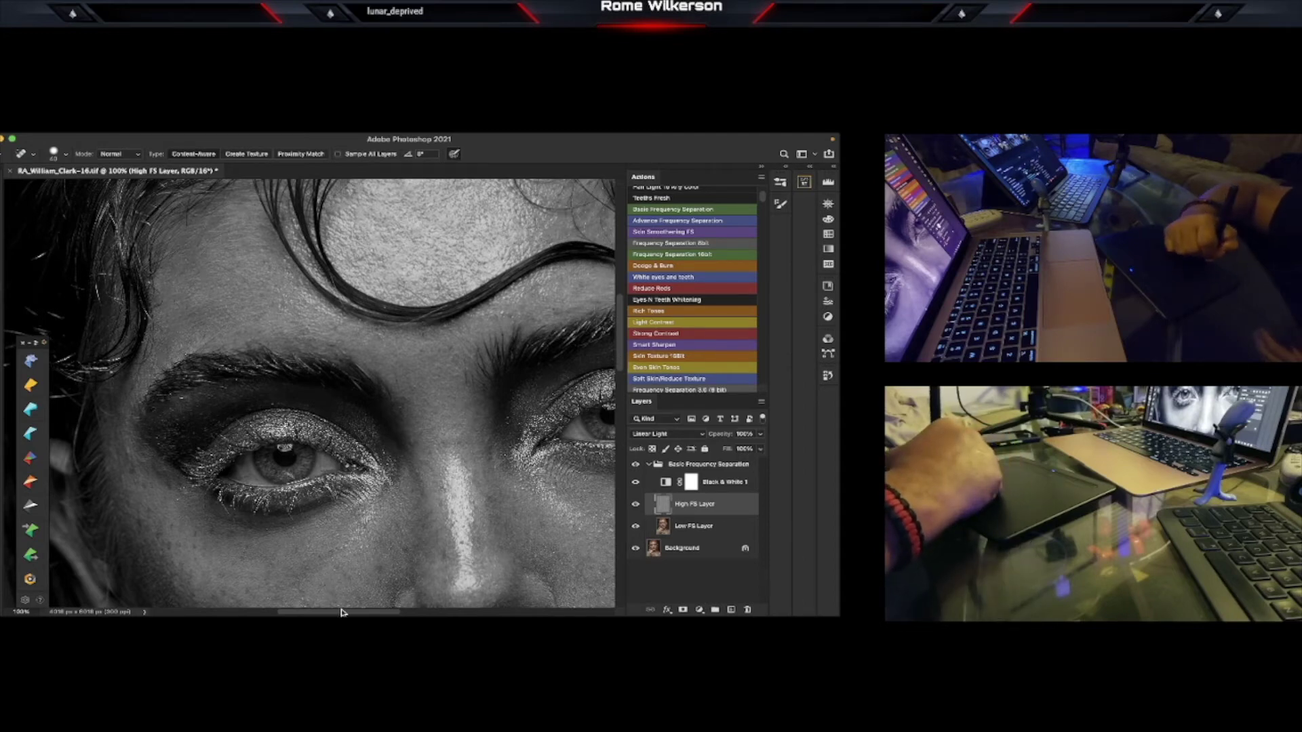
{"action": "left_click_drag", "start_coordinate": [341, 613], "coordinate": [422, 612]}
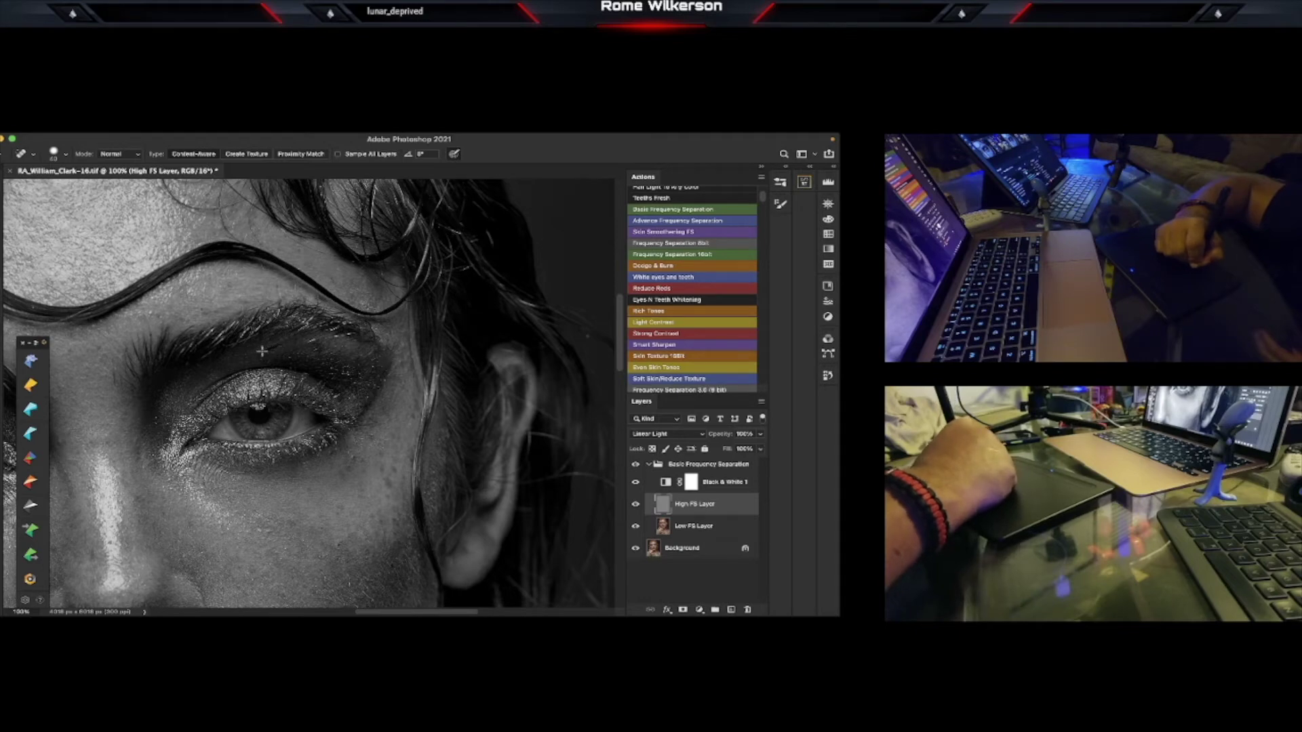
{"action": "left_click_drag", "start_coordinate": [248, 350], "coordinate": [303, 347]}
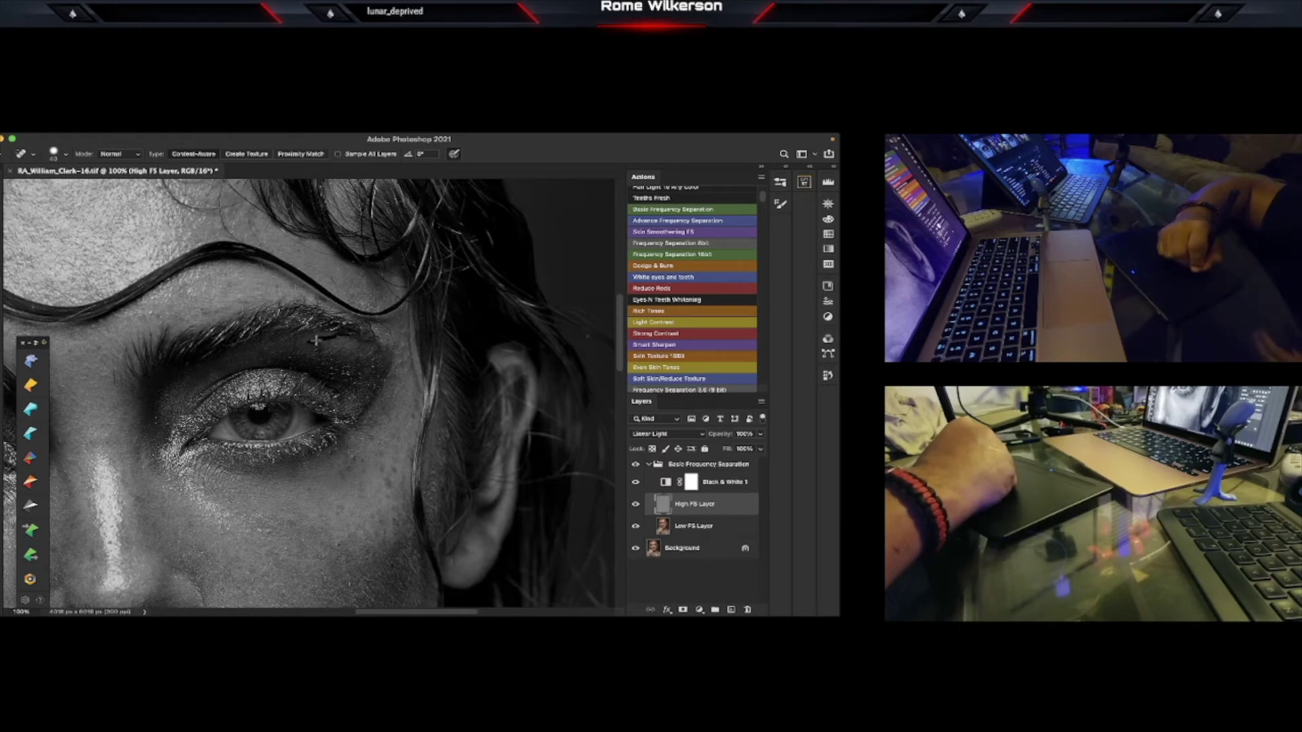
{"action": "left_click_drag", "start_coordinate": [342, 343], "coordinate": [347, 343]}
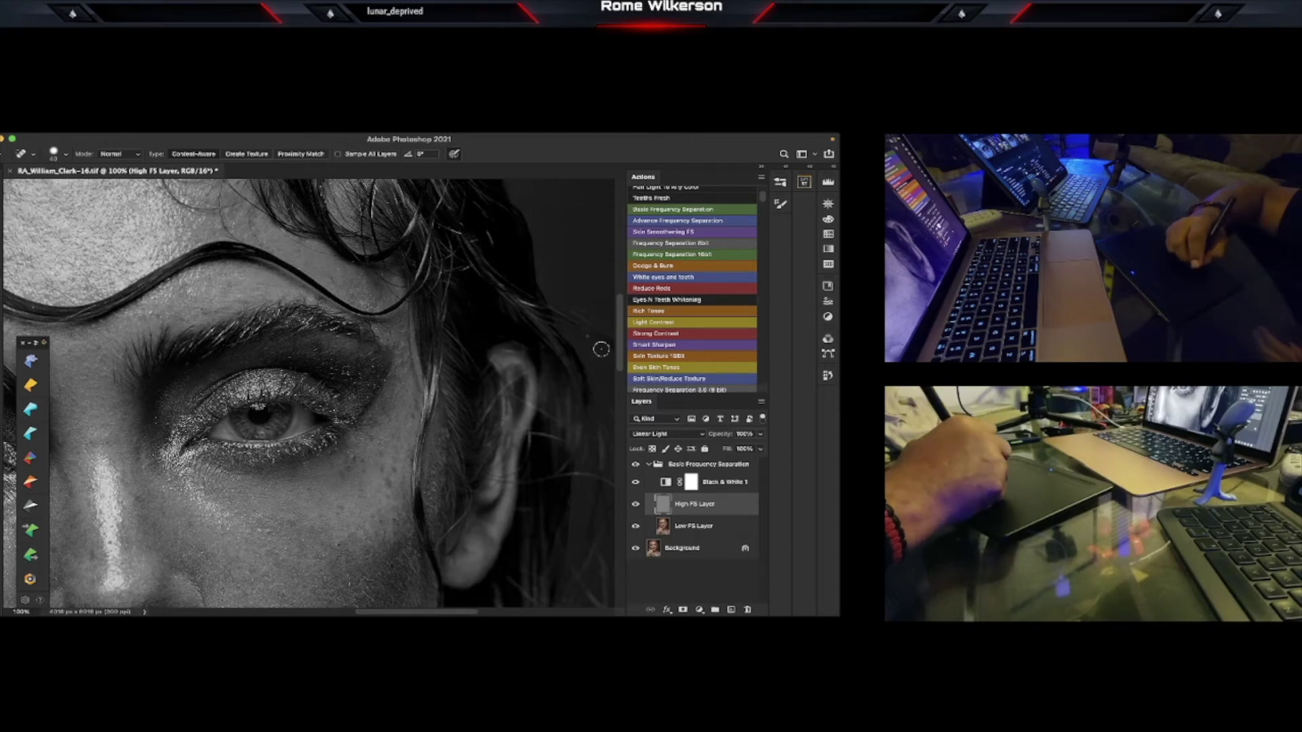
- Heal the dark blemish on the cheek near the earlobe, and check the lower face and eye area for remaining flaws
{"action": "left_click_drag", "start_coordinate": [618, 342], "coordinate": [615, 382]}
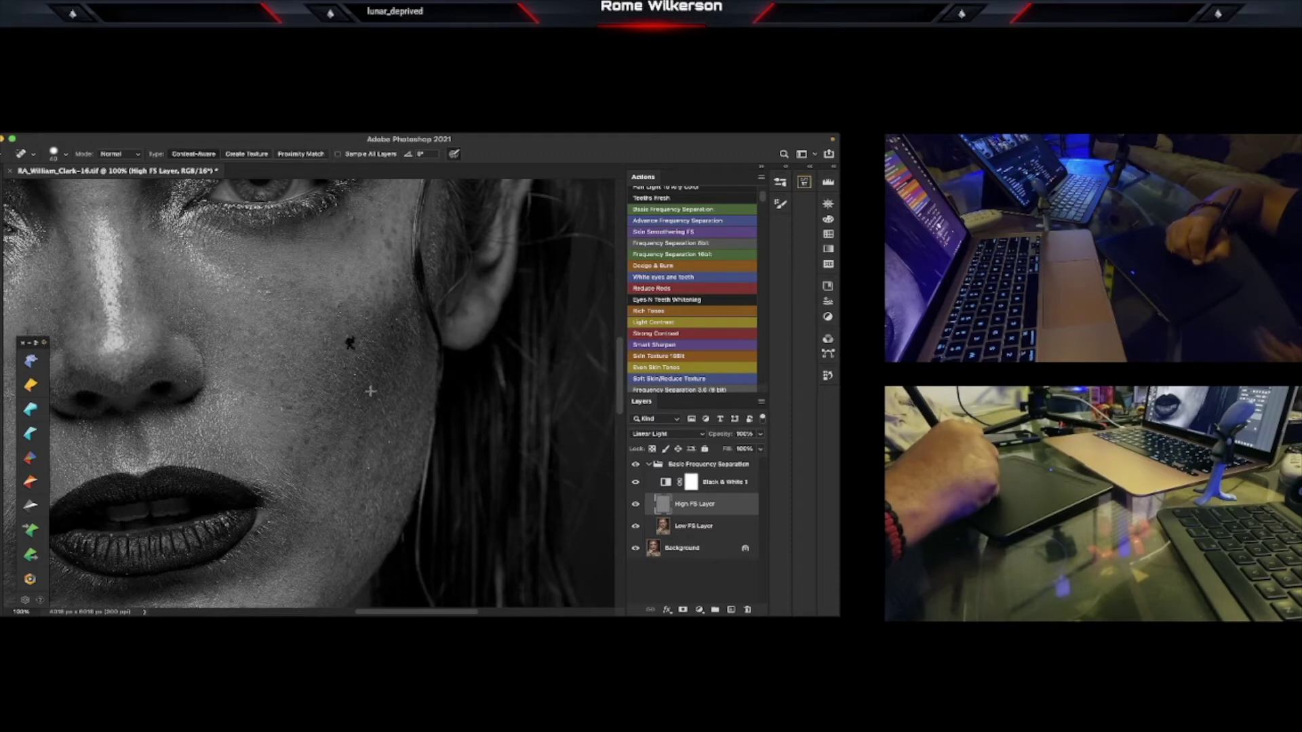
{"action": "left_click", "coordinate": [350, 343]}
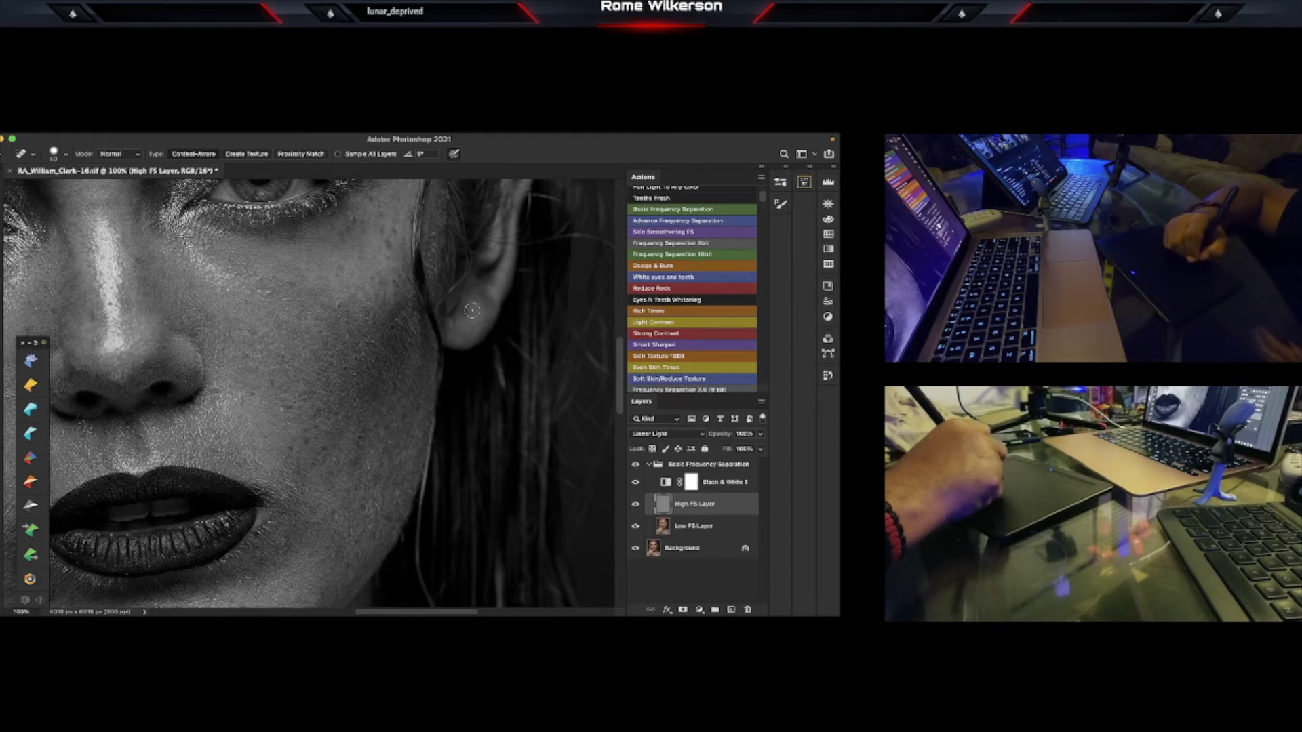
{"action": "left_click_drag", "start_coordinate": [615, 346], "coordinate": [616, 403]}
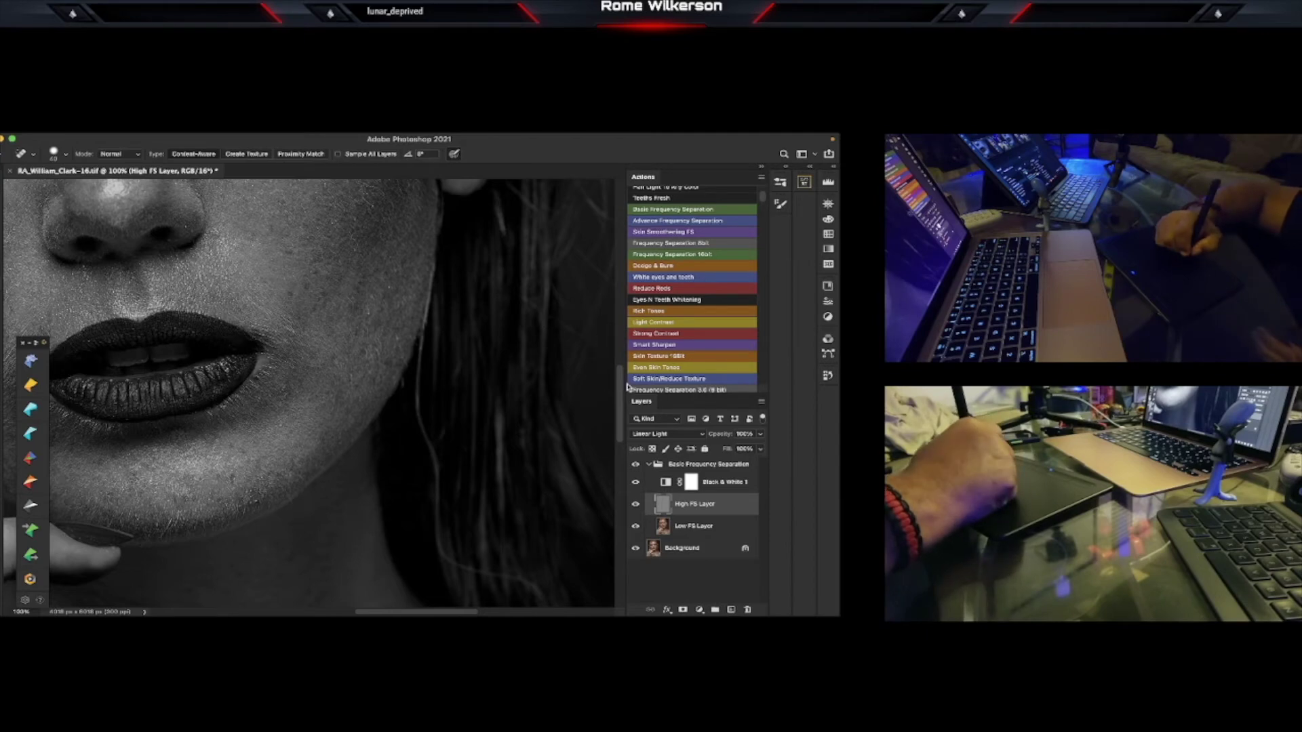
{"action": "left_click_drag", "start_coordinate": [621, 386], "coordinate": [637, 320]}
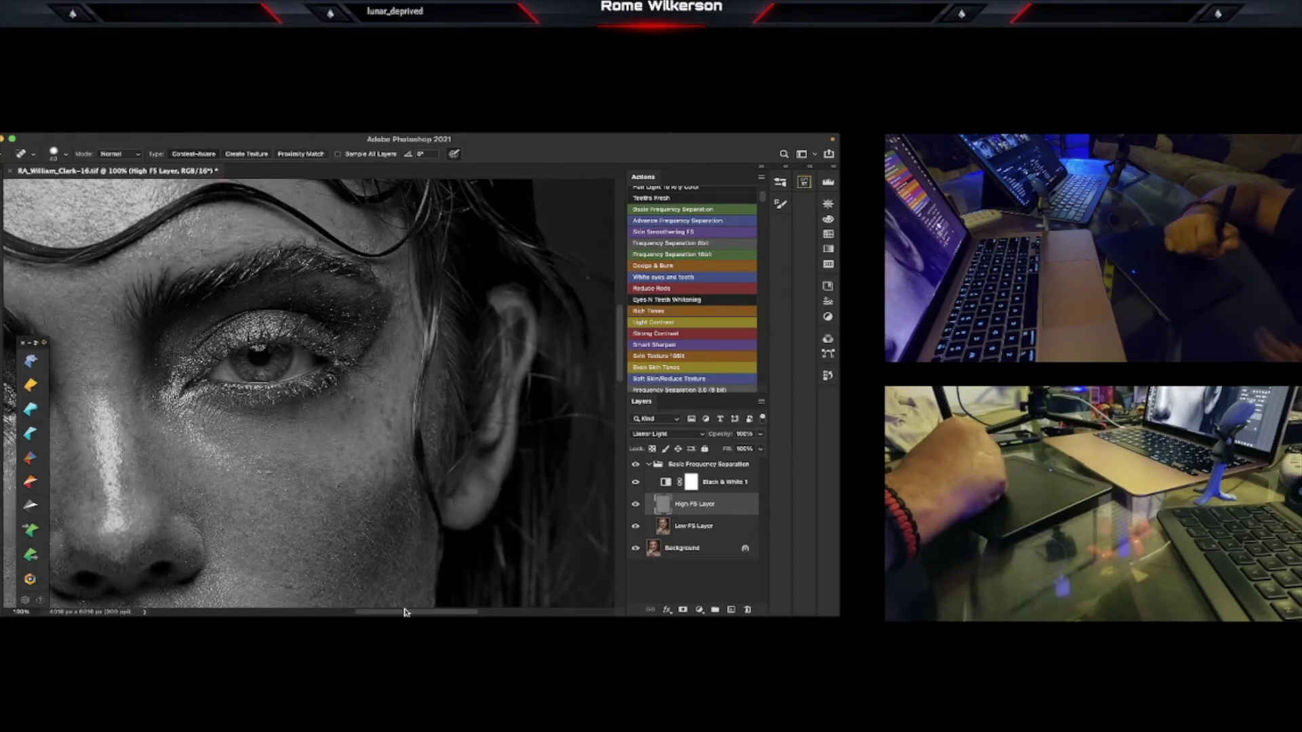
{"action": "mouse_move", "coordinate": [402, 614]}
{"action": "left_mouse_down"}
{"action": "mouse_move", "coordinate": [311, 615]}
{"action": "mouse_move", "coordinate": [378, 616]}
{"action": "left_mouse_up"}
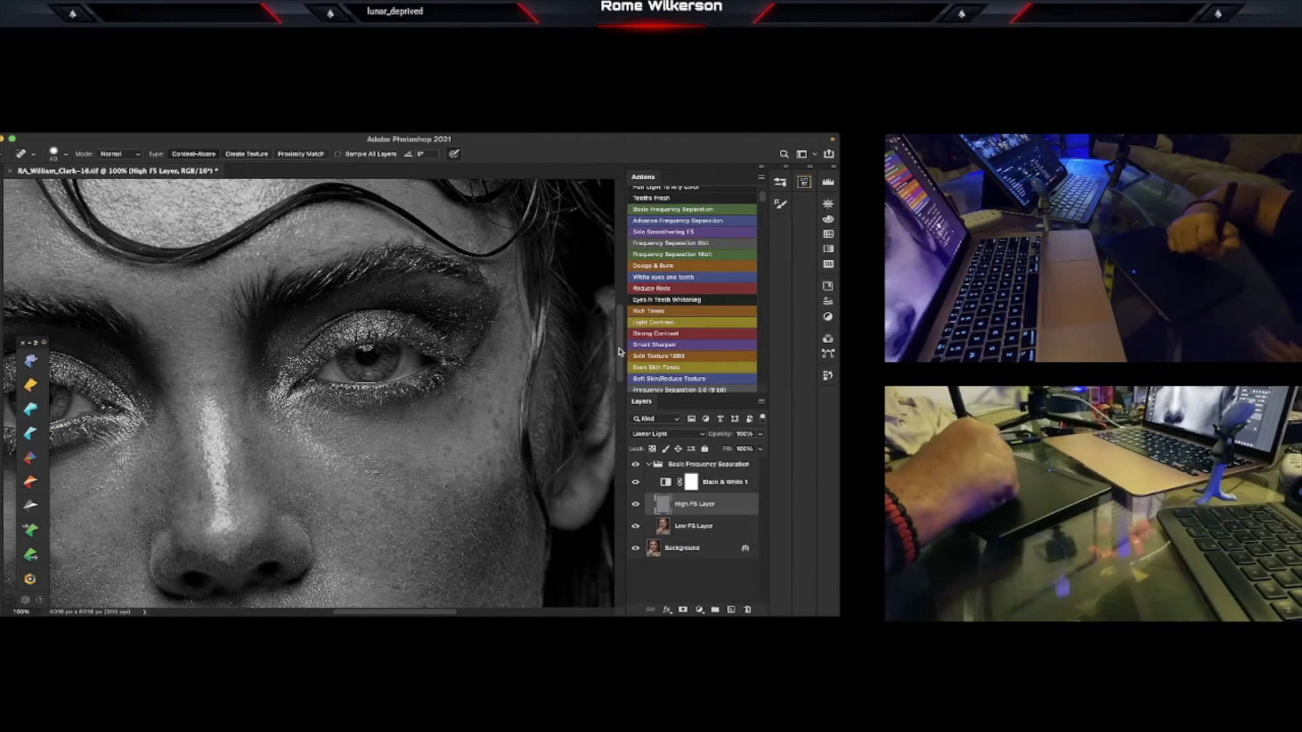
- Check the lower face and whole portrait, comparing the retouch with the original by isolating and restoring the Background layer's visibility
{"action": "left_click_drag", "start_coordinate": [623, 350], "coordinate": [617, 392]}
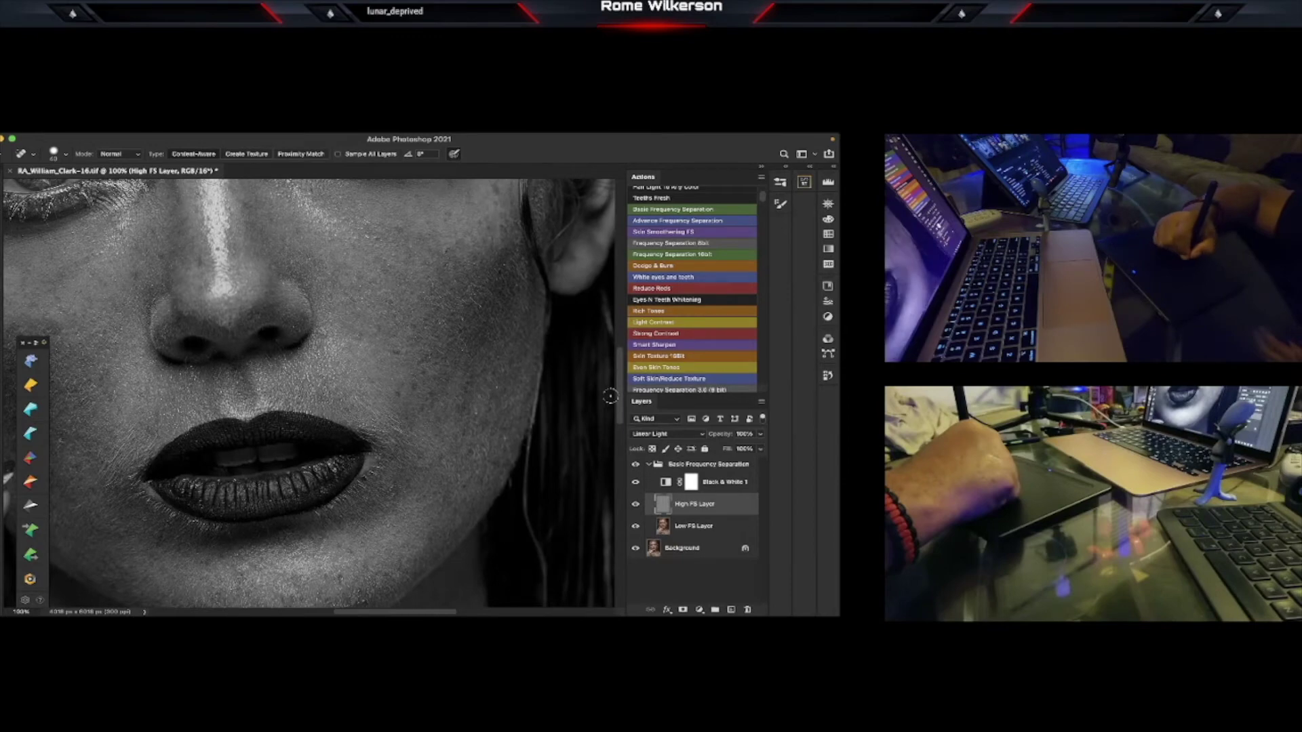
{"action": "key", "text": "super+0"}
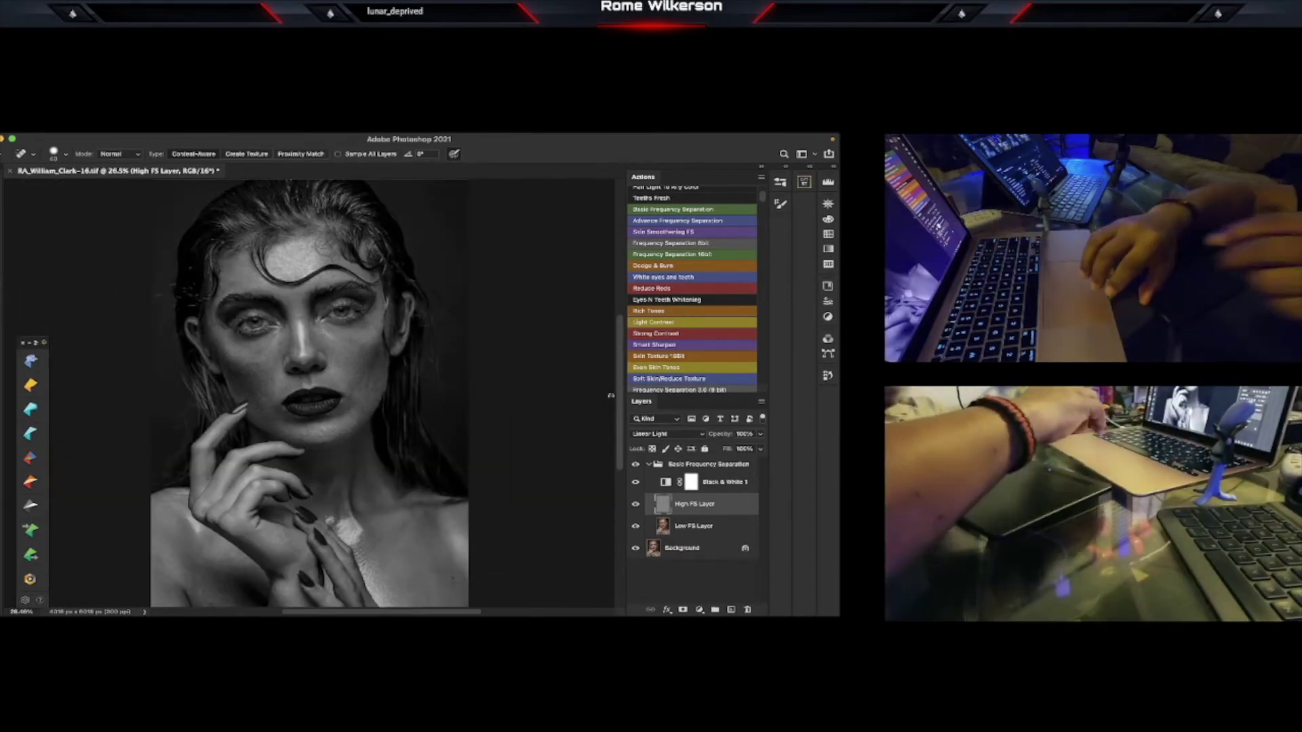
{"action": "left_click", "coordinate": [635, 549], "text": "alt"}
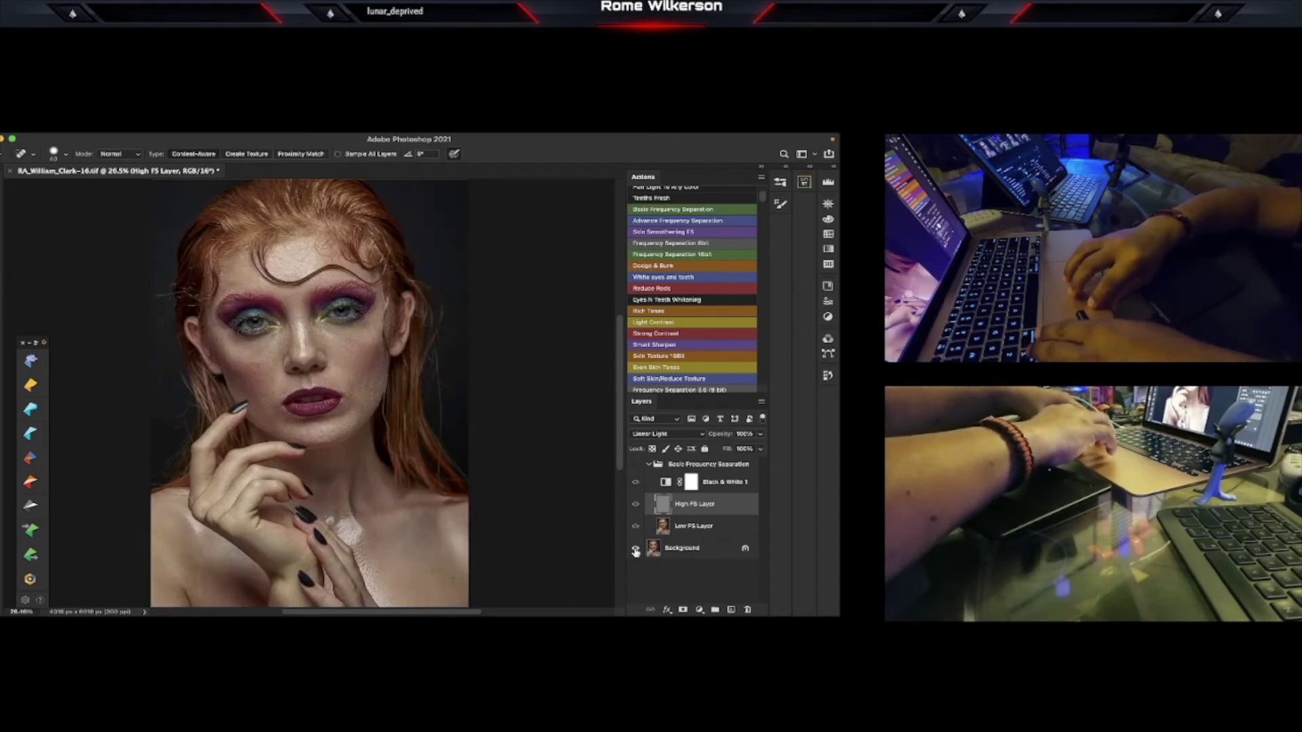
{"action": "left_click", "coordinate": [635, 549], "text": "alt"}
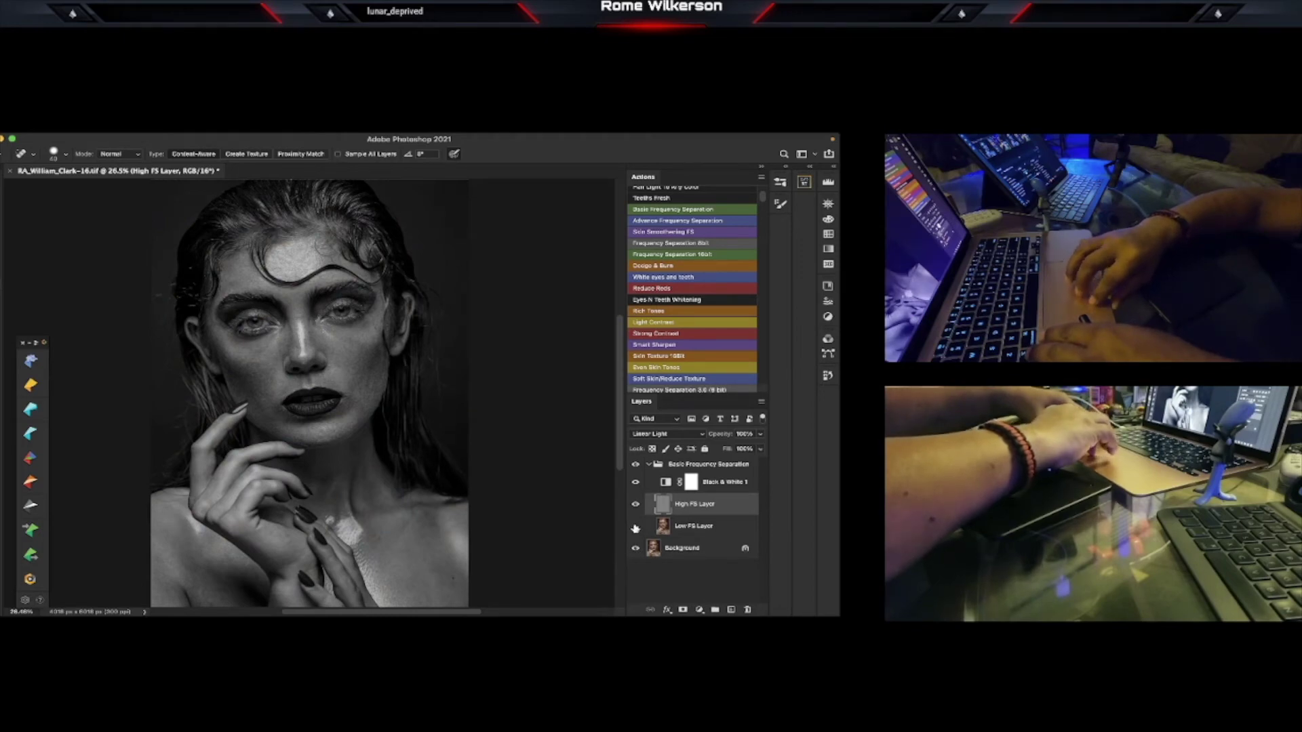
- Examine the skin texture across the face with the Low FS Layer temporarily hidden, and restore that layer's visibility
{"action": "left_click", "coordinate": [636, 527]}
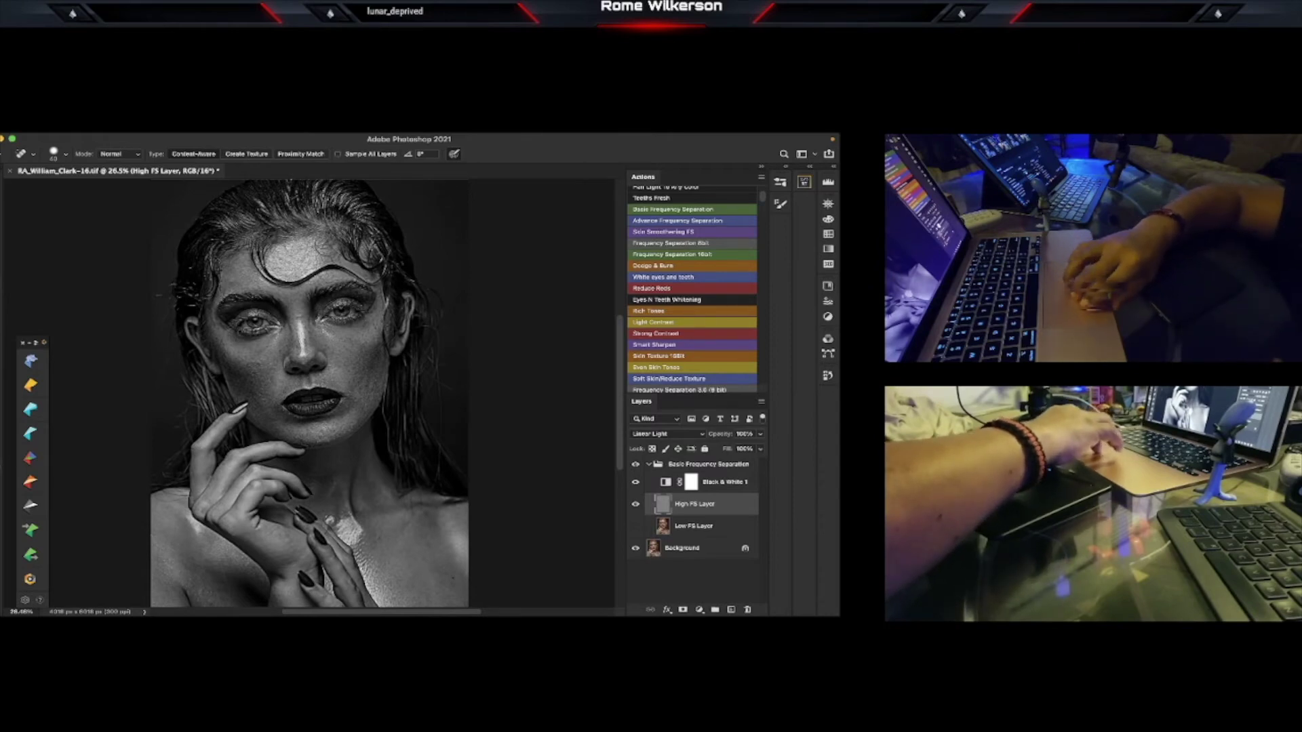
{"action": "key", "text": "z"}
{"action": "left_click", "coordinate": [298, 313]}
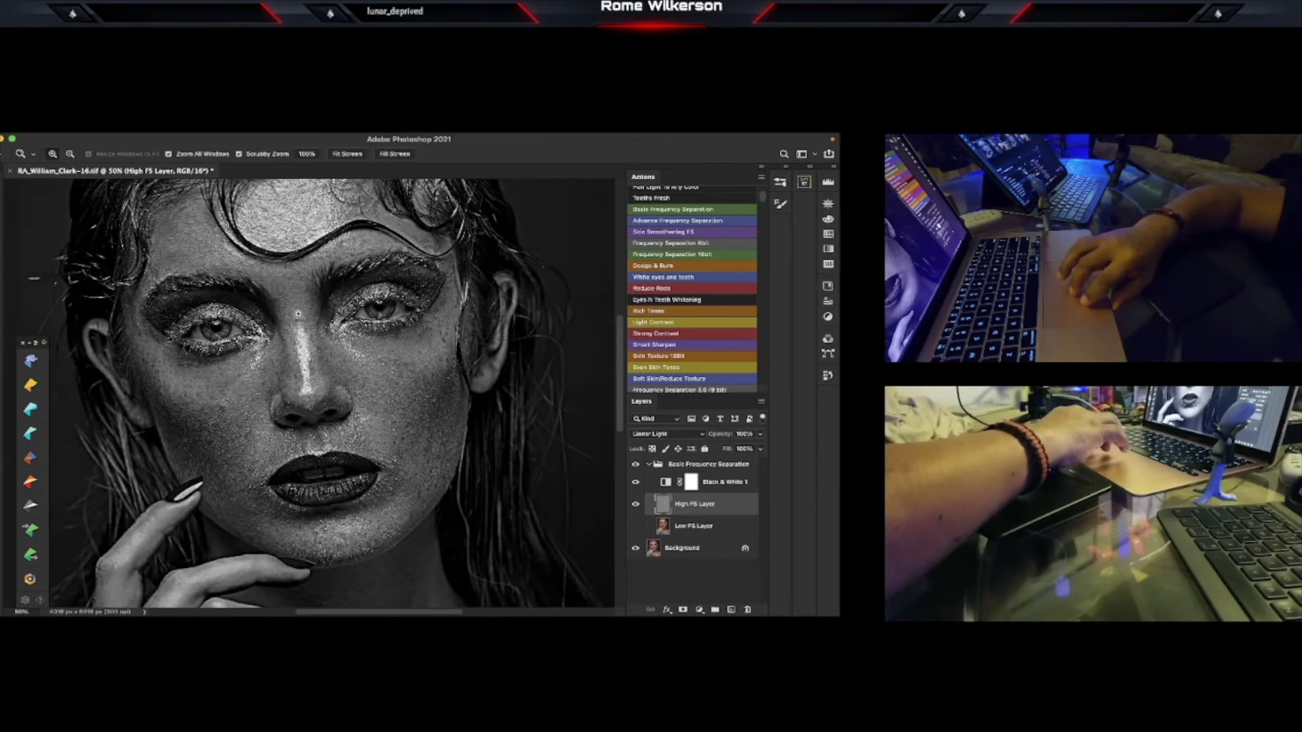
{"action": "left_click", "coordinate": [298, 313]}
{"action": "scroll", "coordinate": [298, 313], "scroll_direction": "left", "scroll_amount": 5}
{"action": "scroll", "coordinate": [298, 313], "scroll_direction": "down", "scroll_amount": 2}
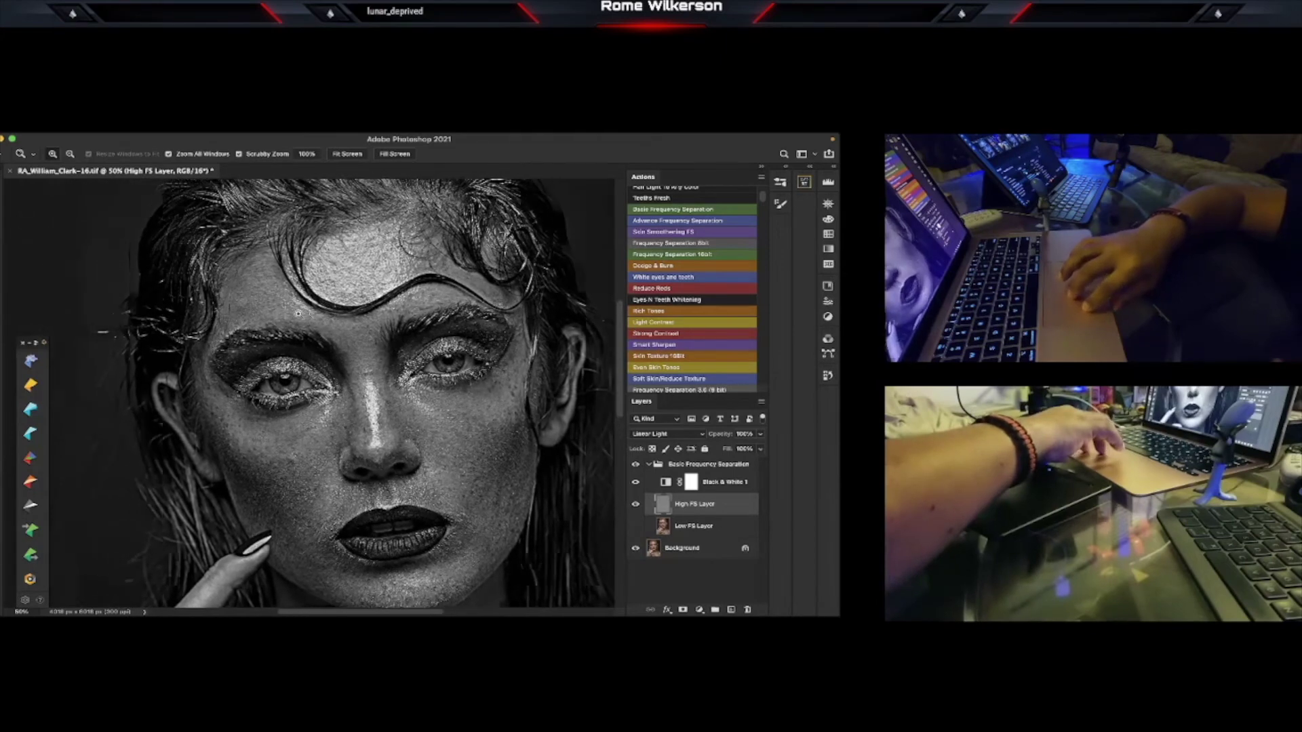
{"action": "scroll", "coordinate": [299, 313], "scroll_direction": "right", "scroll_amount": 5}
{"action": "scroll", "coordinate": [299, 313], "scroll_direction": "up", "scroll_amount": 2}
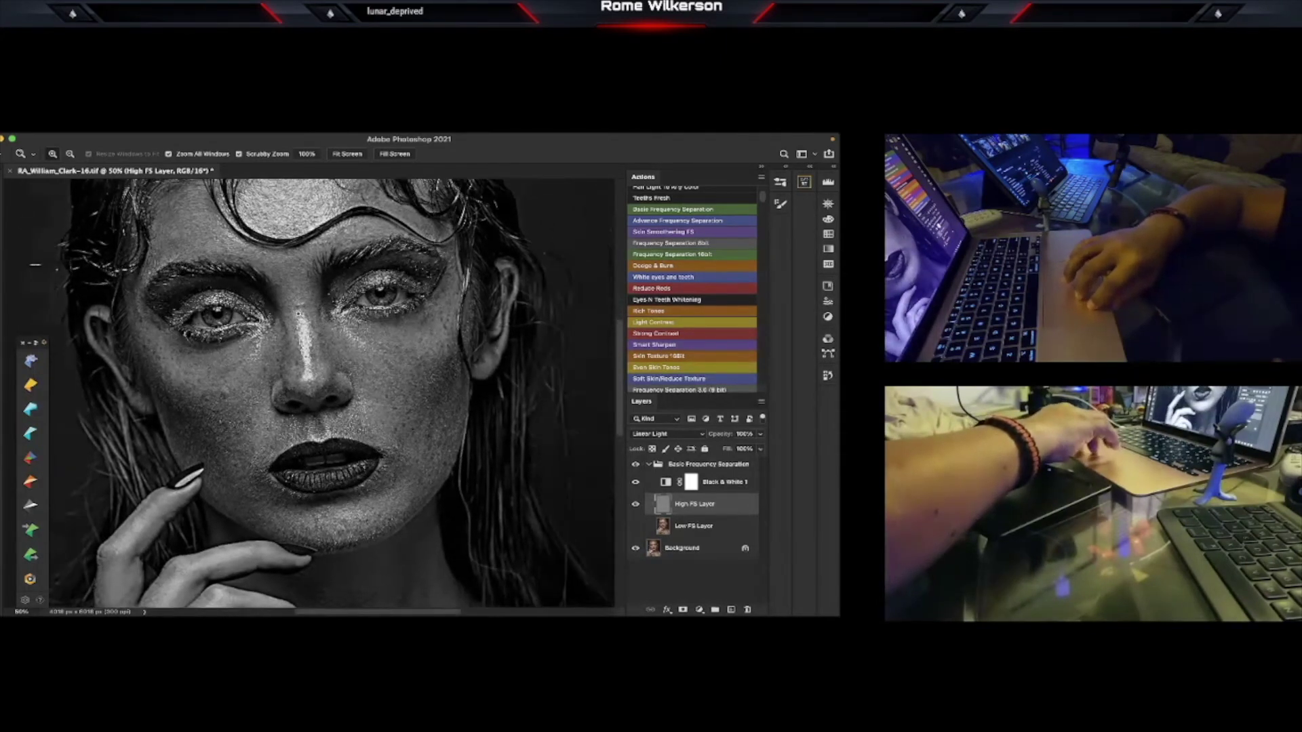
{"action": "scroll", "coordinate": [299, 314], "scroll_direction": "left", "scroll_amount": 2}
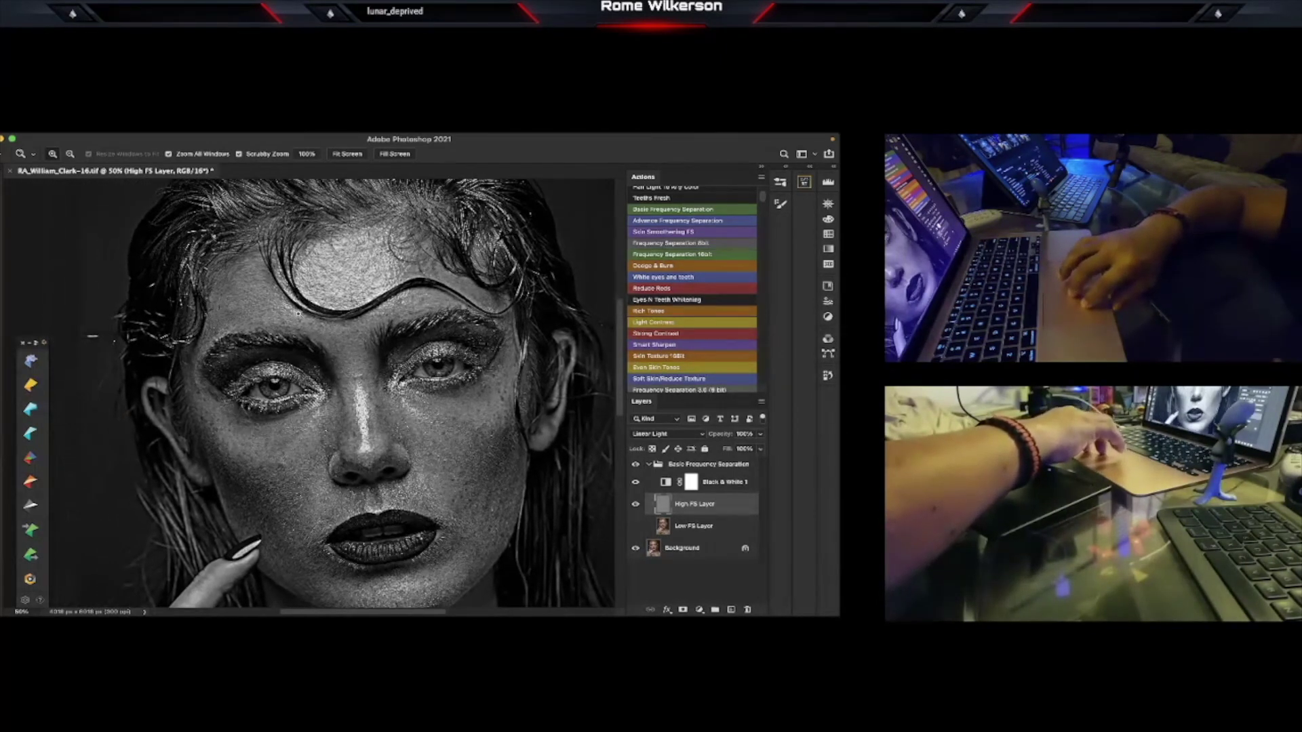
{"action": "scroll", "coordinate": [298, 313], "scroll_direction": "down", "scroll_amount": 3}
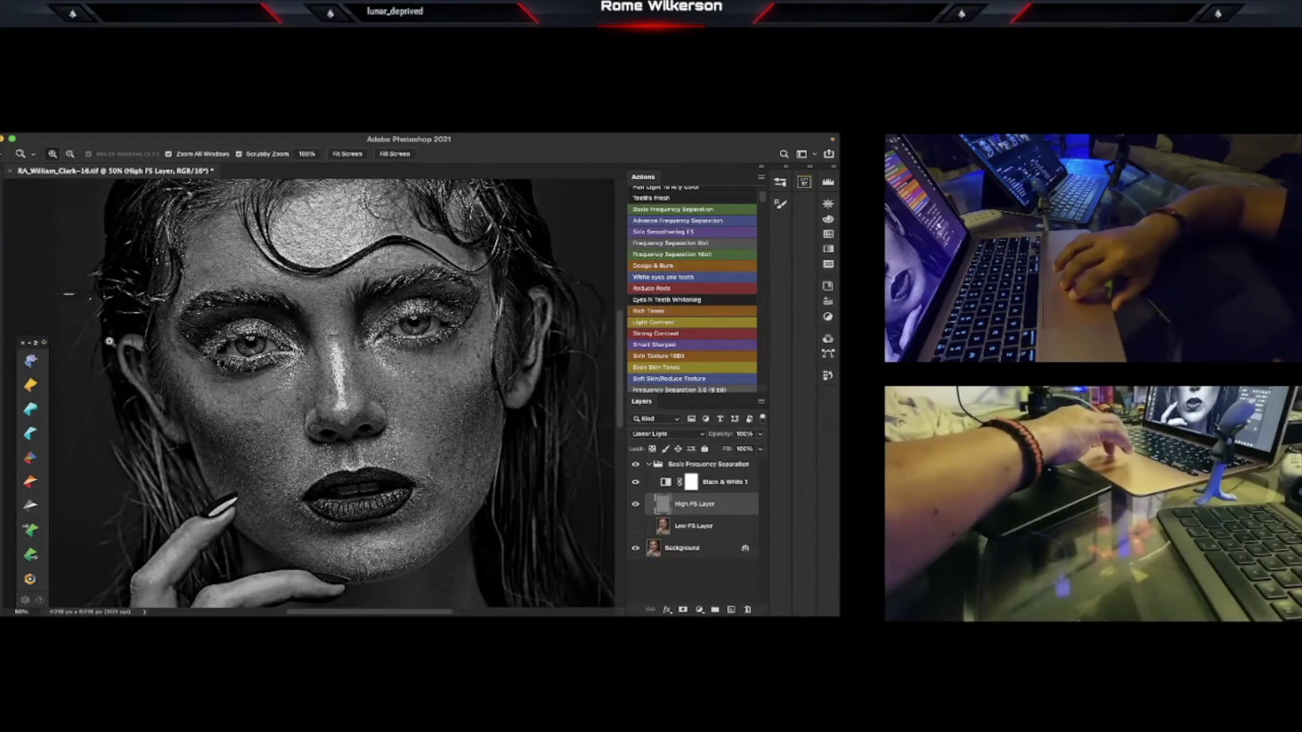
{"action": "key", "text": "j"}
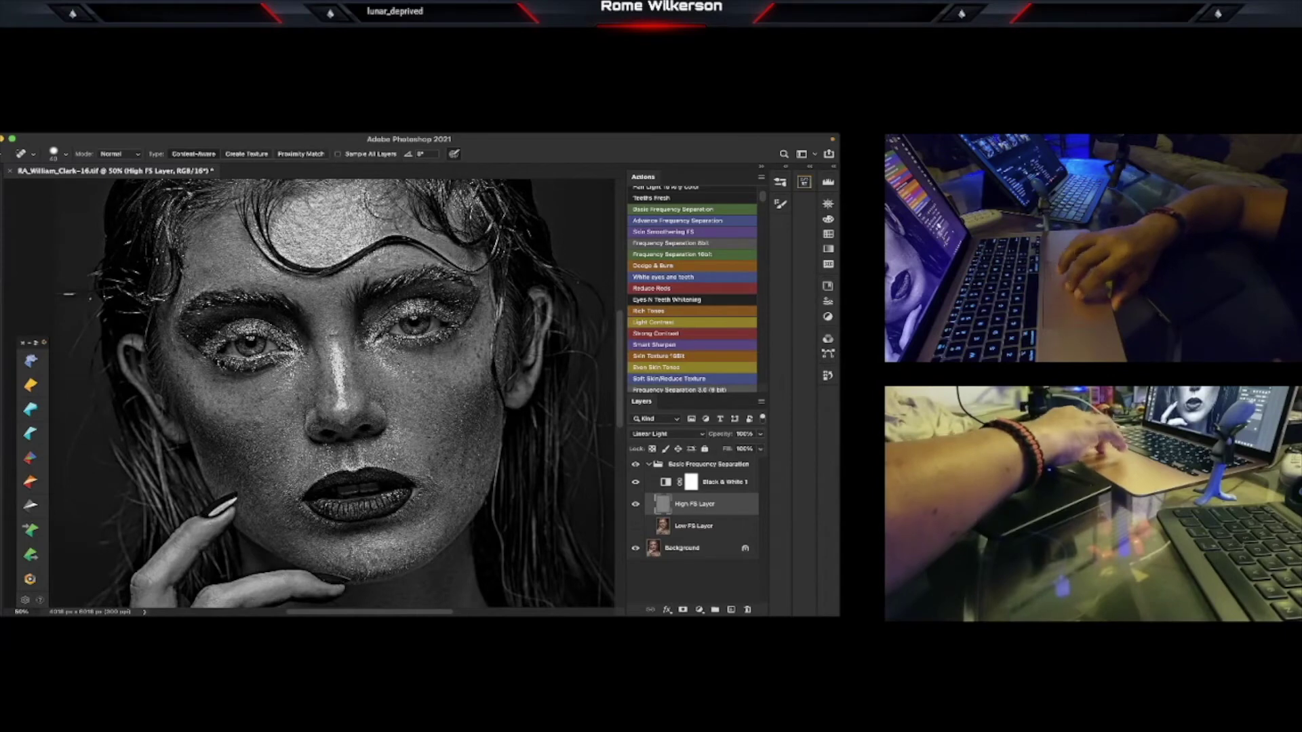
{"action": "left_click", "coordinate": [333, 333]}
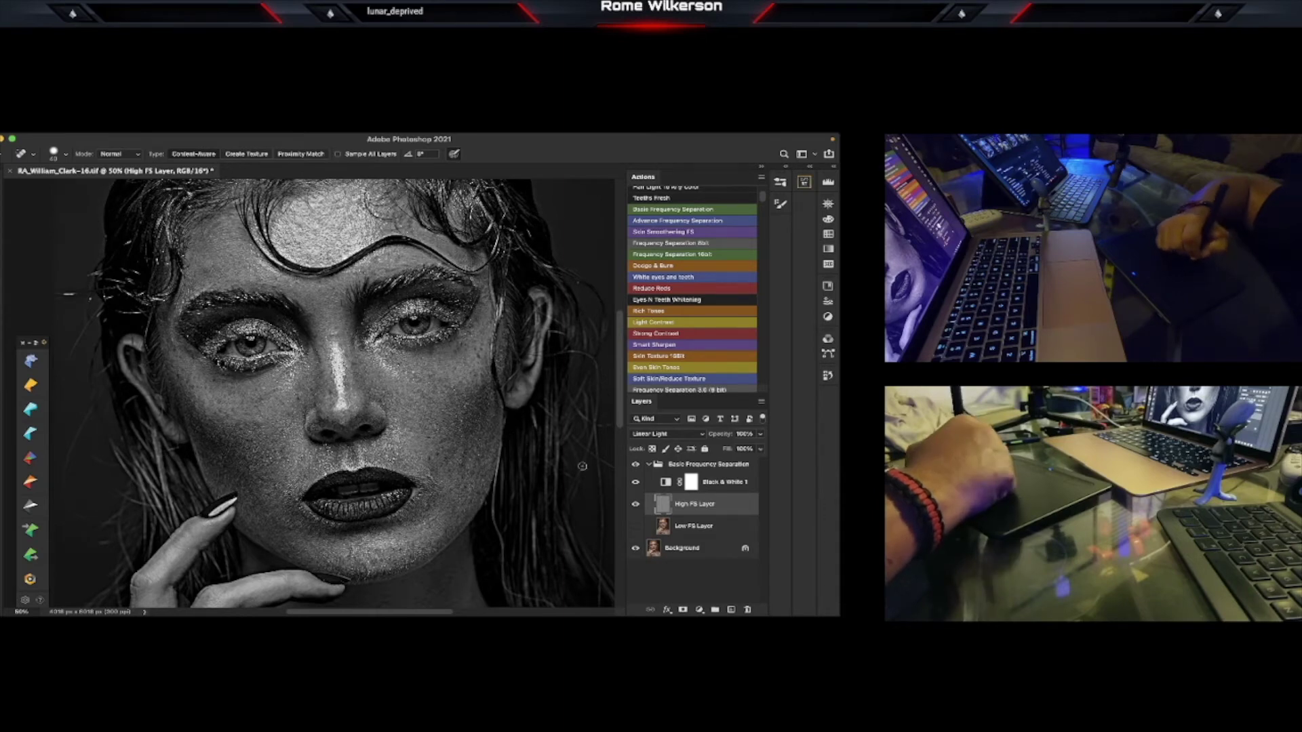
{"action": "left_click", "coordinate": [636, 526]}
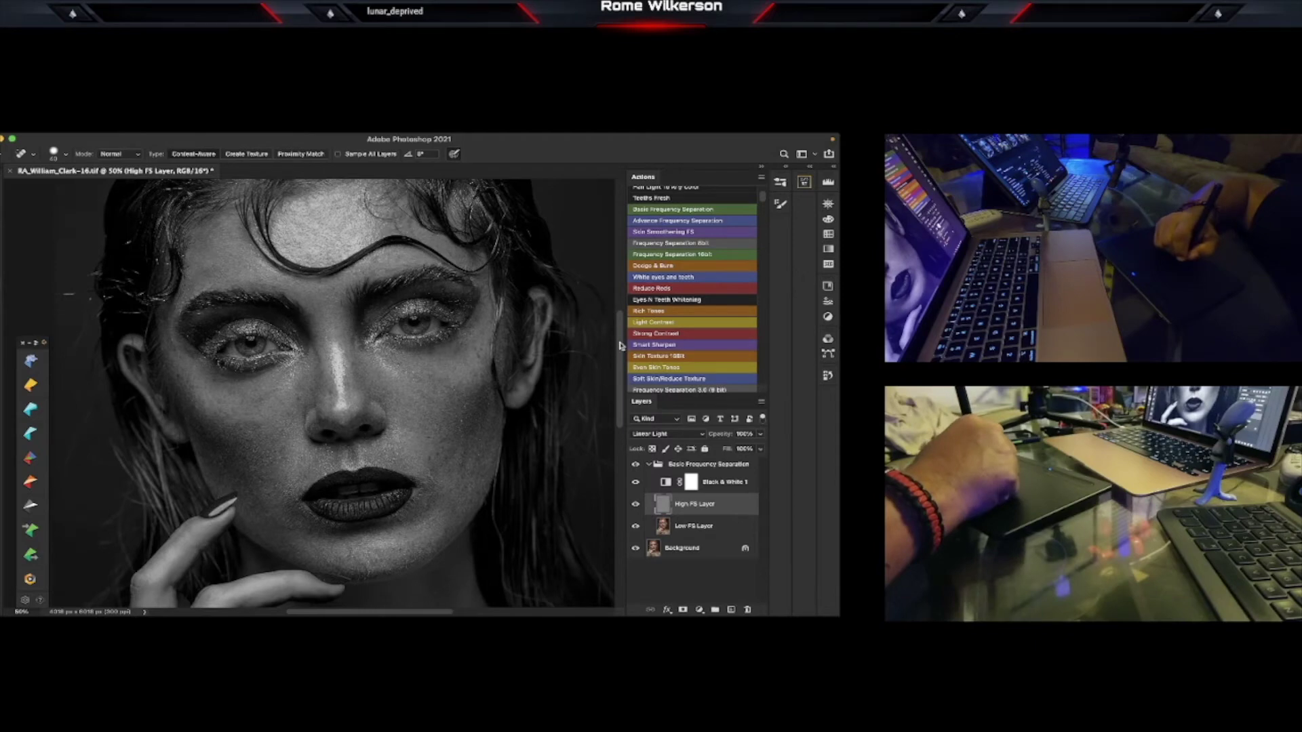
- Make the Low FS Layer active and switch to the Mixer Brush Tool
{"action": "left_click_drag", "start_coordinate": [619, 346], "coordinate": [626, 357]}
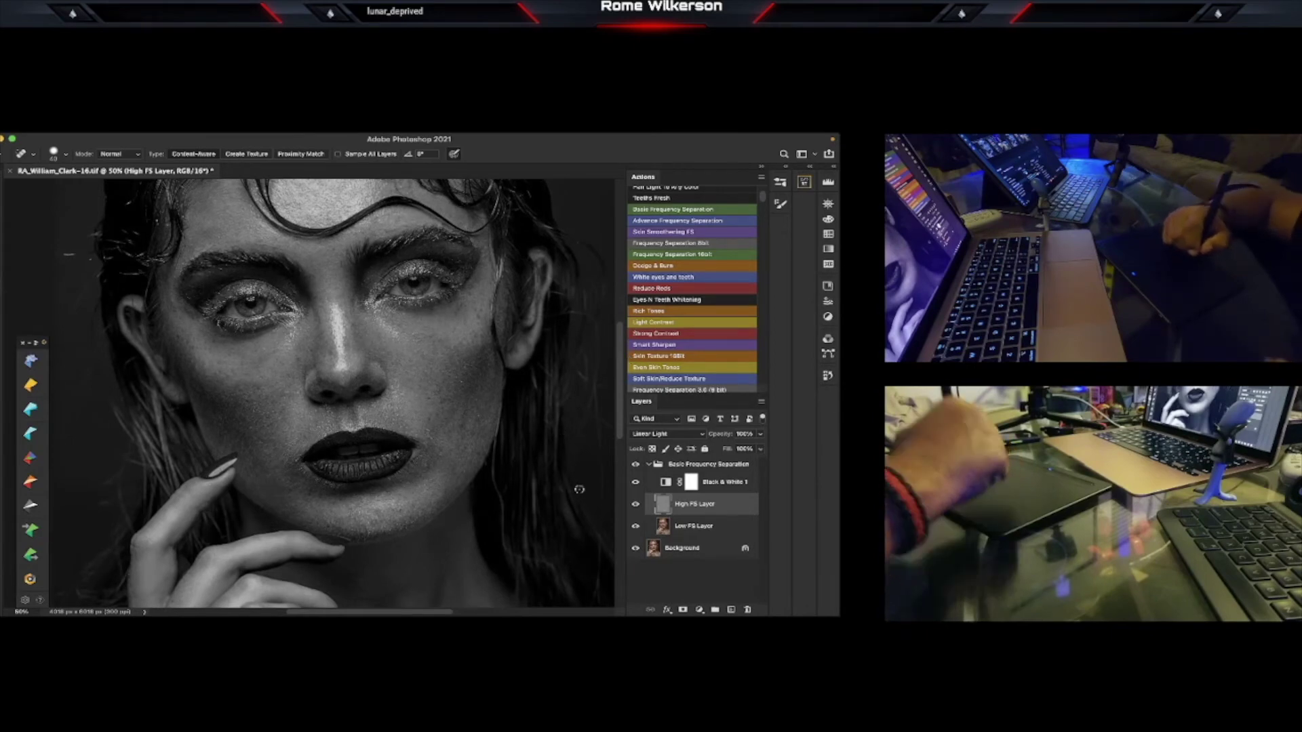
{"action": "left_click", "coordinate": [712, 526]}
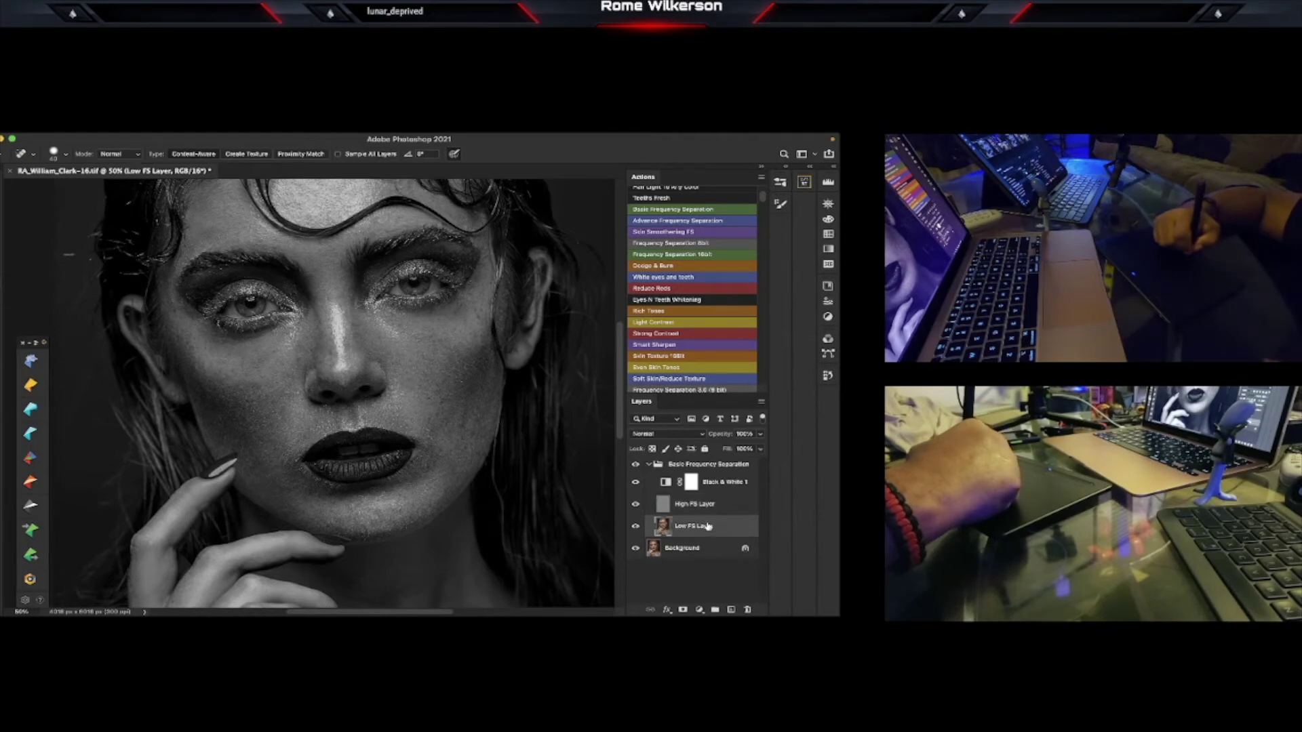
{"action": "scroll", "coordinate": [619, 392], "scroll_direction": "up", "scroll_amount": 5}
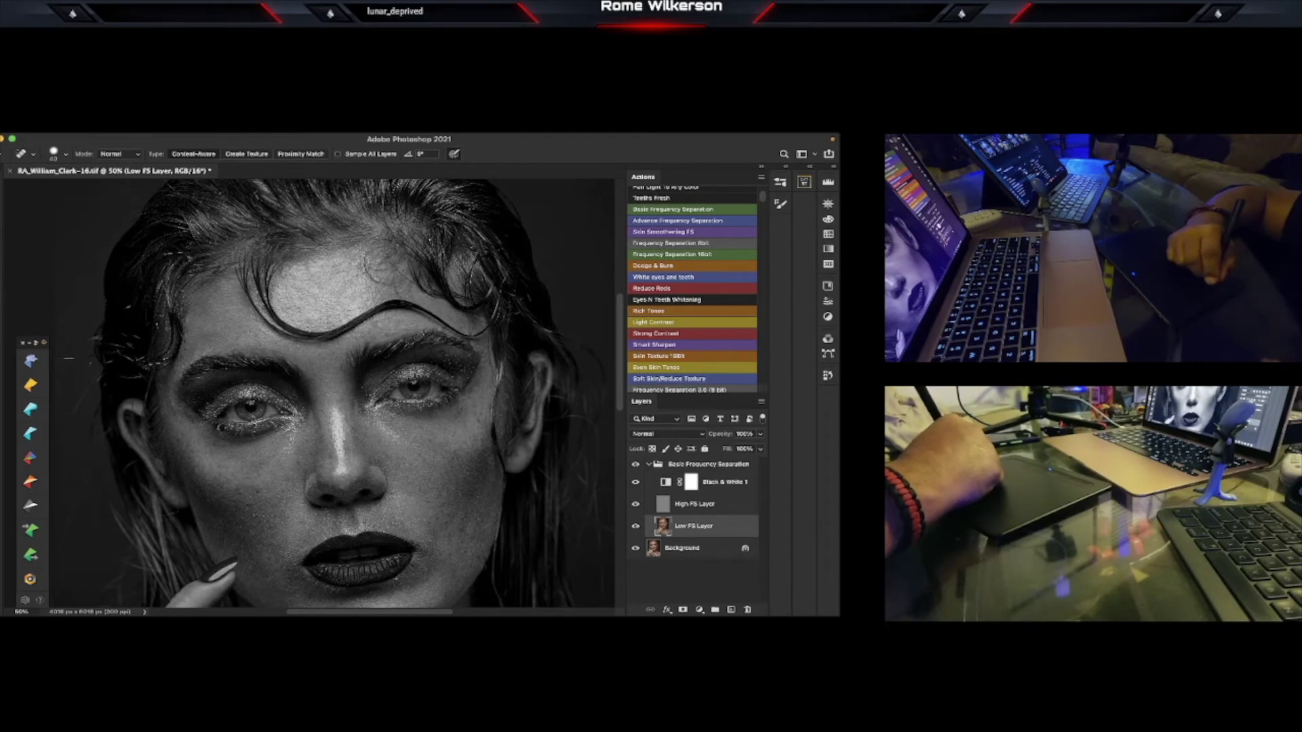
{"action": "left_click", "coordinate": [4, 296]}
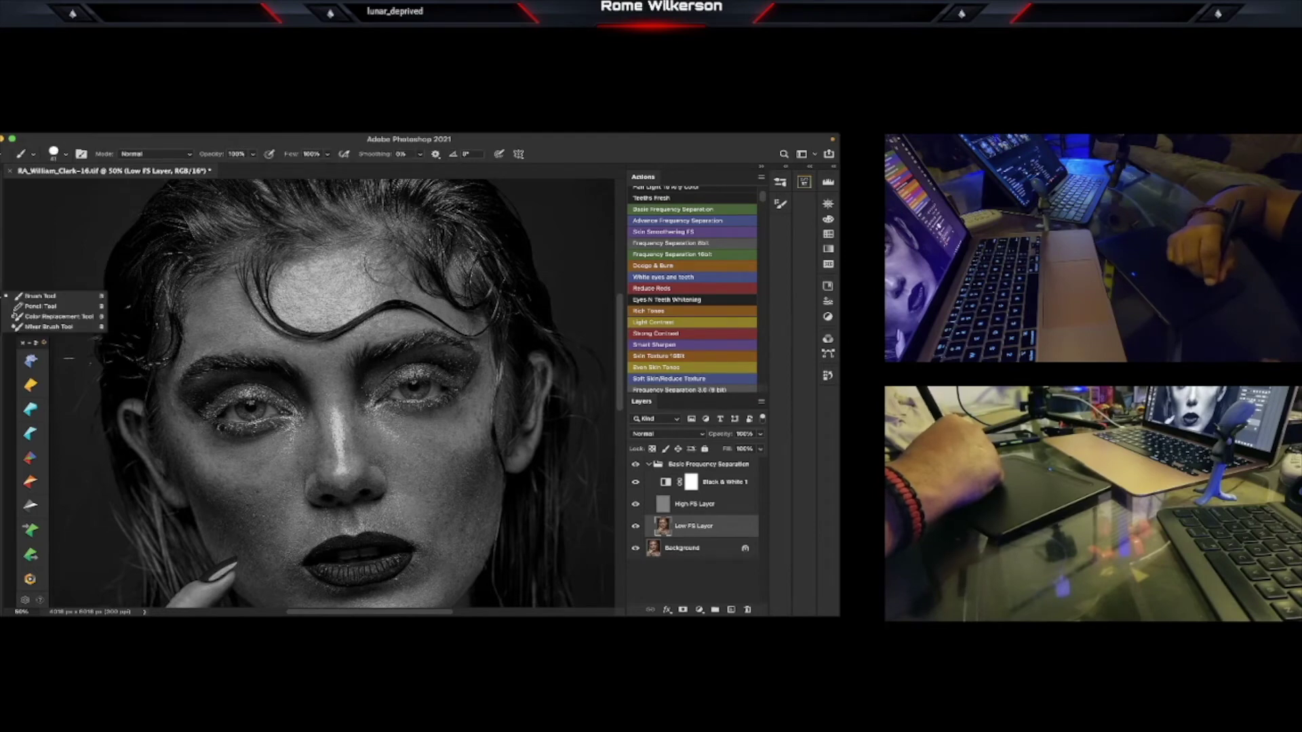
{"action": "left_click", "coordinate": [41, 327]}
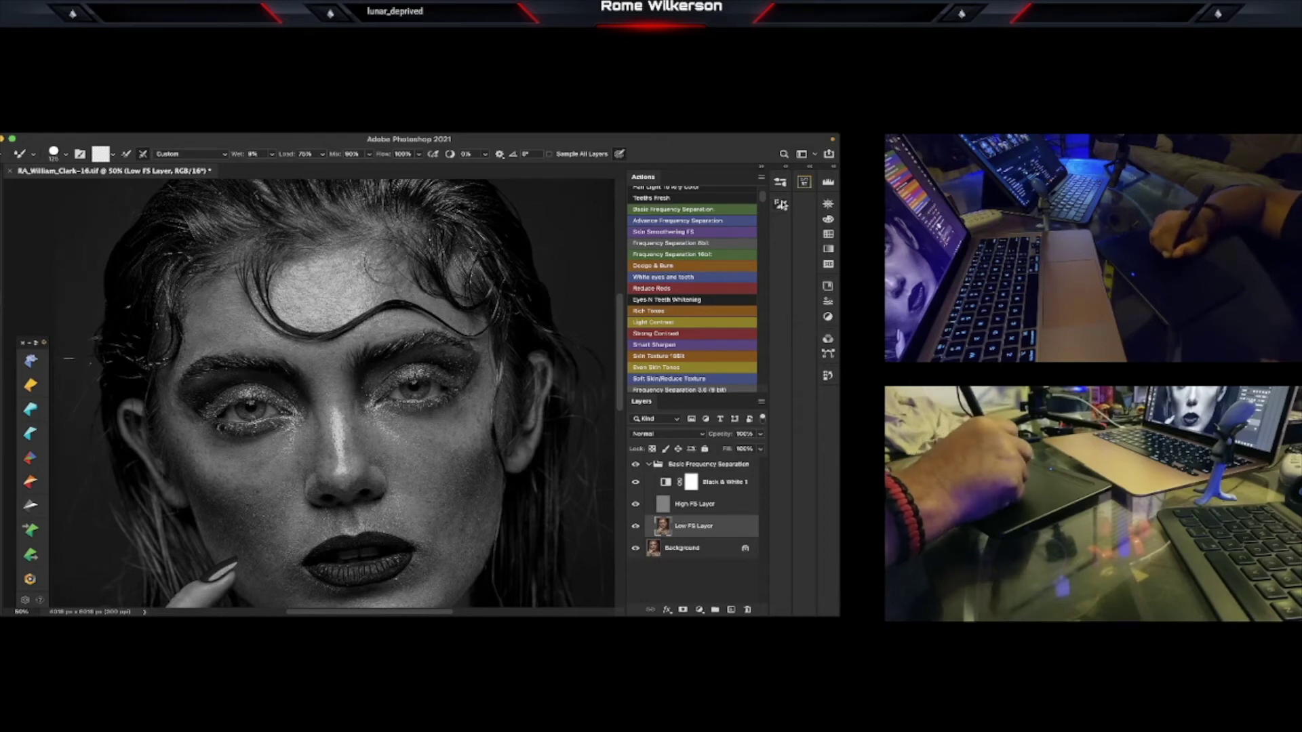
- Turn on Transfer for the mixer brush with flow jitter controlled by Pen Pressure, and check its Shape Dynamics settings
{"action": "left_click", "coordinate": [781, 204]}
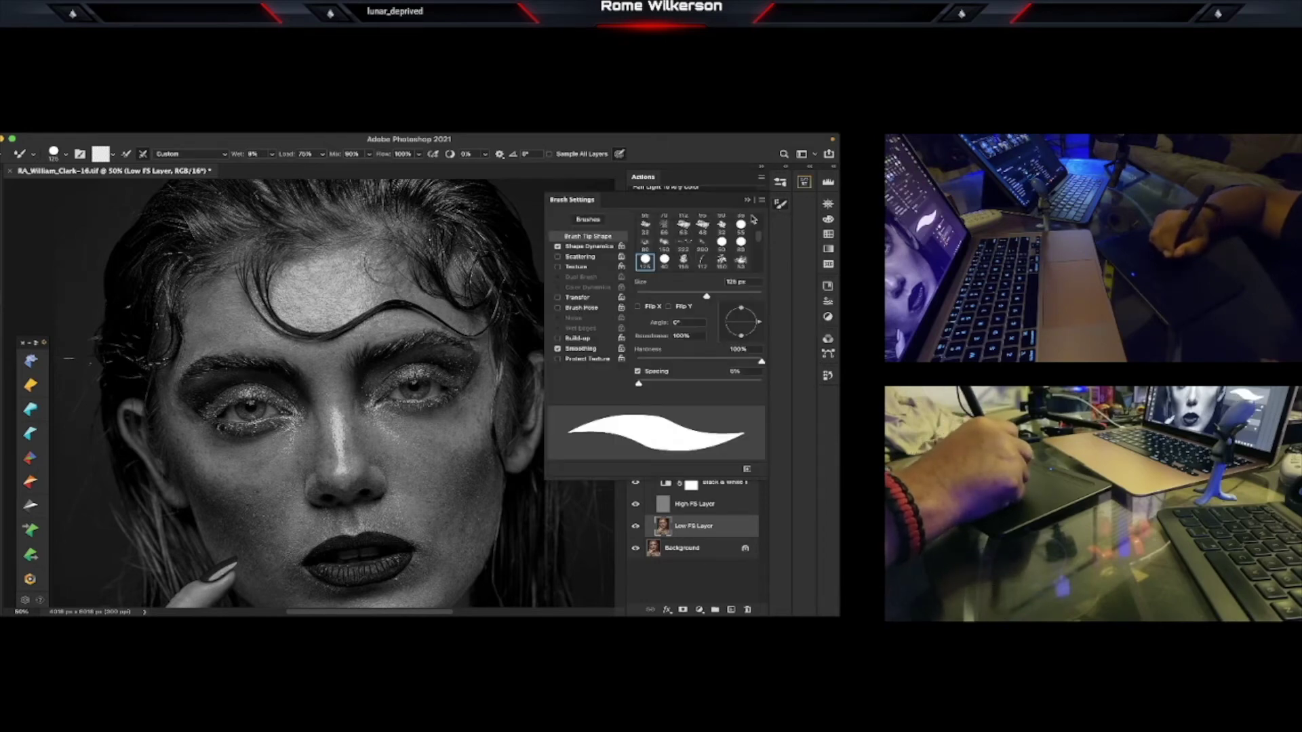
{"action": "left_click", "coordinate": [576, 297]}
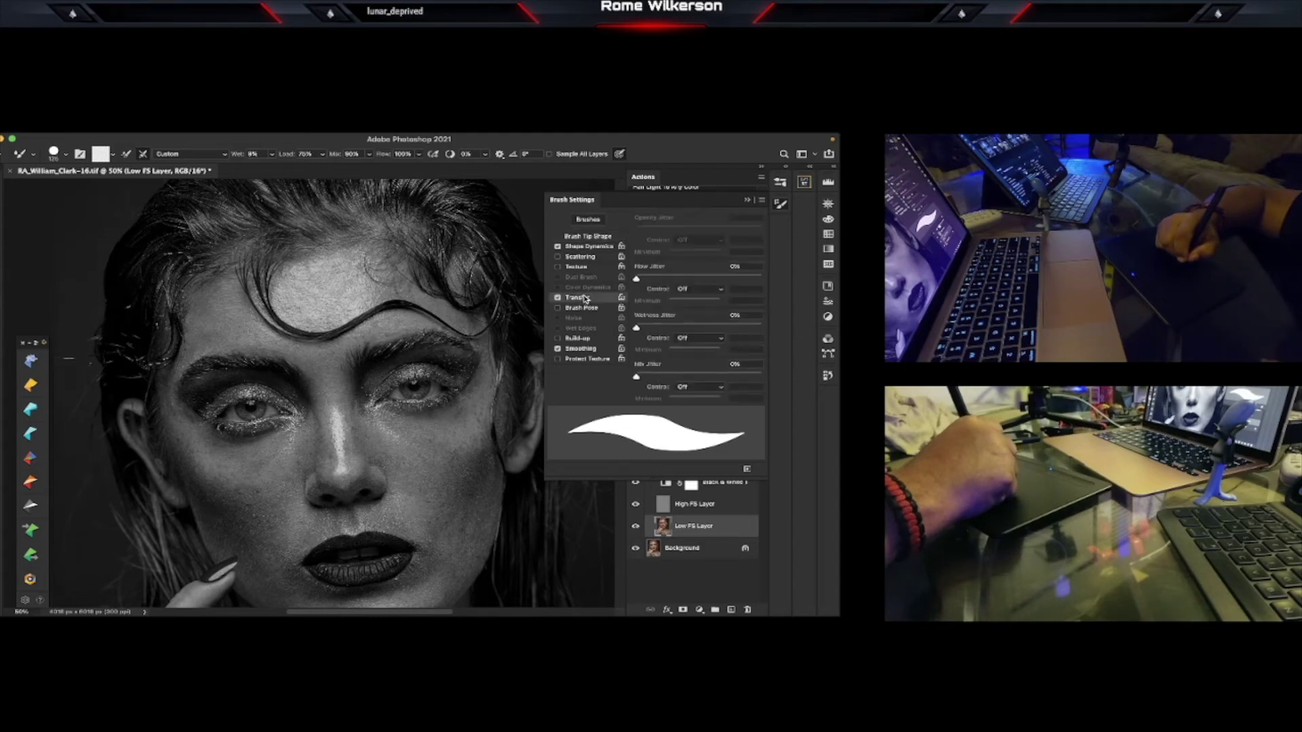
{"action": "left_click", "coordinate": [706, 290]}
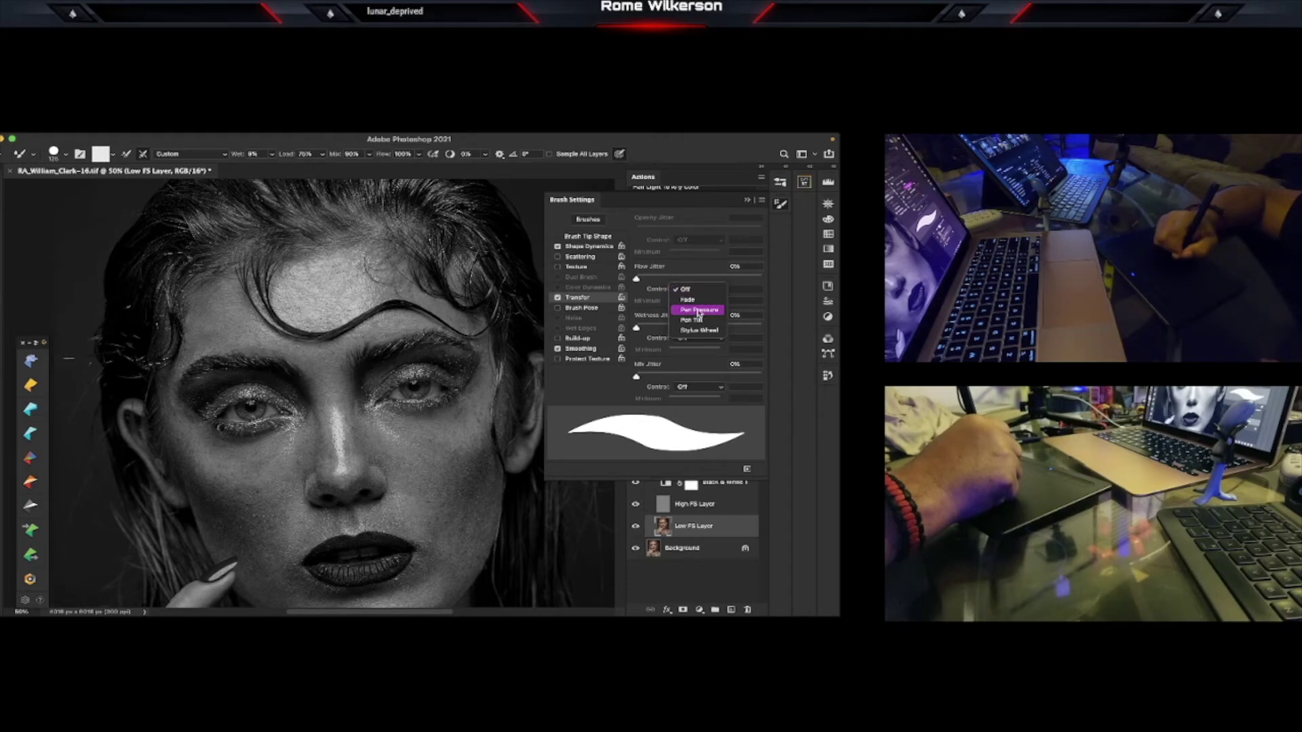
{"action": "left_click", "coordinate": [698, 311]}
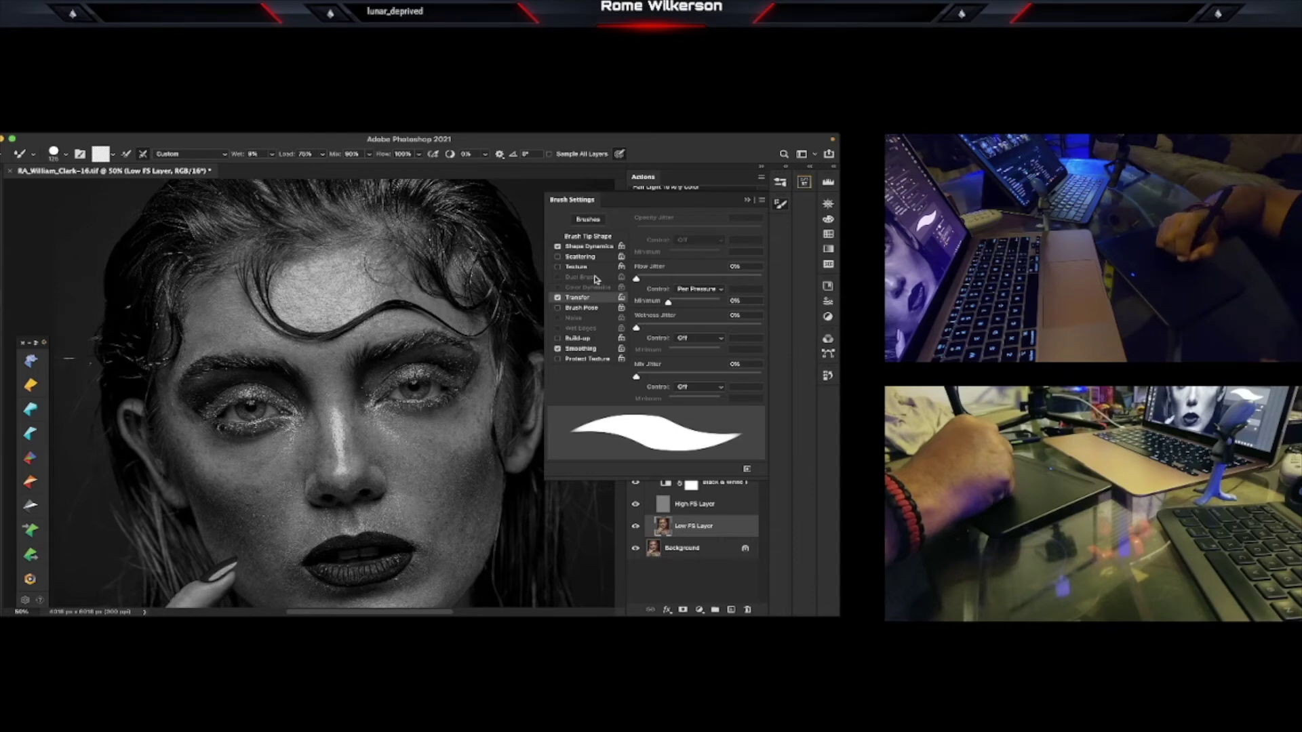
{"action": "left_click", "coordinate": [594, 248]}
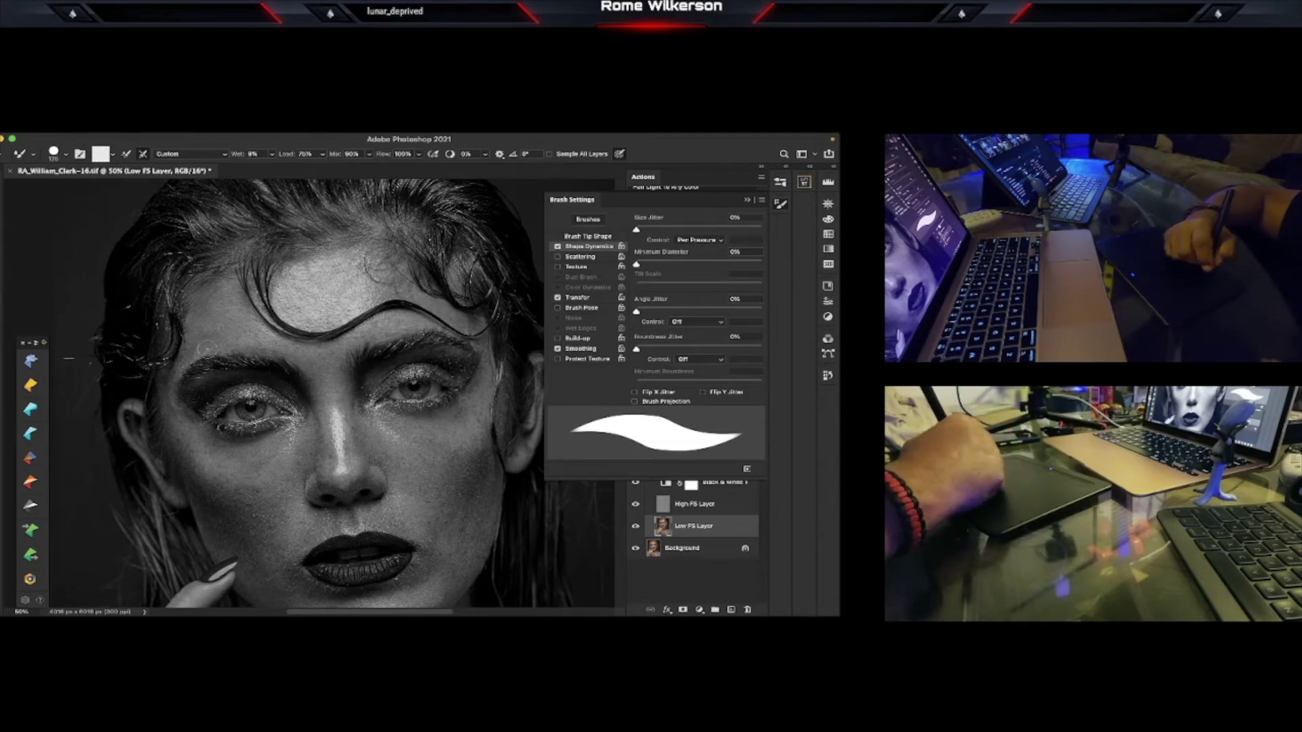
- Choose the Soft Round tip for the mixer brush, reduce its size to about 100 px, and dismiss the brush settings
{"action": "right_click", "coordinate": [230, 360]}
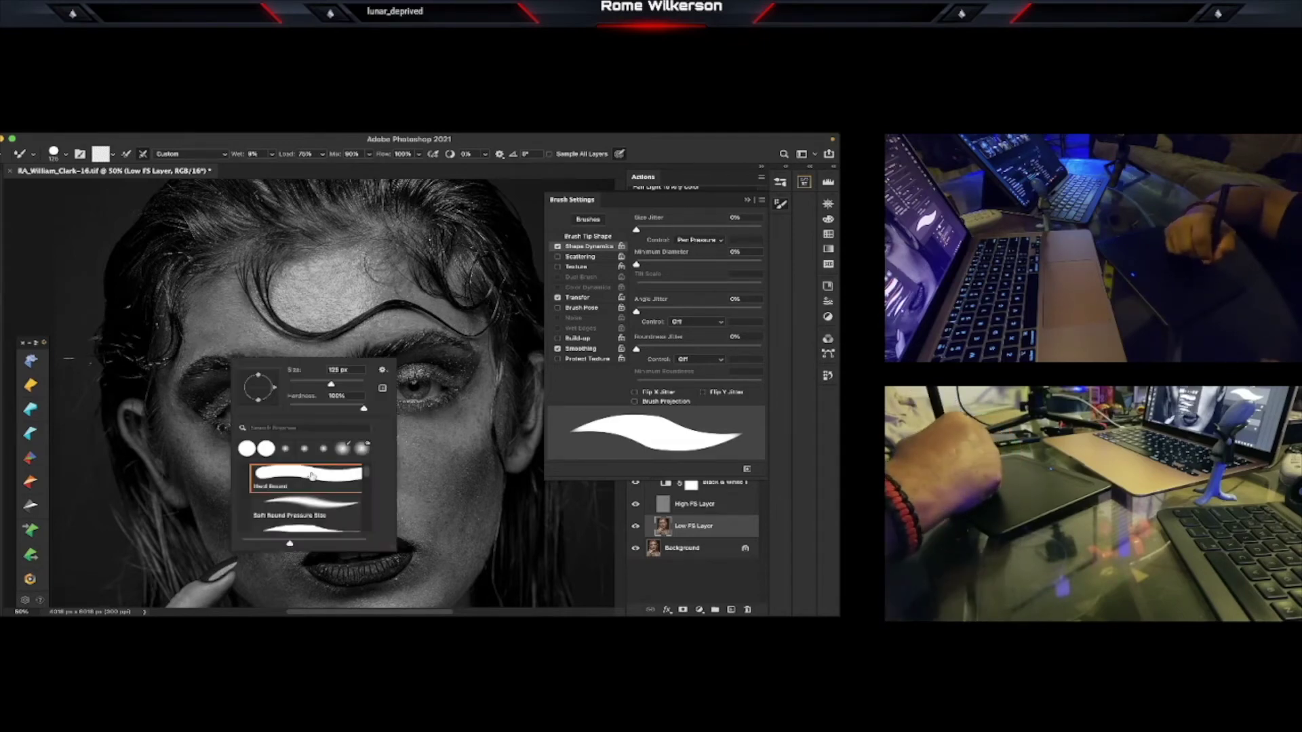
{"action": "scroll", "coordinate": [370, 474], "scroll_direction": "up", "scroll_amount": 2}
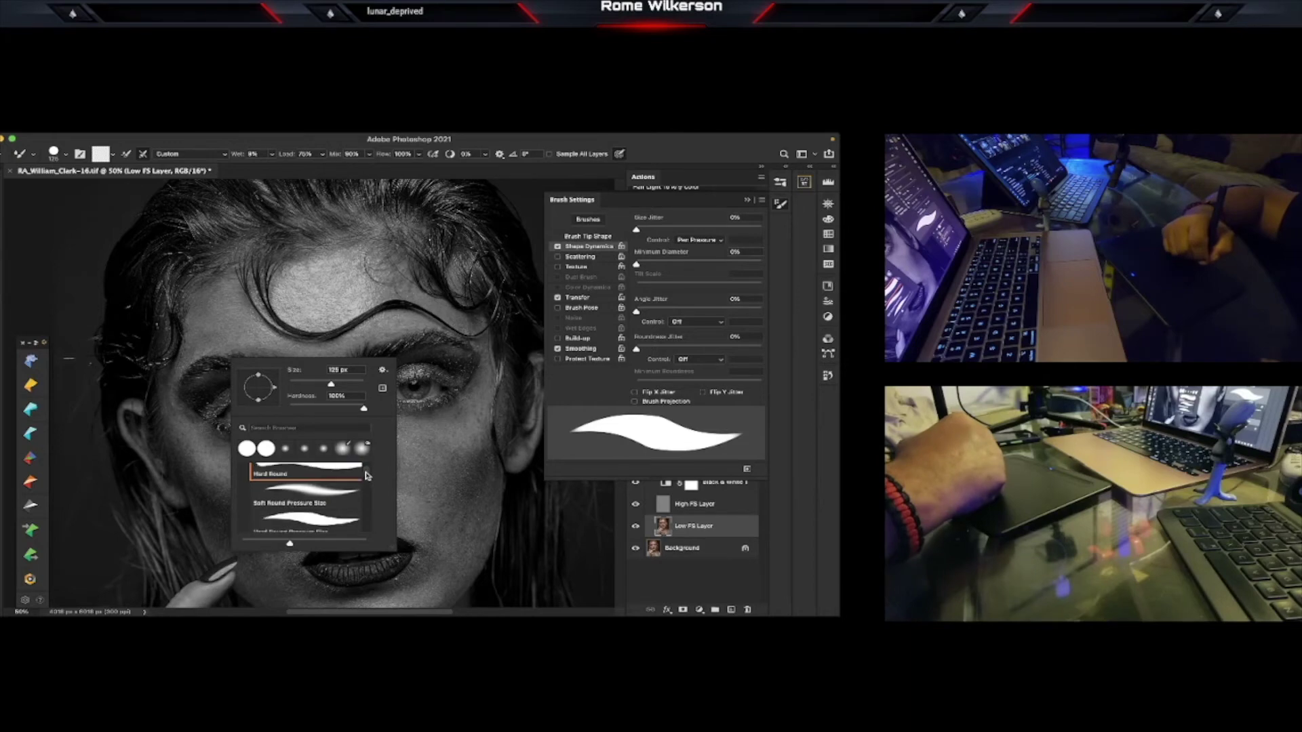
{"action": "left_click", "coordinate": [339, 490]}
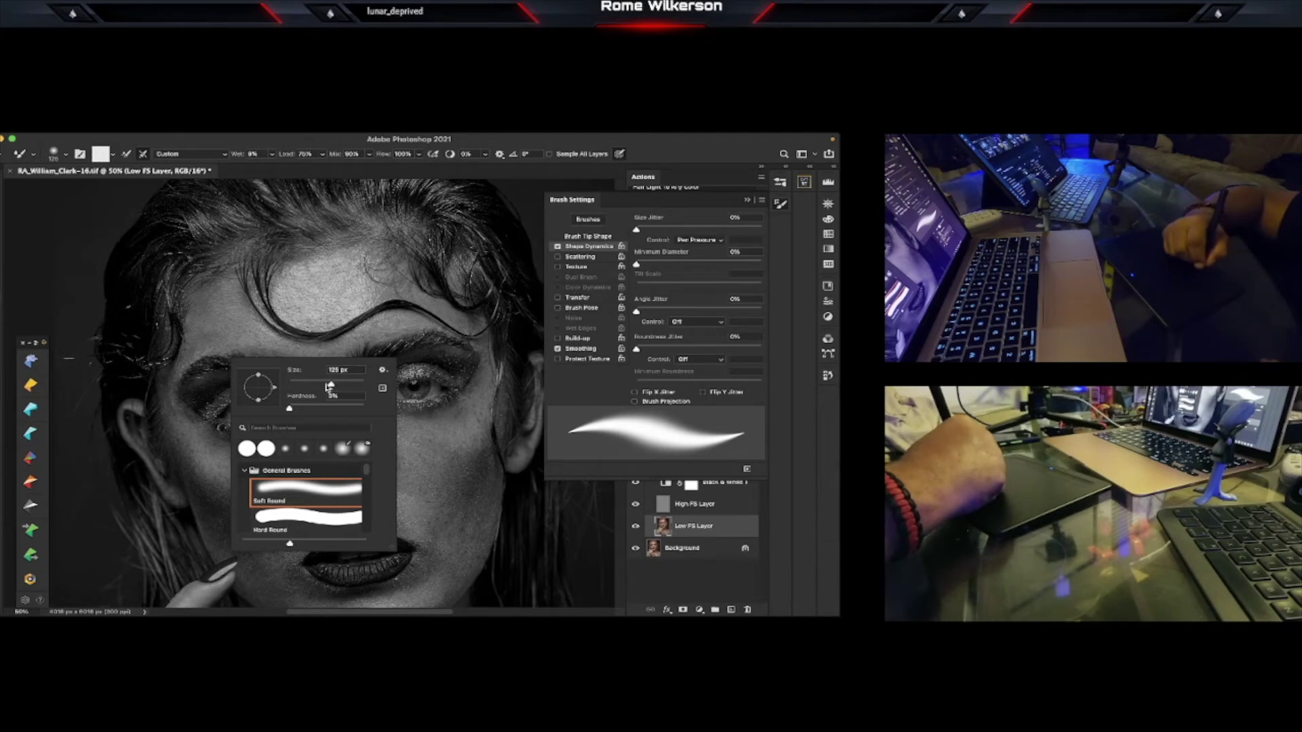
{"action": "mouse_move", "coordinate": [330, 386]}
{"action": "left_mouse_down"}
{"action": "mouse_move", "coordinate": [308, 392]}
{"action": "mouse_move", "coordinate": [328, 395]}
{"action": "left_mouse_up"}
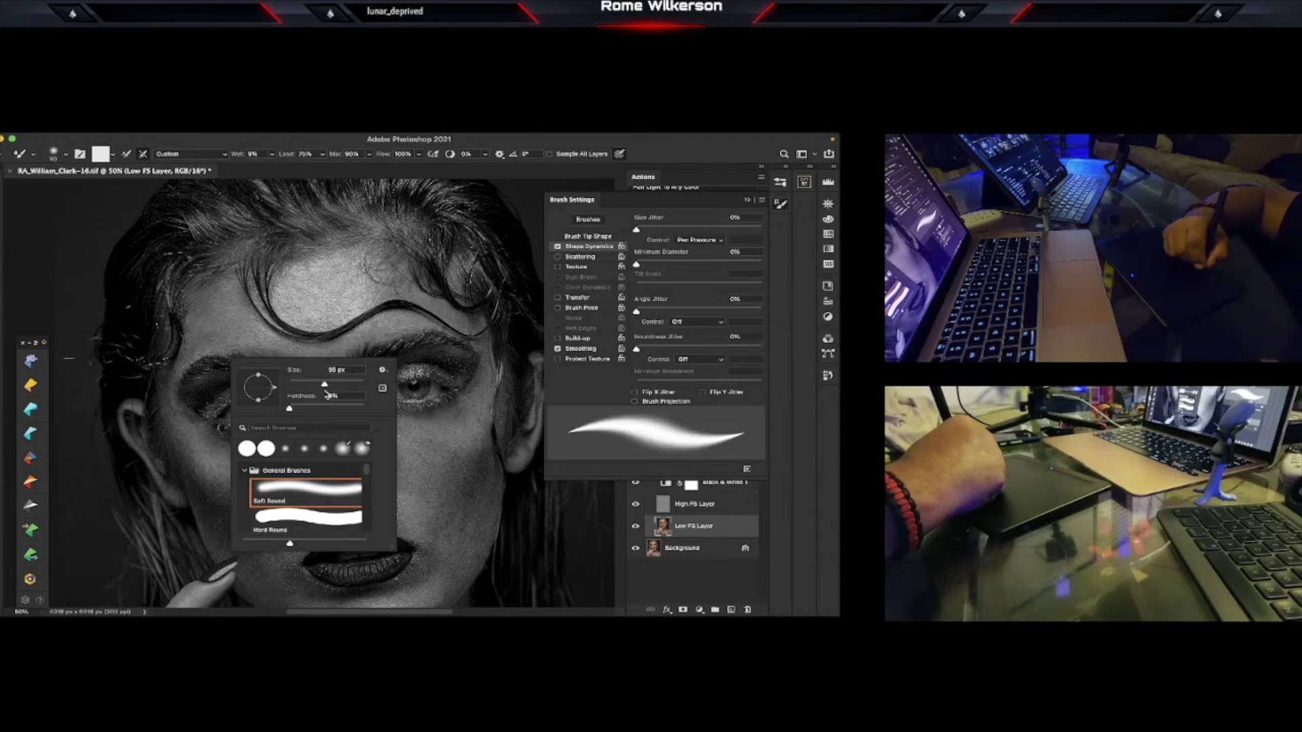
{"action": "left_click_drag", "start_coordinate": [331, 396], "coordinate": [322, 395]}
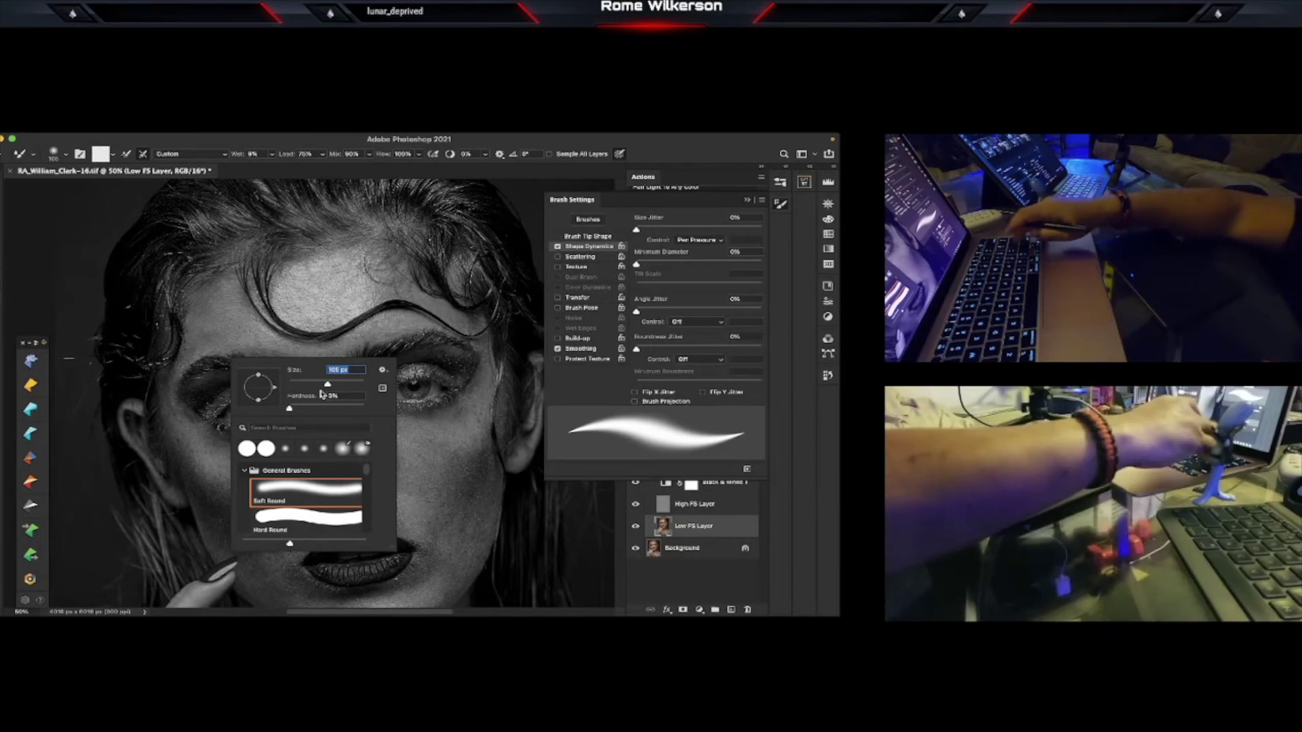
{"action": "key", "text": "Return"}
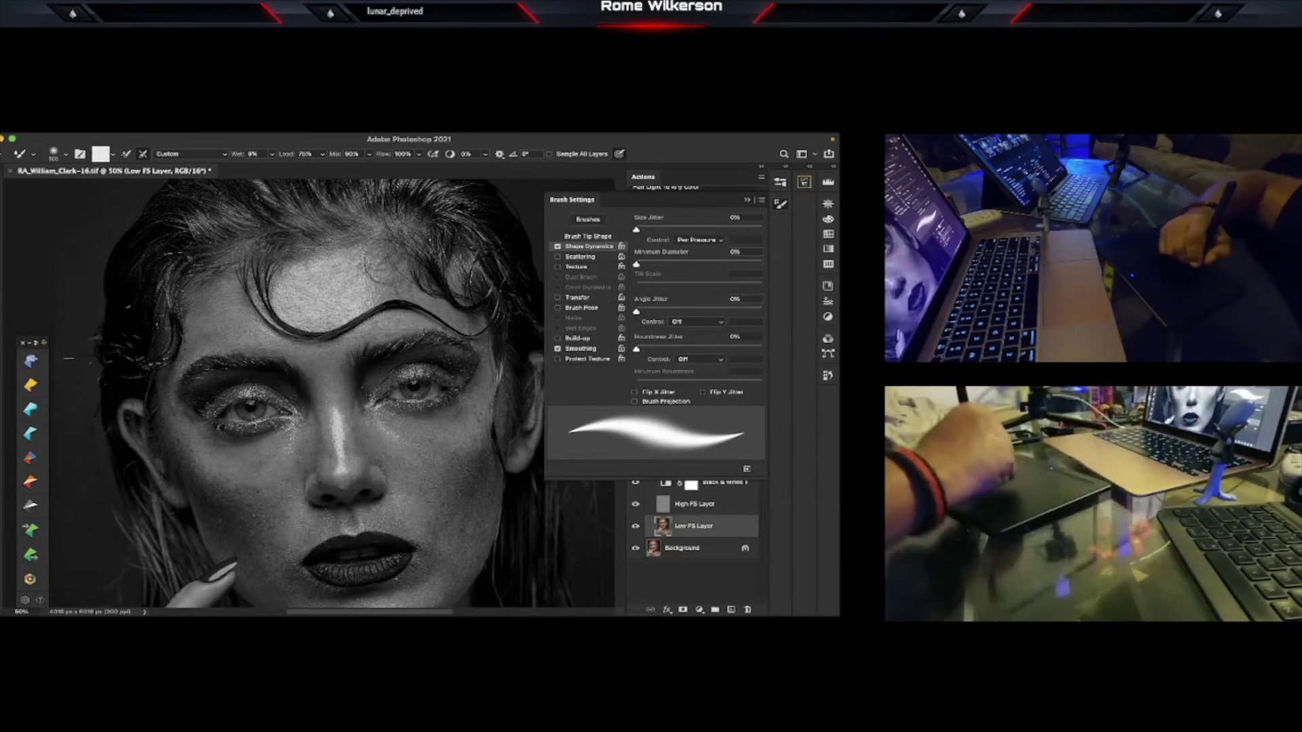
{"action": "left_click", "coordinate": [750, 200]}
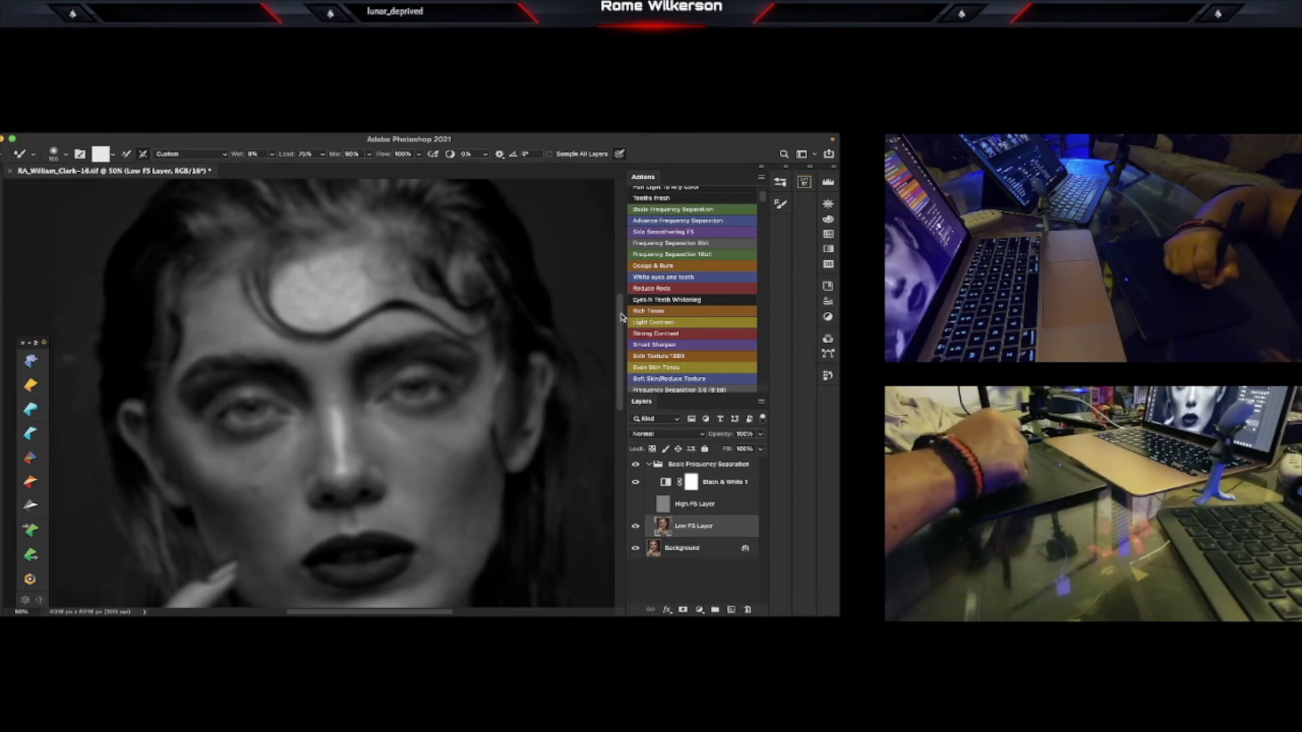
- Enlarge the mixer brush for blending tones over the hands, chest and shoulders on the Low FS Layer
{"action": "left_click_drag", "start_coordinate": [621, 317], "coordinate": [621, 351]}
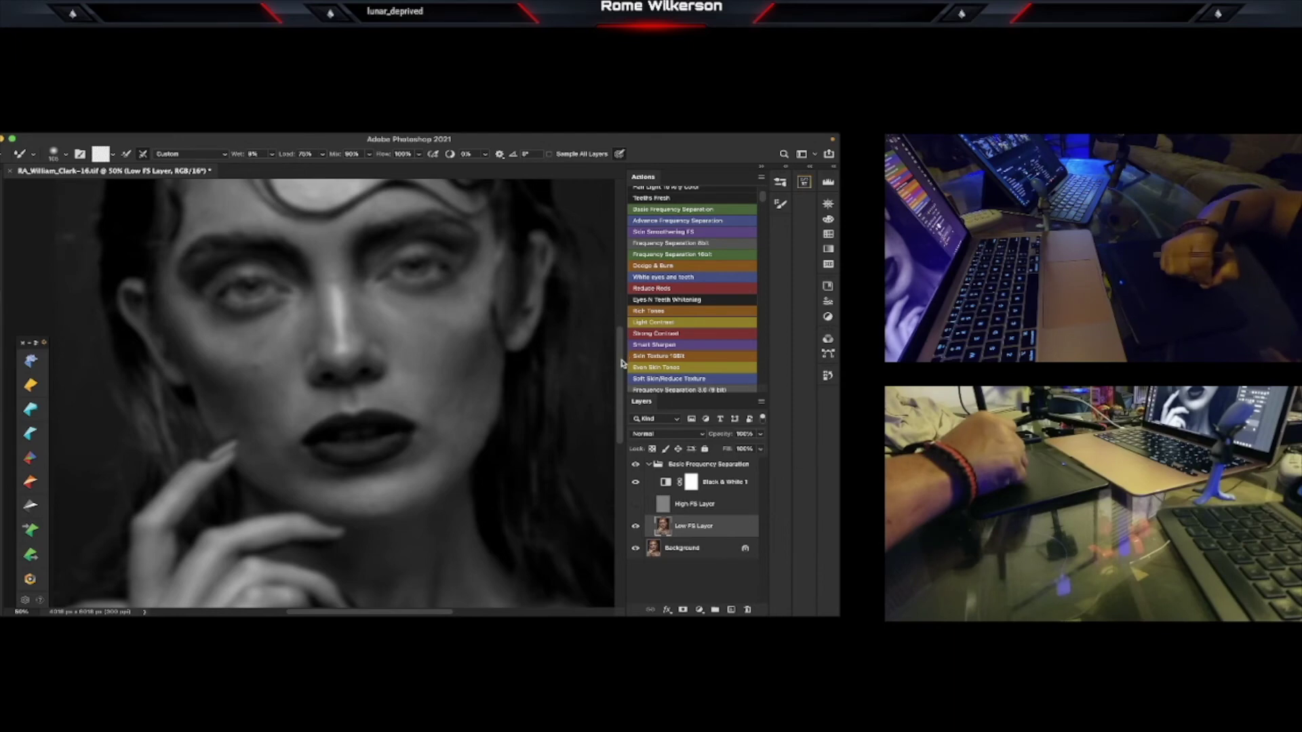
{"action": "left_click_drag", "start_coordinate": [617, 364], "coordinate": [633, 409]}
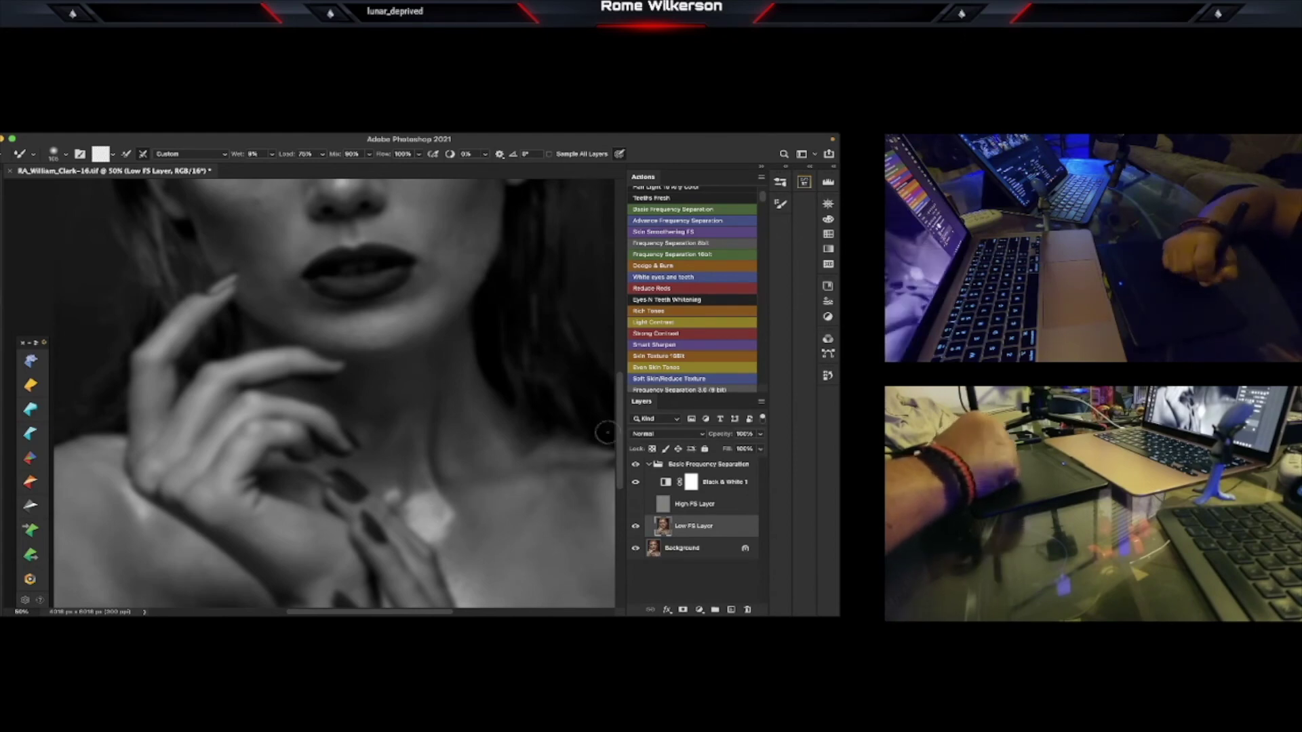
{"action": "scroll", "coordinate": [621, 432], "scroll_direction": "down", "scroll_amount": 5}
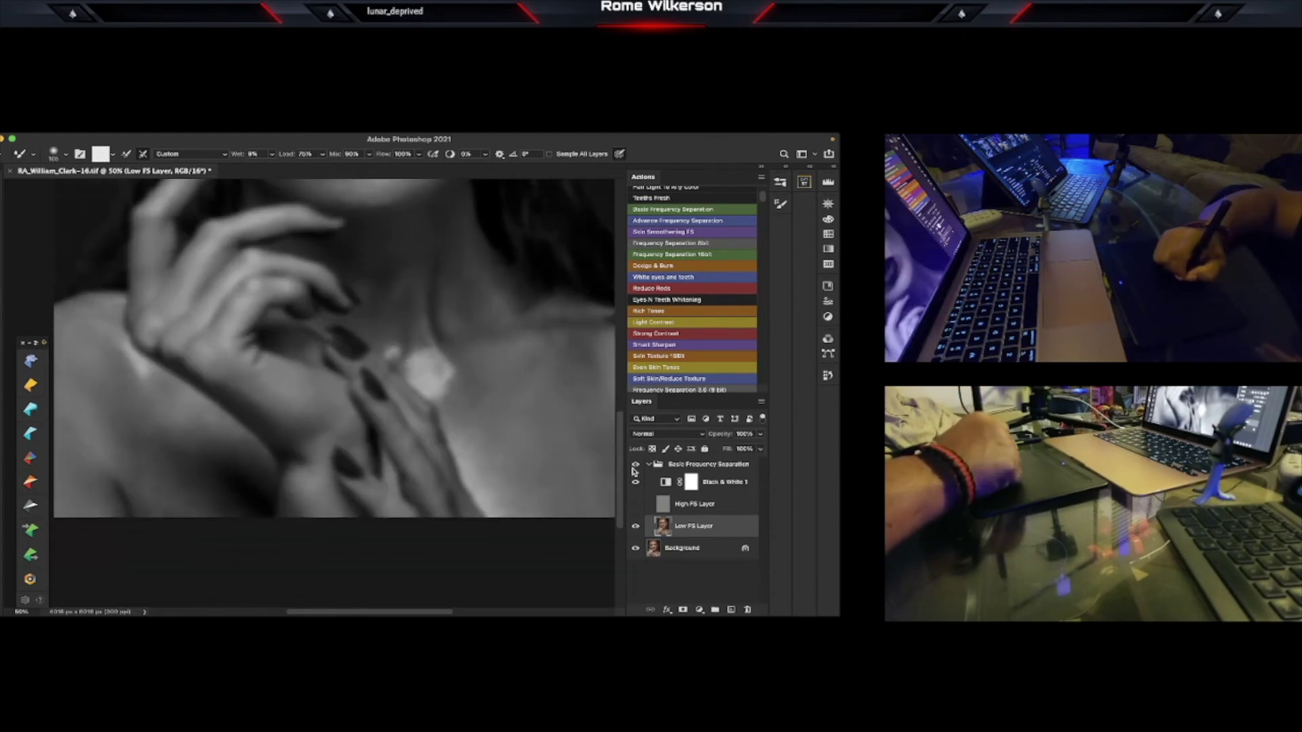
{"action": "scroll", "coordinate": [322, 461], "scroll_direction": "up", "scroll_amount": 2}
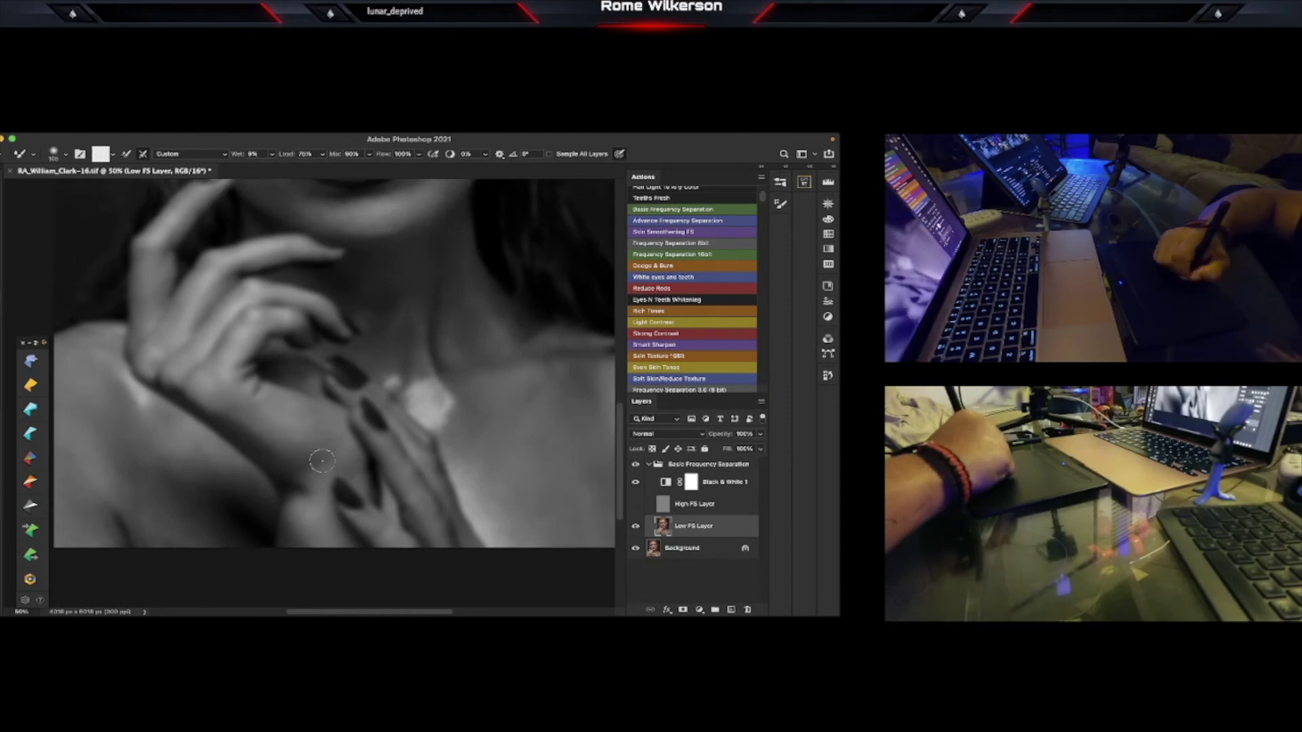
{"action": "key", "text": "bracketright"}
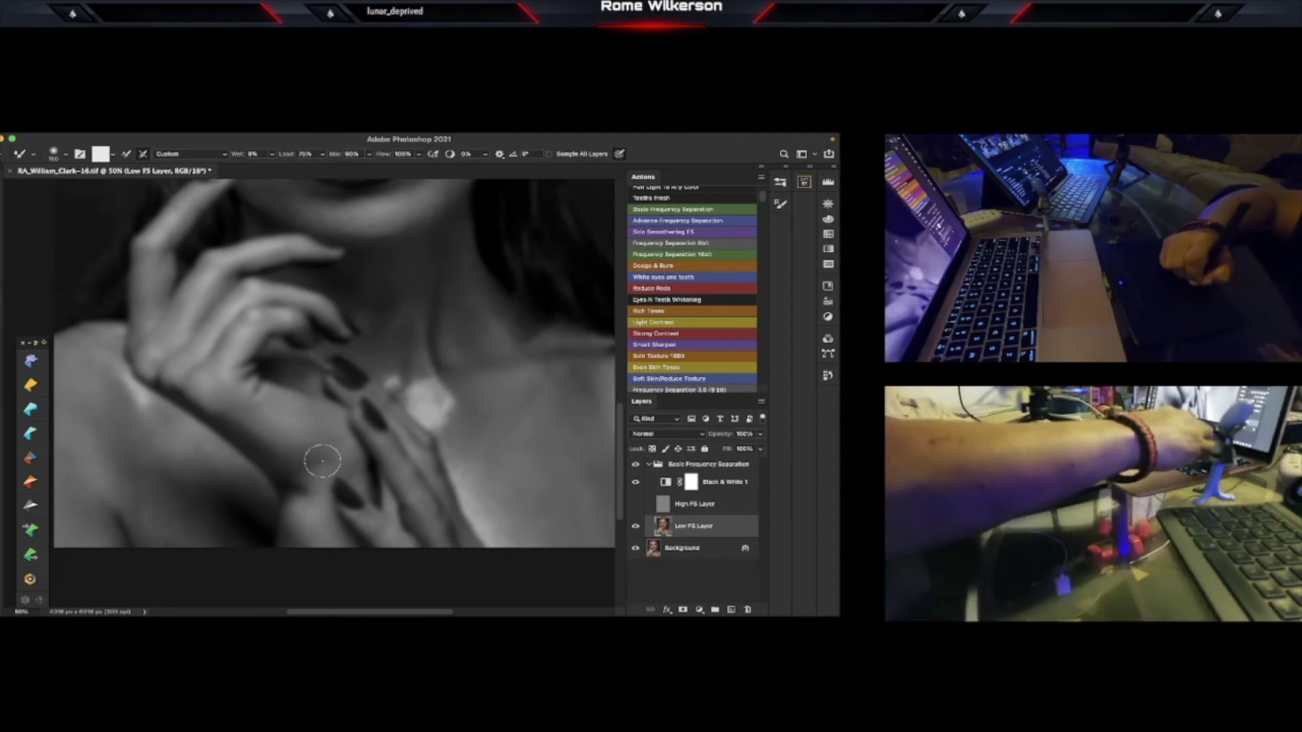
{"action": "key", "text": "bracketright"}
{"action": "key", "text": "bracketright"}
{"action": "key", "text": "bracketright"}
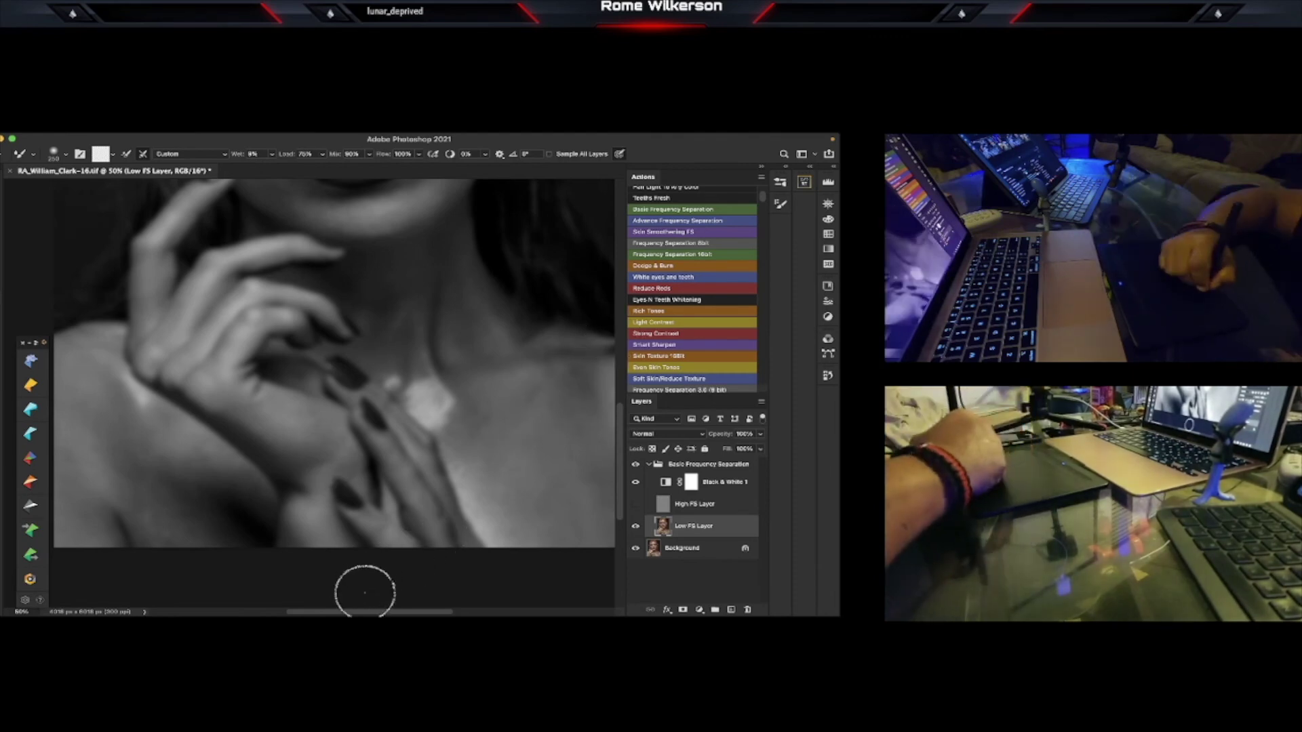
- Blend the tones of the shoulder, hands, neck and face on the Low FS Layer with the enlarged mixer brush
{"action": "left_click_drag", "start_coordinate": [369, 614], "coordinate": [333, 614]}
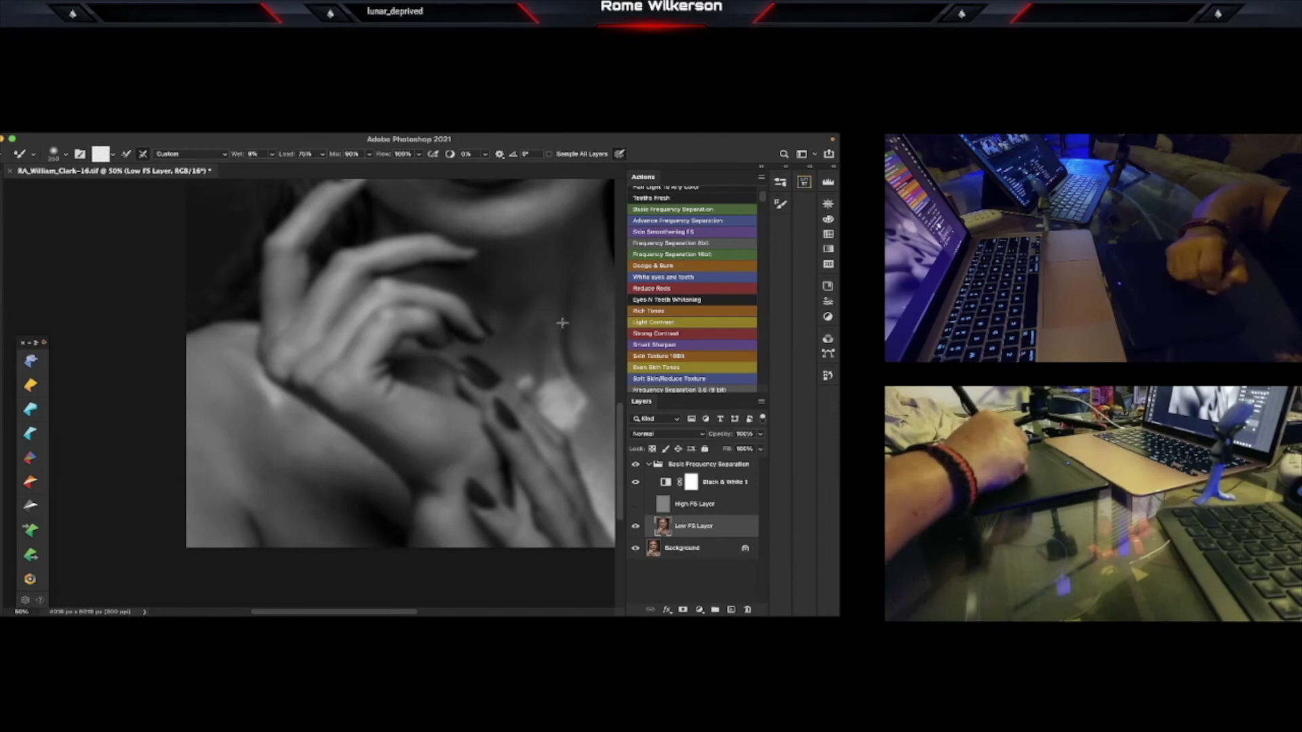
{"action": "left_click_drag", "start_coordinate": [621, 436], "coordinate": [621, 401]}
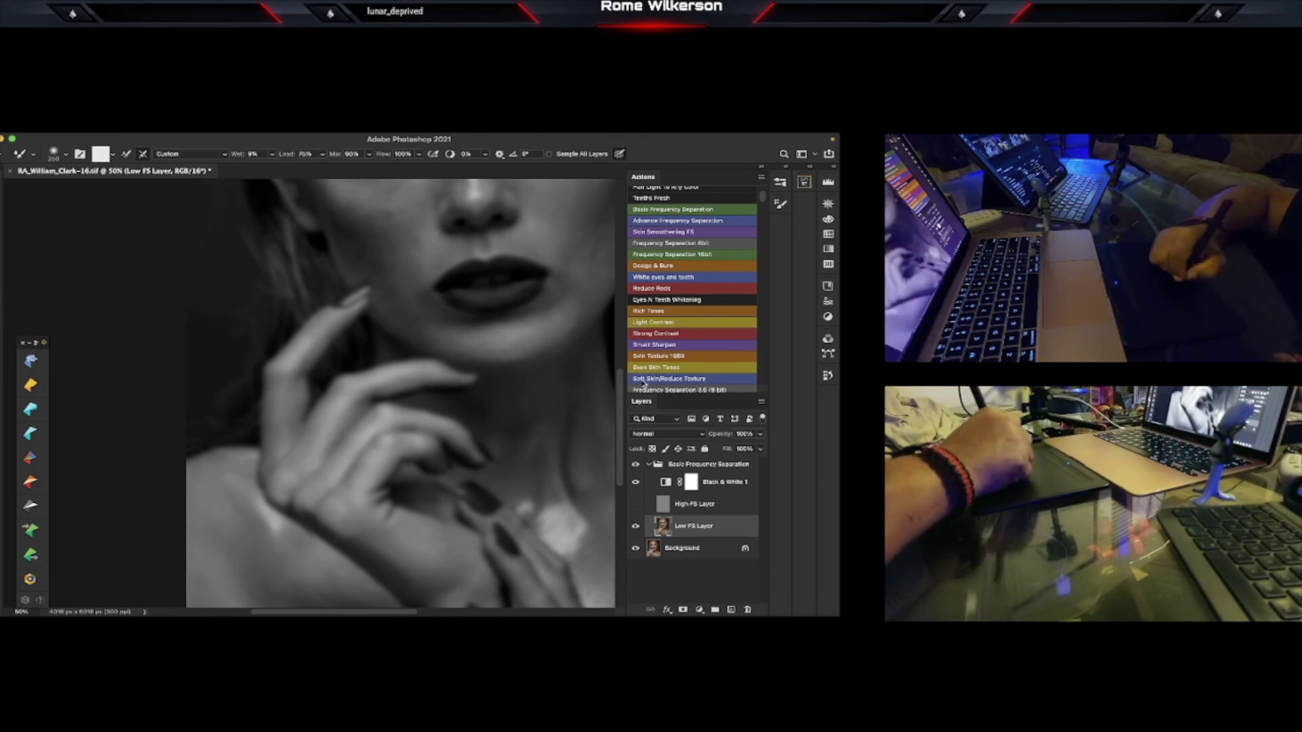
{"action": "scroll", "coordinate": [617, 390], "scroll_direction": "up", "scroll_amount": 5}
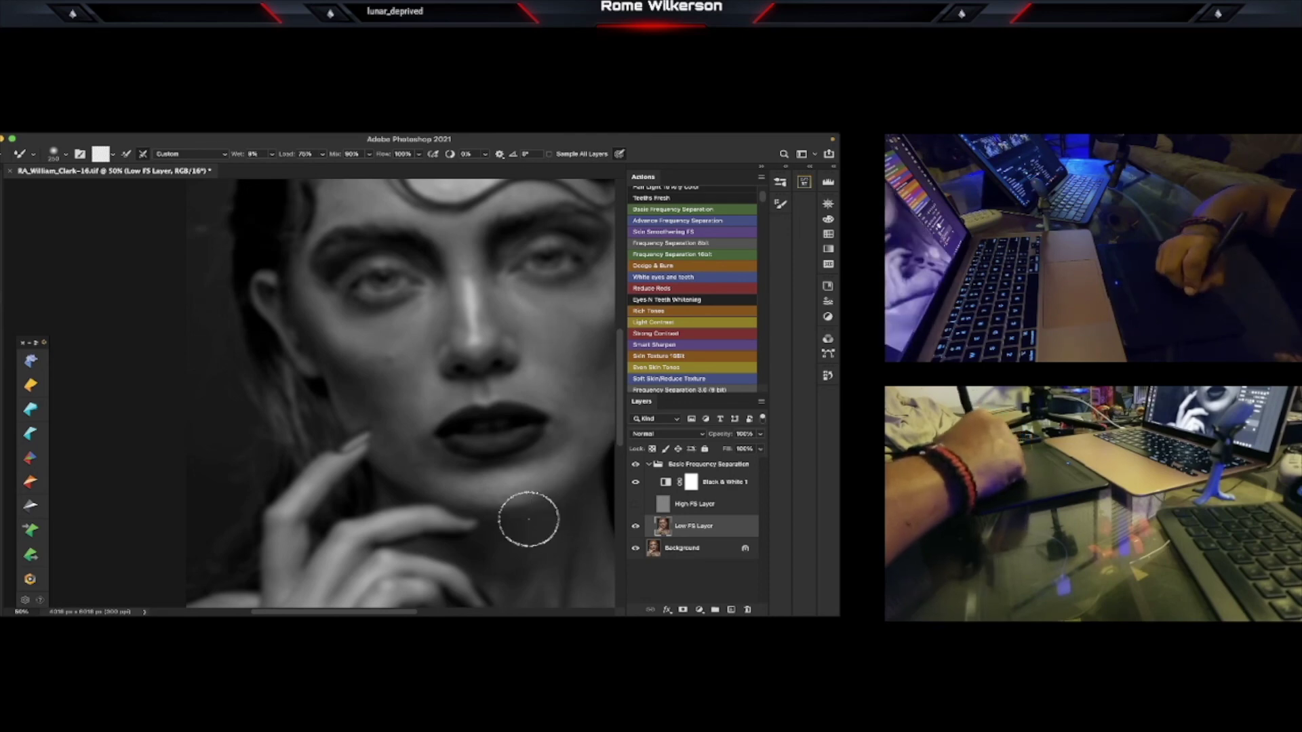
{"action": "left_click_drag", "start_coordinate": [396, 612], "coordinate": [445, 612]}
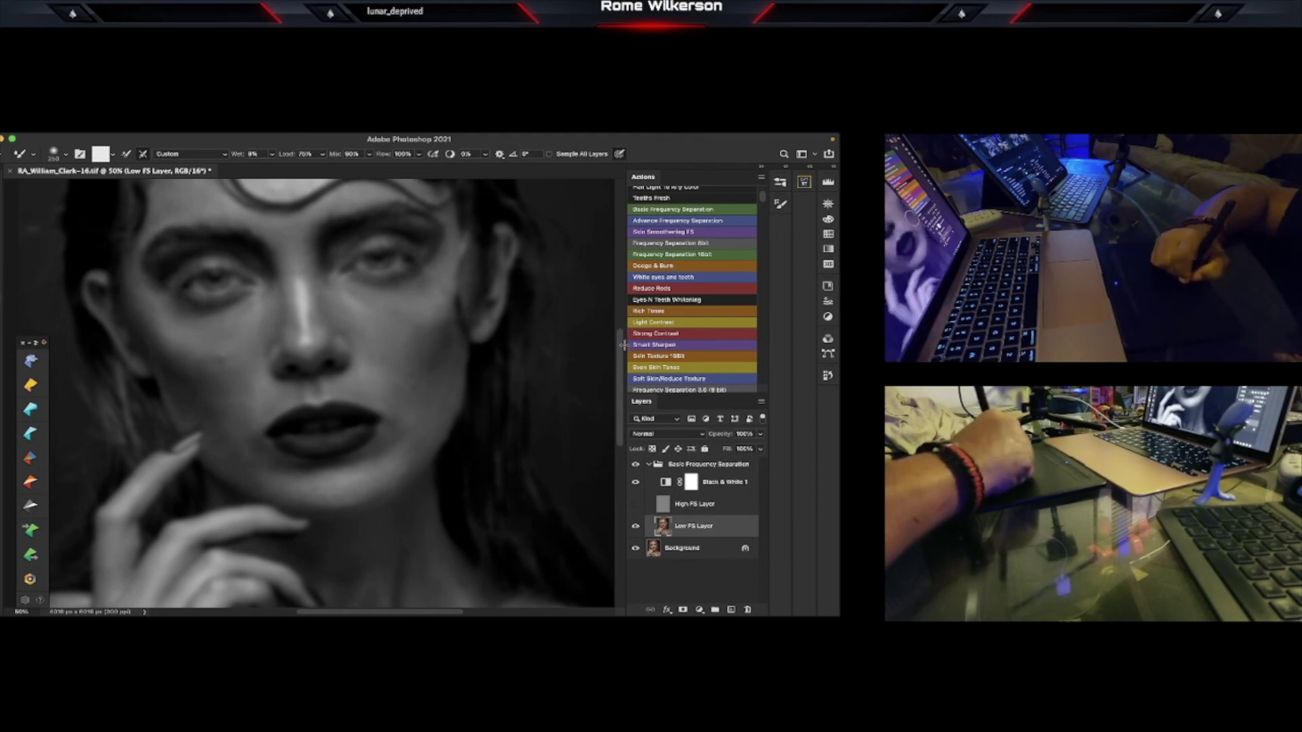
{"action": "scroll", "coordinate": [595, 403], "scroll_direction": "down", "scroll_amount": 5}
{"action": "scroll", "coordinate": [594, 339], "scroll_direction": "up", "scroll_amount": 10}
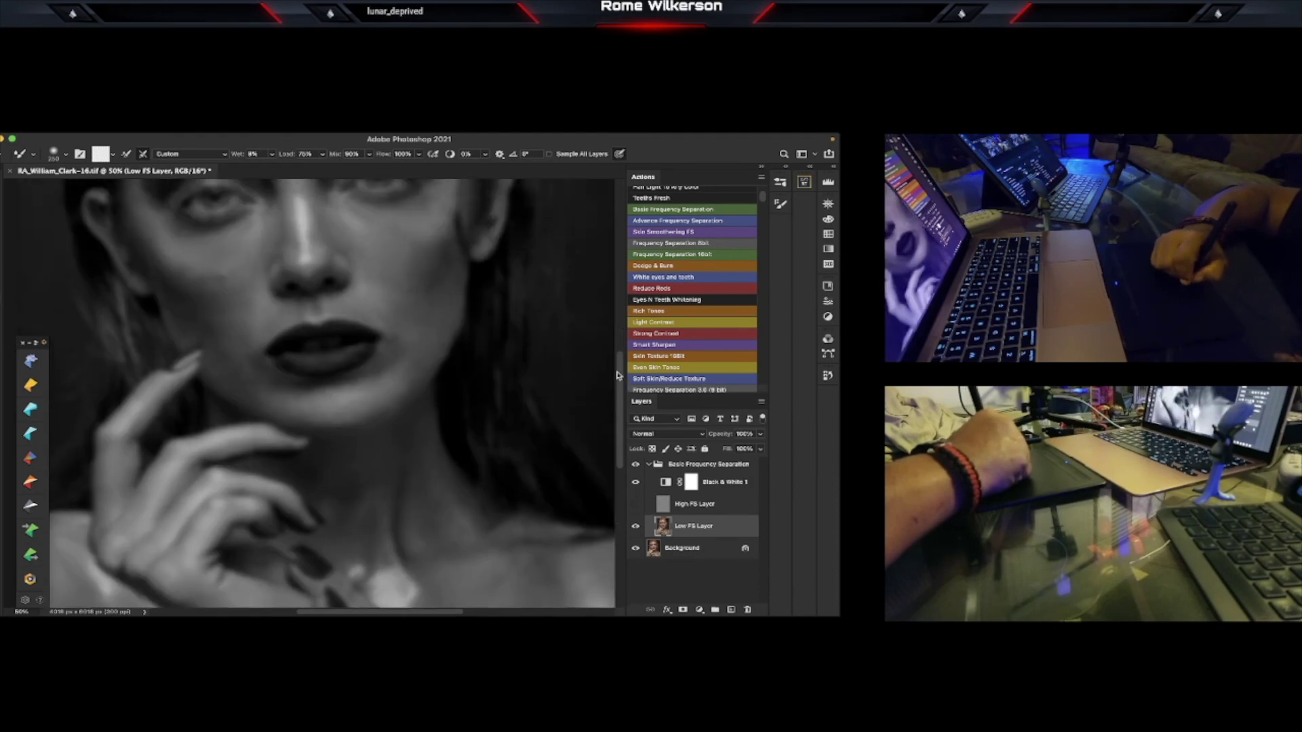
{"action": "scroll", "coordinate": [594, 311], "scroll_direction": "up", "scroll_amount": 1}
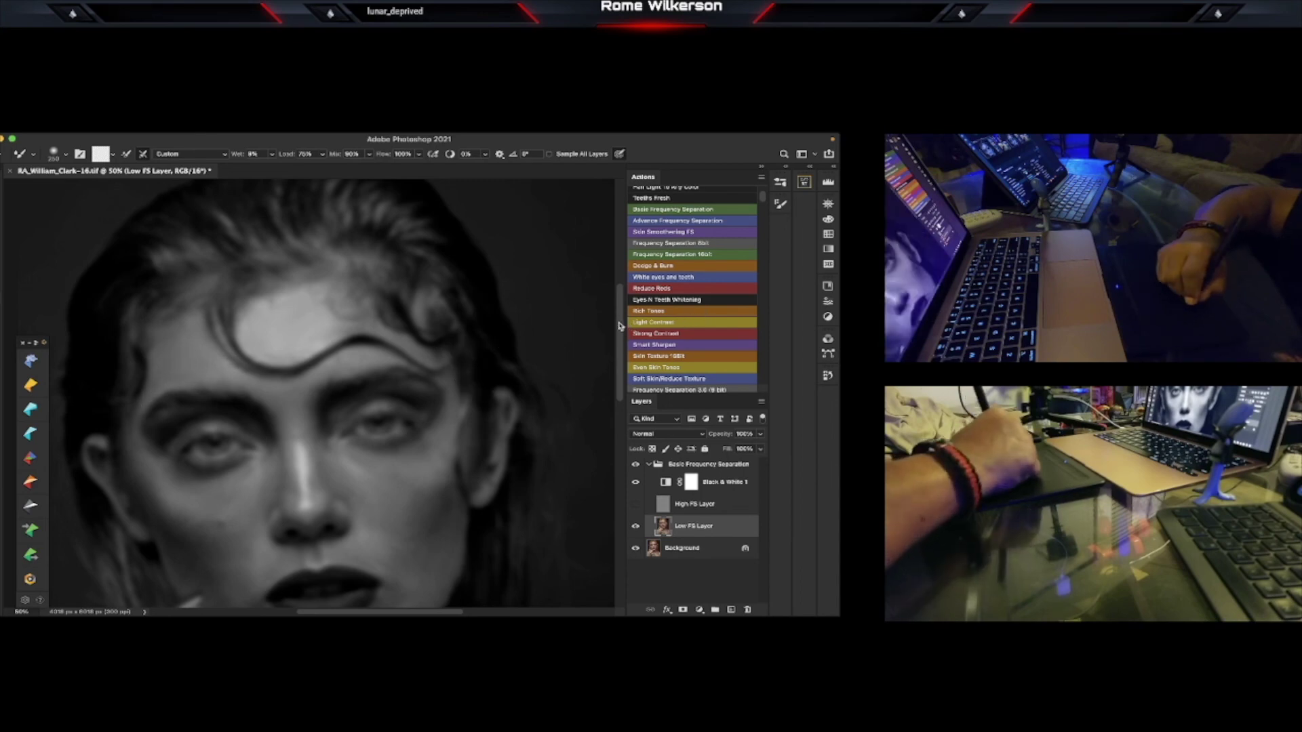
- Show the High FS Layer, hide the Black & White 1 adjustment layer, and review the retouched face in color
{"action": "scroll", "coordinate": [619, 325], "scroll_direction": "down", "scroll_amount": 3}
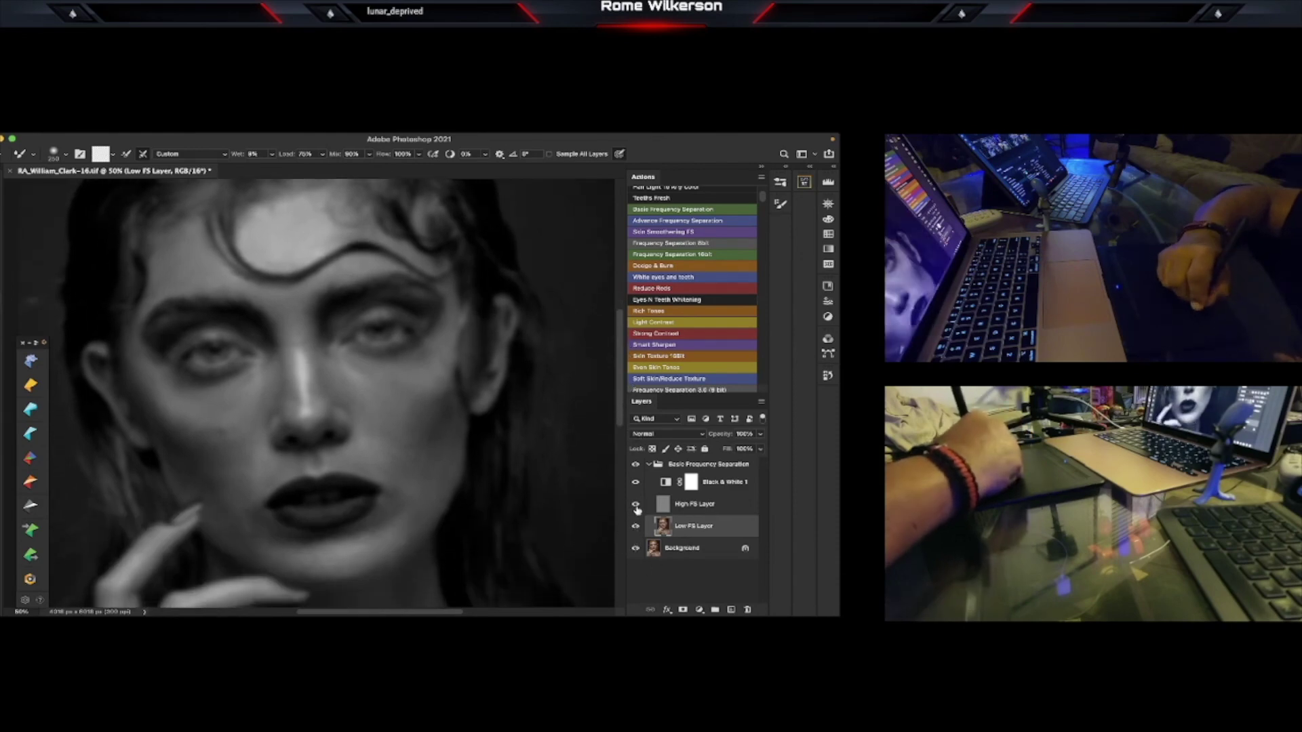
{"action": "left_click", "coordinate": [636, 482]}
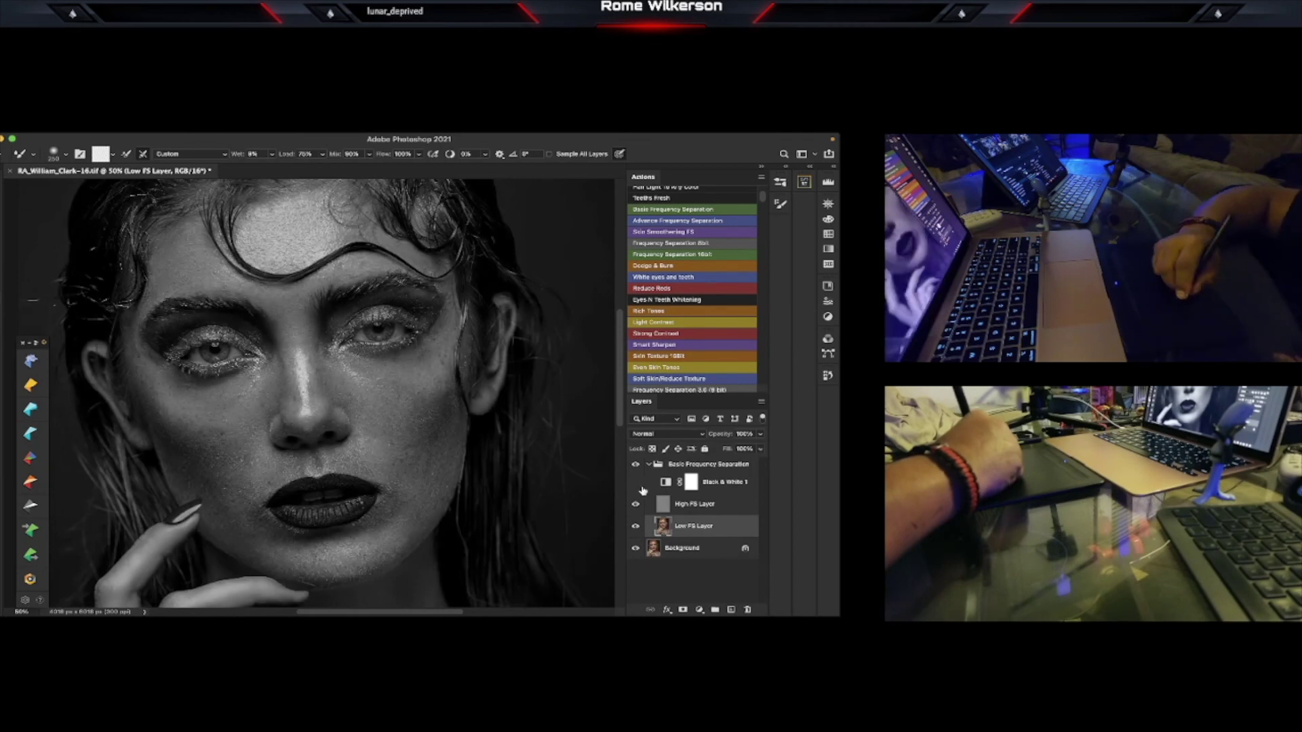
{"action": "left_click", "coordinate": [638, 484]}
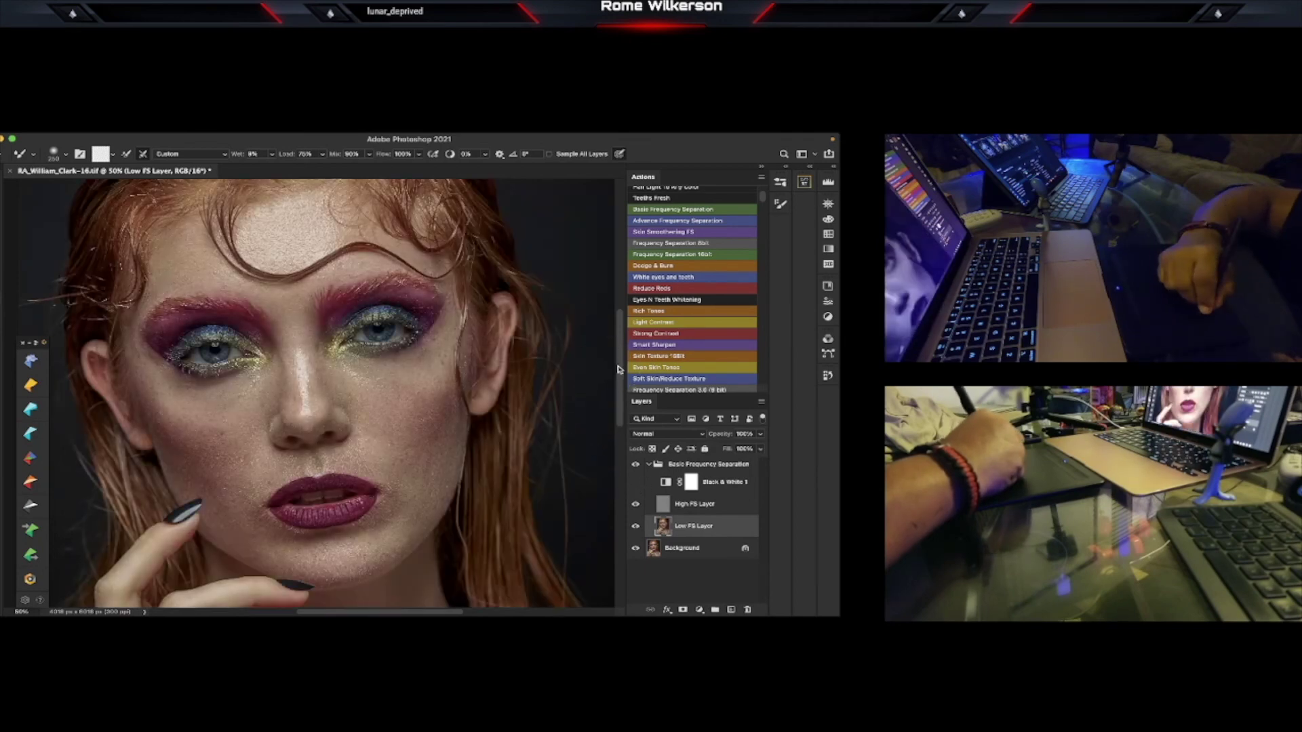
{"action": "scroll", "coordinate": [627, 382], "scroll_direction": "down", "scroll_amount": 3}
{"action": "scroll", "coordinate": [624, 376], "scroll_direction": "up", "scroll_amount": 5}
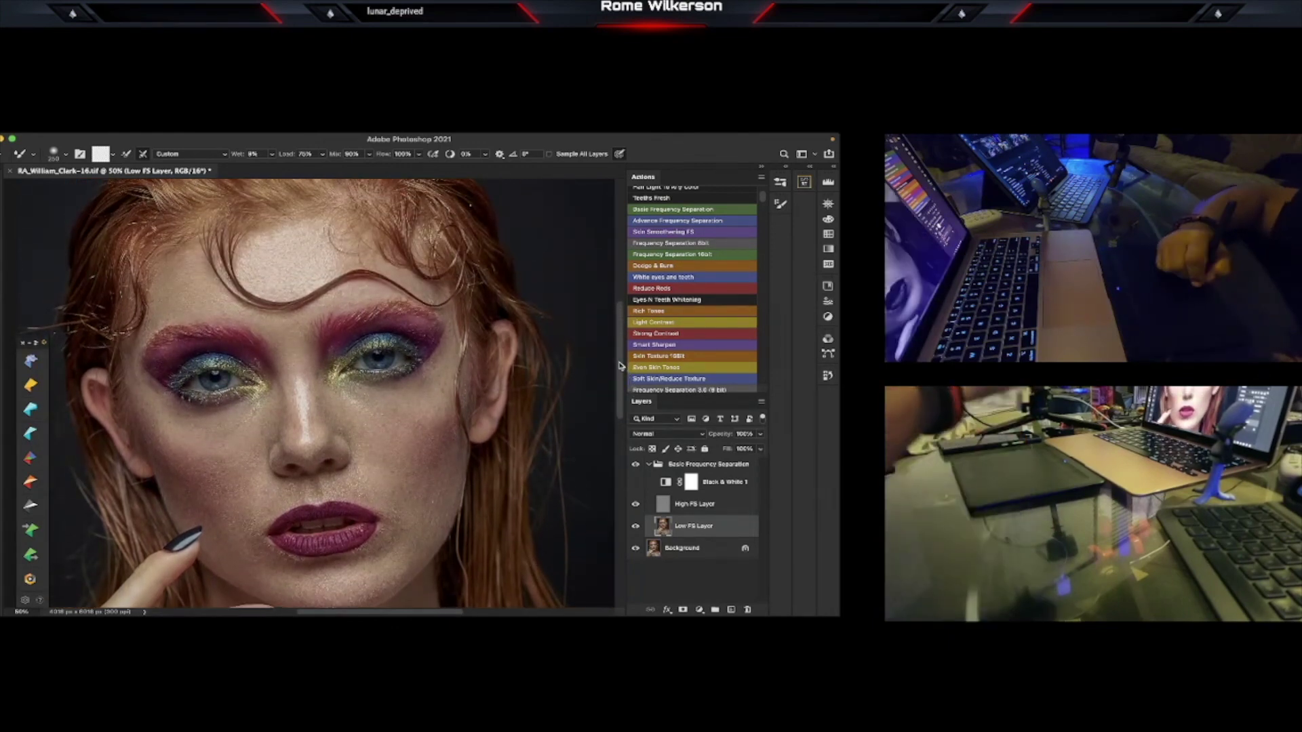
{"action": "scroll", "coordinate": [619, 367], "scroll_direction": "down", "scroll_amount": 3}
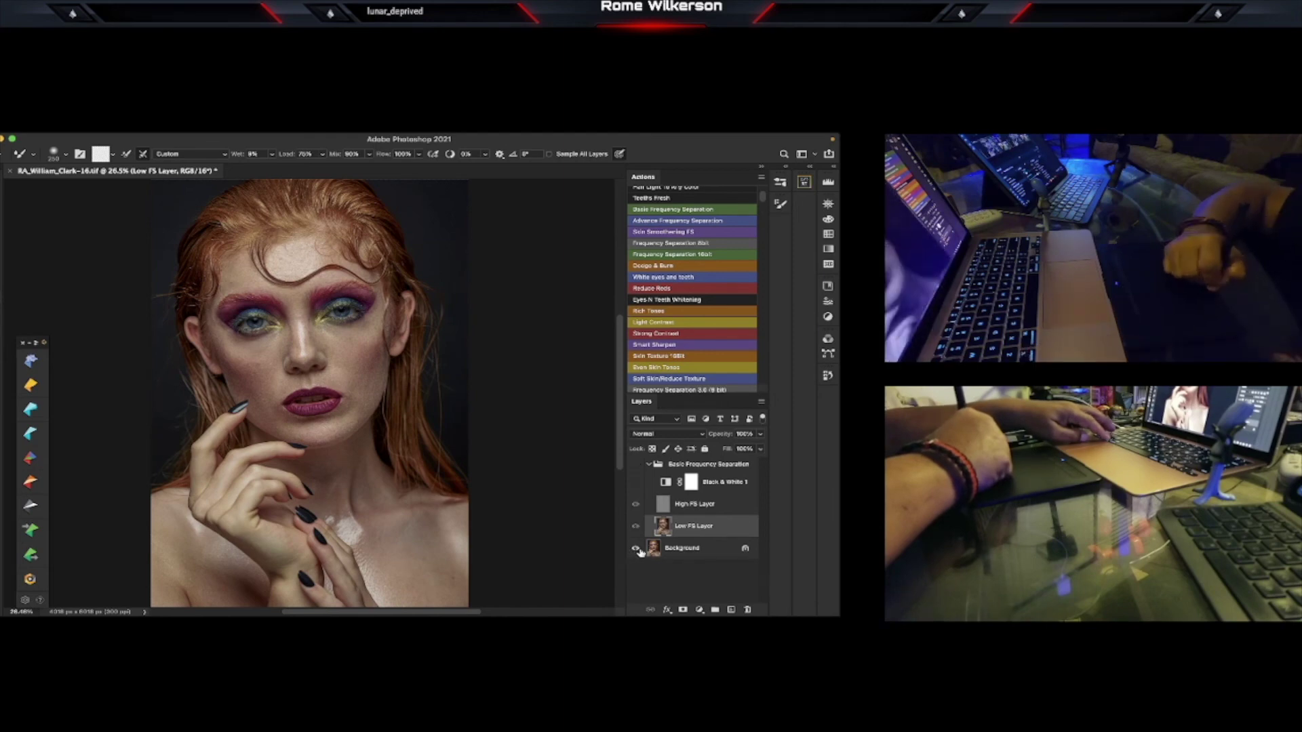
- Compare the whole retouched portrait with the original by showing only the Background, and restore the other layers' visibility
{"action": "left_click", "coordinate": [636, 548], "text": "alt"}
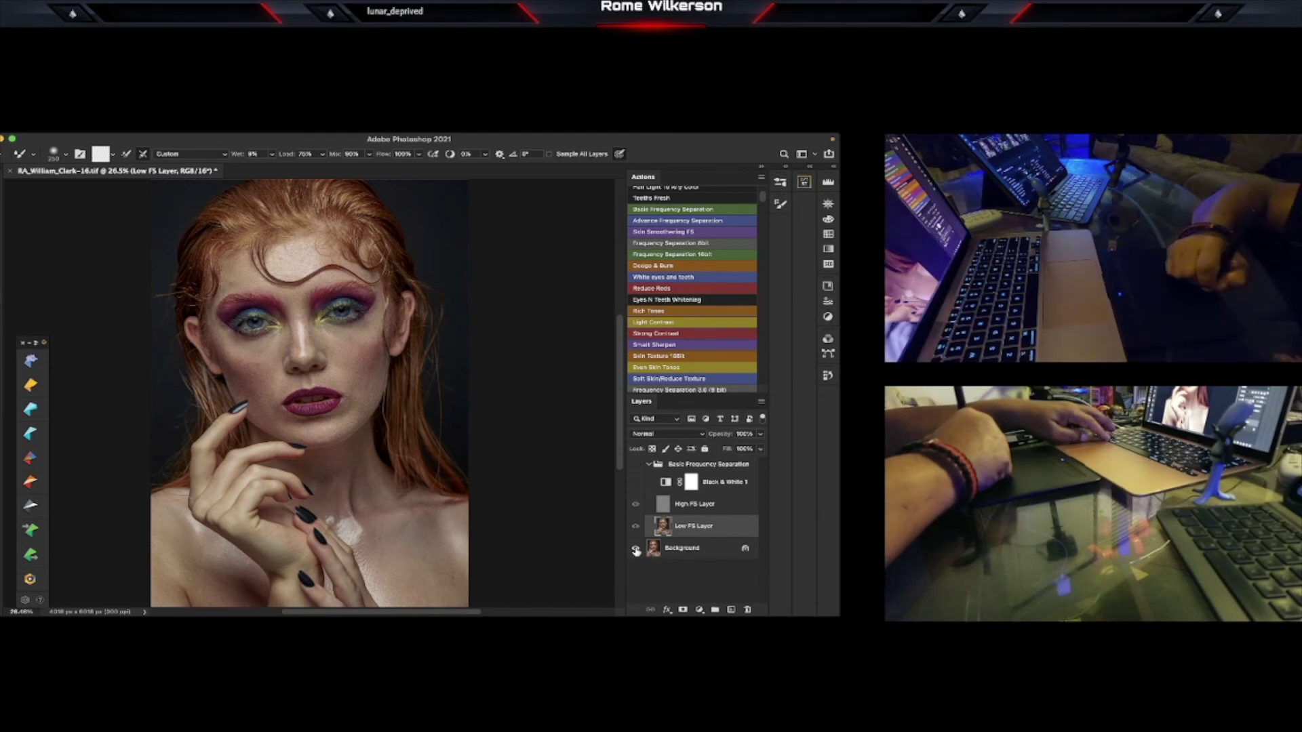
{"action": "left_click", "coordinate": [636, 549], "text": "alt"}
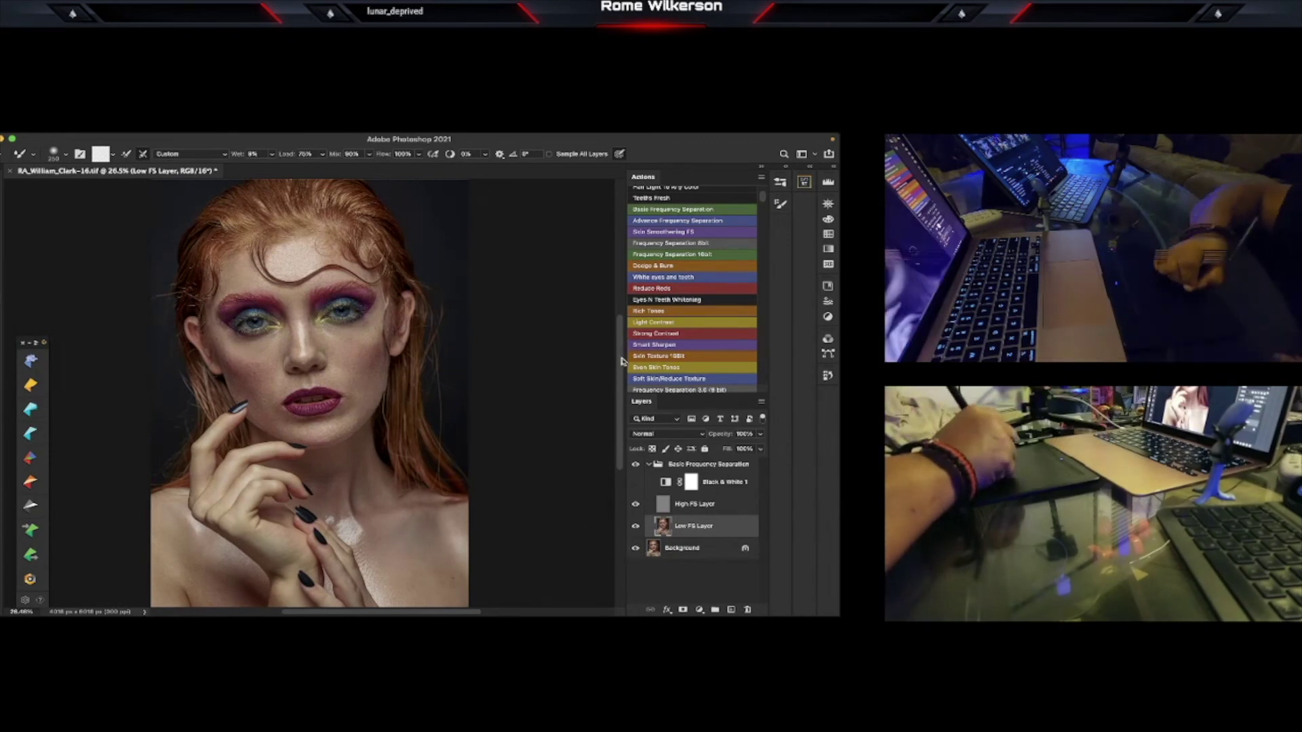
{"action": "scroll", "coordinate": [617, 370], "scroll_direction": "up", "scroll_amount": 2}
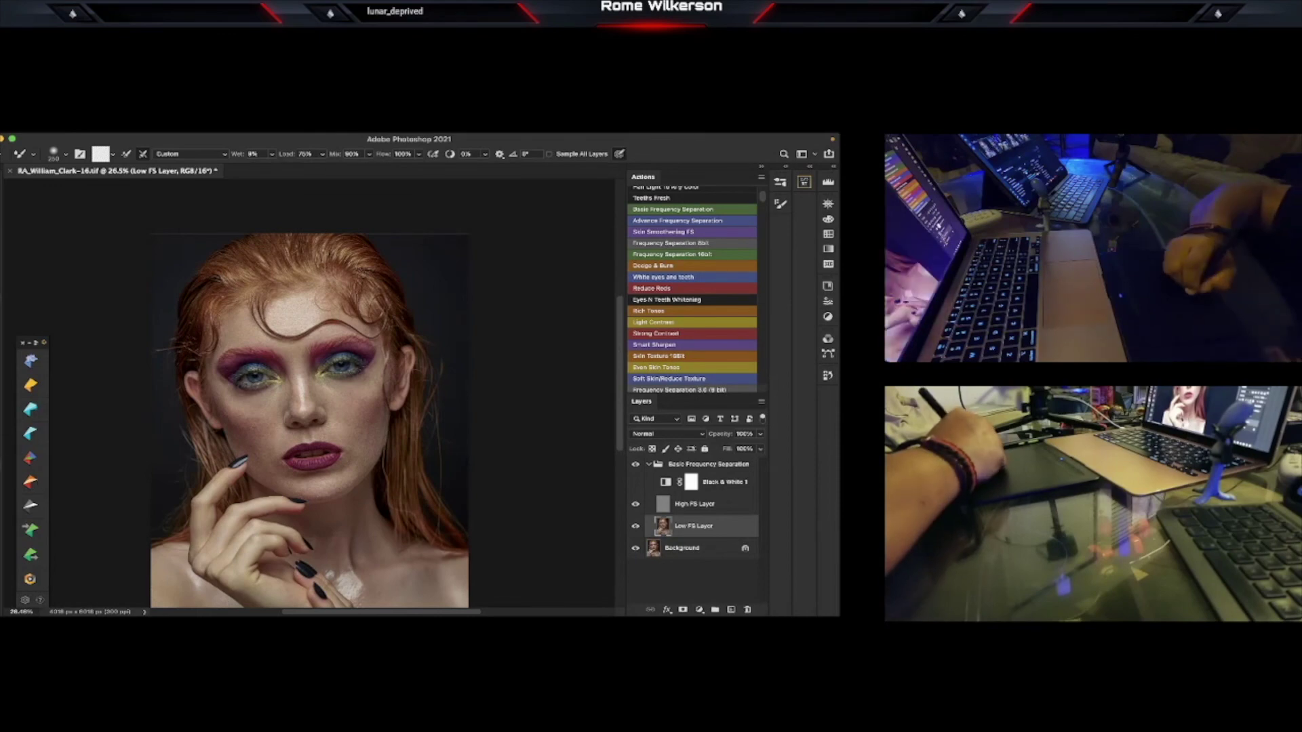
- Compare the face close up with the Basic Frequency Separation group hidden and shown, and examine the skin
{"action": "key", "text": "z"}
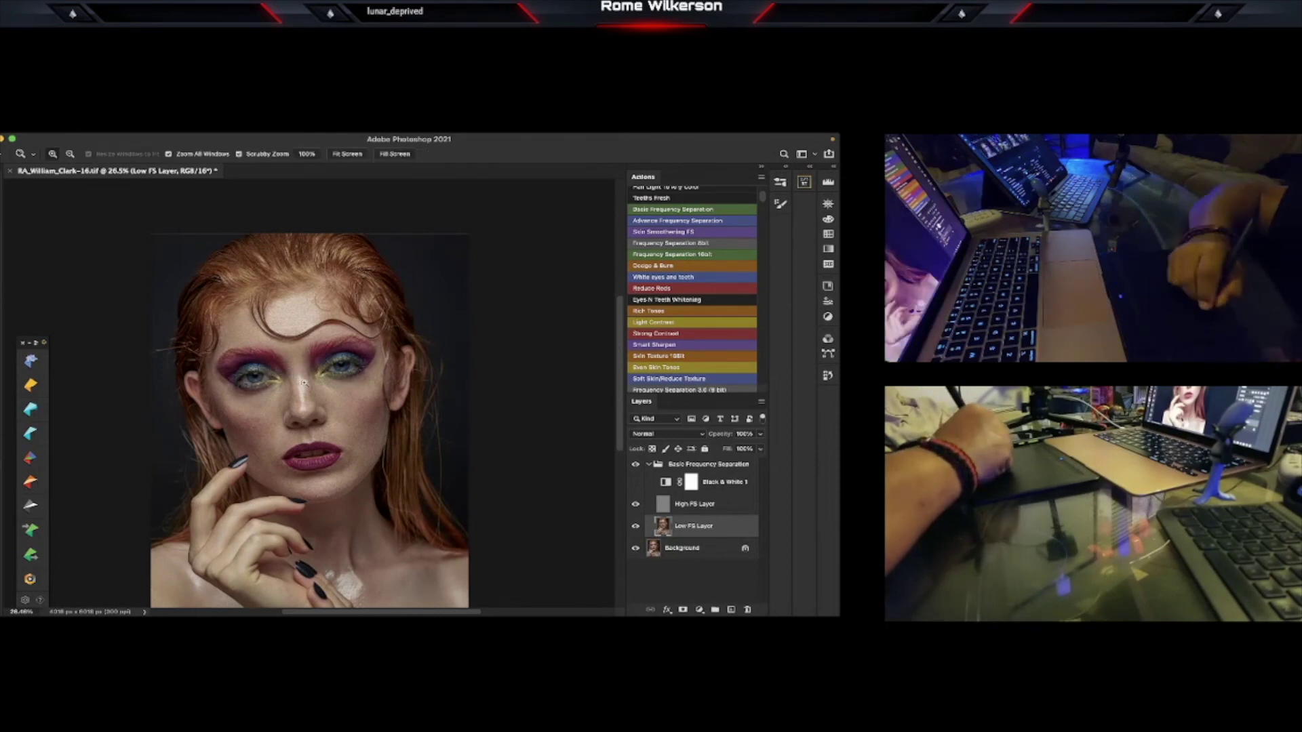
{"action": "left_click_drag", "start_coordinate": [296, 387], "coordinate": [337, 376]}
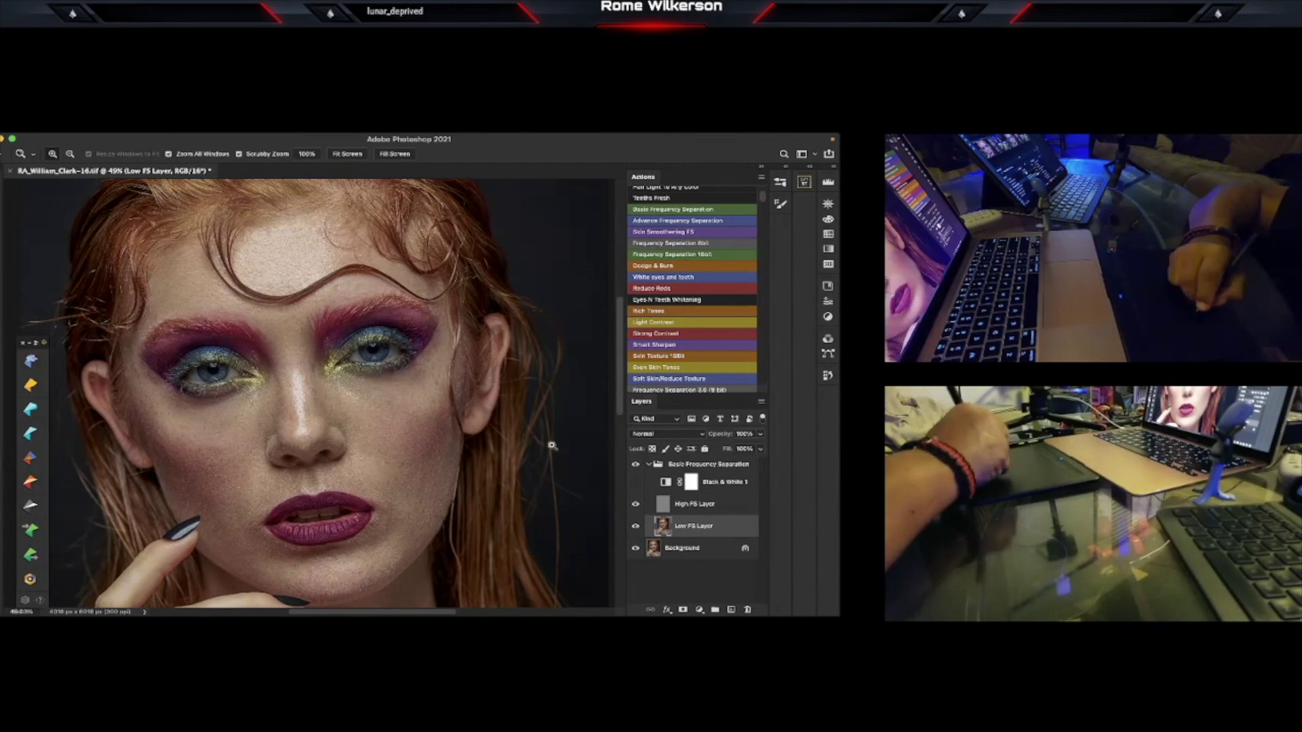
{"action": "left_click", "coordinate": [636, 465]}
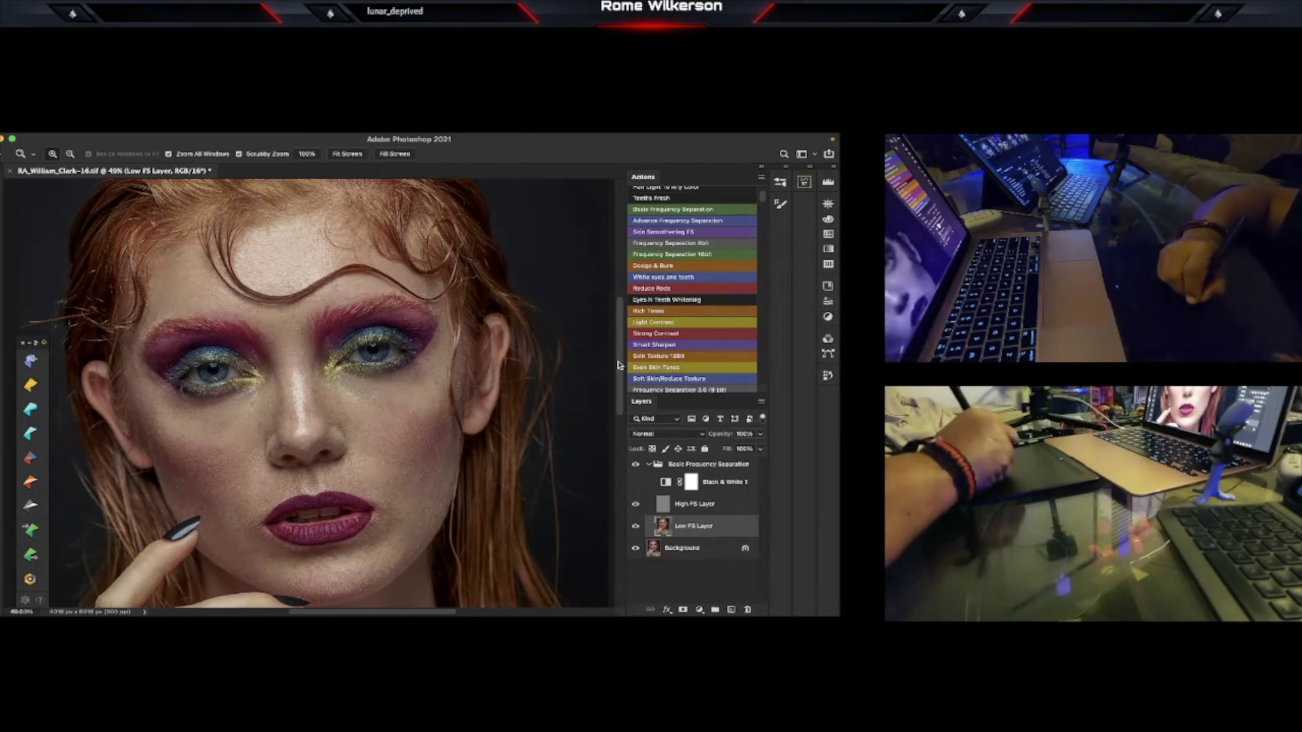
{"action": "scroll", "coordinate": [619, 370], "scroll_direction": "down", "scroll_amount": 3}
{"action": "scroll", "coordinate": [621, 375], "scroll_direction": "up", "scroll_amount": 2}
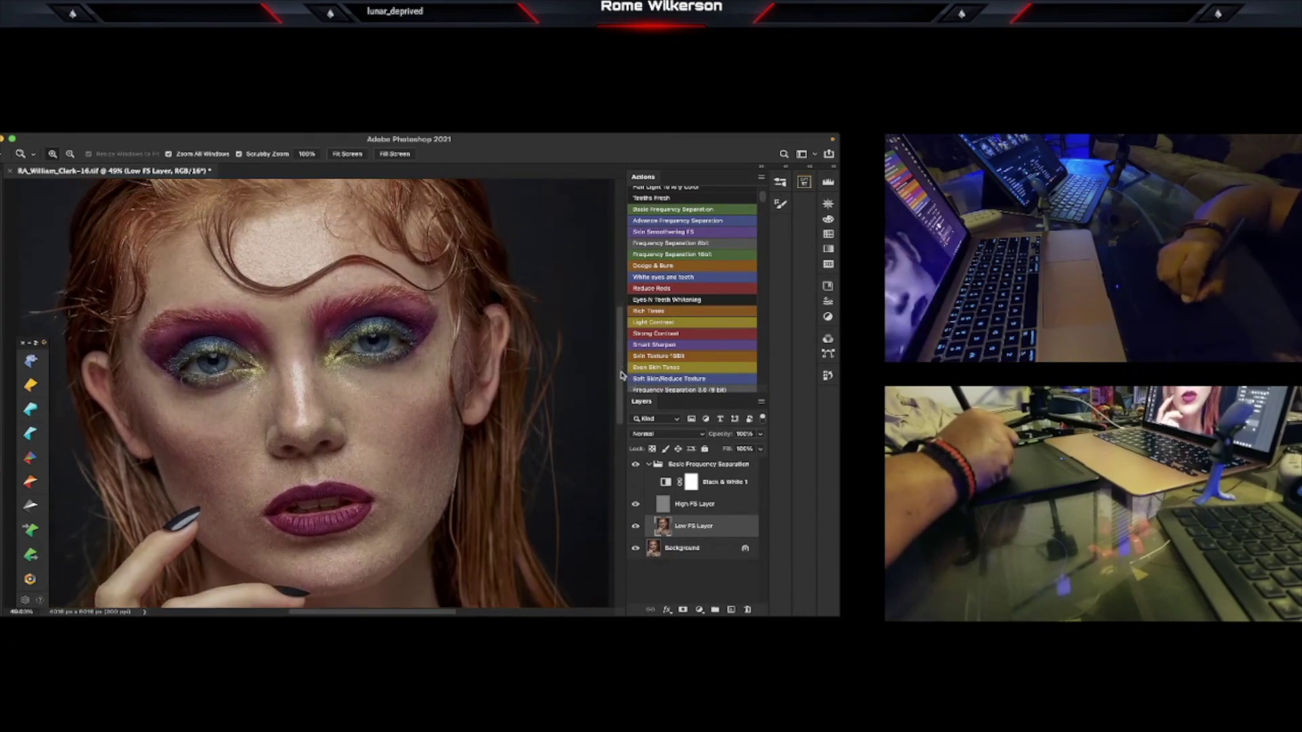
{"action": "scroll", "coordinate": [621, 375], "scroll_direction": "up", "scroll_amount": 1}
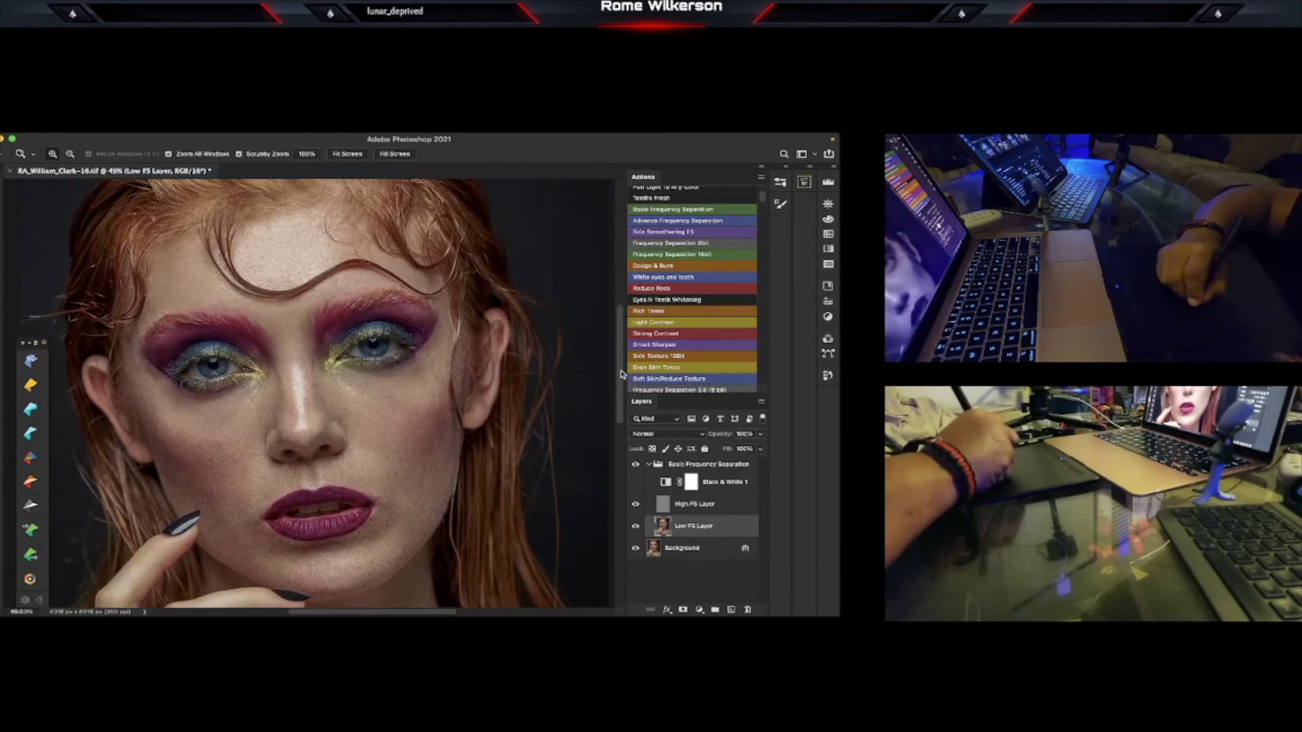
{"action": "scroll", "coordinate": [621, 375], "scroll_direction": "up", "scroll_amount": 1}
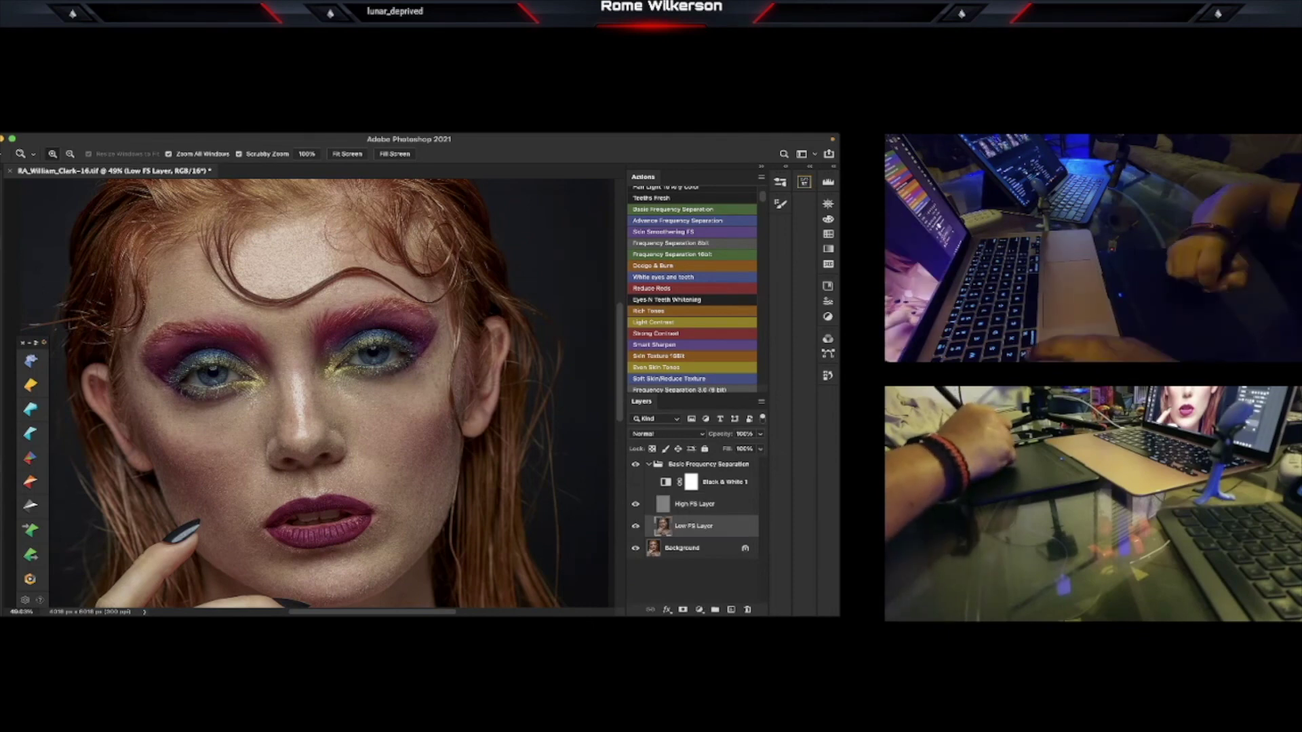
- Switch to the Lasso Tool and set its feather to 25 px
{"action": "key", "text": "l"}
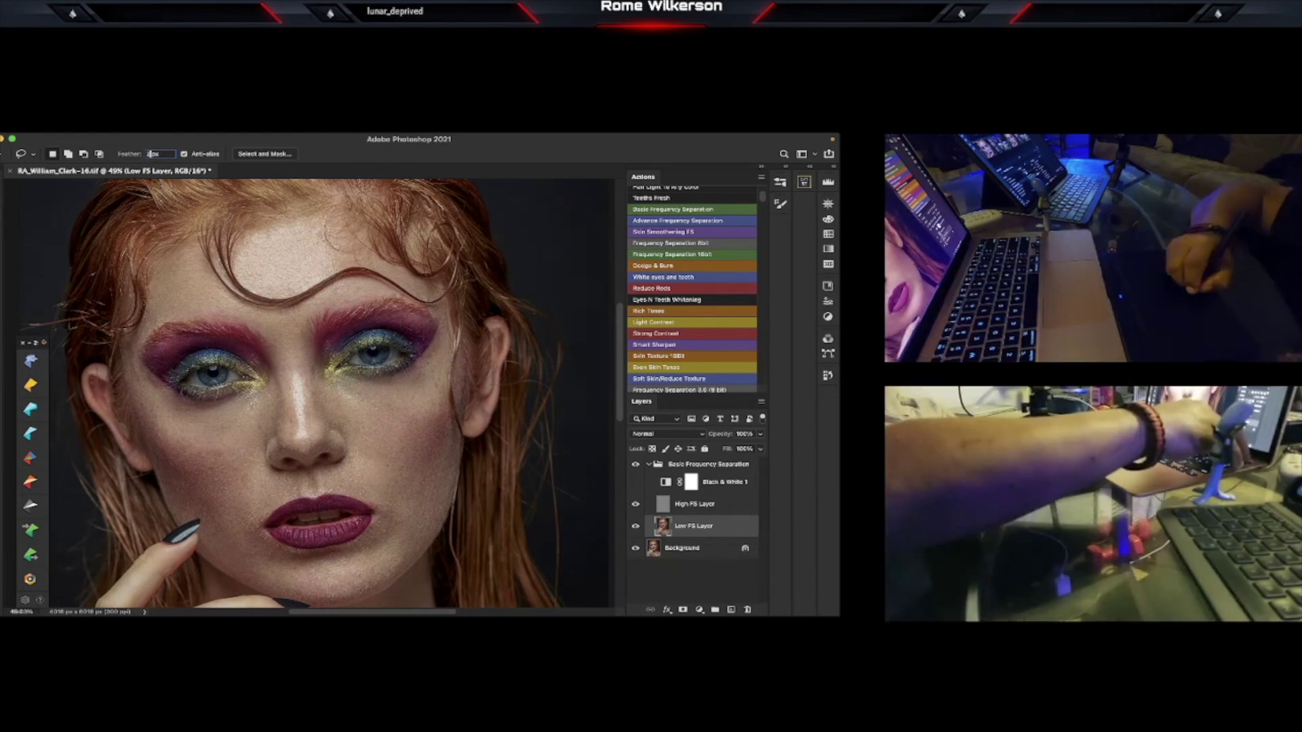
{"action": "type", "text": "5"}
{"action": "key", "text": "Return"}
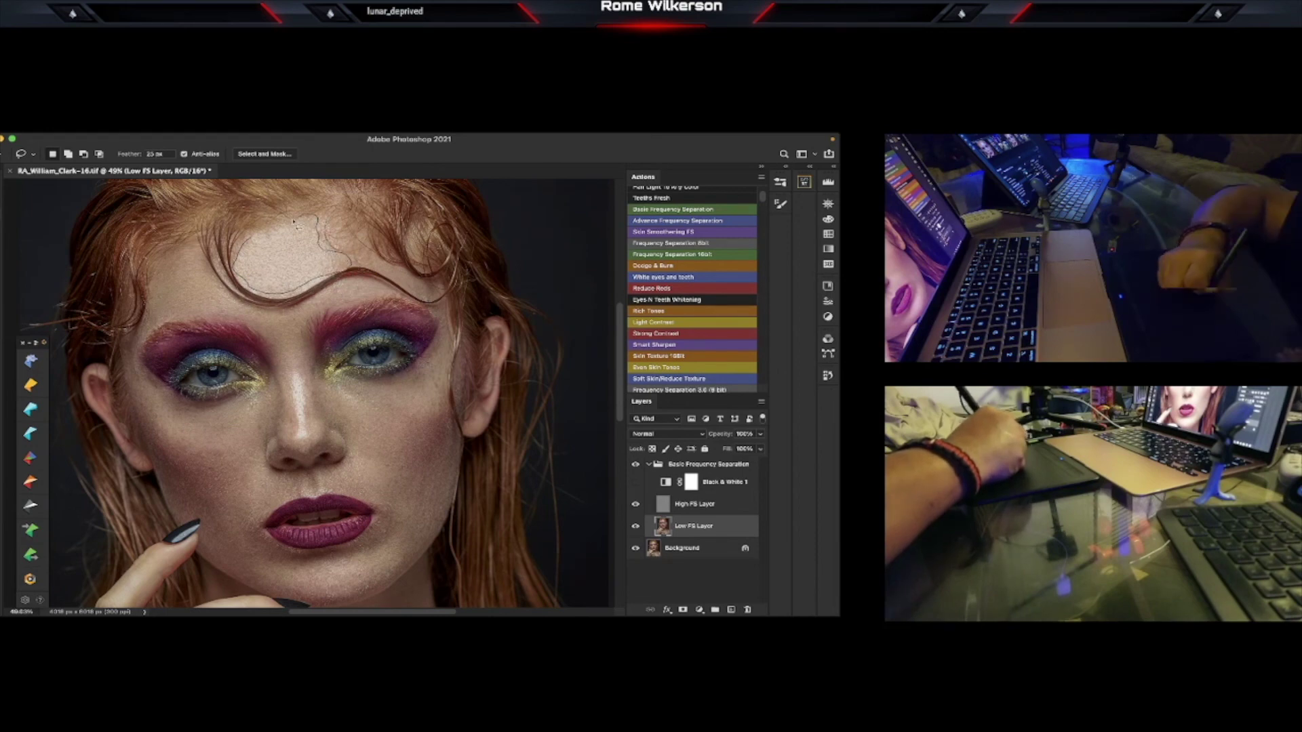
- Outline the bright central forehead inside the hair curl with the Lasso and apply a Gaussian Blur to it
{"action": "left_click_drag", "start_coordinate": [294, 222], "coordinate": [293, 223]}
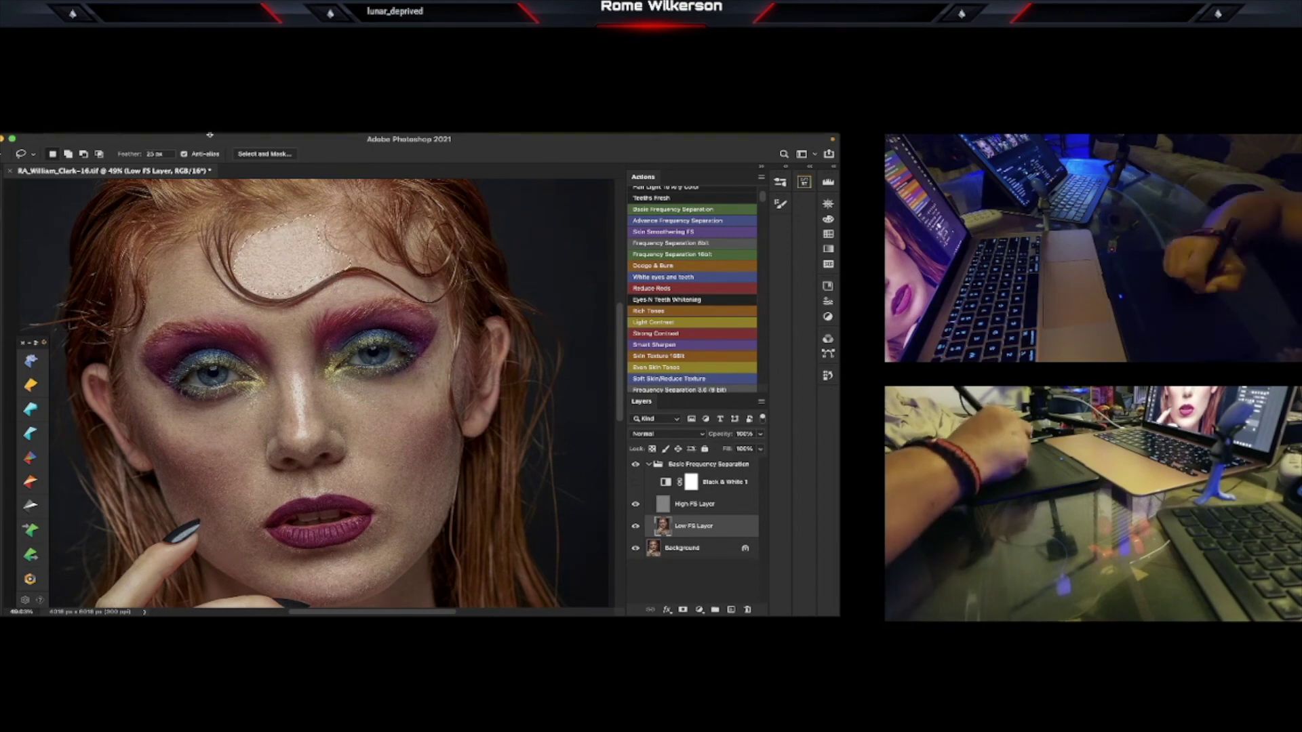
{"action": "mouse_move", "coordinate": [231, 136]}
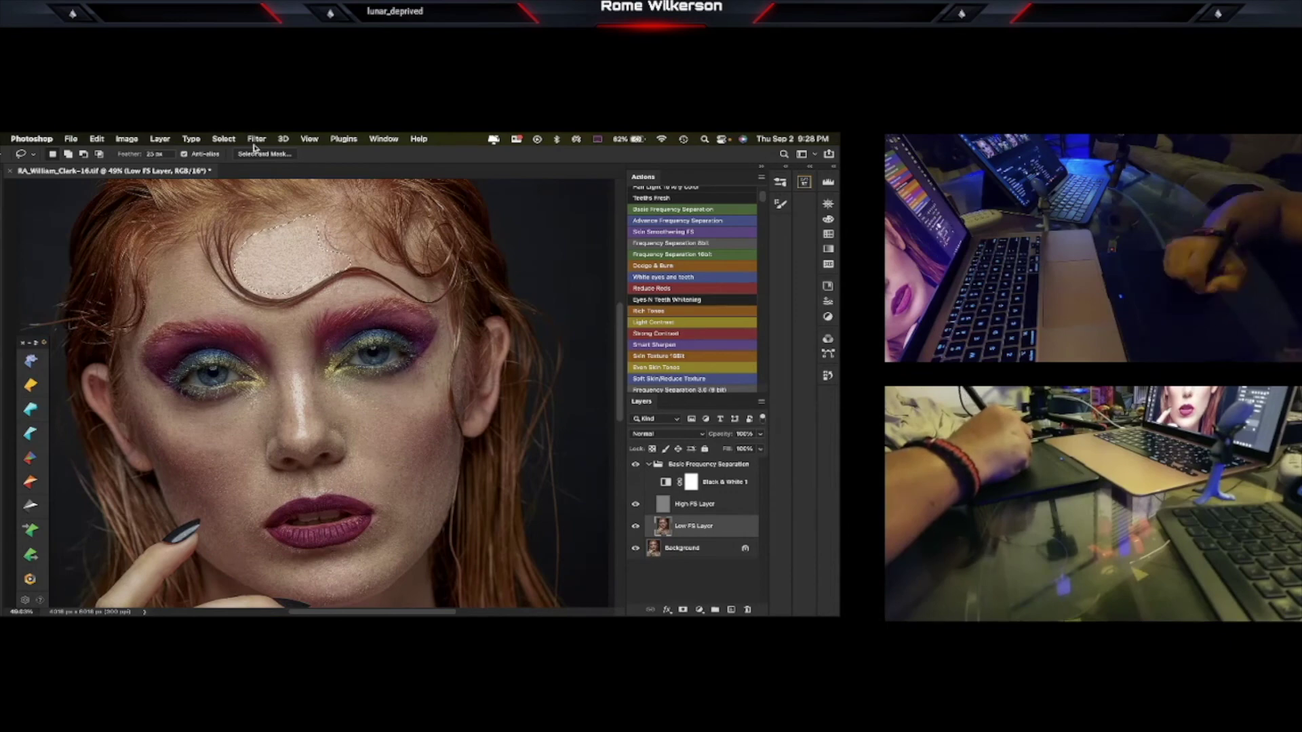
{"action": "left_click", "coordinate": [257, 139]}
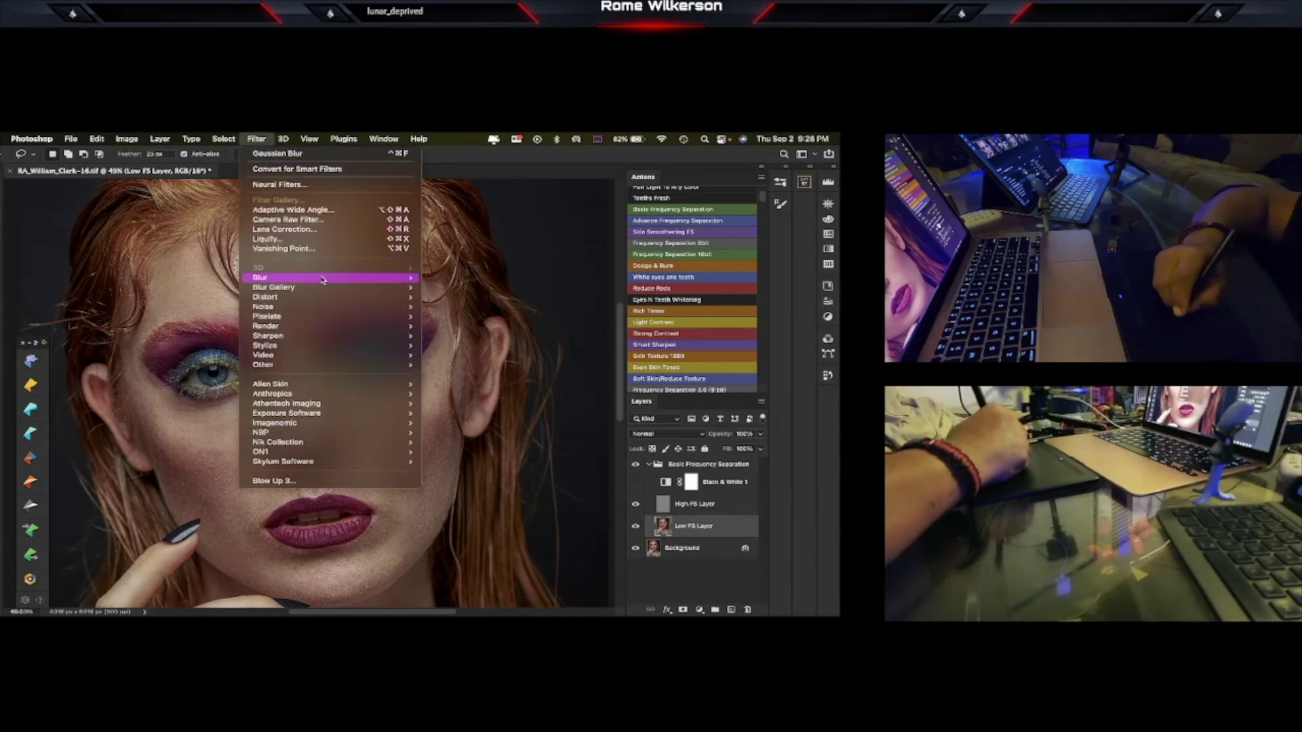
{"action": "mouse_move", "coordinate": [322, 279]}
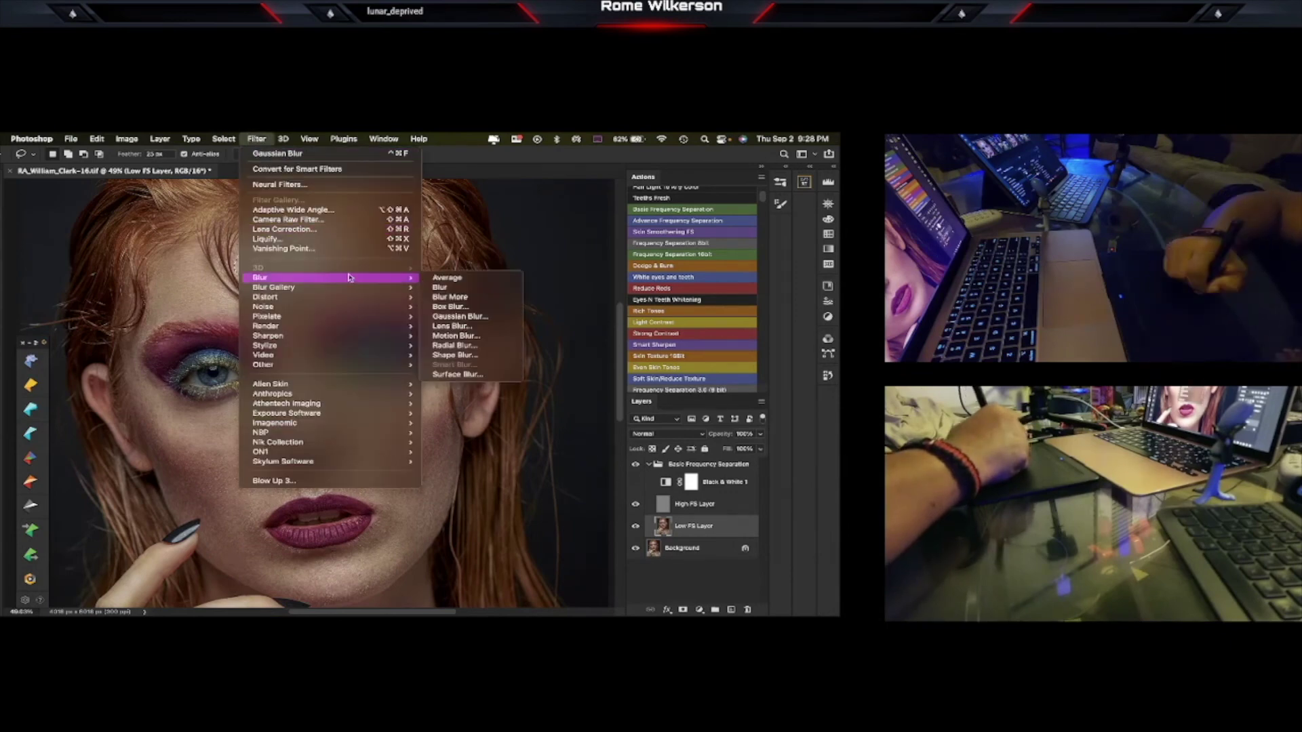
{"action": "left_click", "coordinate": [488, 316]}
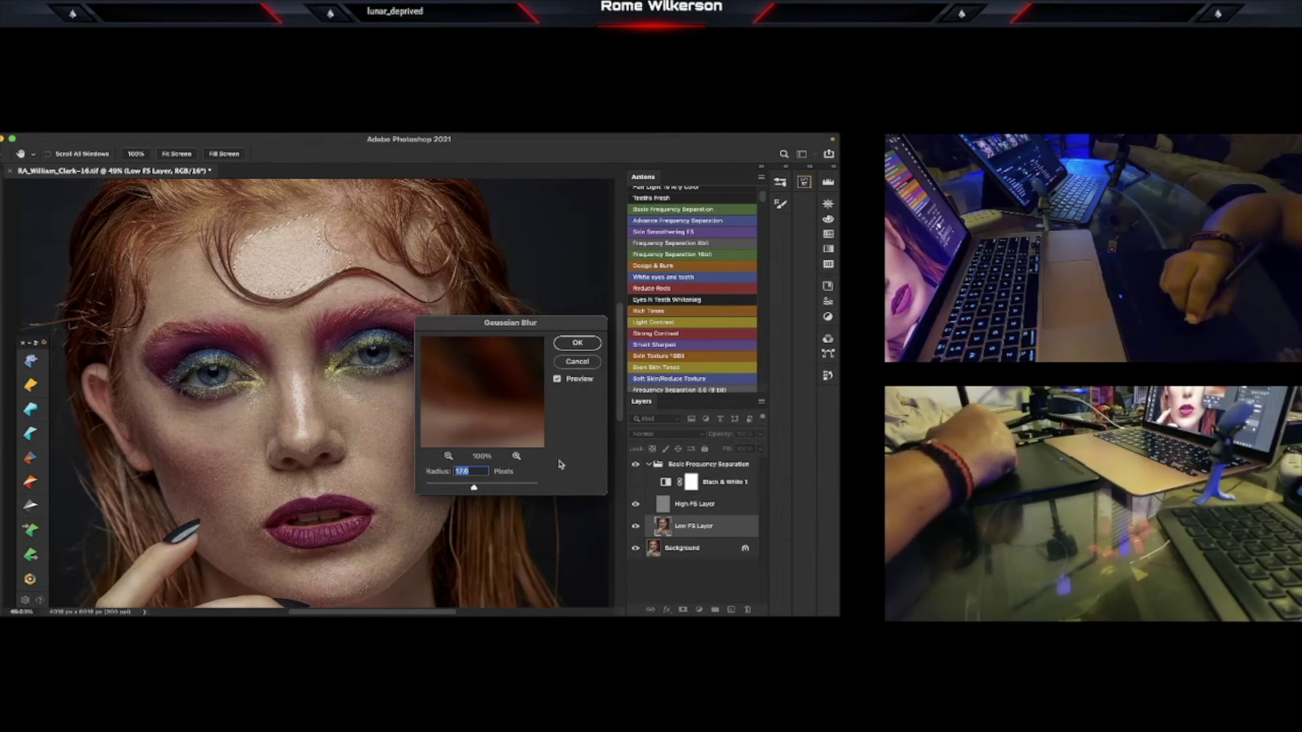
{"action": "left_click", "coordinate": [586, 346]}
- Clear the selection and lasso the forehead skin above the model's right eyebrow for another blur
{"action": "left_click", "coordinate": [179, 271]}
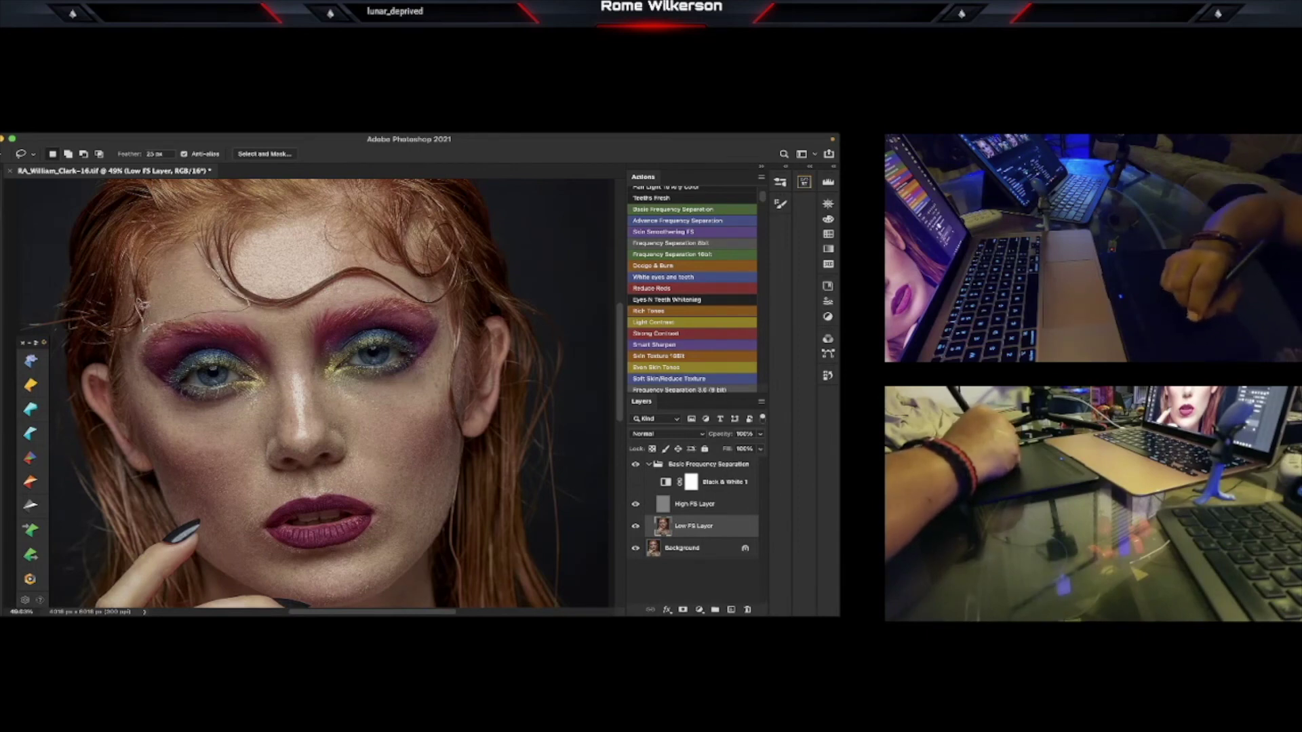
{"action": "mouse_move", "coordinate": [140, 303]}
{"action": "left_mouse_down"}
{"action": "mouse_move", "coordinate": [151, 265]}
{"action": "mouse_move", "coordinate": [200, 248]}
{"action": "mouse_move", "coordinate": [241, 304]}
{"action": "left_mouse_up"}
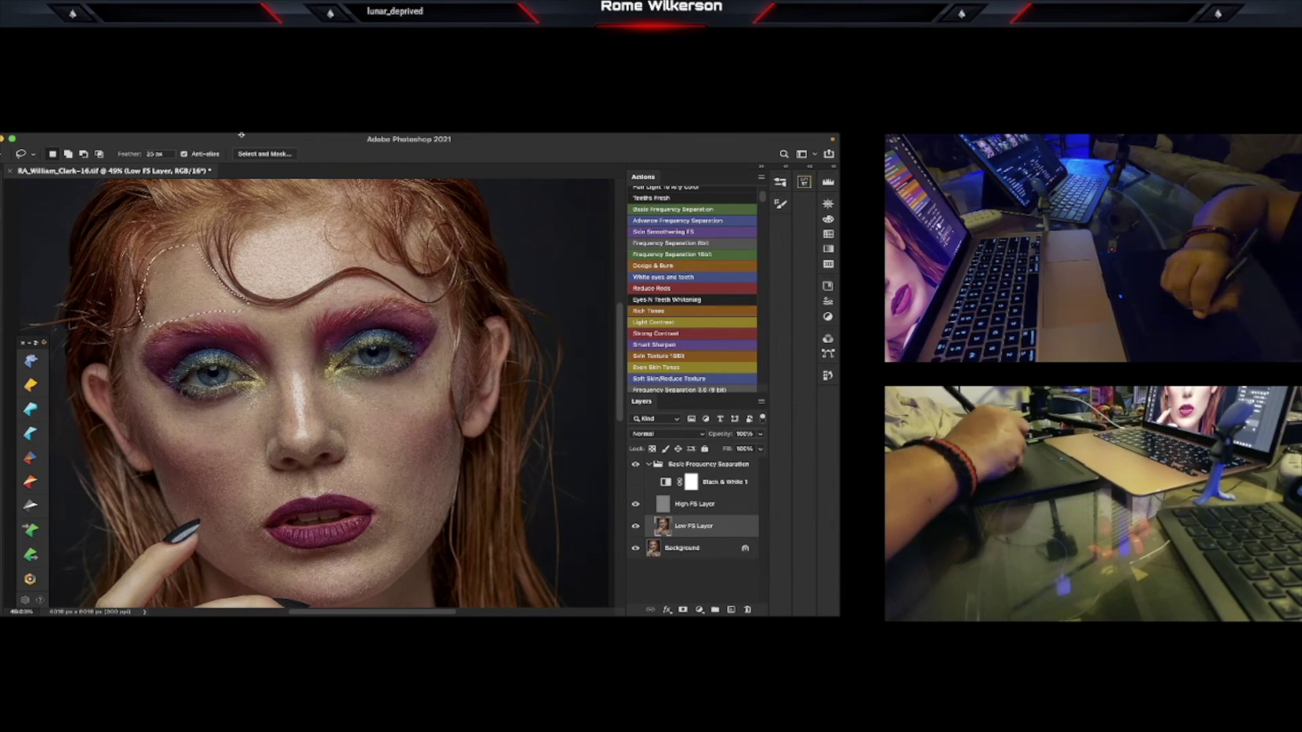
{"action": "mouse_move", "coordinate": [243, 136]}
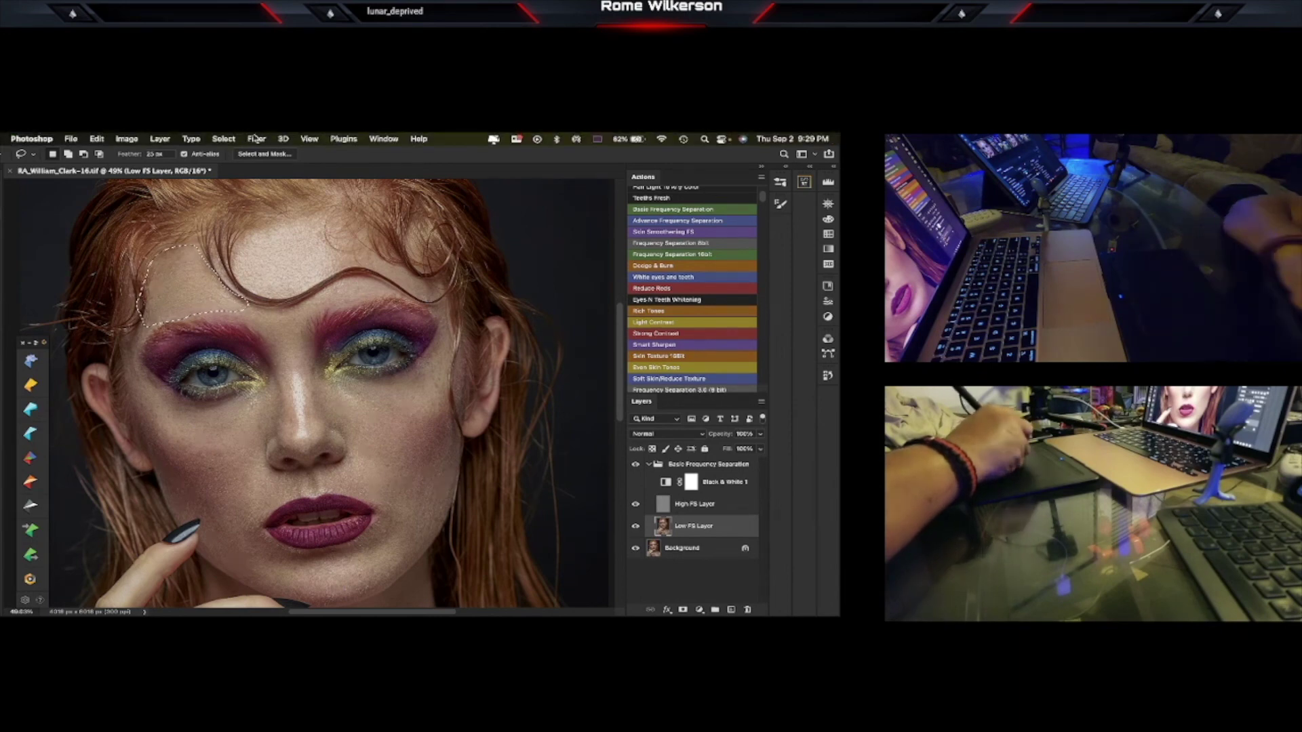